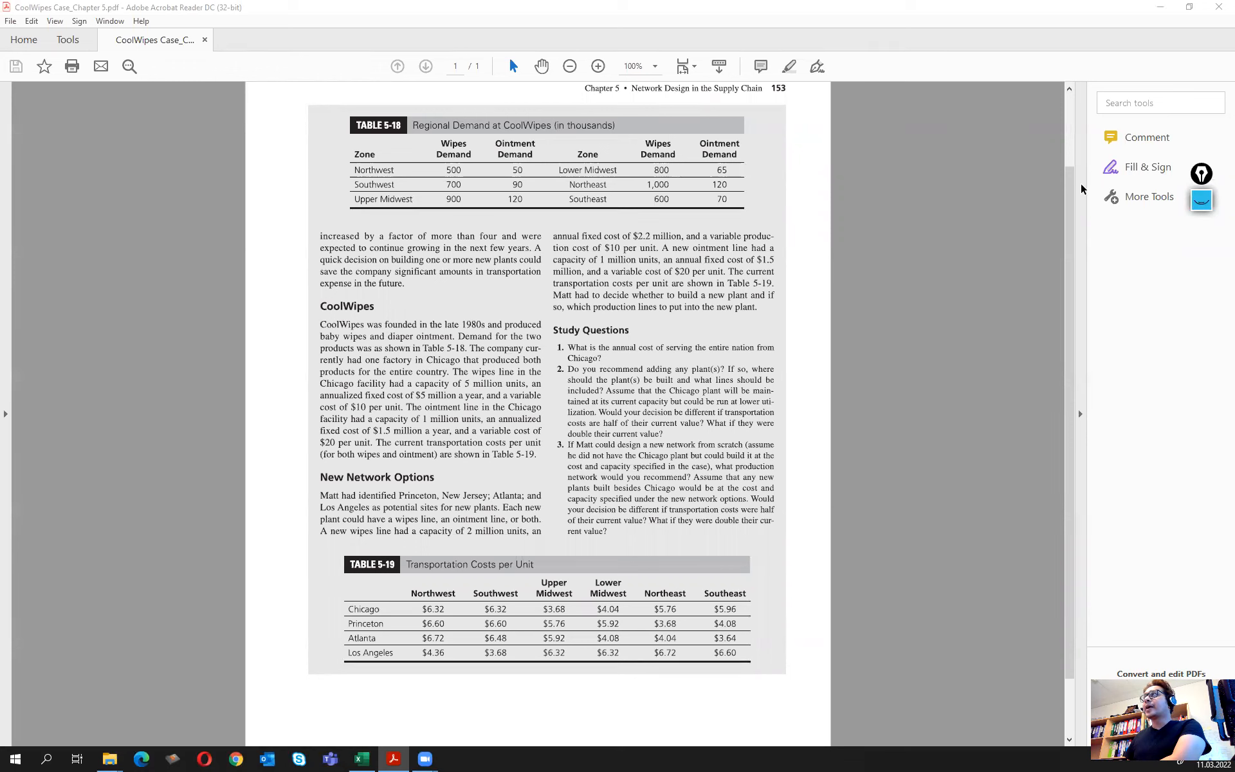
# Enable the screen annotation pen, tick the CoolWipes heading, and underline "baby wipes", "diaper ointment" and "5-18" in its paragraph
pyautogui.click(1202, 201)
pyautogui.moveTo(1202, 239)
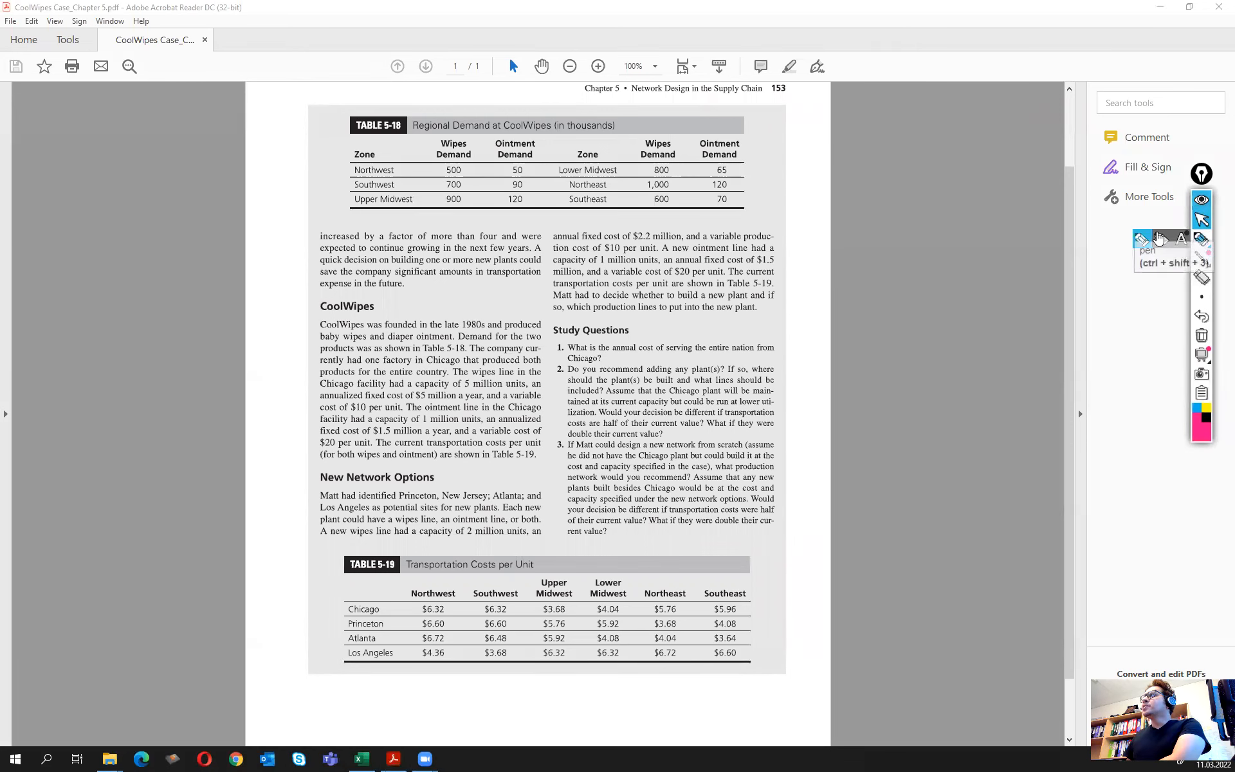
pyautogui.click(1151, 239)
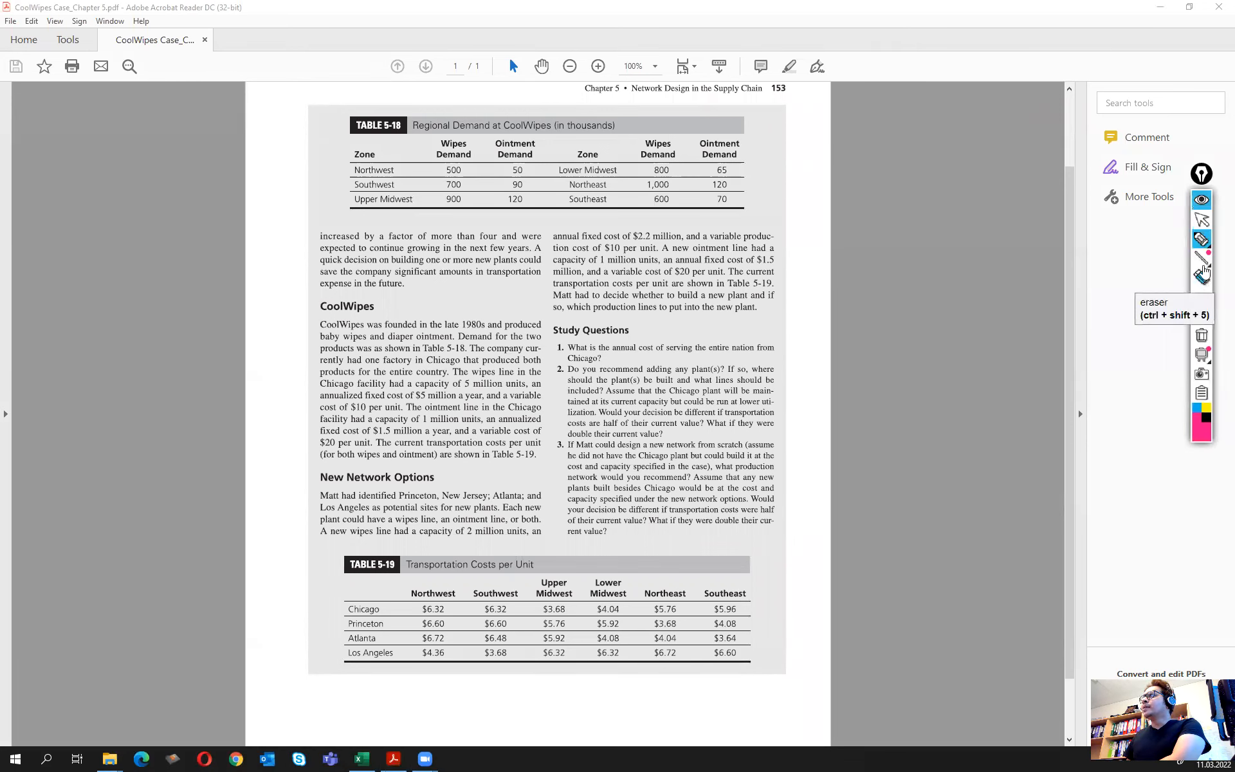
pyautogui.moveTo(1203, 262)
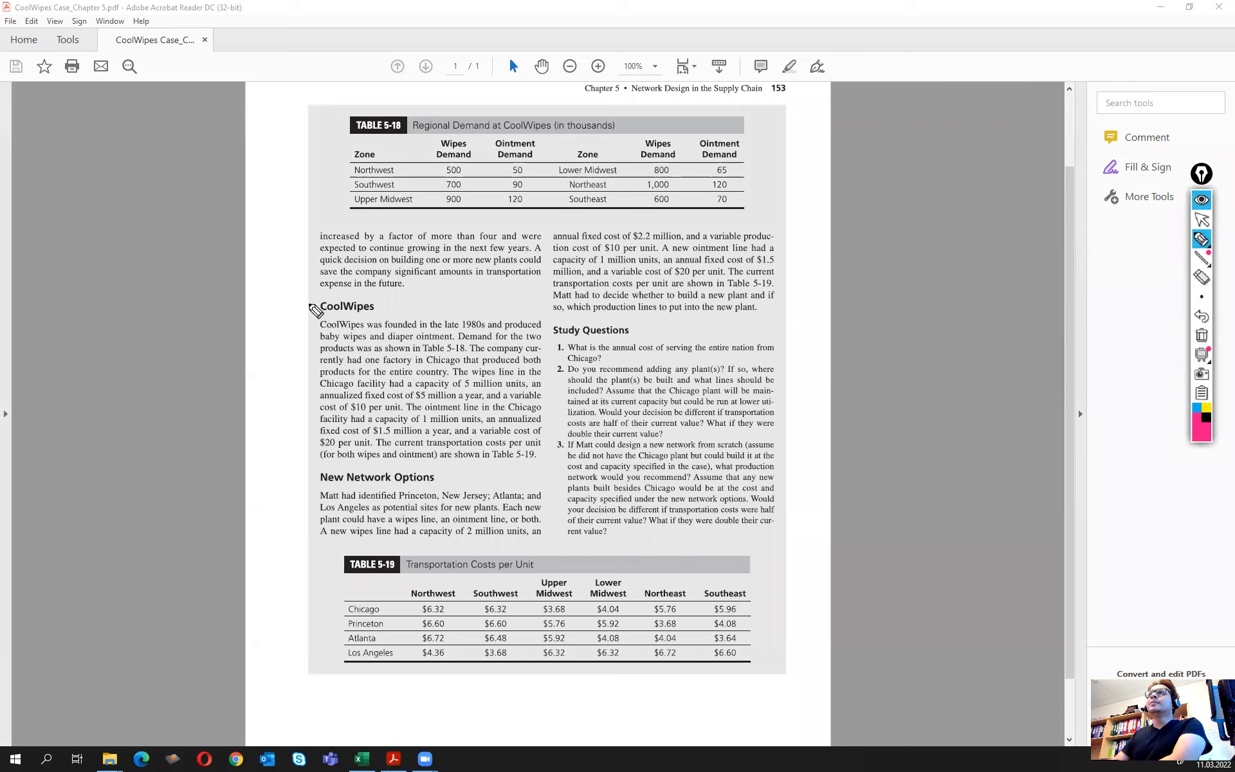
pyautogui.moveTo(306, 308)
pyautogui.mouseDown()
pyautogui.moveTo(314, 327)
pyautogui.moveTo(342, 298)
pyautogui.mouseUp()
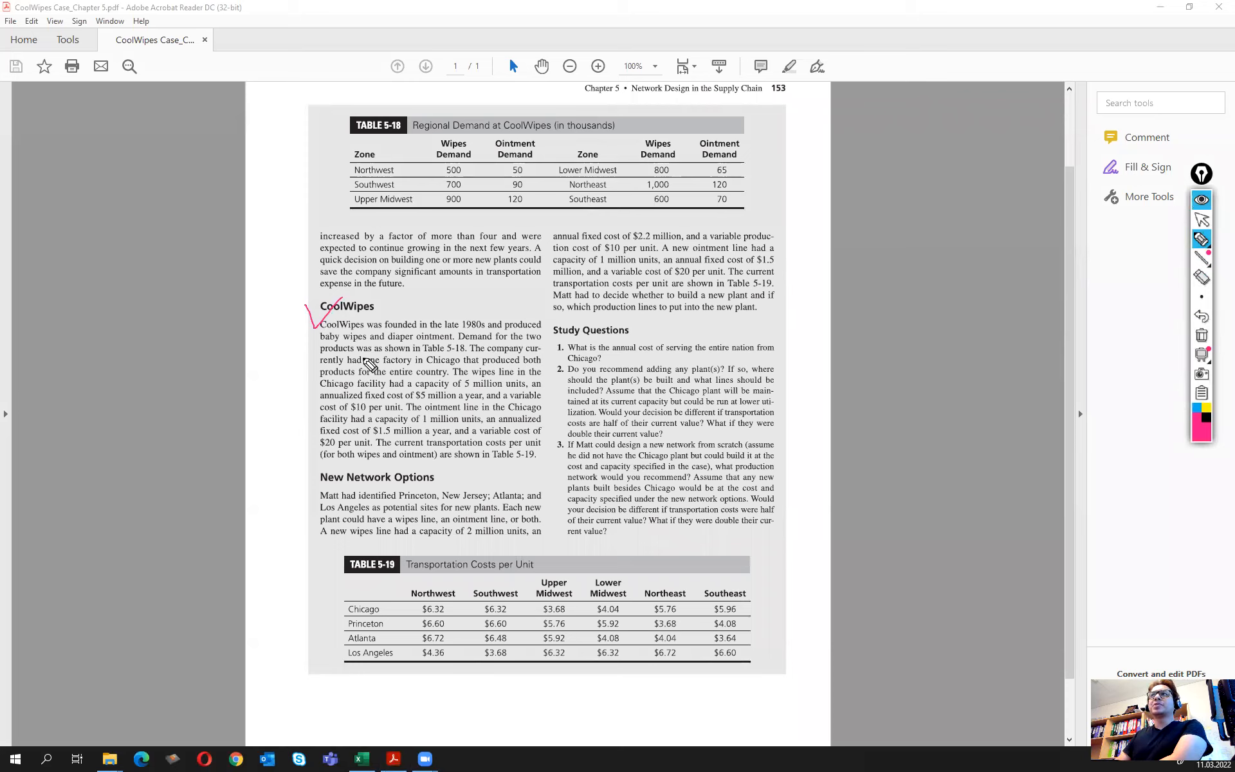
pyautogui.moveTo(327, 341); pyautogui.dragTo(454, 341)
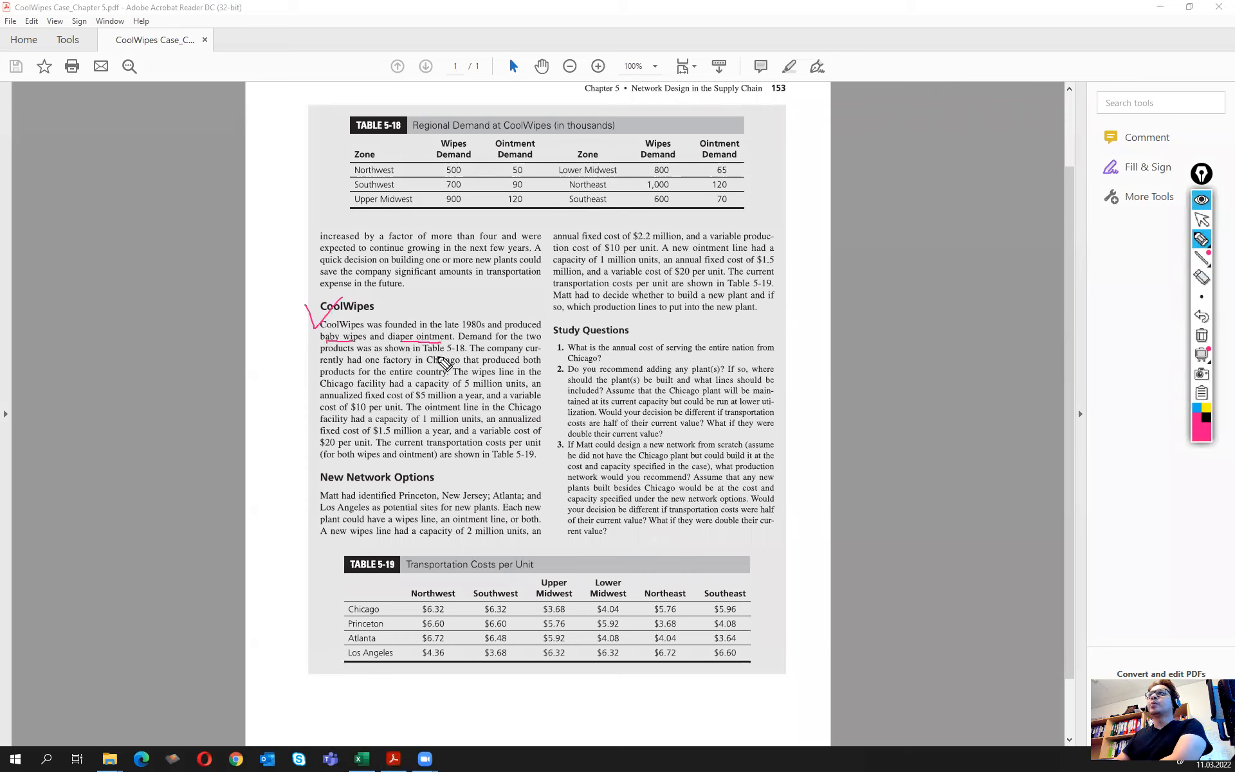
pyautogui.moveTo(447, 353); pyautogui.dragTo(464, 353)
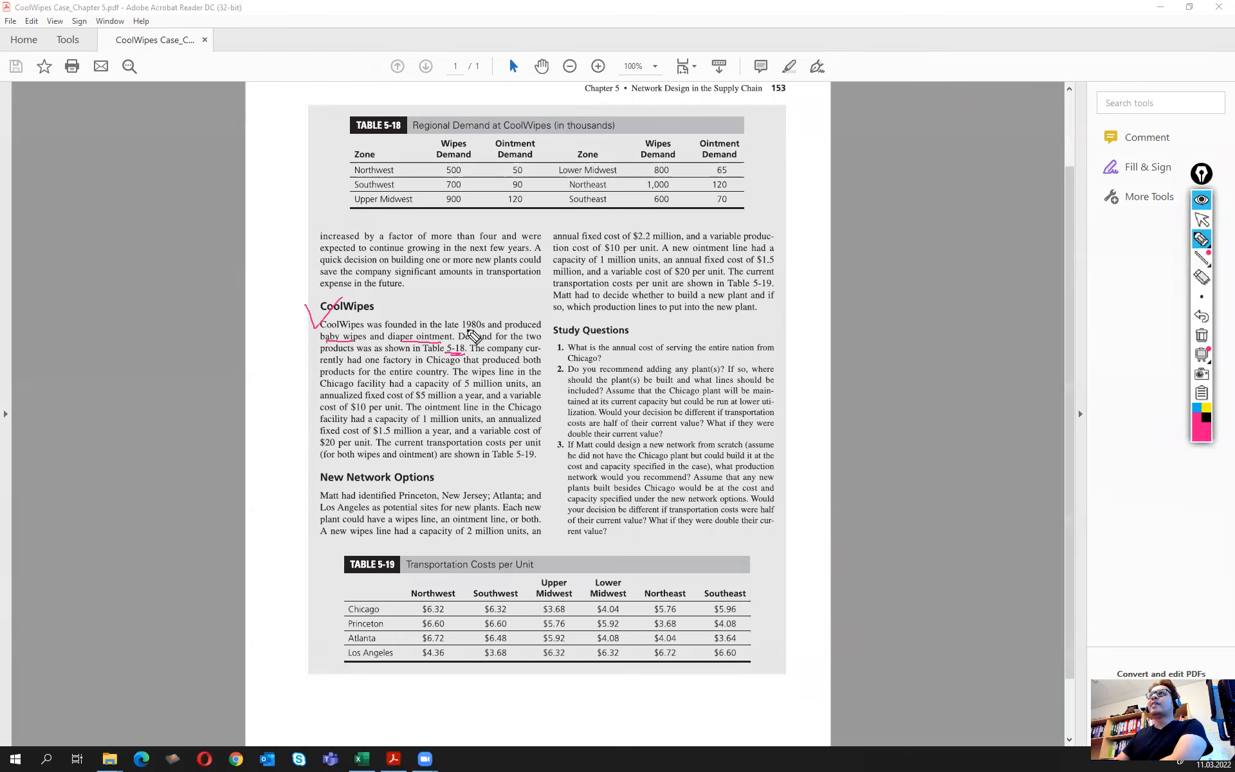
# Tick and bracket both zone lists in Table 5-18, and tick each Wipes Demand and Ointment Demand column heading
pyautogui.moveTo(342, 119)
pyautogui.mouseDown()
pyautogui.moveTo(381, 121)
pyautogui.moveTo(340, 188)
pyautogui.moveTo(374, 224)
pyautogui.mouseUp()
pyautogui.moveTo(566, 138); pyautogui.dragTo(565, 226)
pyautogui.moveTo(423, 140)
pyautogui.mouseDown()
pyautogui.moveTo(430, 150)
pyautogui.moveTo(441, 132)
pyautogui.mouseUp()
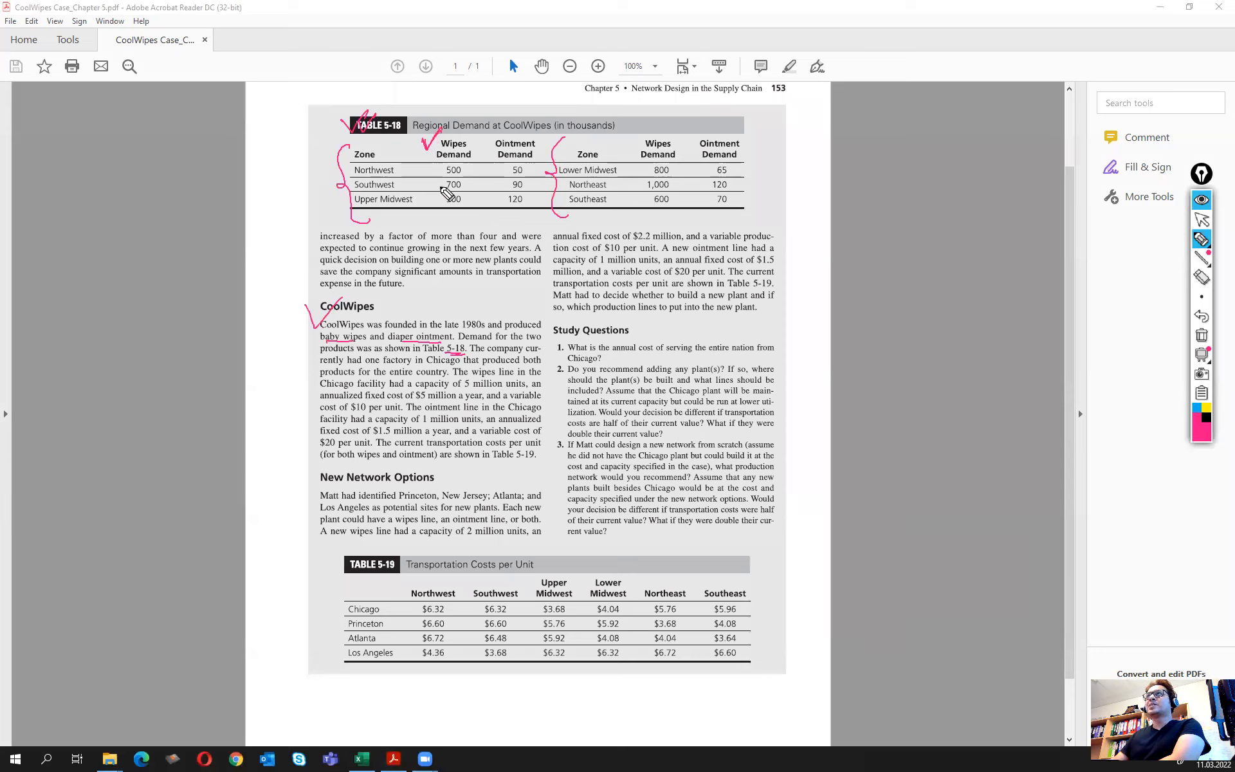
pyautogui.moveTo(485, 142)
pyautogui.mouseDown()
pyautogui.moveTo(491, 154)
pyautogui.moveTo(508, 124)
pyautogui.mouseUp()
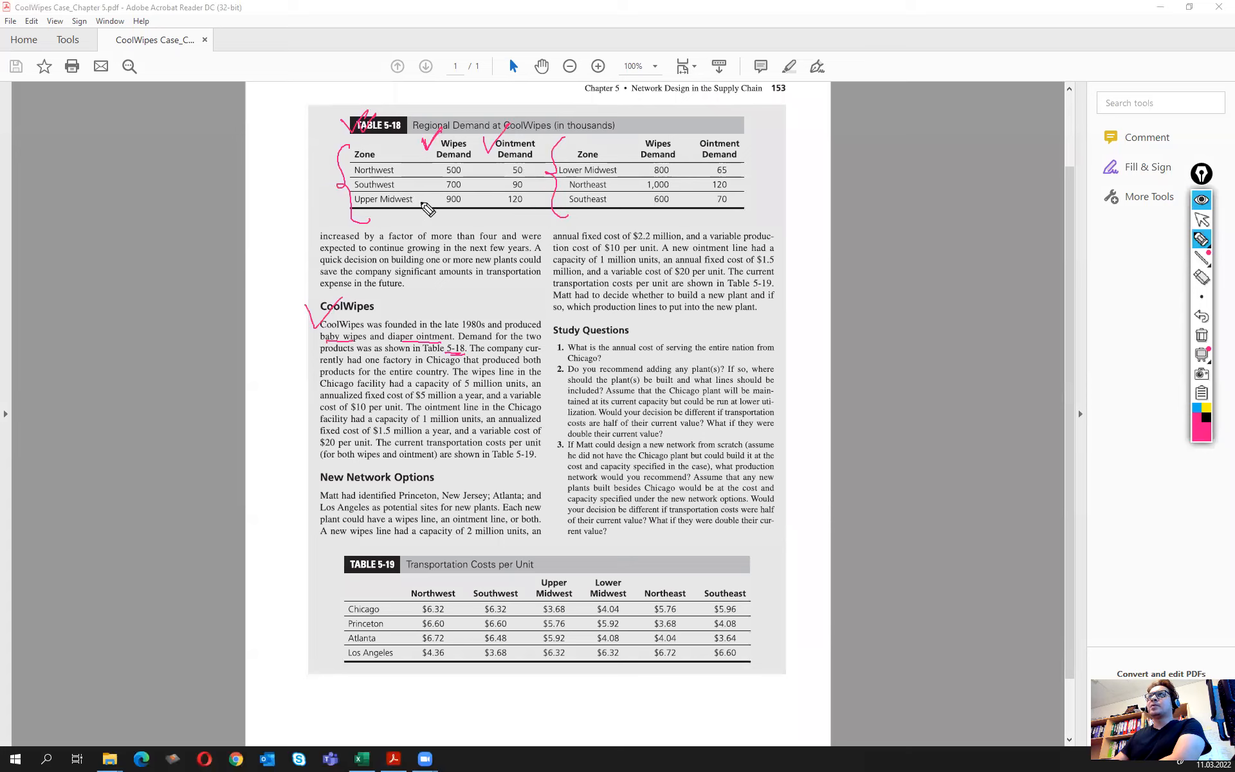
pyautogui.moveTo(623, 137)
pyautogui.mouseDown()
pyautogui.moveTo(631, 153)
pyautogui.moveTo(649, 124)
pyautogui.moveTo(710, 123)
pyautogui.mouseUp()
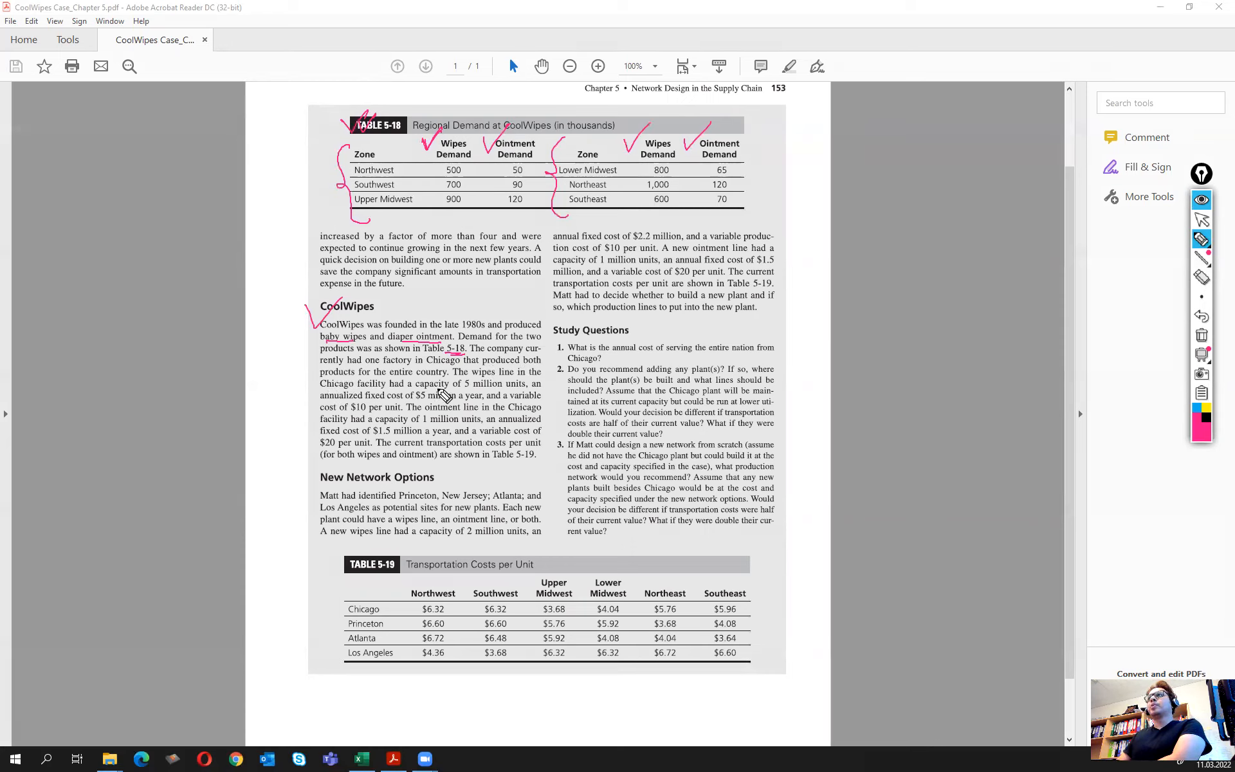
# Box "Chicago" and underline its wipes line's capacity of 5 million, fixed cost of $5 million and variable cost of $10
pyautogui.moveTo(433, 367)
pyautogui.mouseDown()
pyautogui.moveTo(454, 365)
pyautogui.moveTo(429, 355)
pyautogui.moveTo(468, 365)
pyautogui.moveTo(435, 377)
pyautogui.mouseUp()
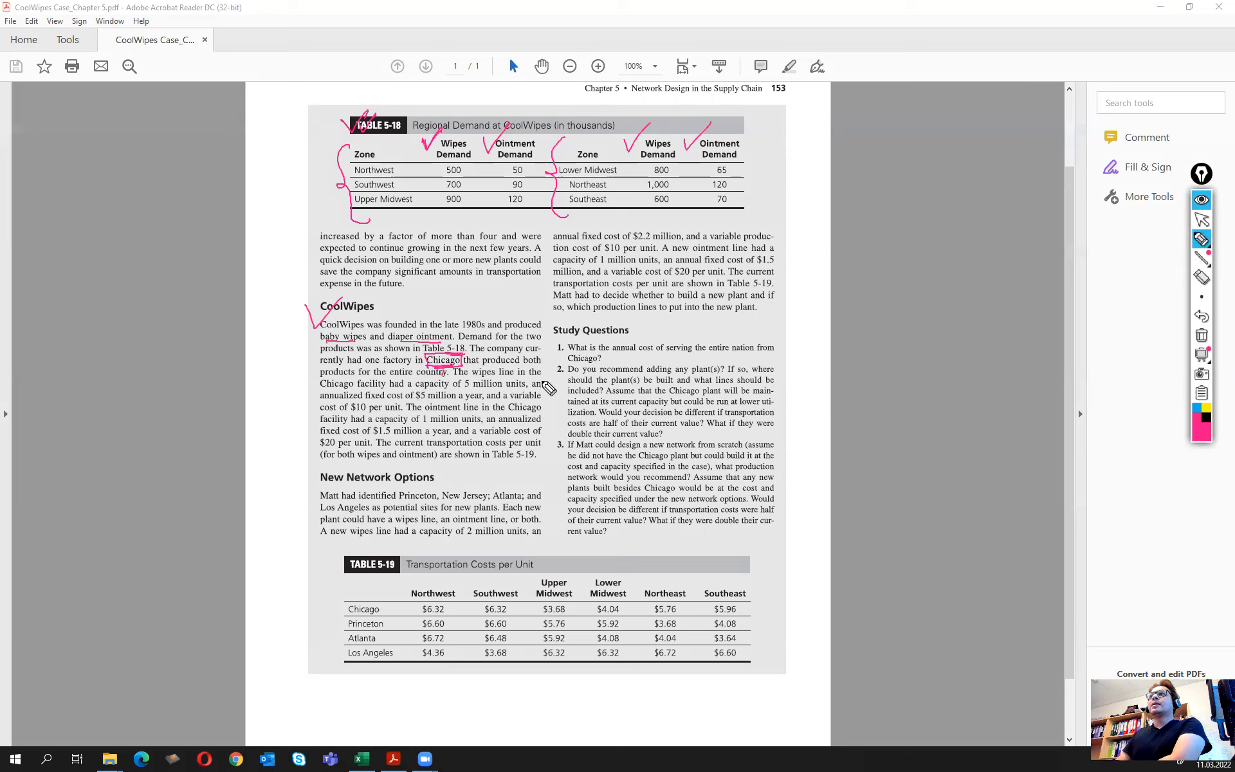
pyautogui.moveTo(460, 390); pyautogui.dragTo(504, 388)
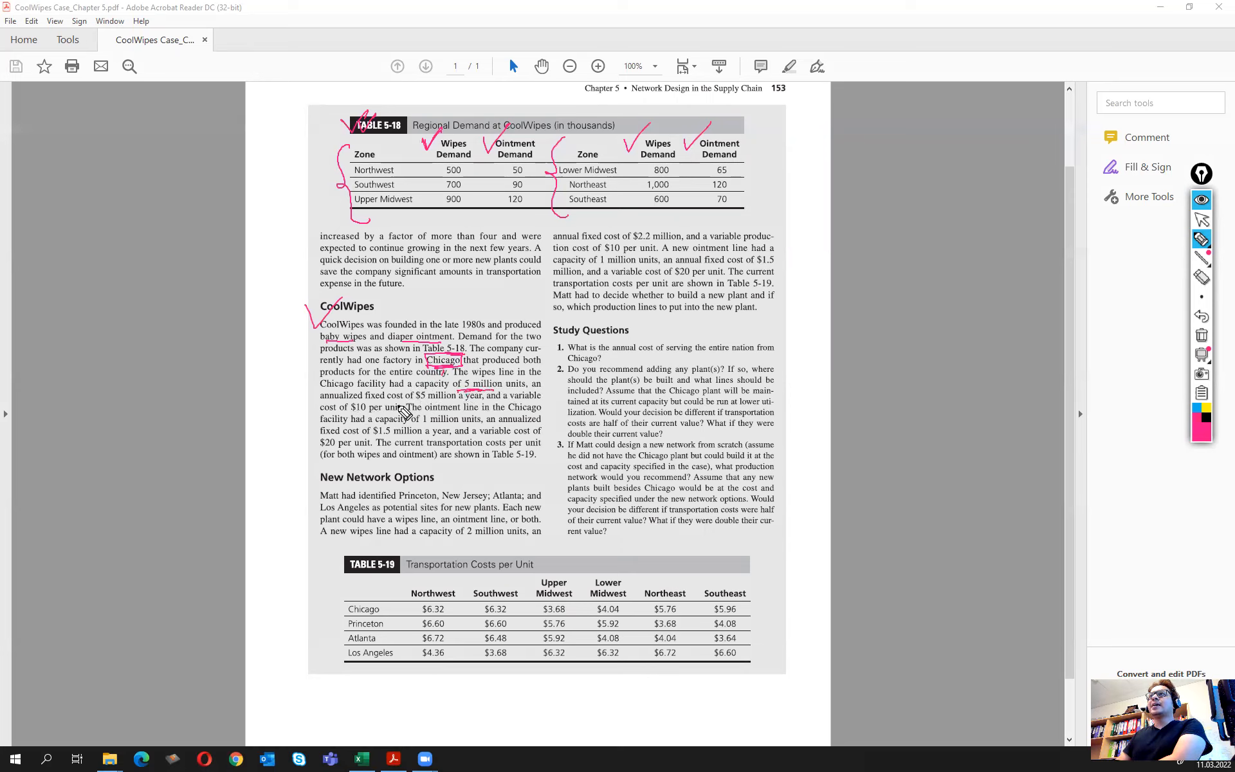
pyautogui.moveTo(412, 401); pyautogui.dragTo(428, 401)
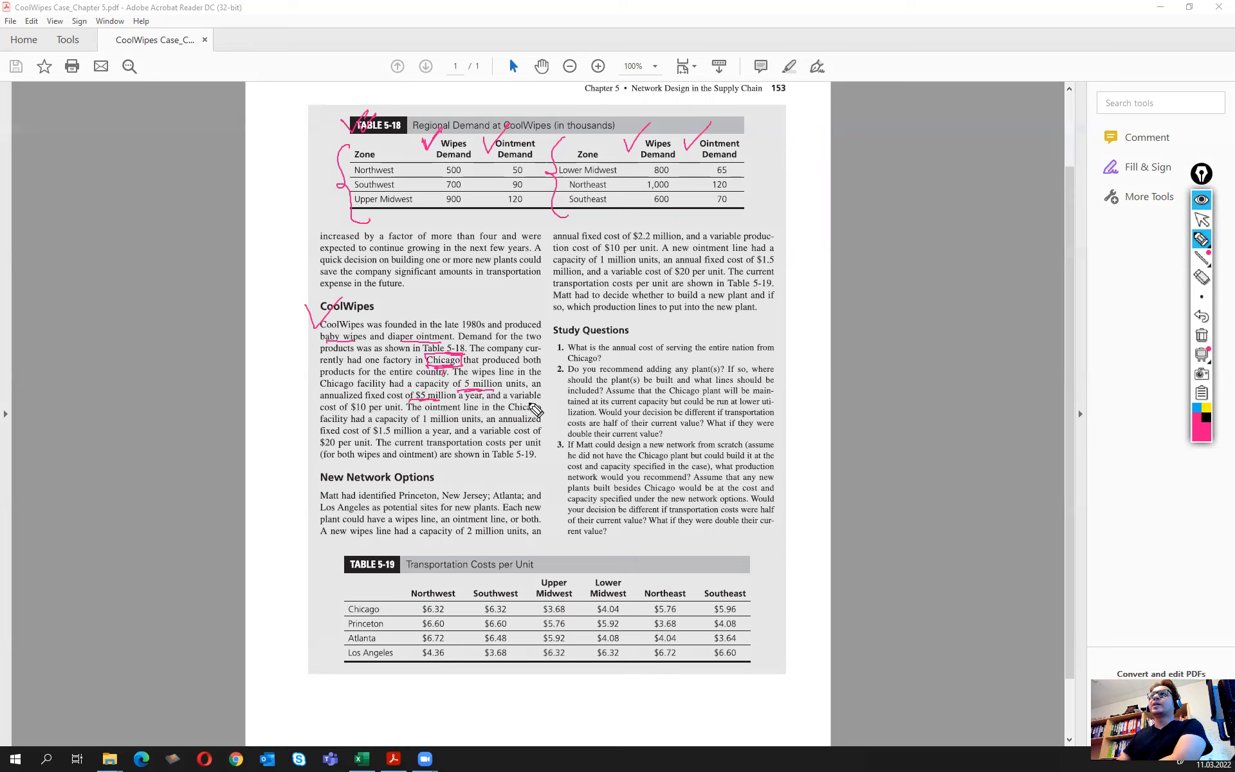
pyautogui.moveTo(354, 414); pyautogui.dragTo(373, 412)
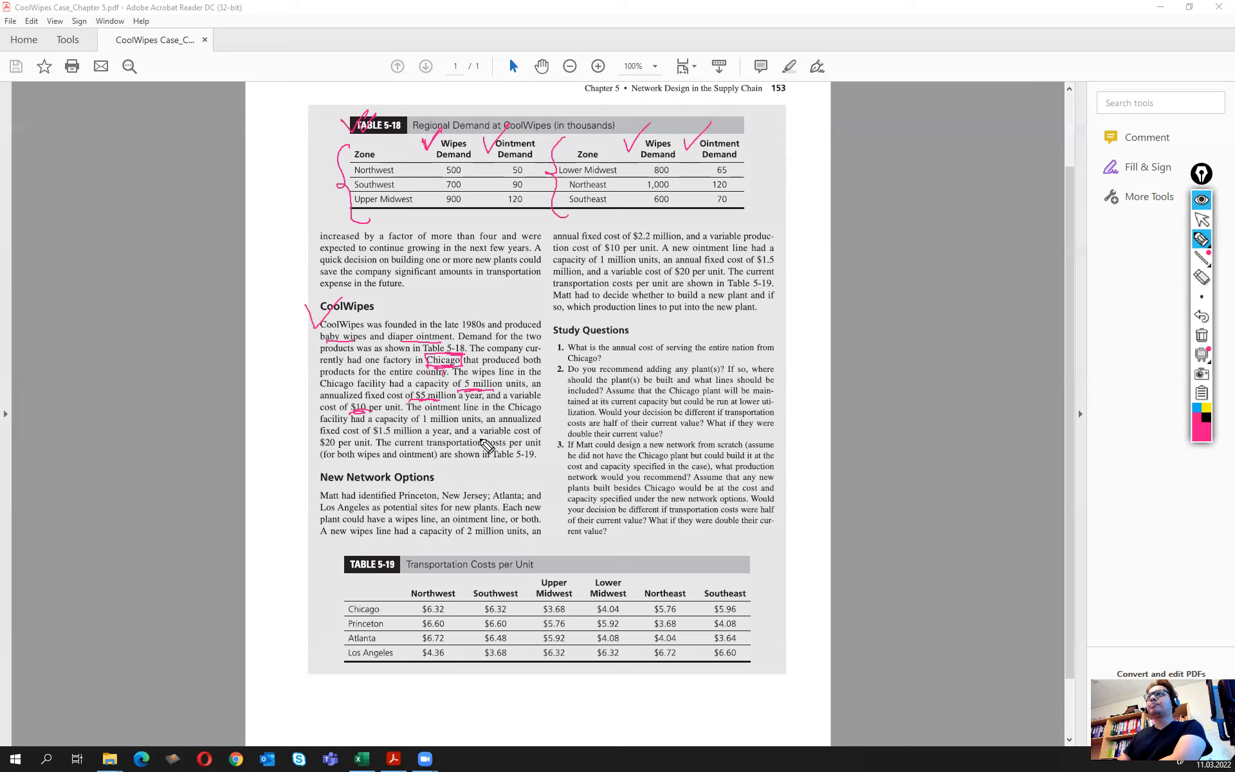
# Tick the Chicago ointment line sentence and underline 1 million, $1.5 million, $20 and the transportation "costs"
pyautogui.moveTo(400, 410); pyautogui.dragTo(417, 401)
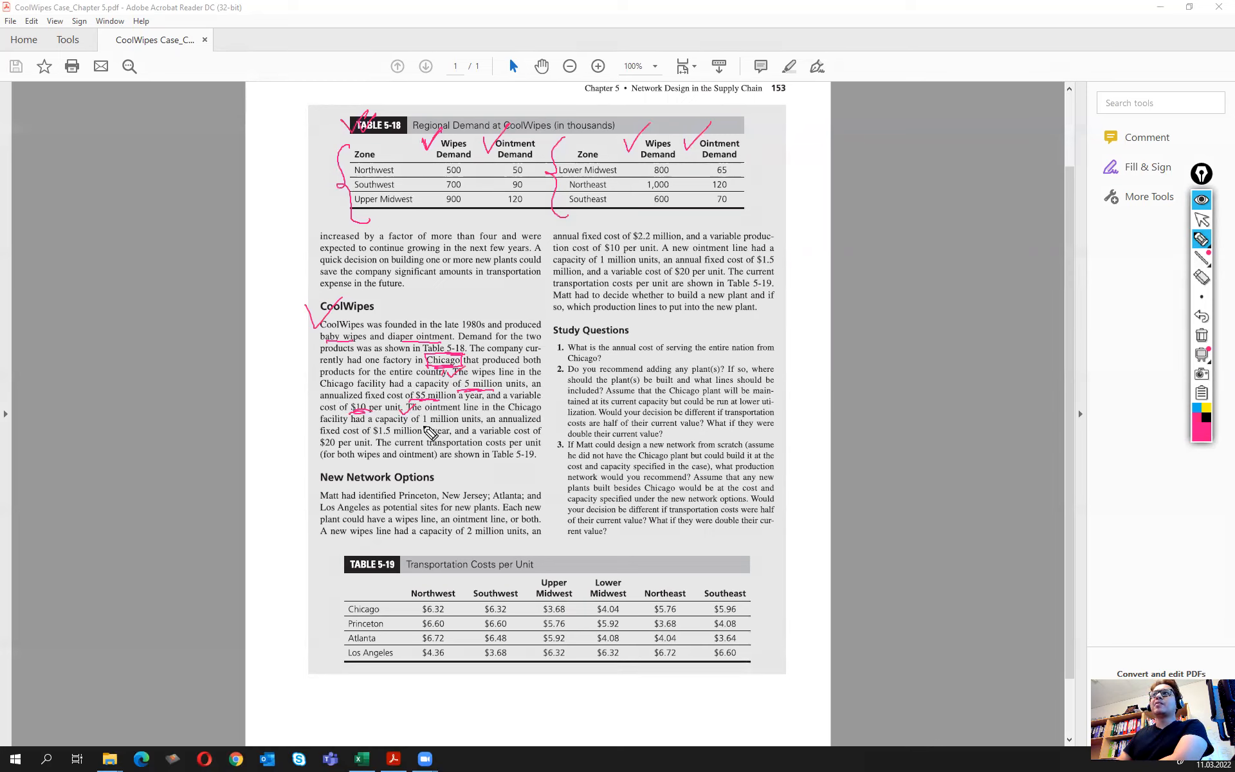
pyautogui.moveTo(429, 424); pyautogui.dragTo(459, 424)
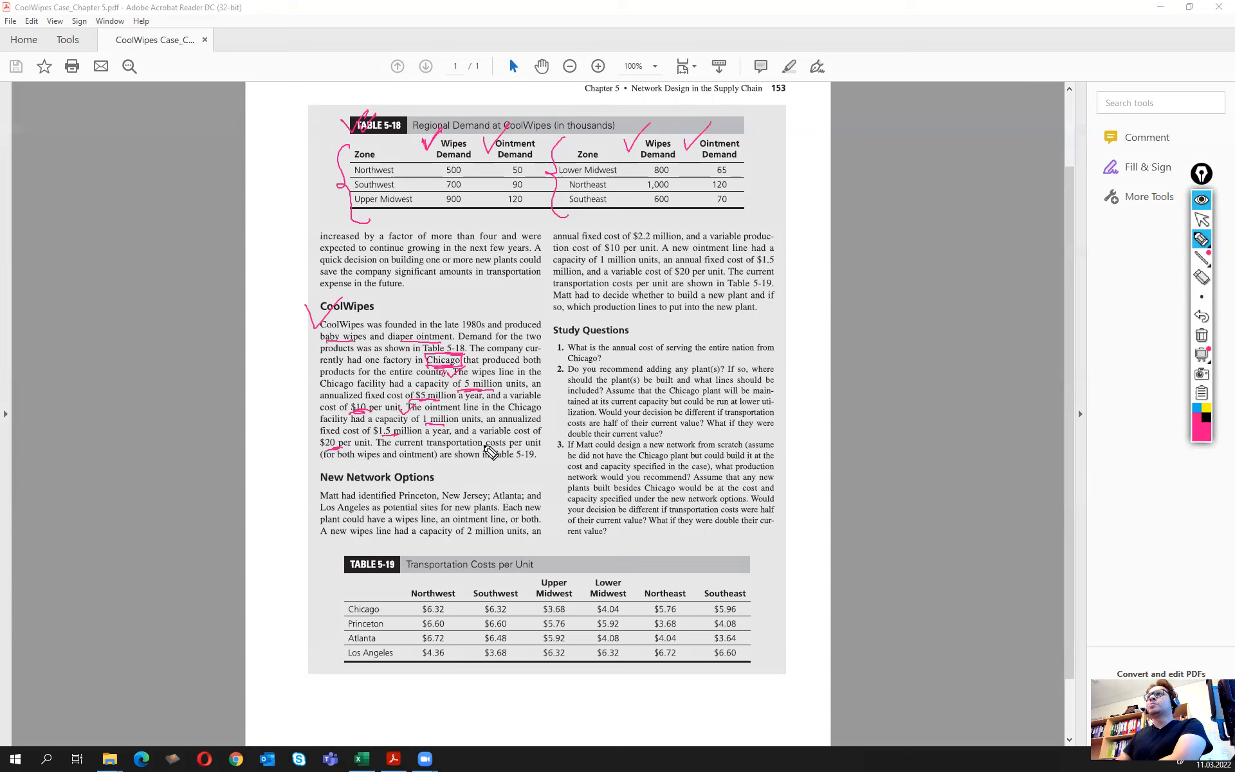
pyautogui.moveTo(486, 449); pyautogui.dragTo(508, 447)
# In Table 5-19, bracket the four plant cities, tick the six zone headings, and circle the Los Angeles–Northwest and Chicago–Southeast costs
pyautogui.moveTo(340, 603)
pyautogui.mouseDown()
pyautogui.moveTo(338, 644)
pyautogui.moveTo(355, 677)
pyautogui.mouseUp()
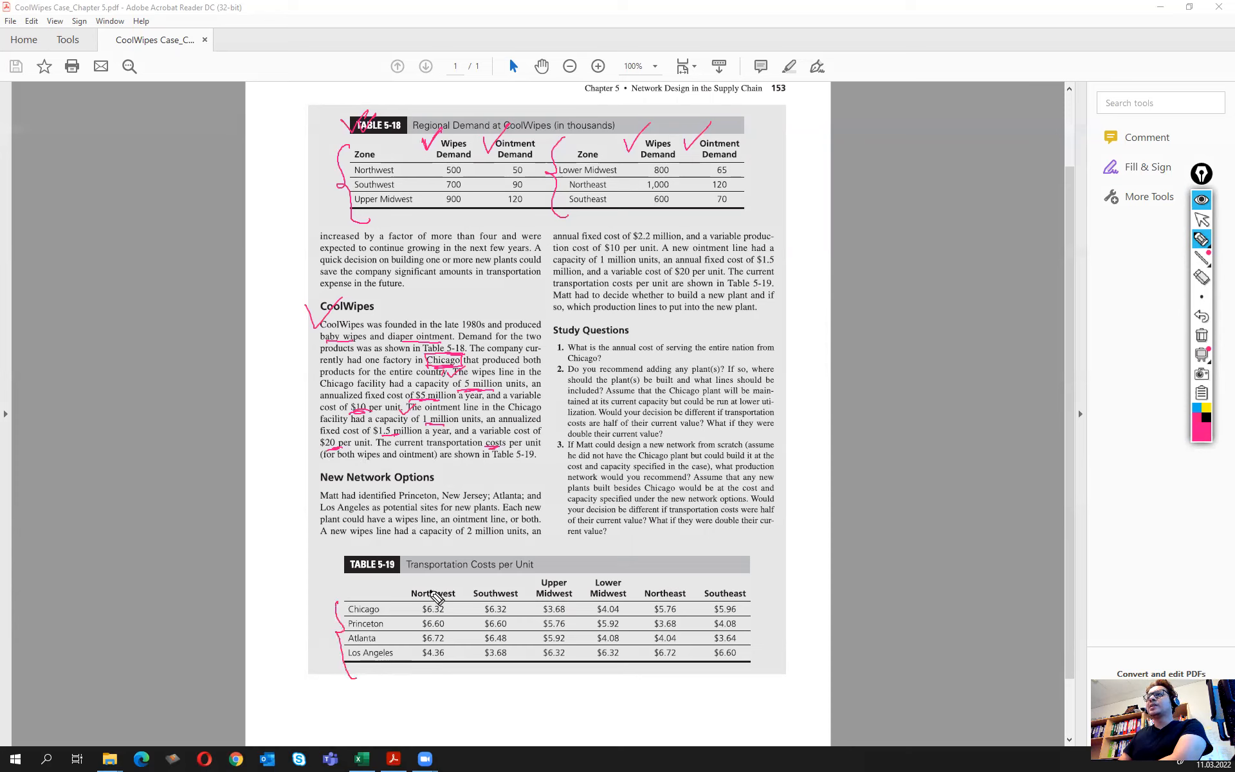
pyautogui.moveTo(434, 588)
pyautogui.mouseDown()
pyautogui.moveTo(633, 567)
pyautogui.moveTo(669, 589)
pyautogui.moveTo(692, 572)
pyautogui.mouseUp()
pyautogui.moveTo(707, 587); pyautogui.dragTo(747, 566)
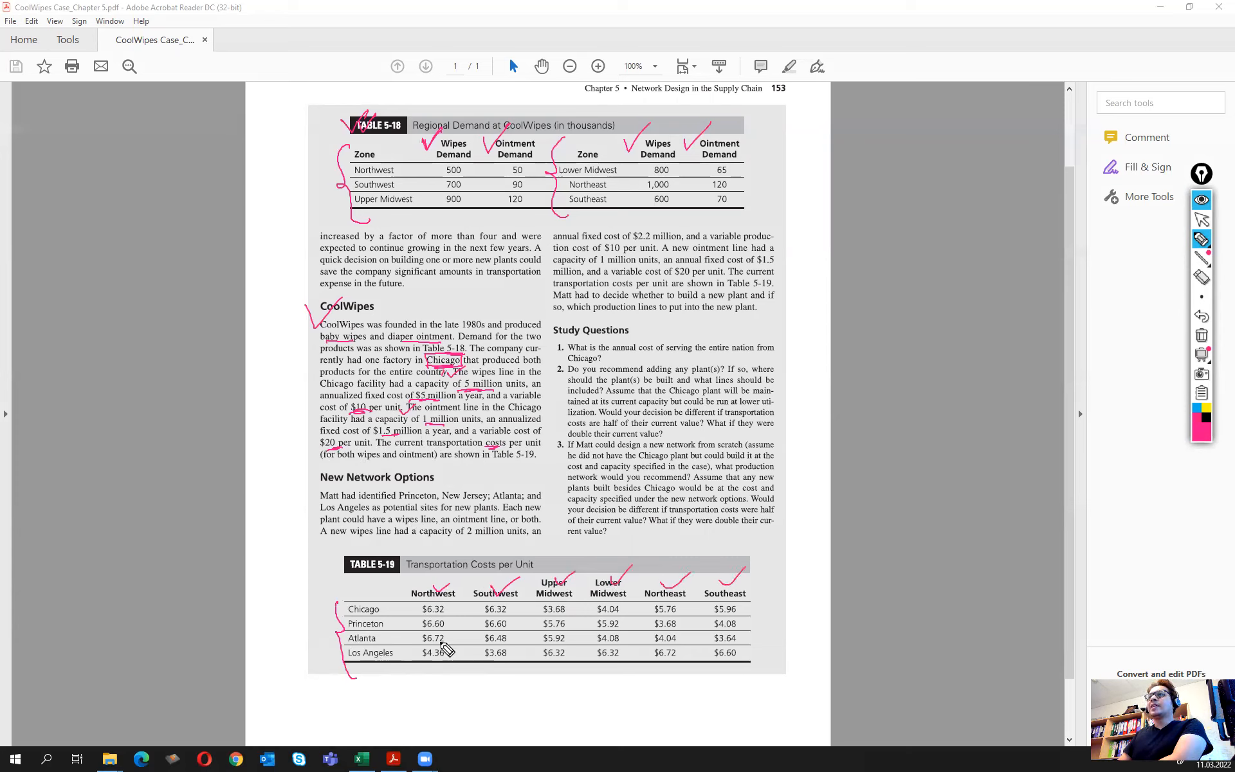
pyautogui.moveTo(453, 657)
pyautogui.mouseDown()
pyautogui.moveTo(444, 645)
pyautogui.moveTo(415, 666)
pyautogui.moveTo(450, 666)
pyautogui.mouseUp()
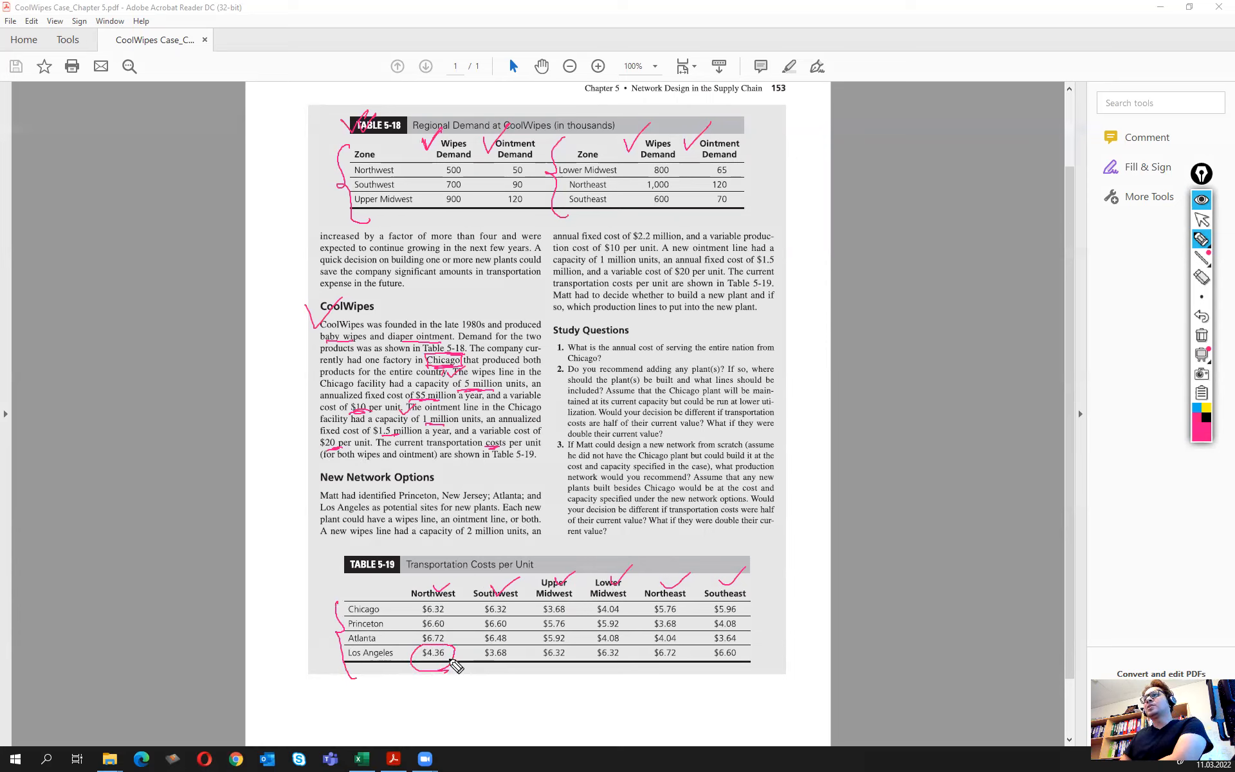
pyautogui.moveTo(740, 599)
pyautogui.mouseDown()
pyautogui.moveTo(727, 630)
pyautogui.moveTo(723, 598)
pyautogui.mouseUp()
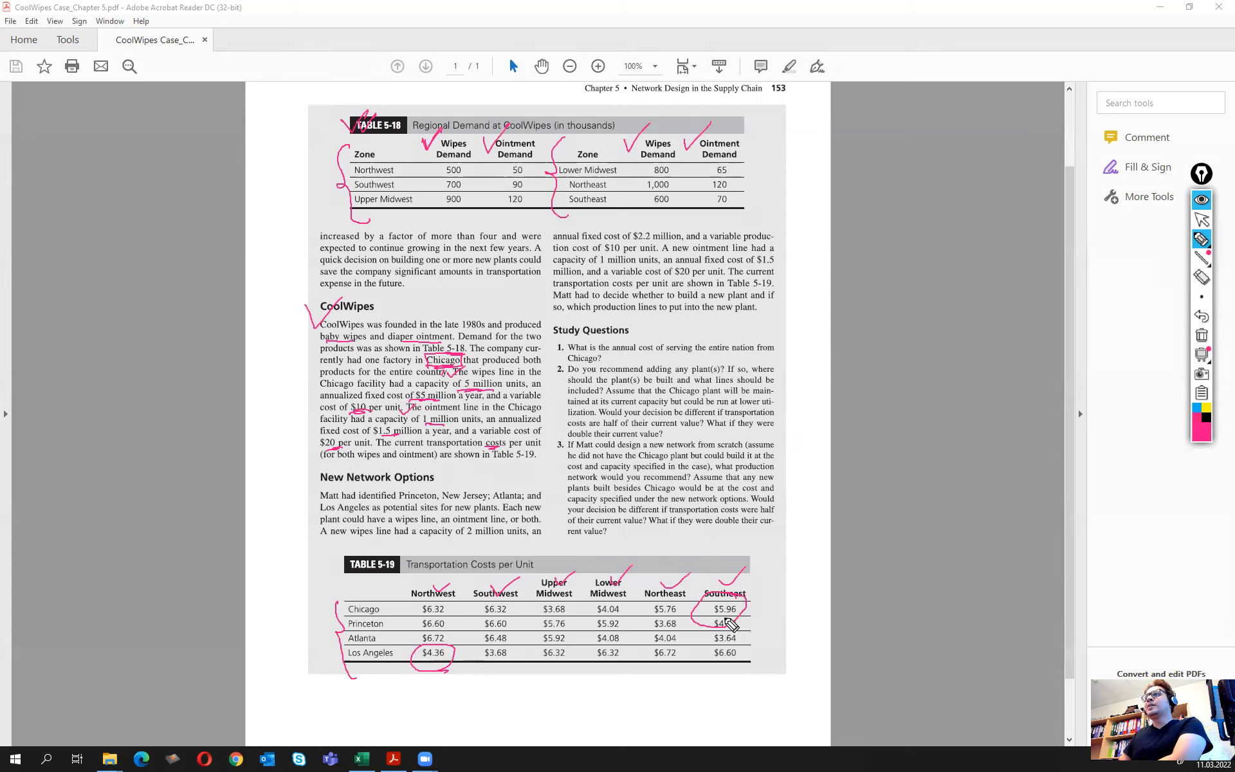
pyautogui.moveTo(741, 608); pyautogui.dragTo(759, 607)
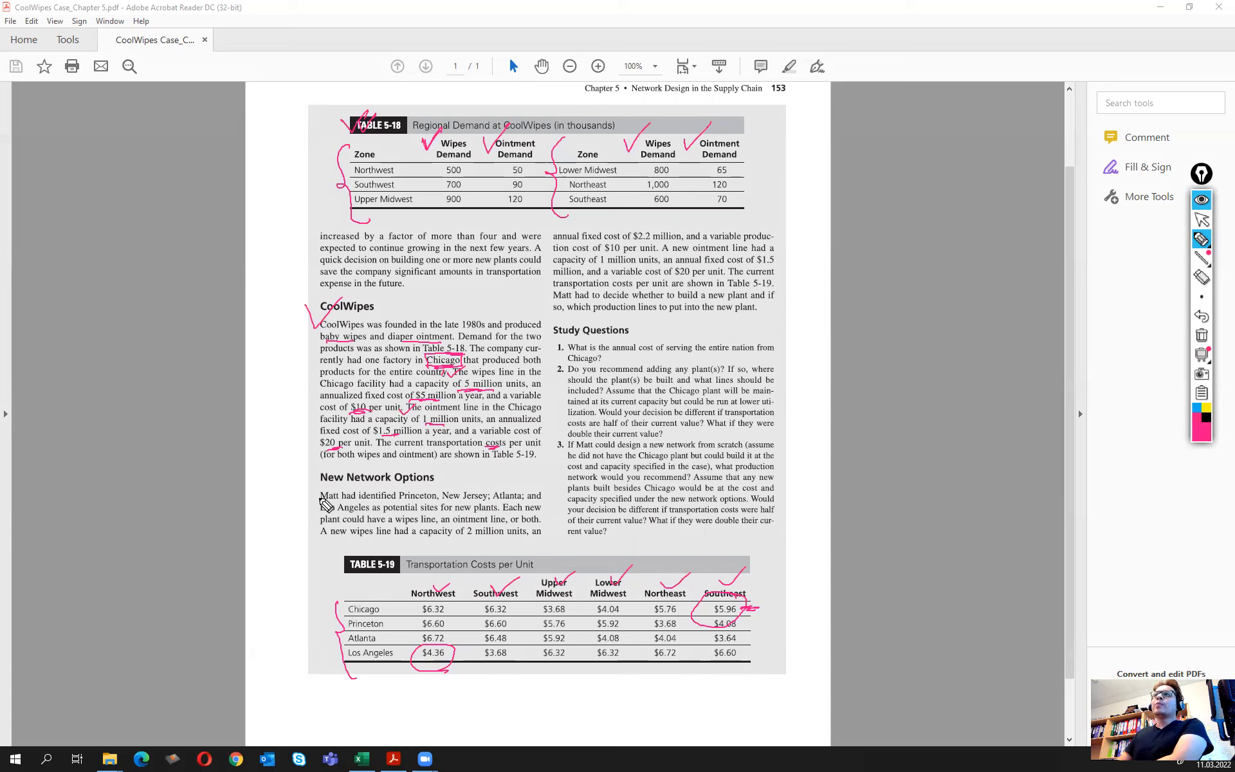
# Tick the New Network Options heading and mark Princeton, Atlanta, the wipes and ointment lines, and the new wipes capacity of 2 million
pyautogui.moveTo(313, 474); pyautogui.dragTo(339, 471)
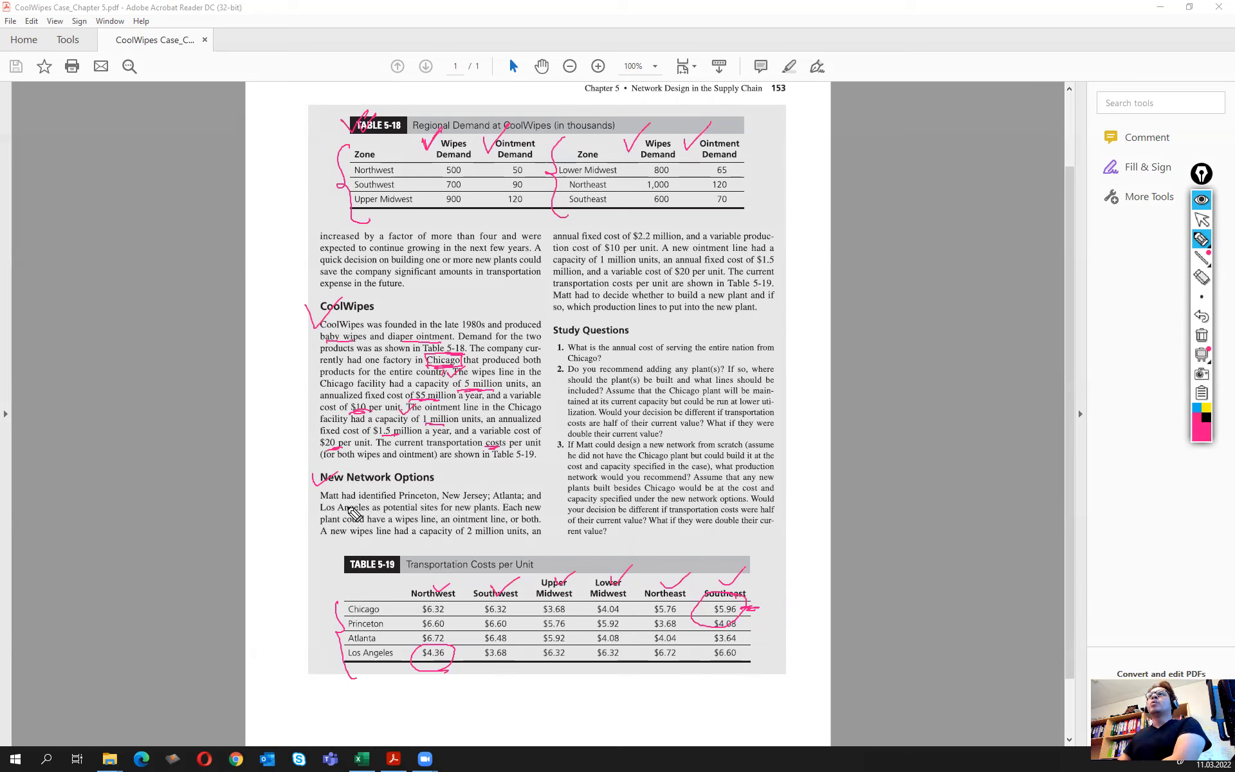
pyautogui.moveTo(399, 503); pyautogui.dragTo(508, 499)
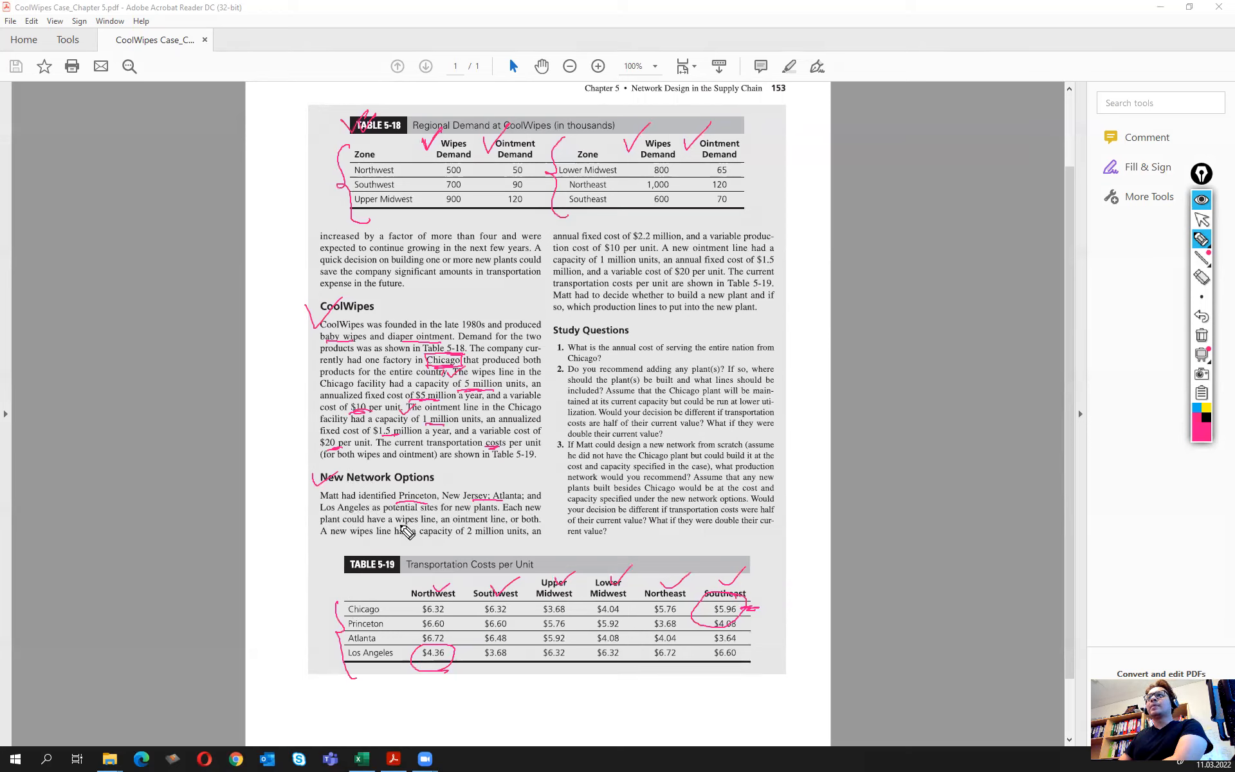
pyautogui.moveTo(396, 525); pyautogui.dragTo(506, 525)
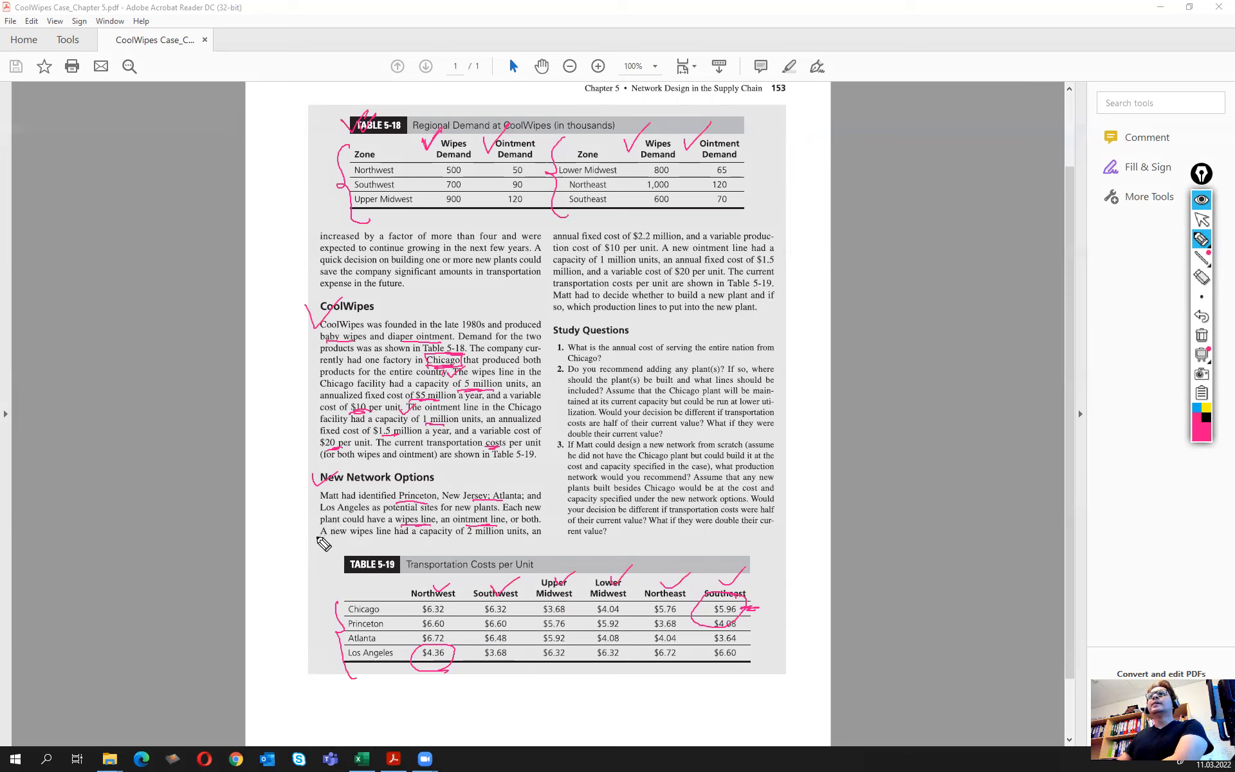
pyautogui.moveTo(319, 531); pyautogui.dragTo(336, 527)
pyautogui.moveTo(459, 540)
pyautogui.mouseDown()
pyautogui.moveTo(496, 540)
pyautogui.moveTo(458, 544)
pyautogui.mouseUp()
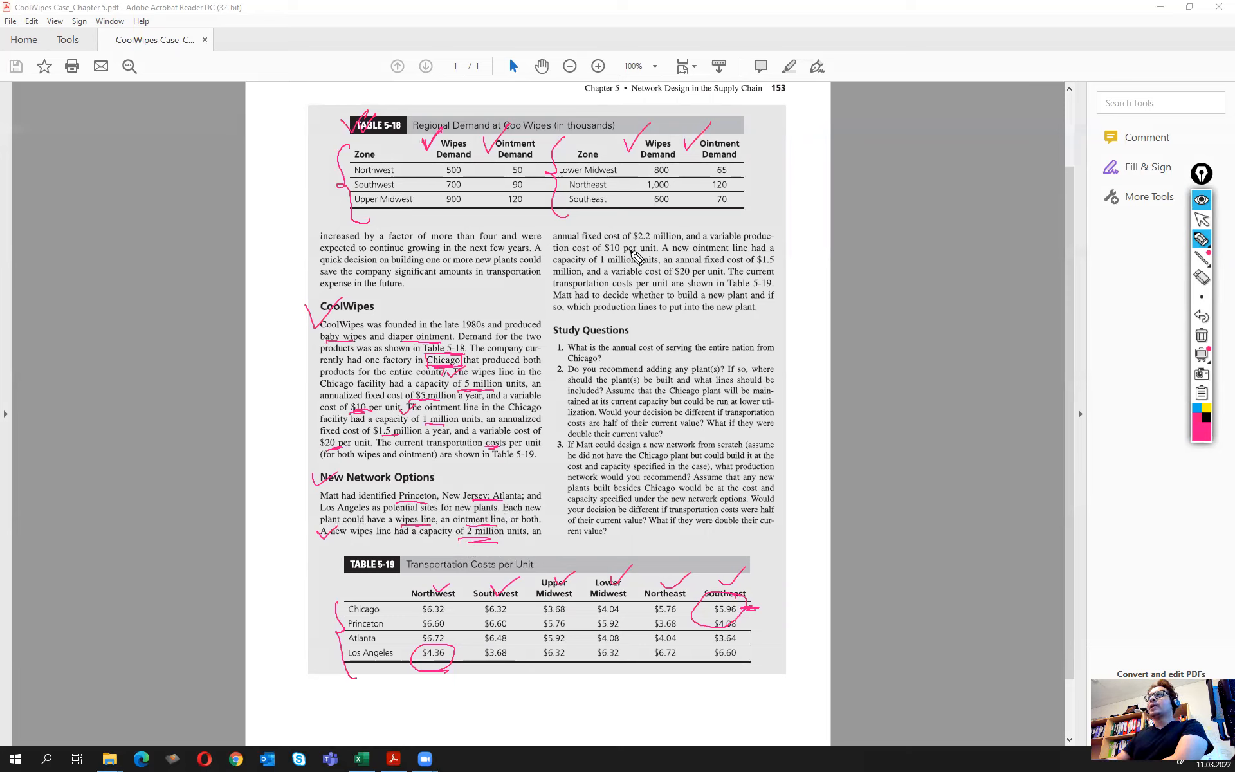
# Underline the new wipes line's $2.2 million and $10, the new ointment line's 1 million, $1.5 million and $20, and "5-19"
pyautogui.moveTo(634, 240); pyautogui.dragTo(651, 241)
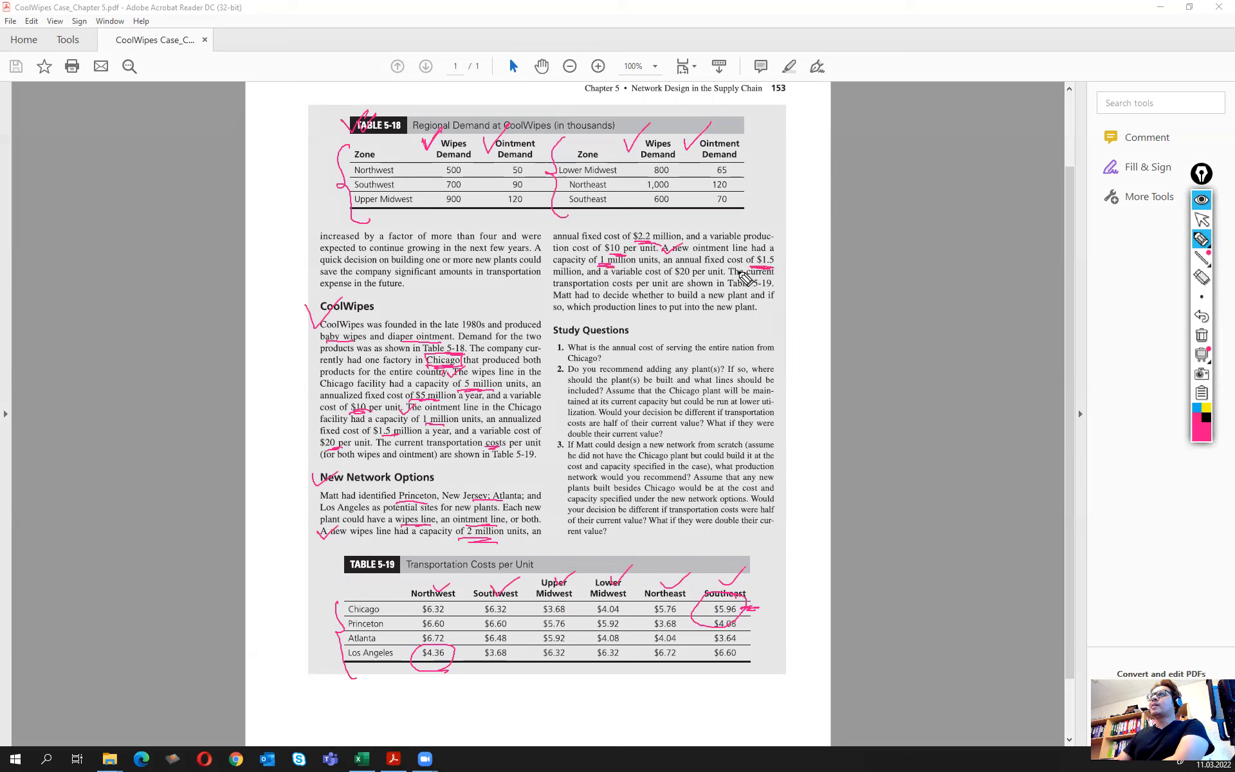
pyautogui.moveTo(673, 278); pyautogui.dragTo(696, 277)
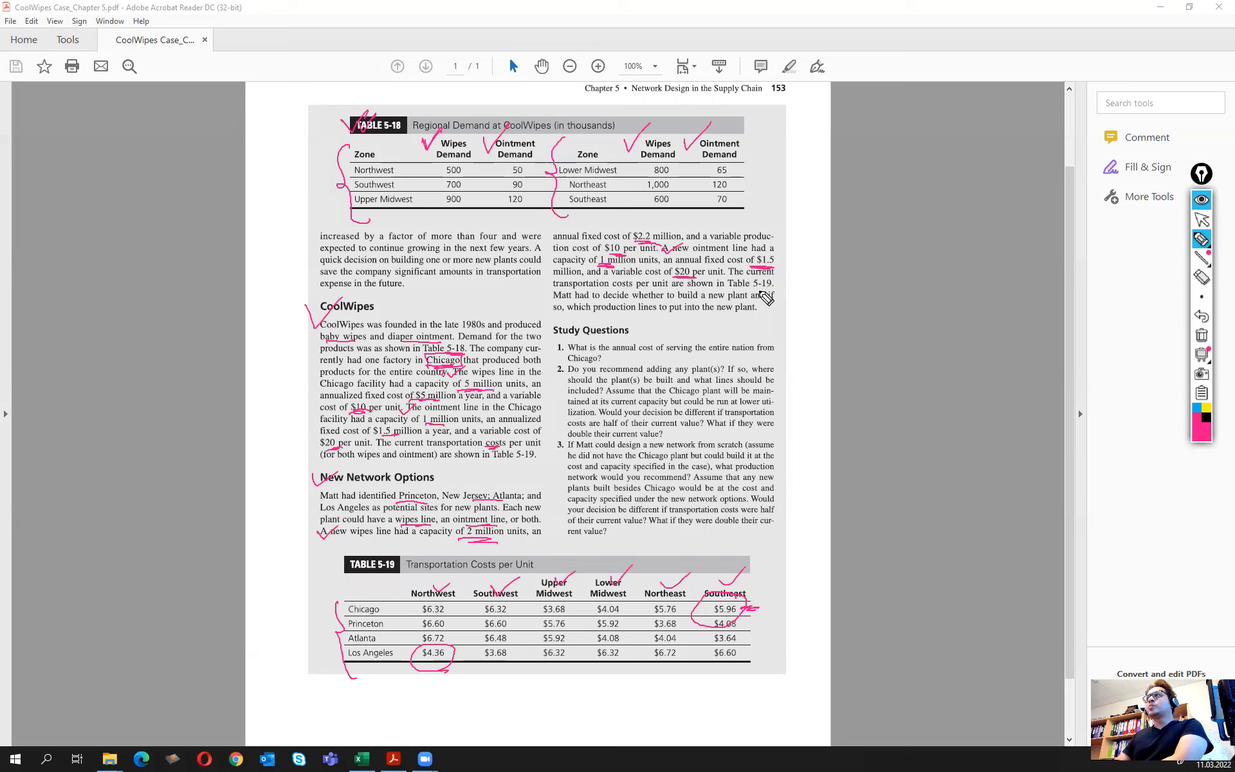
pyautogui.moveTo(747, 288); pyautogui.dragTo(772, 288)
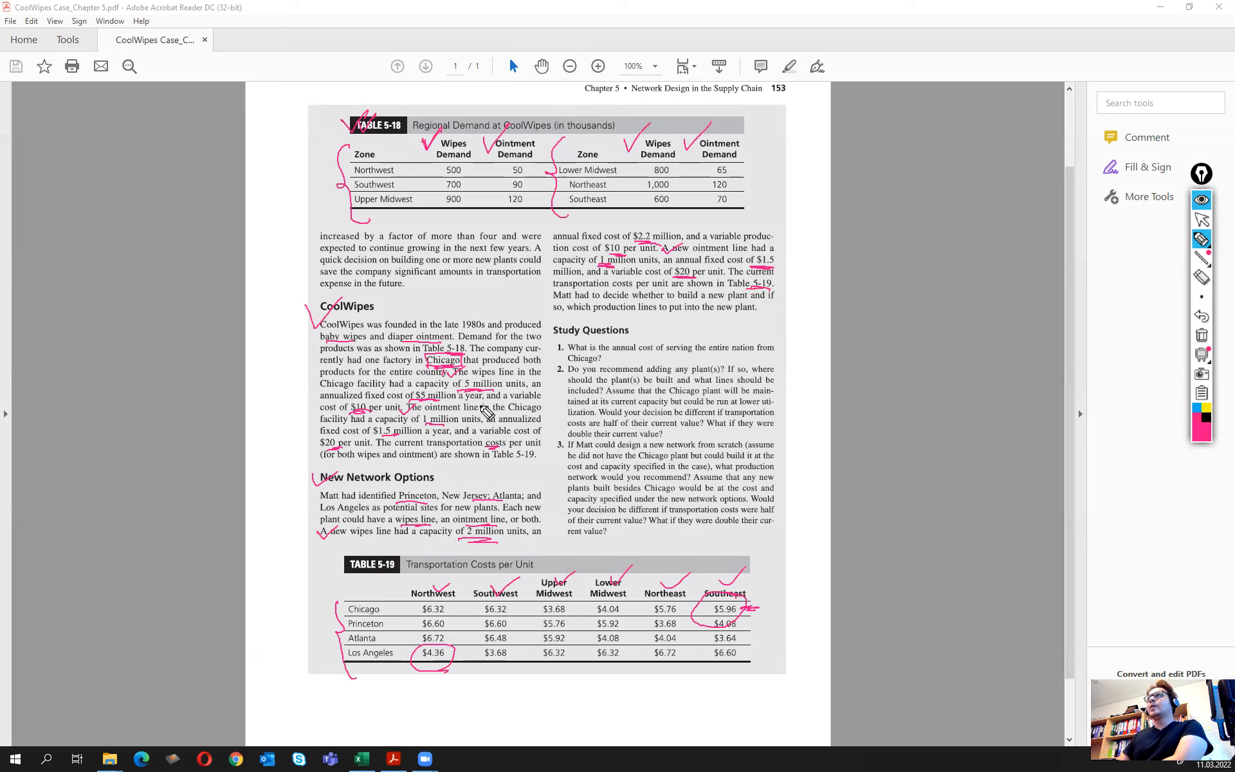
# Tick and bracket the closing sentence on the new plant decision, and tick the Study Questions heading
pyautogui.moveTo(544, 289); pyautogui.dragTo(570, 281)
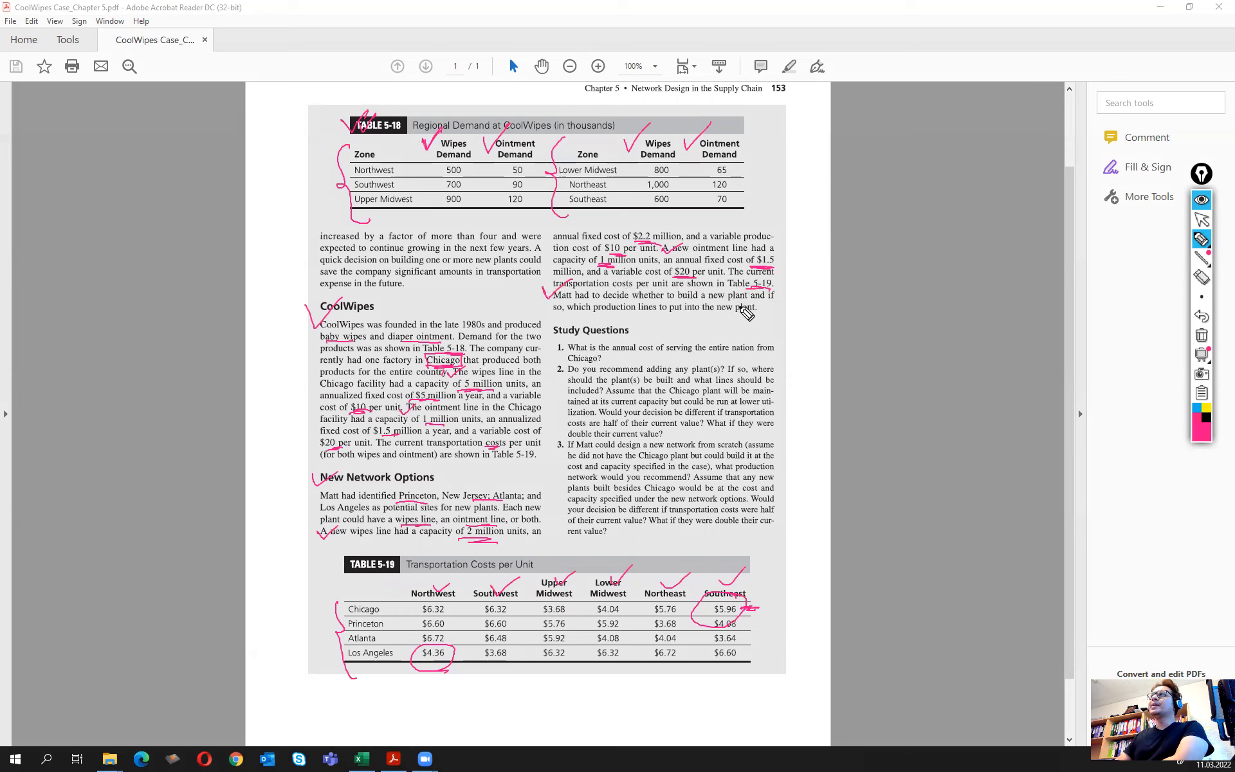
pyautogui.moveTo(786, 277)
pyautogui.mouseDown()
pyautogui.moveTo(794, 304)
pyautogui.moveTo(767, 330)
pyautogui.mouseUp()
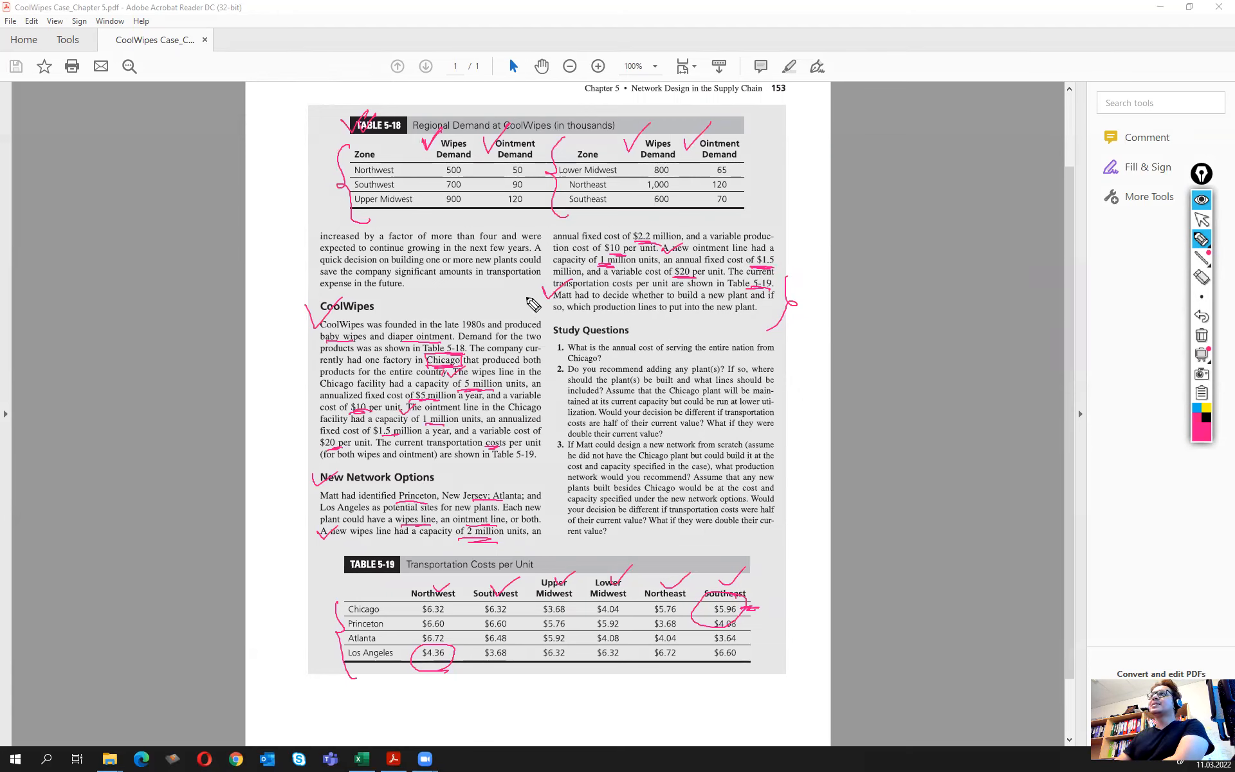
pyautogui.moveTo(546, 306); pyautogui.dragTo(577, 286)
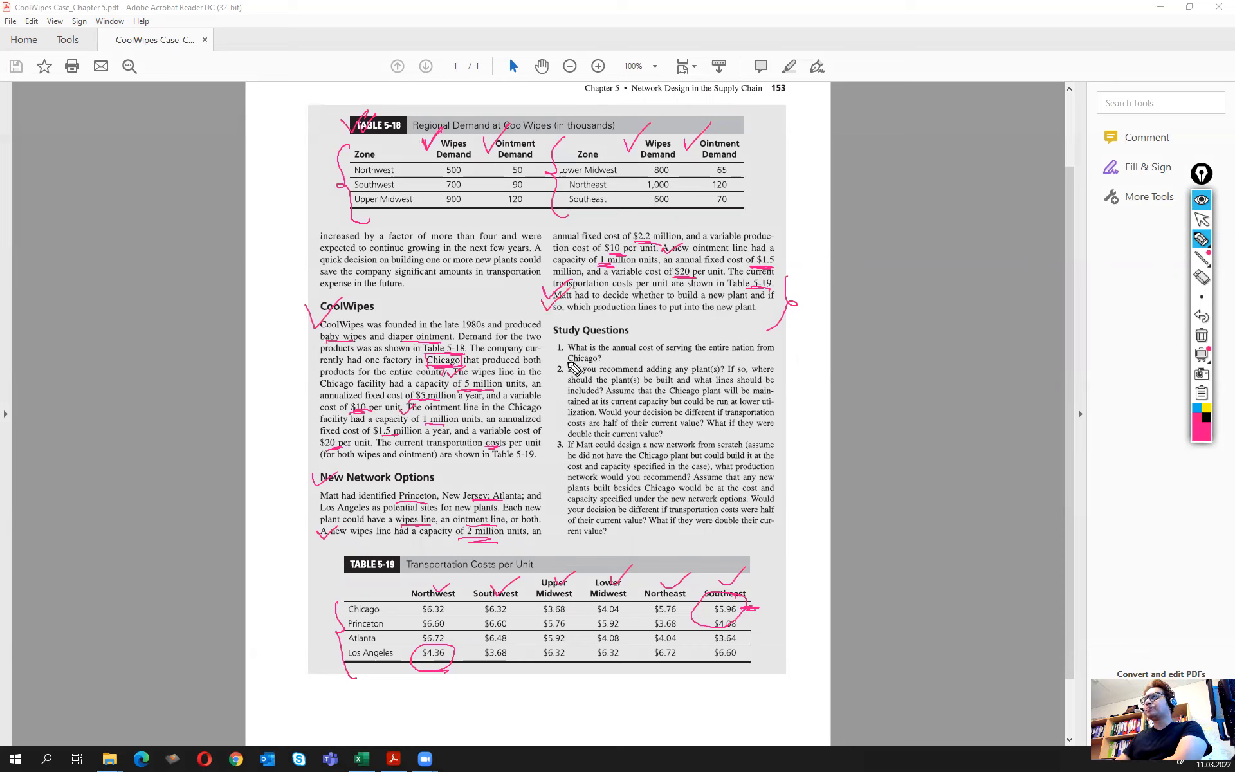
pyautogui.moveTo(550, 338); pyautogui.dragTo(575, 323)
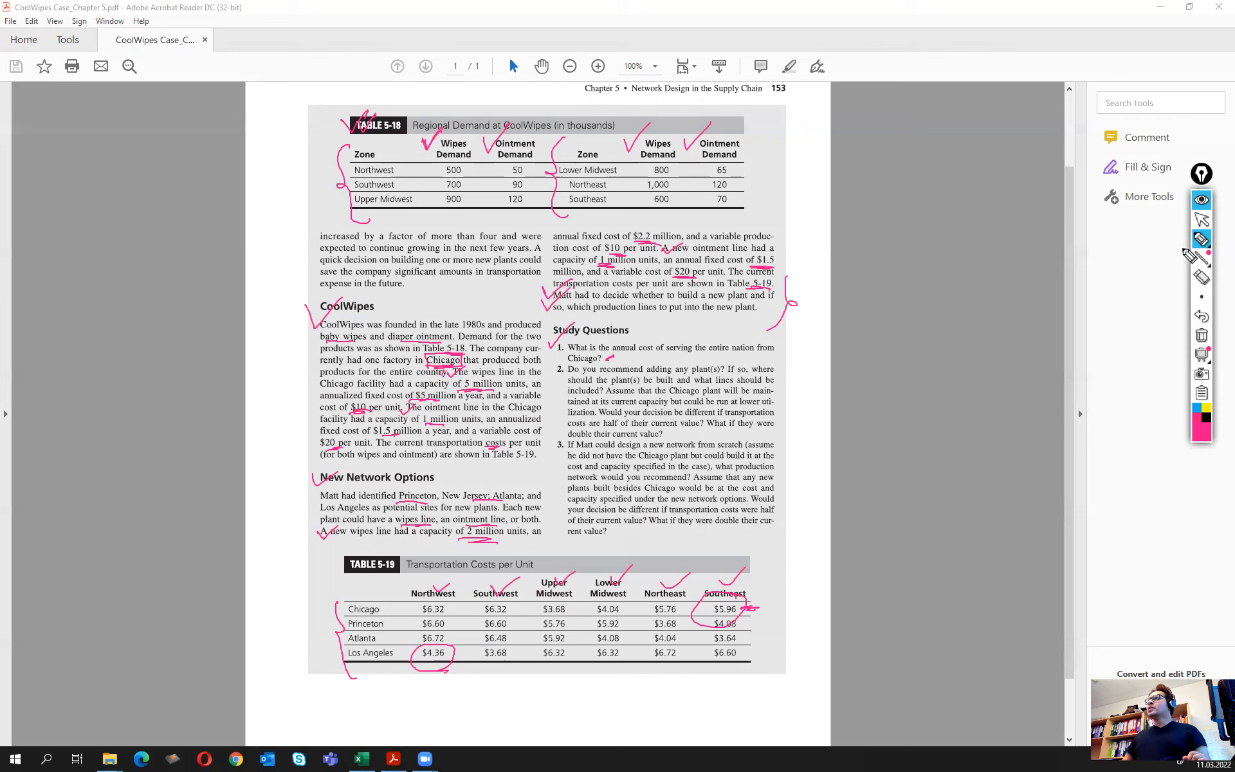
# Stop drawing, switch to the CoolWipes Case workbook in Excel, and hide the pen annotations
pyautogui.click(1203, 221)
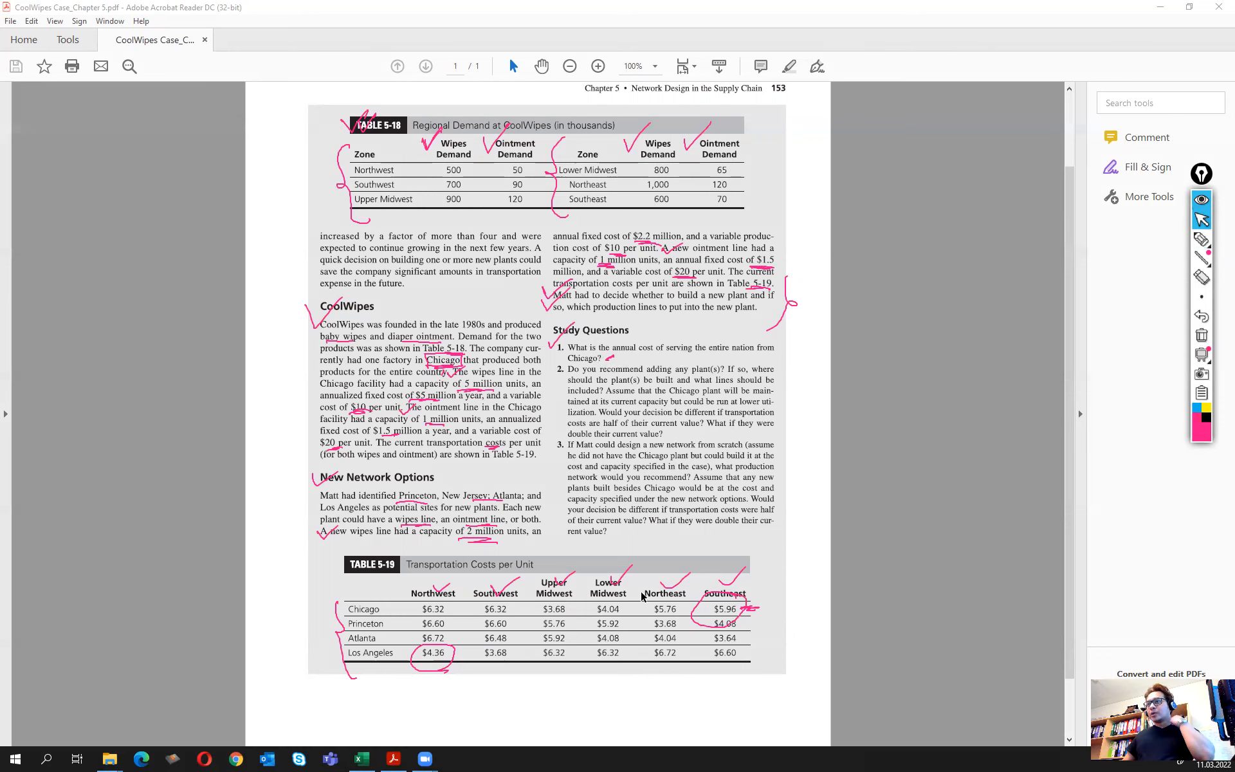
pyautogui.click(364, 759)
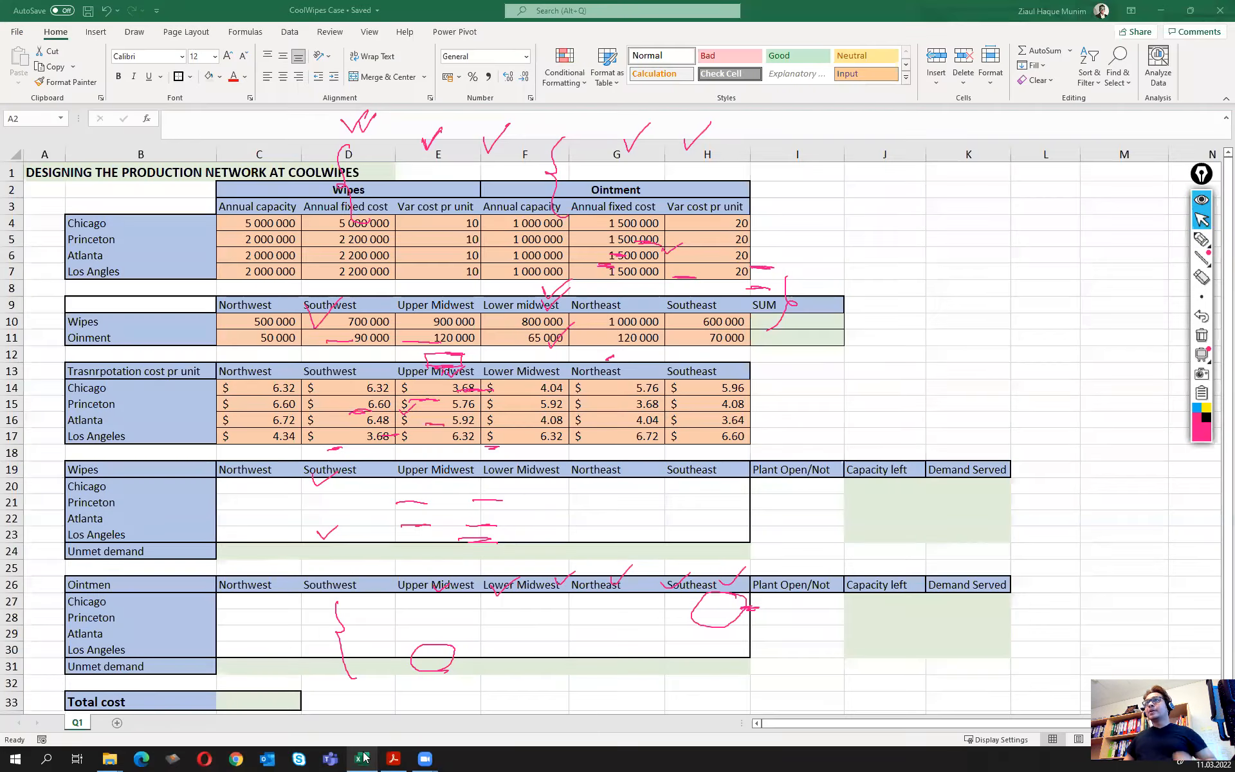
pyautogui.click(1201, 200)
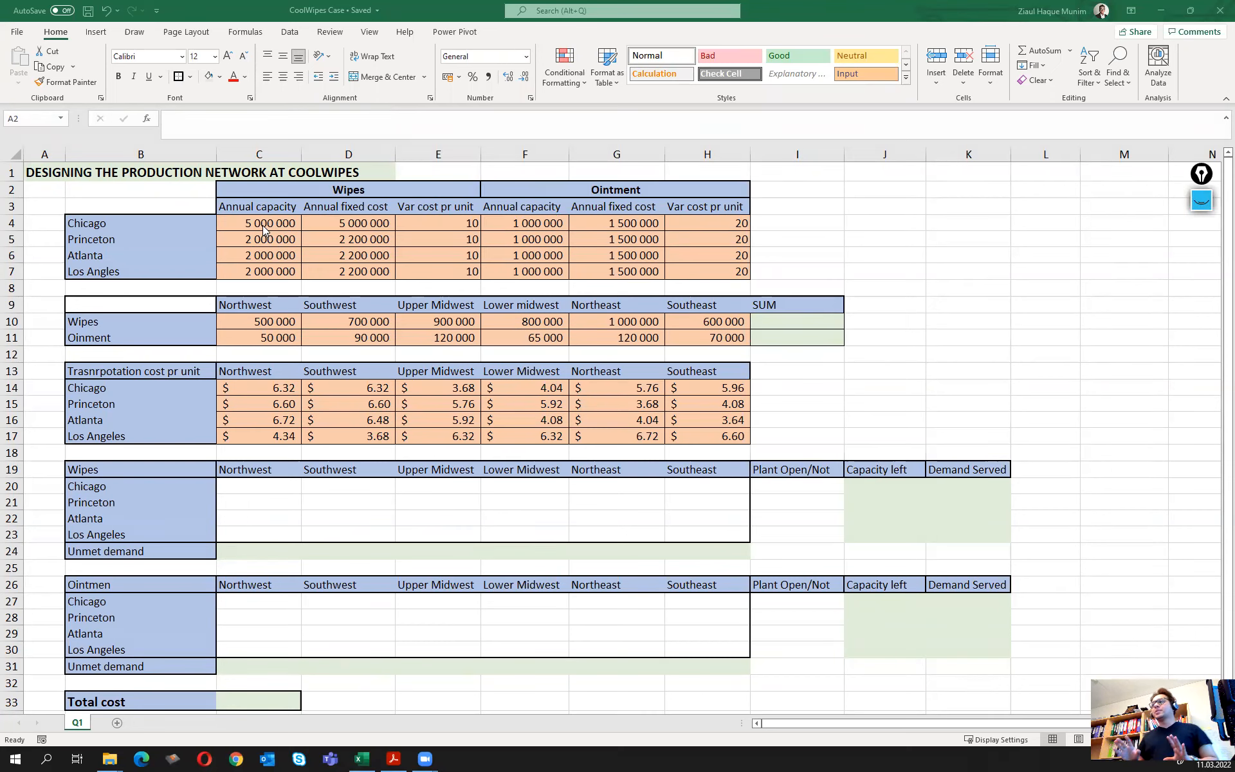
# Examine the four plants' wipes capacities, fixed costs and variable costs, along with their ointment capacities and fixed costs
pyautogui.moveTo(90, 225); pyautogui.dragTo(104, 271)
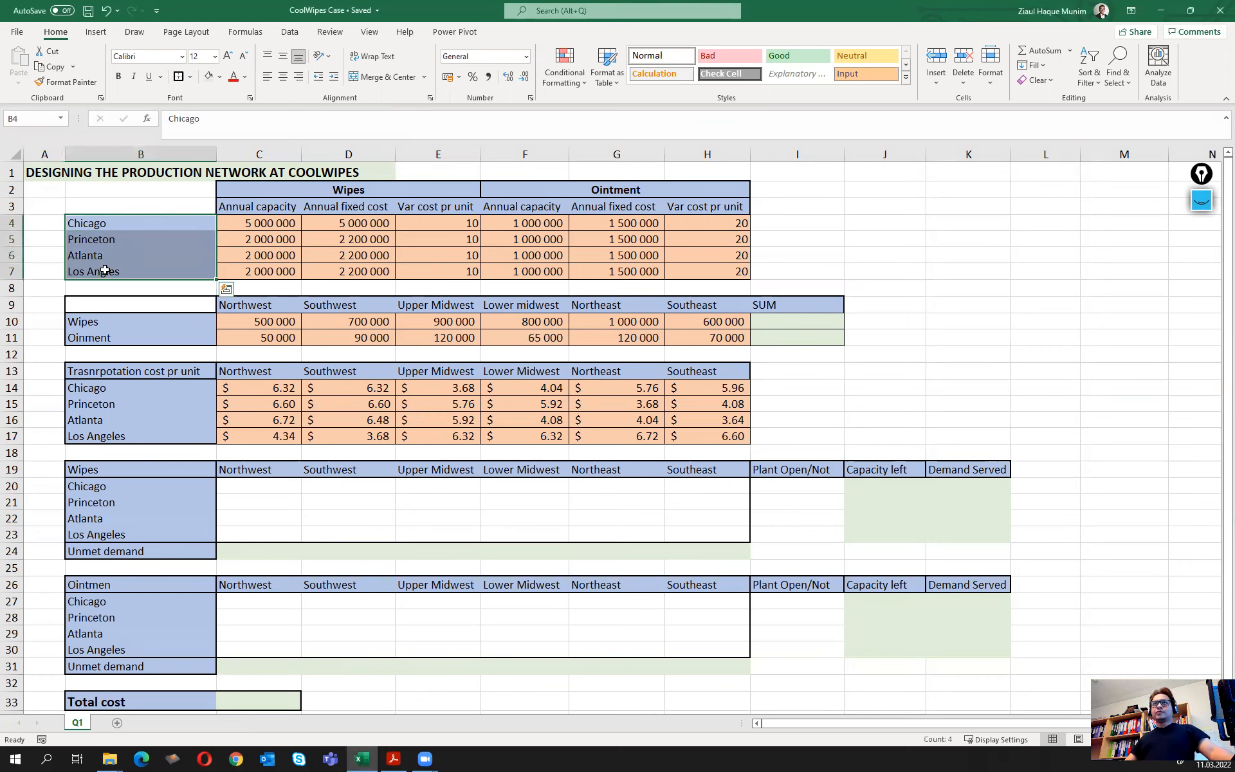
pyautogui.click(271, 202)
pyautogui.click(150, 228)
pyautogui.click(345, 227)
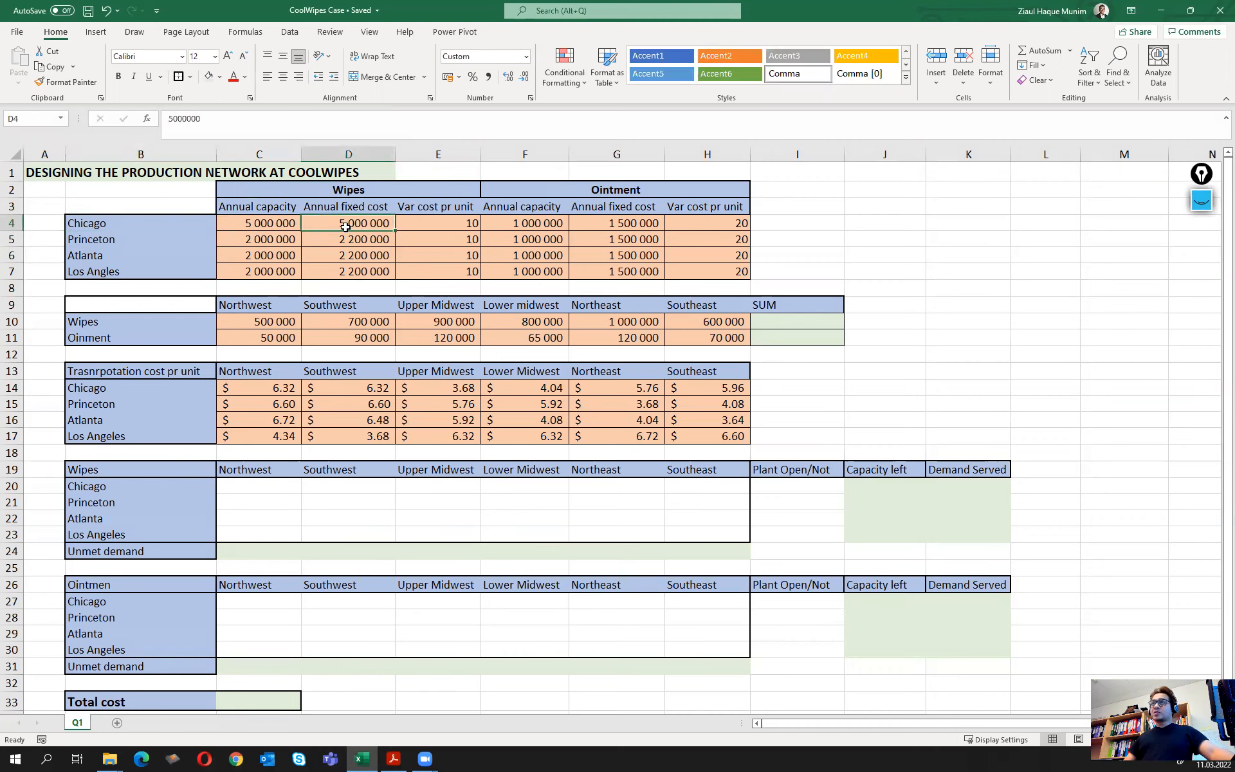
pyautogui.moveTo(293, 240); pyautogui.dragTo(345, 271)
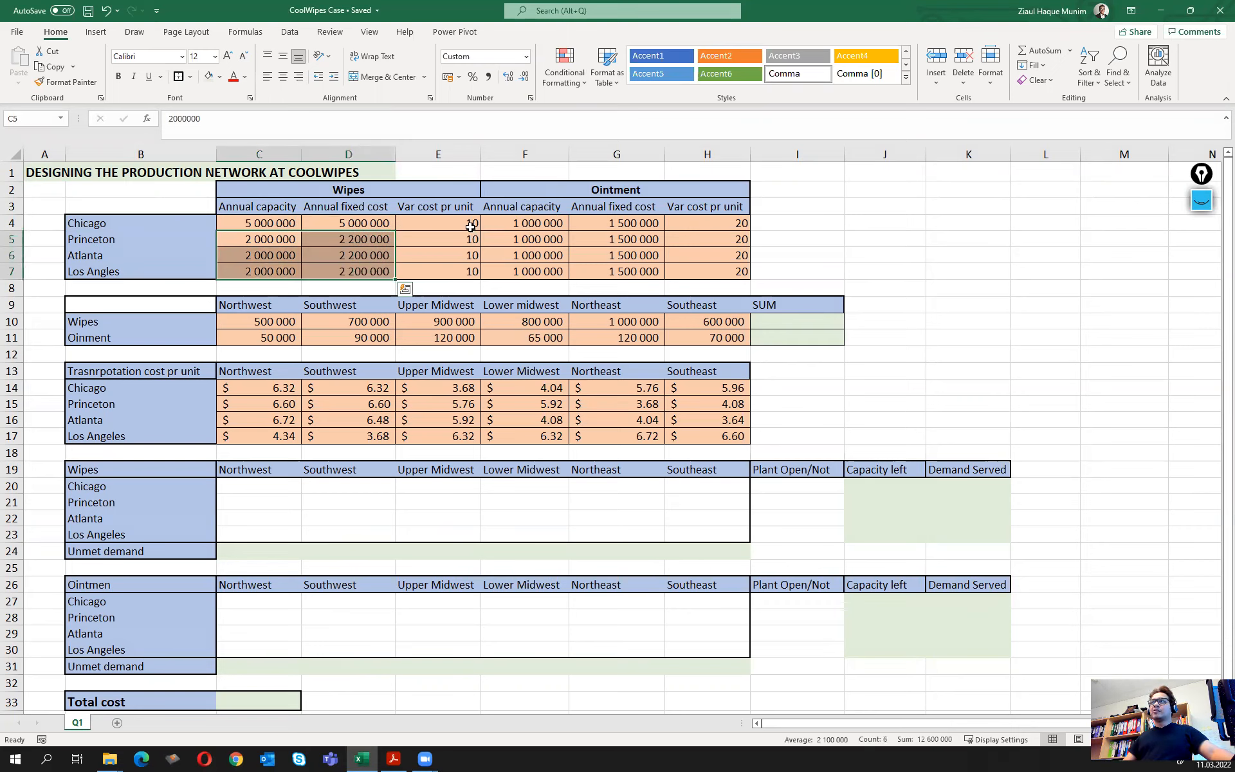
pyautogui.moveTo(469, 222); pyautogui.dragTo(461, 270)
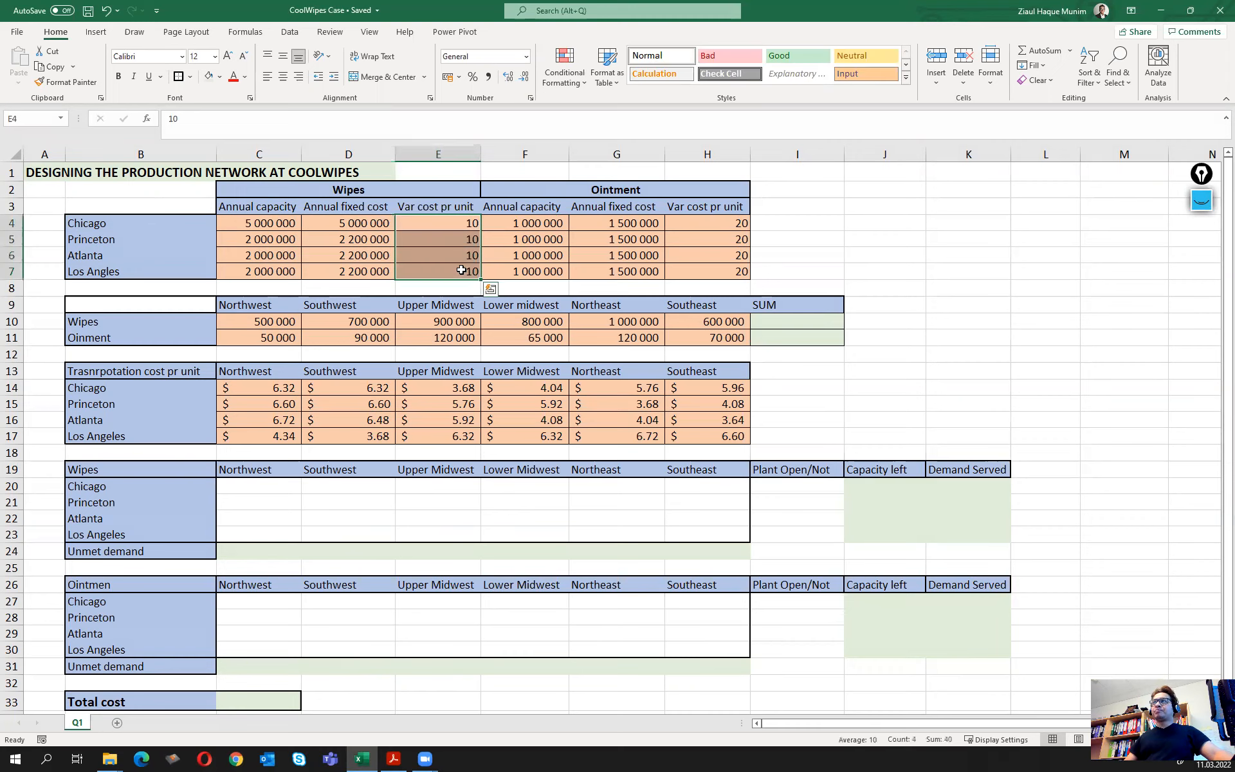
pyautogui.click(561, 223)
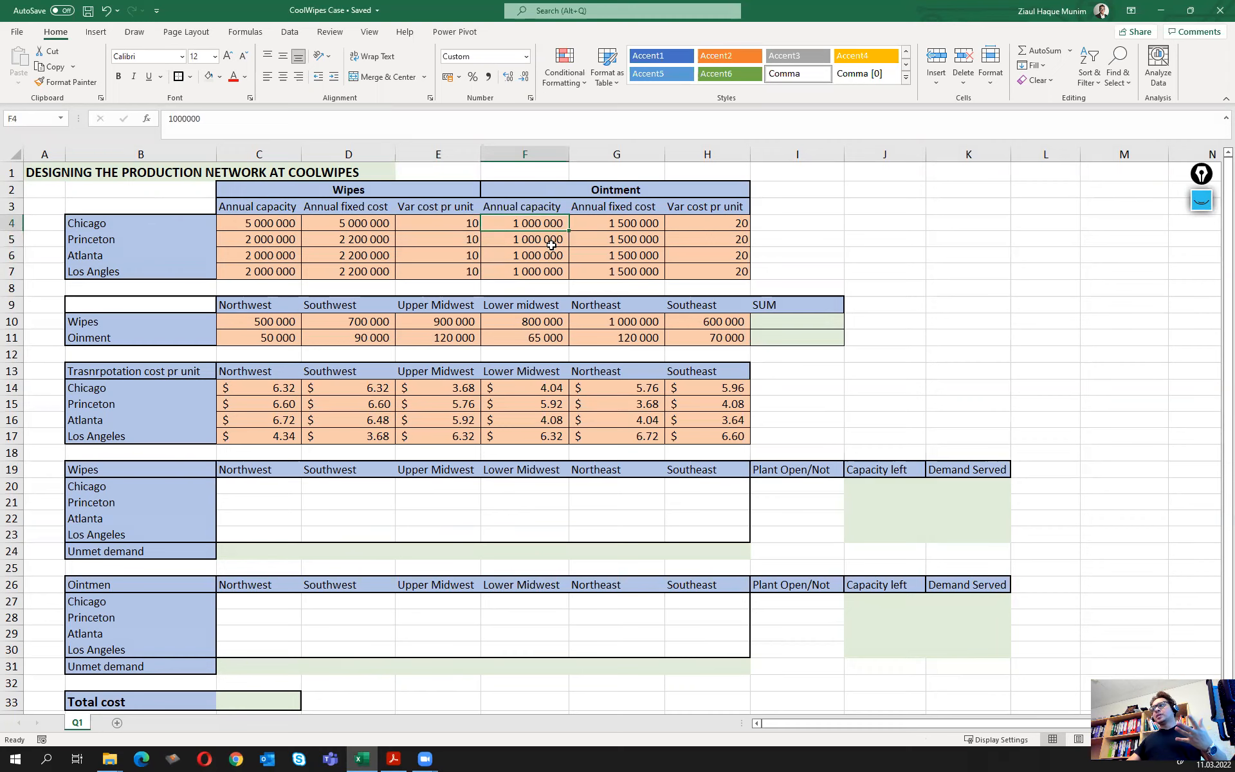
pyautogui.moveTo(552, 246); pyautogui.dragTo(553, 269)
pyautogui.moveTo(623, 223); pyautogui.dragTo(623, 271)
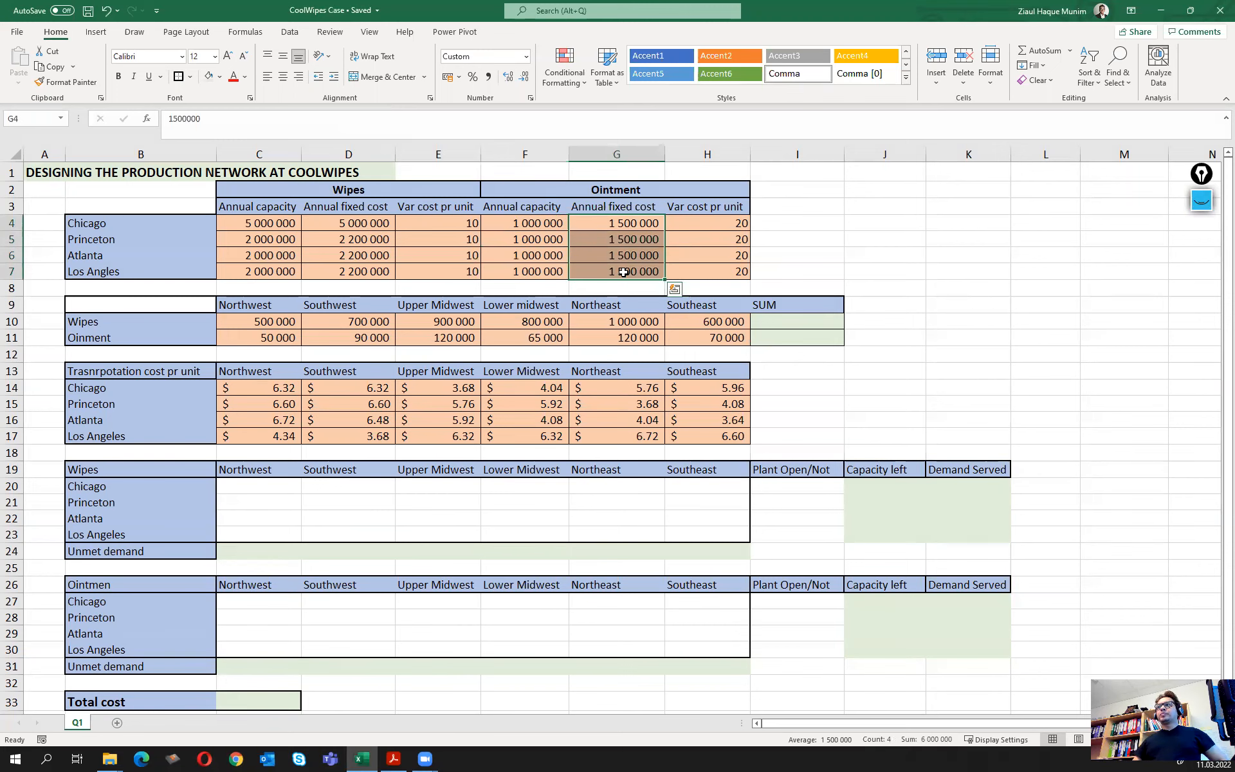
# Consult the case PDF in Acrobat Reader, return to the Excel workbook, and review the plants' wipes capacities and the new plants' fixed costs
pyautogui.click(395, 758)
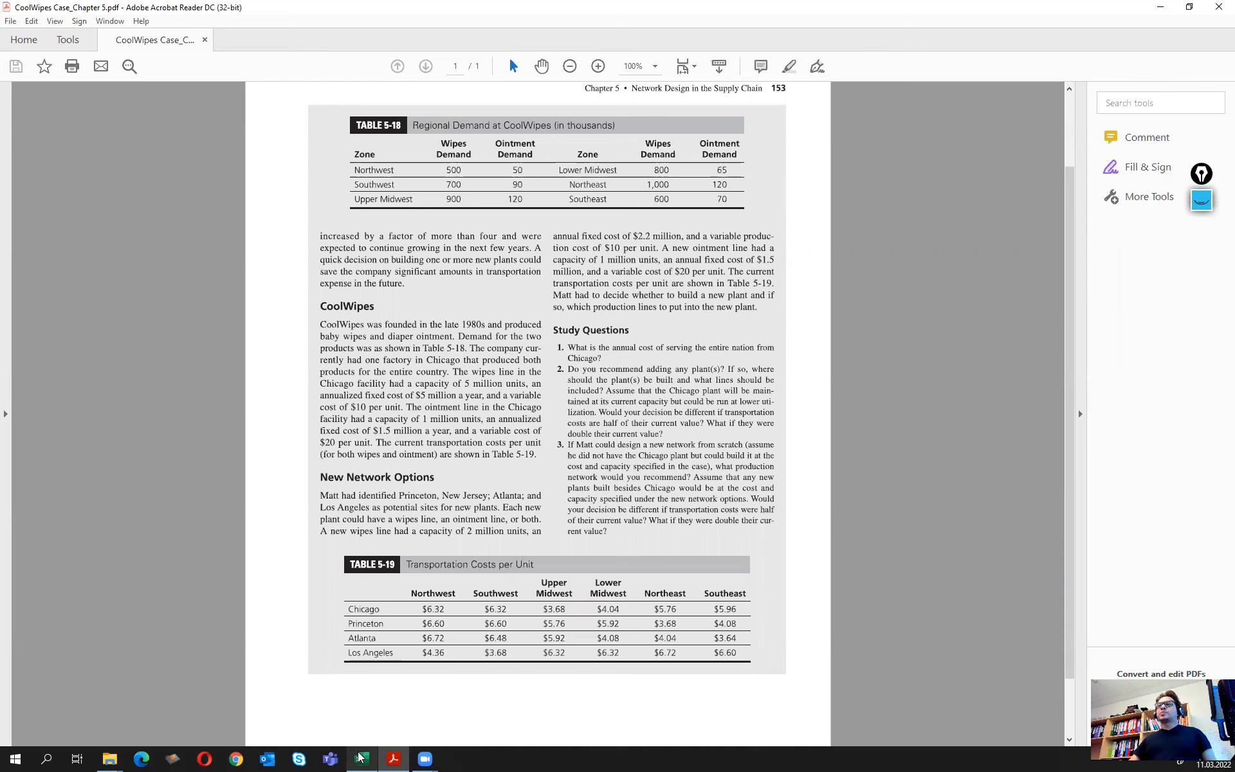
pyautogui.moveTo(361, 758)
pyautogui.click(360, 727)
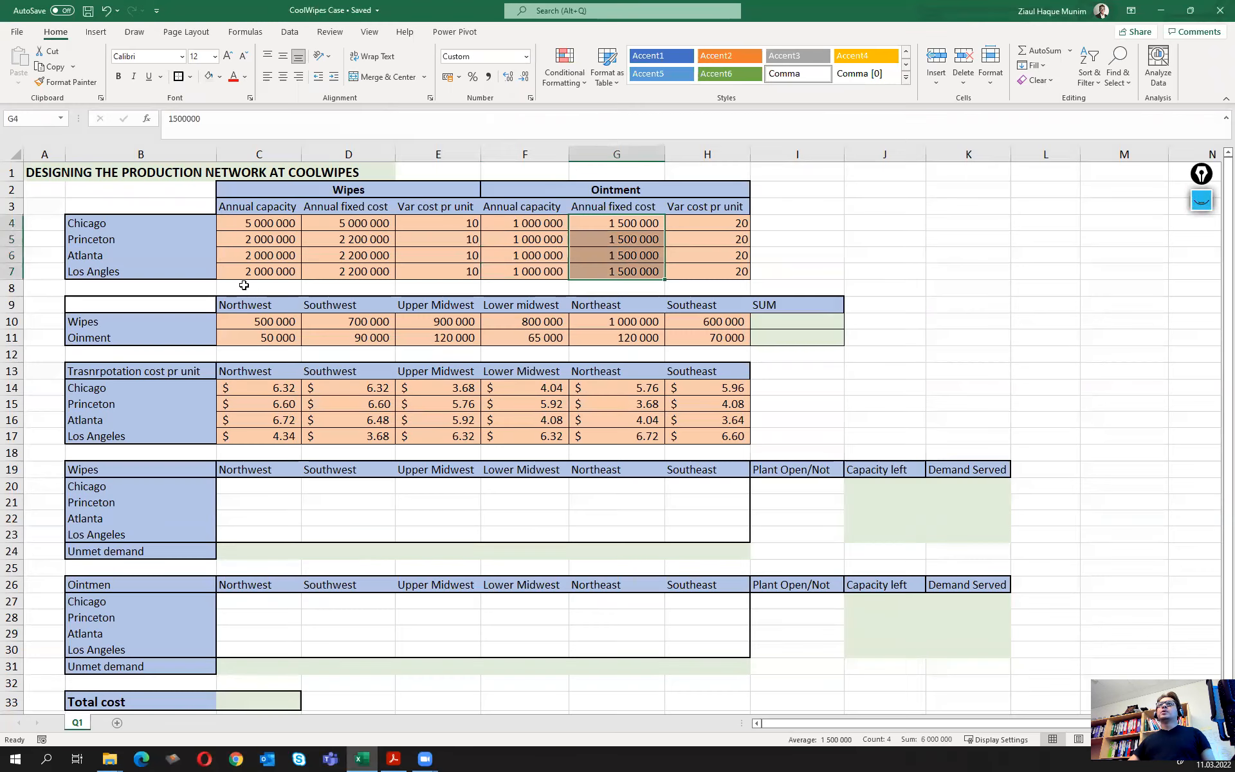
pyautogui.click(258, 226)
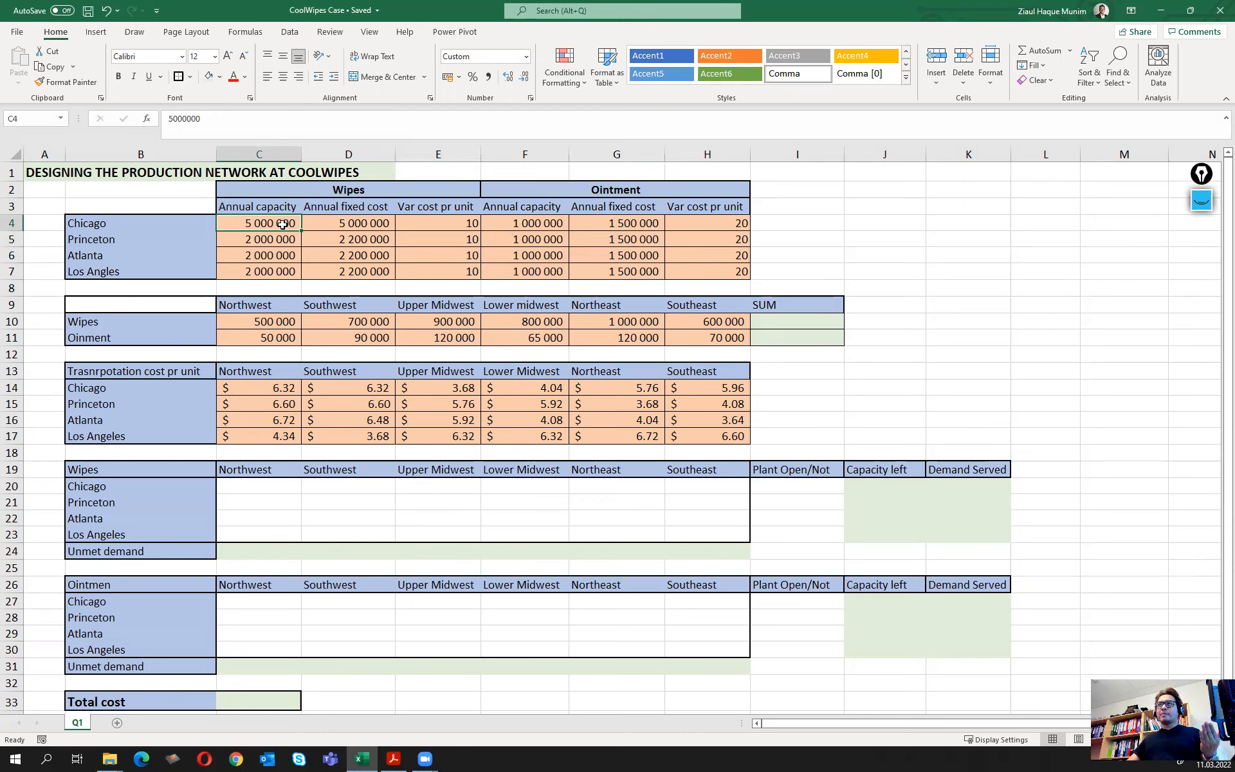
pyautogui.moveTo(284, 239); pyautogui.dragTo(282, 273)
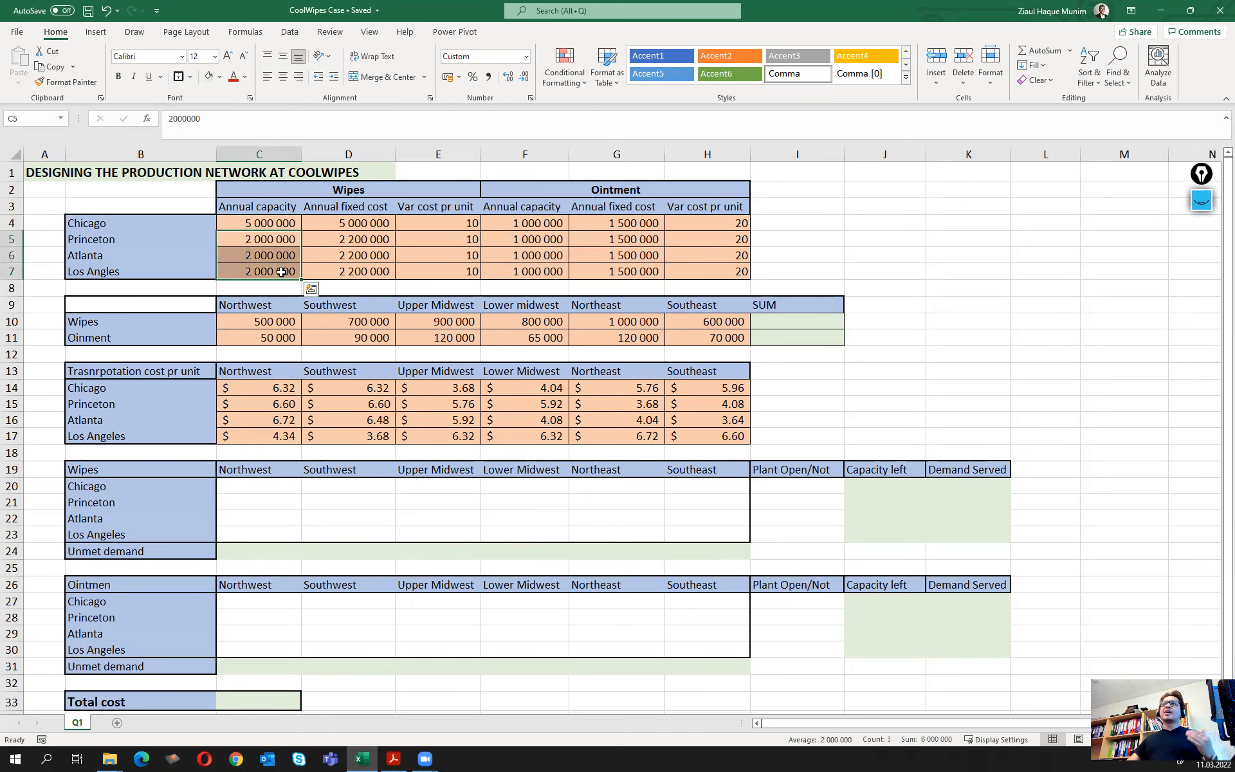
pyautogui.moveTo(368, 240); pyautogui.dragTo(373, 272)
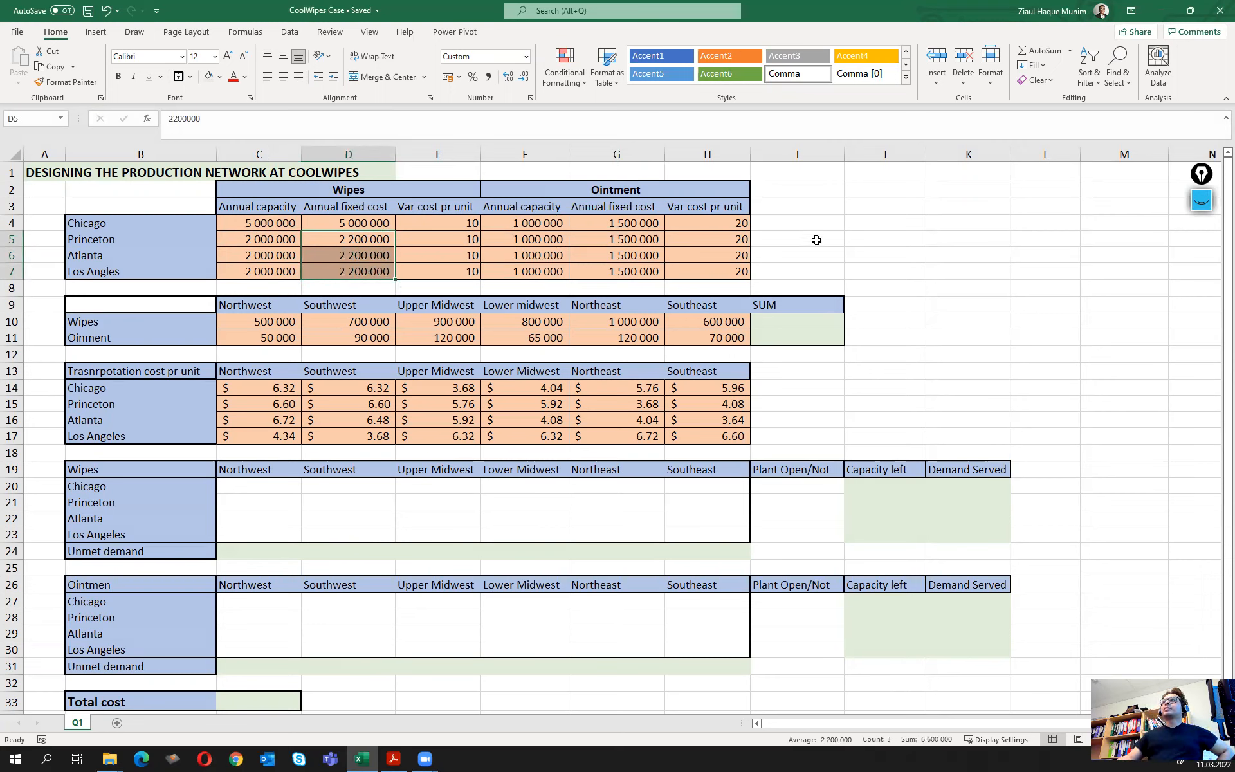
pyautogui.click(816, 240)
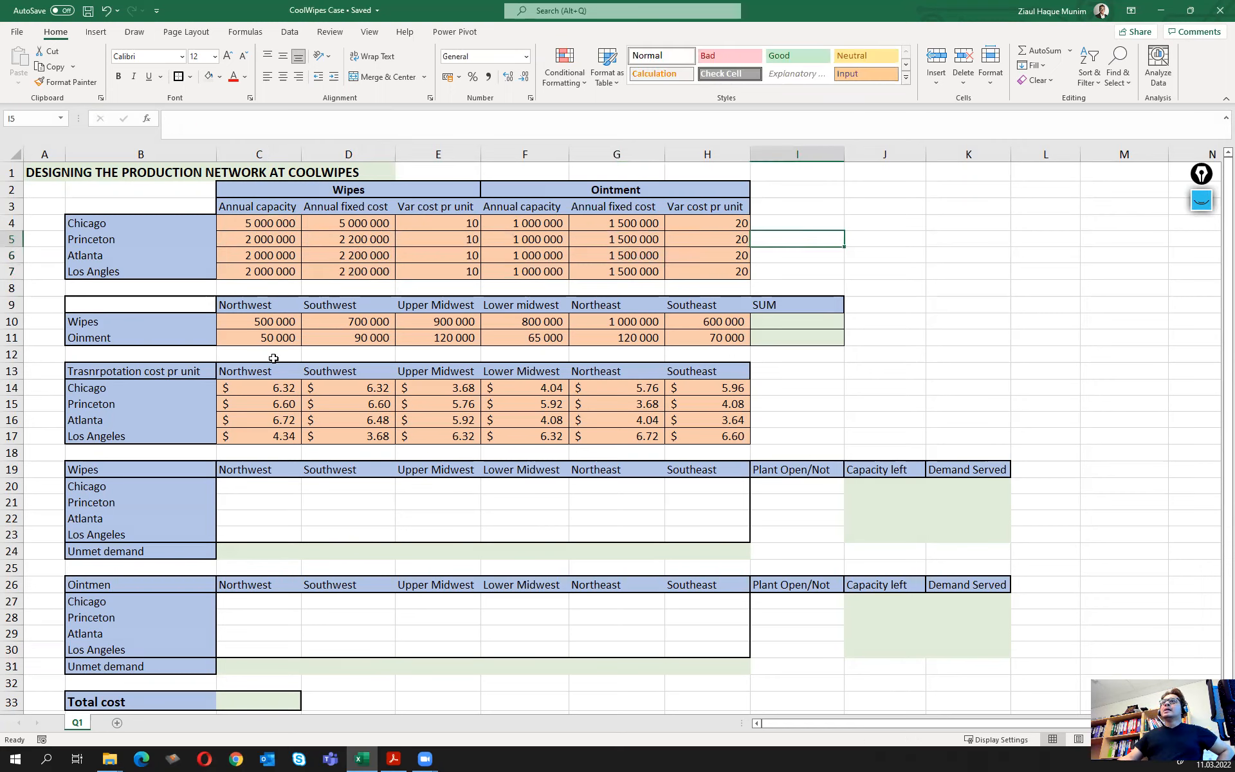
# Compare the regional wipes and ointment demand in C10:H11 with Table 5-18 in the case PDF, returning to Excel
pyautogui.click(265, 319)
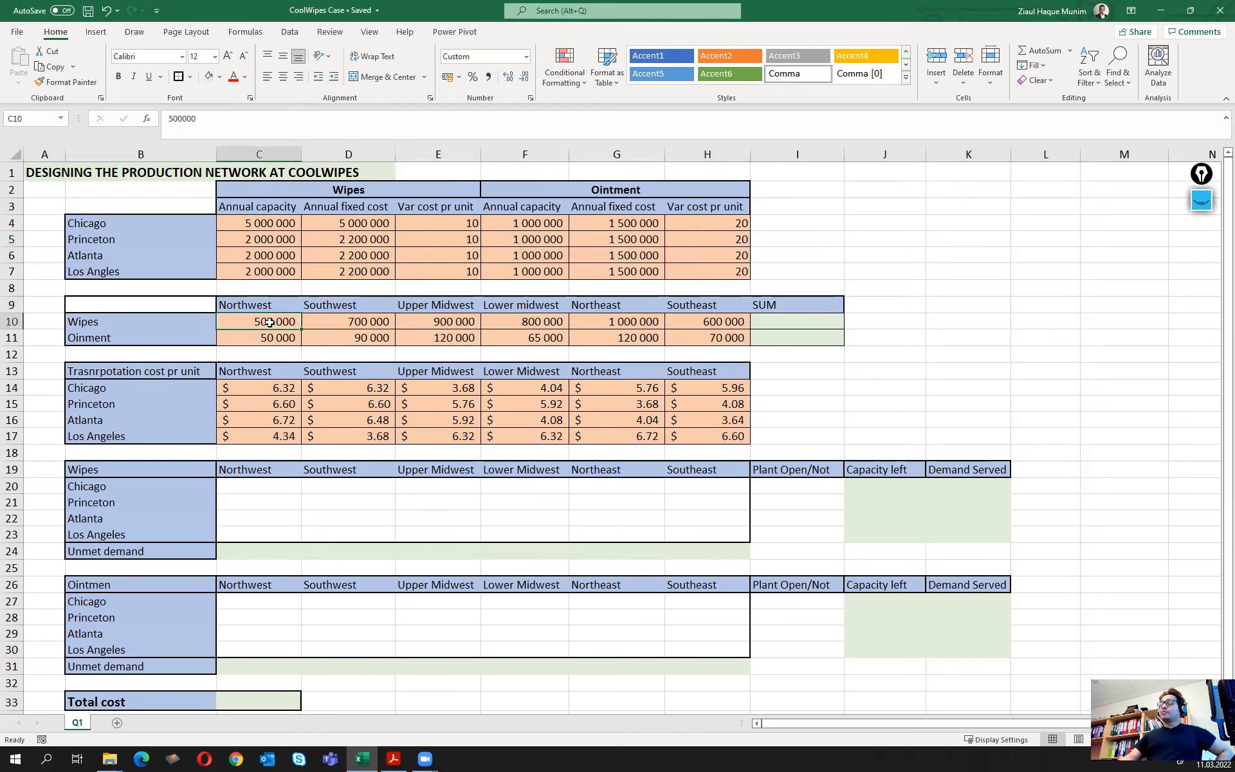
pyautogui.moveTo(269, 322); pyautogui.dragTo(684, 336)
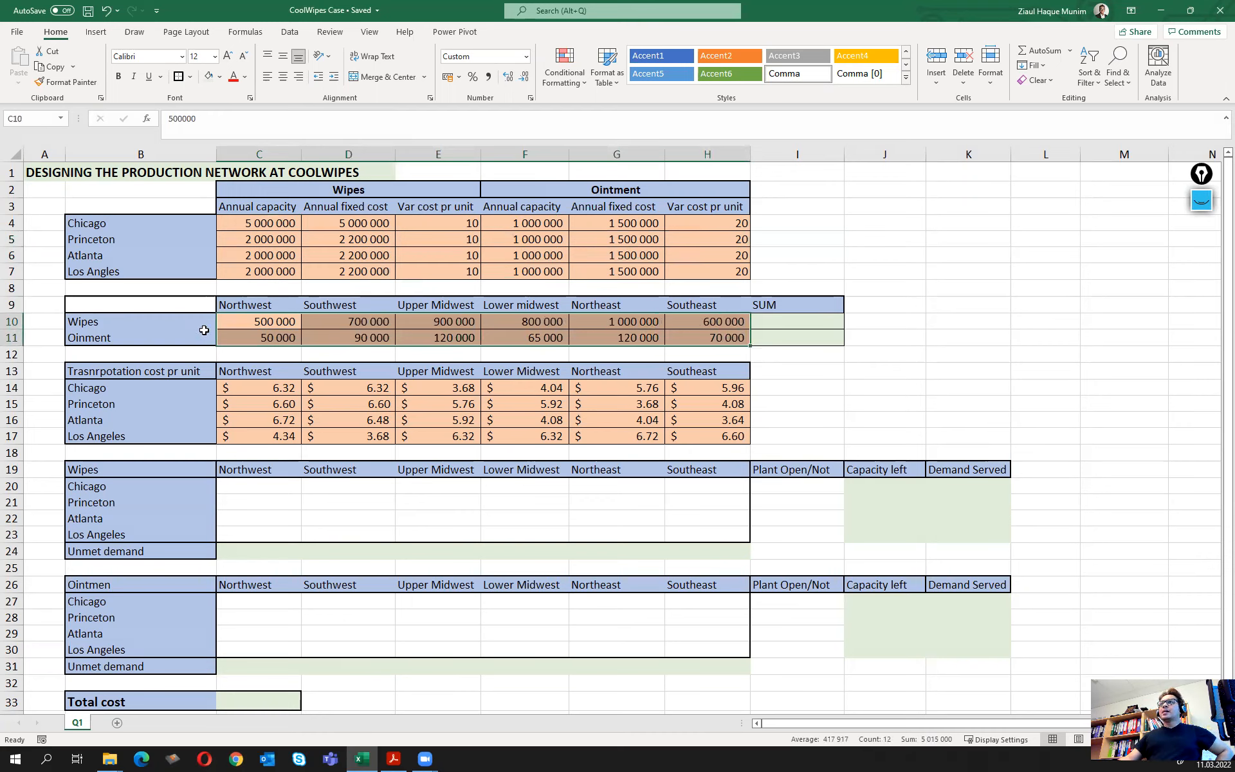
pyautogui.click(394, 758)
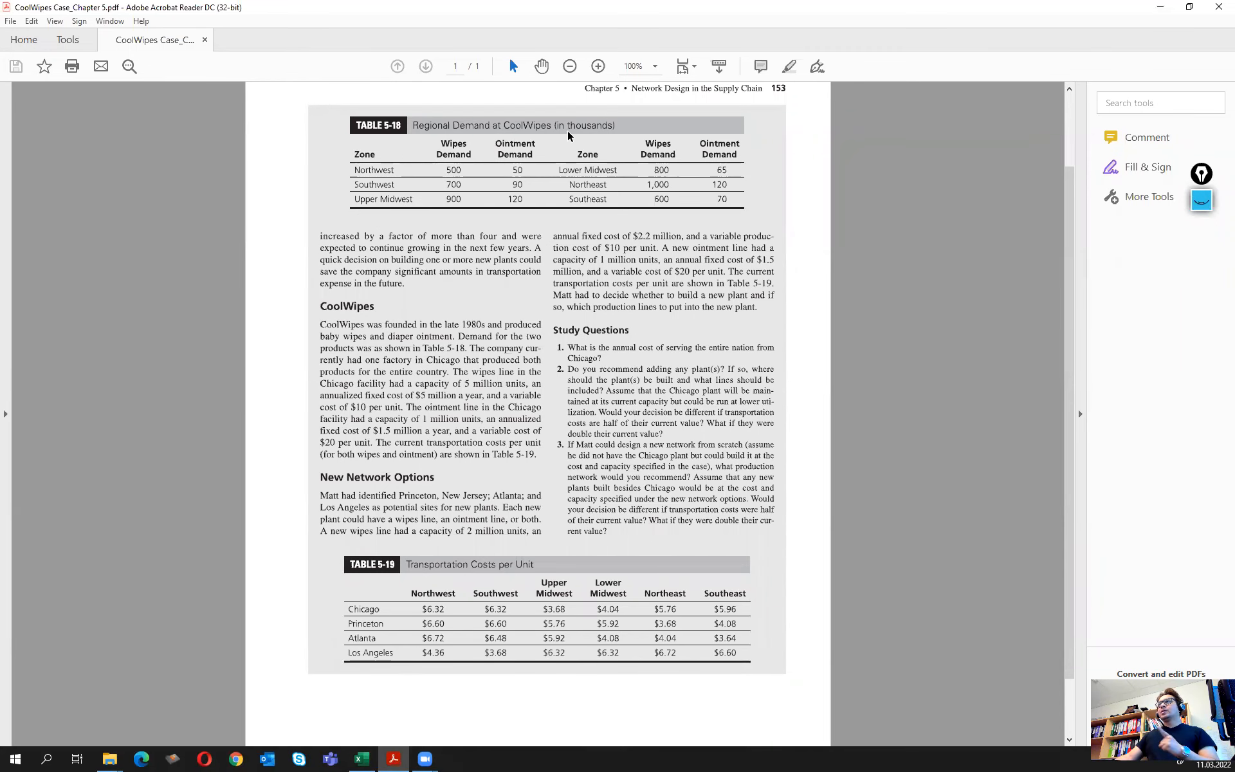
pyautogui.click(362, 759)
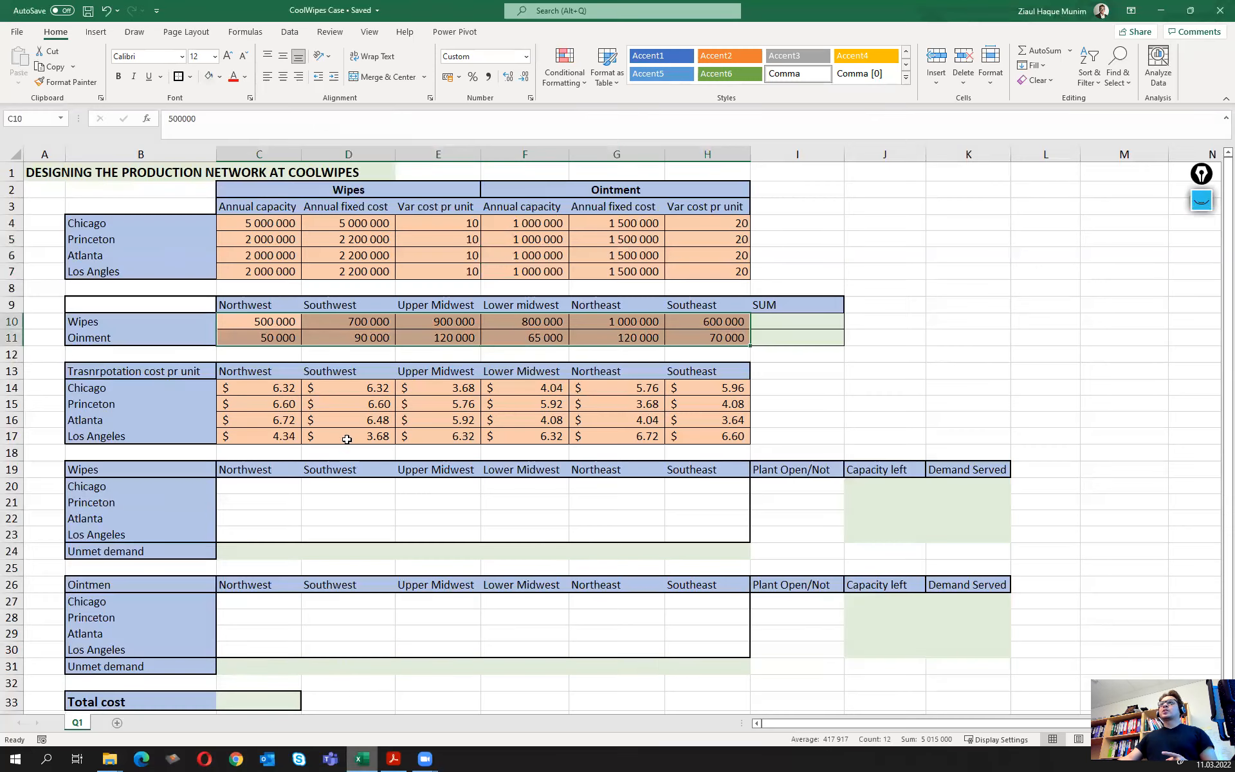
pyautogui.click(285, 328)
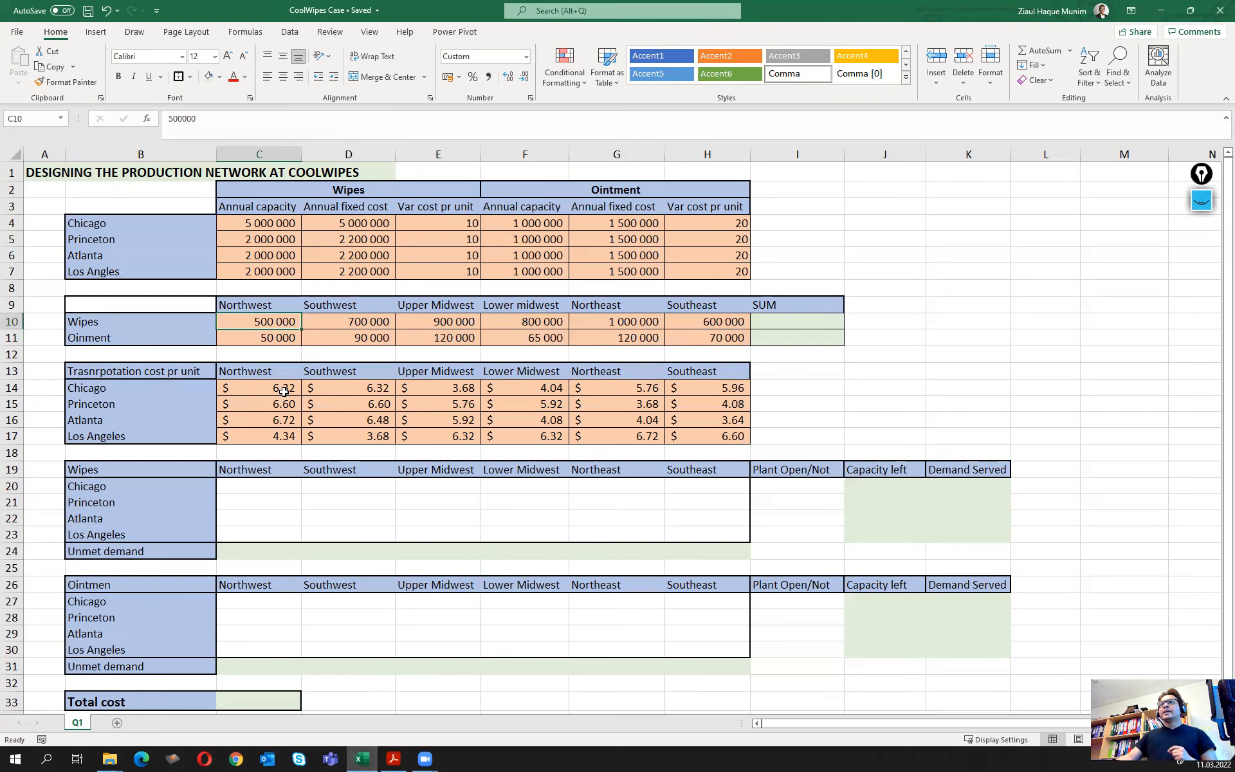
# Compare the transportation costs in C14:H17 with Table 5-19 in the case PDF, and return to the wipes allocation table in Excel
pyautogui.moveTo(284, 390); pyautogui.dragTo(284, 404)
pyautogui.moveTo(478, 447); pyautogui.dragTo(711, 436)
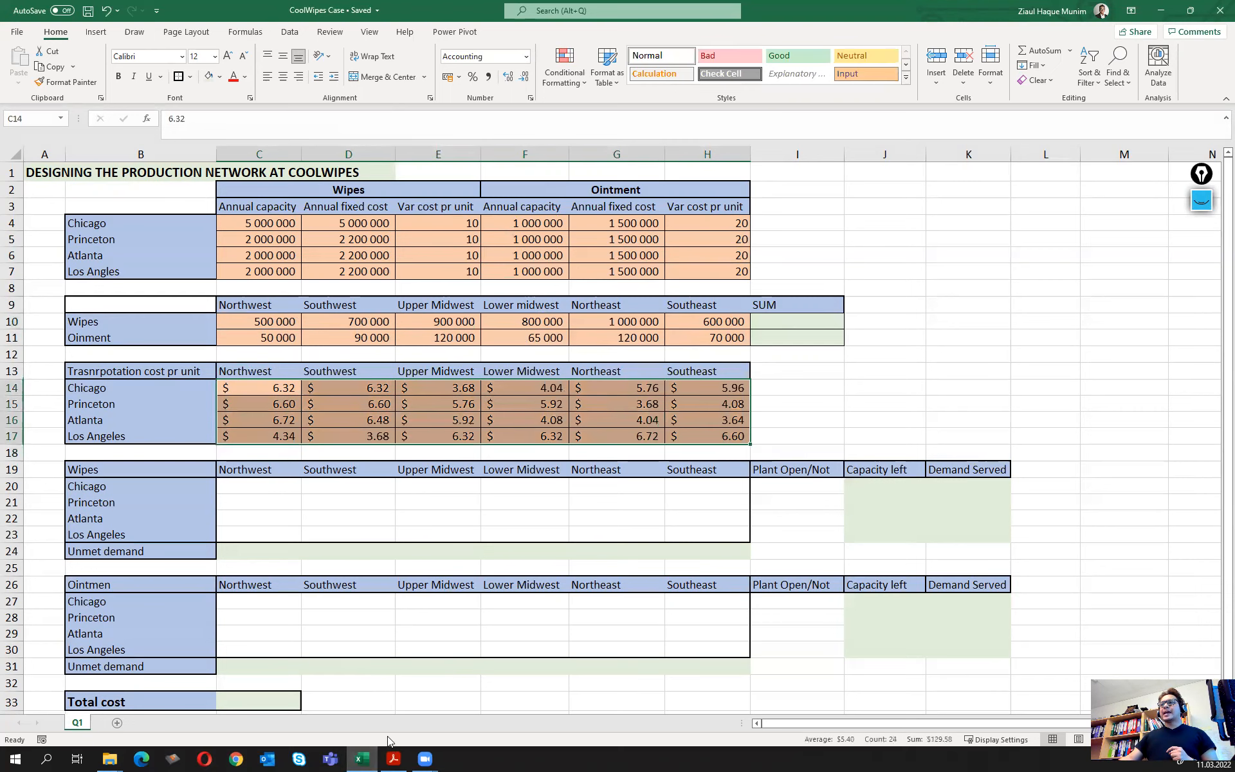
pyautogui.click(393, 758)
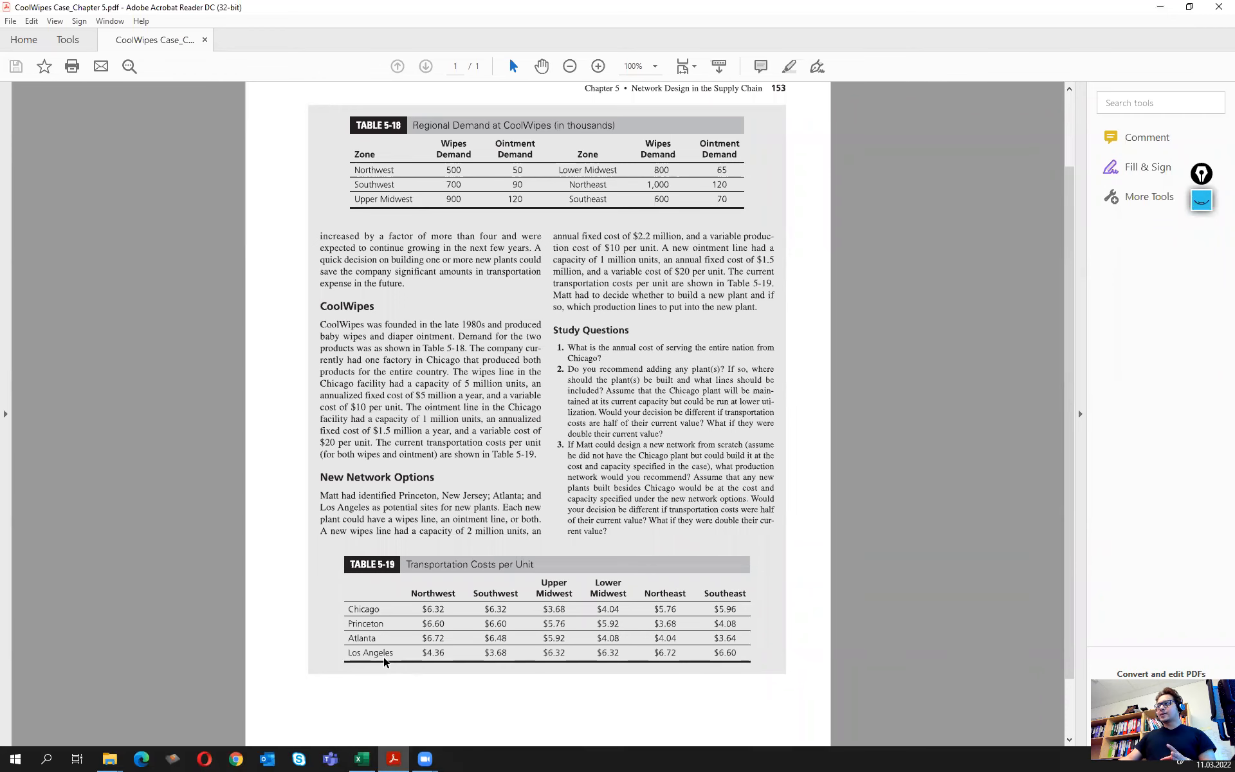
pyautogui.click(1161, 8)
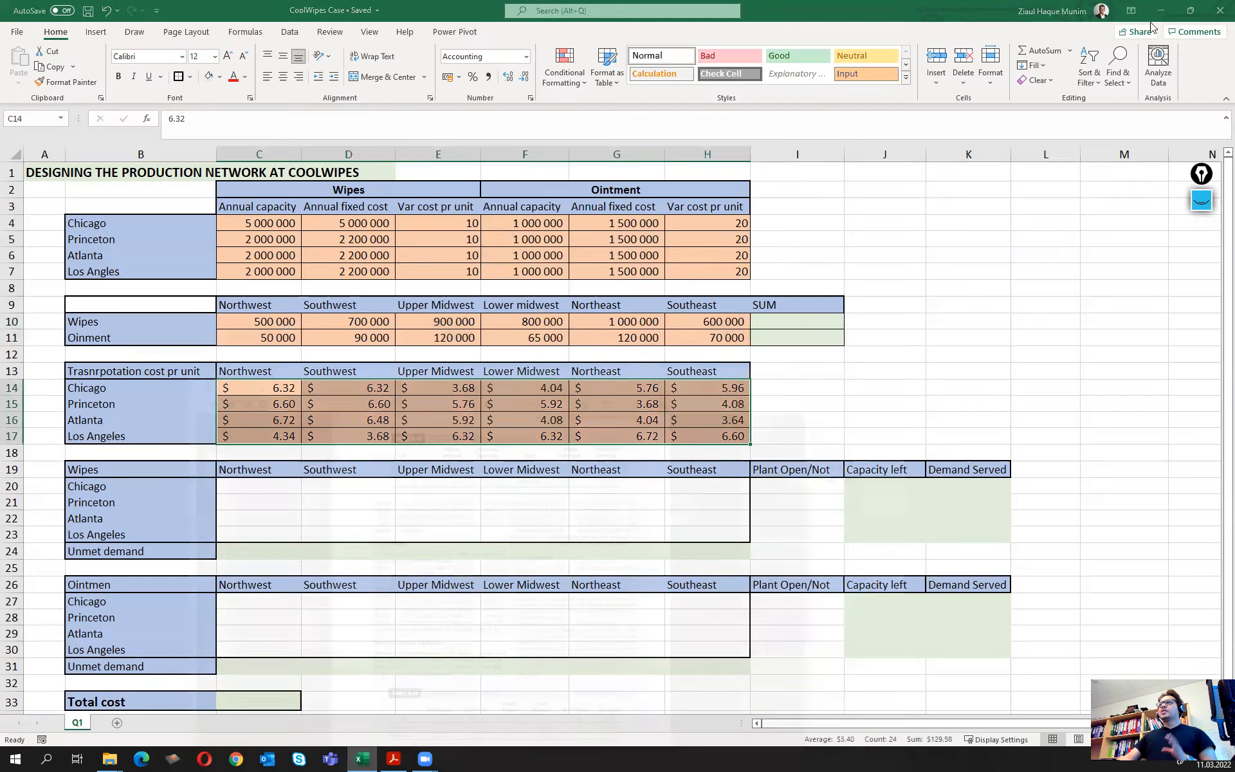
pyautogui.click(362, 490)
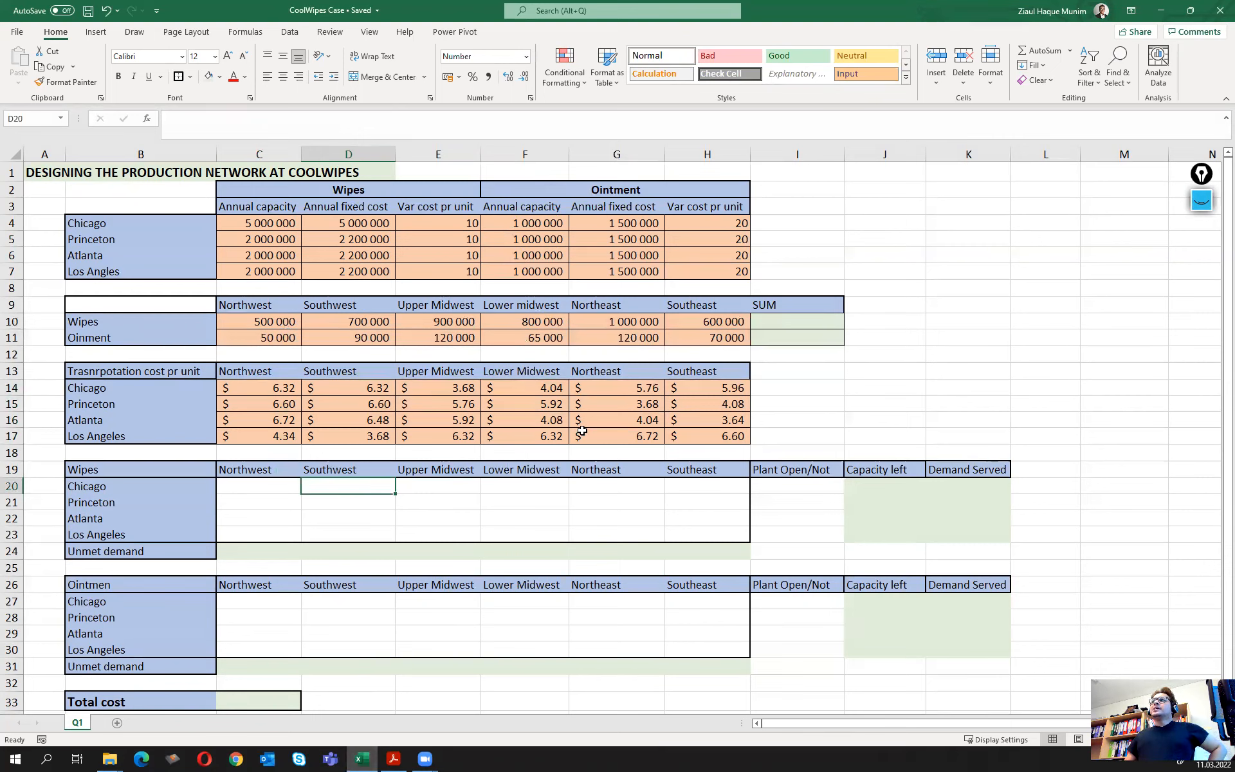
# Total the regional wipes demand in I10 with =SUM(C10:H10)
pyautogui.moveTo(782, 323); pyautogui.dragTo(795, 323)
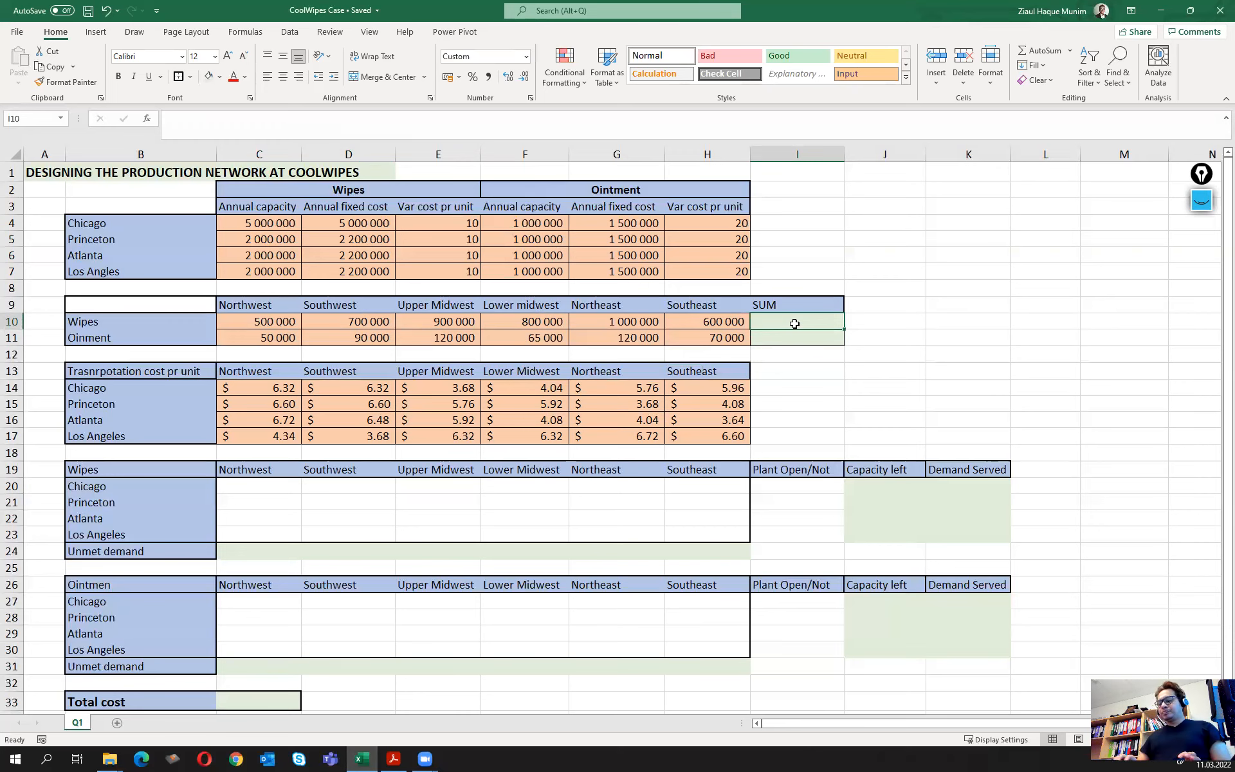
pyautogui.write('=')
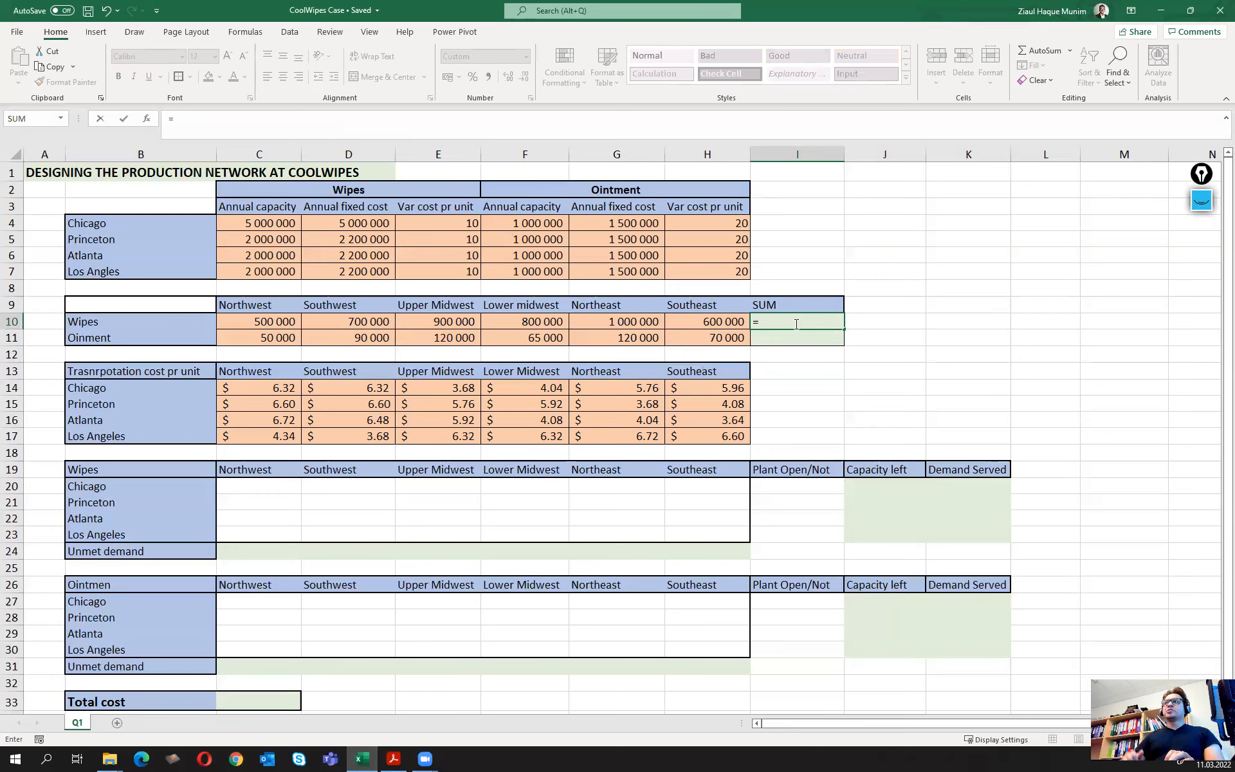
pyautogui.write('sum')
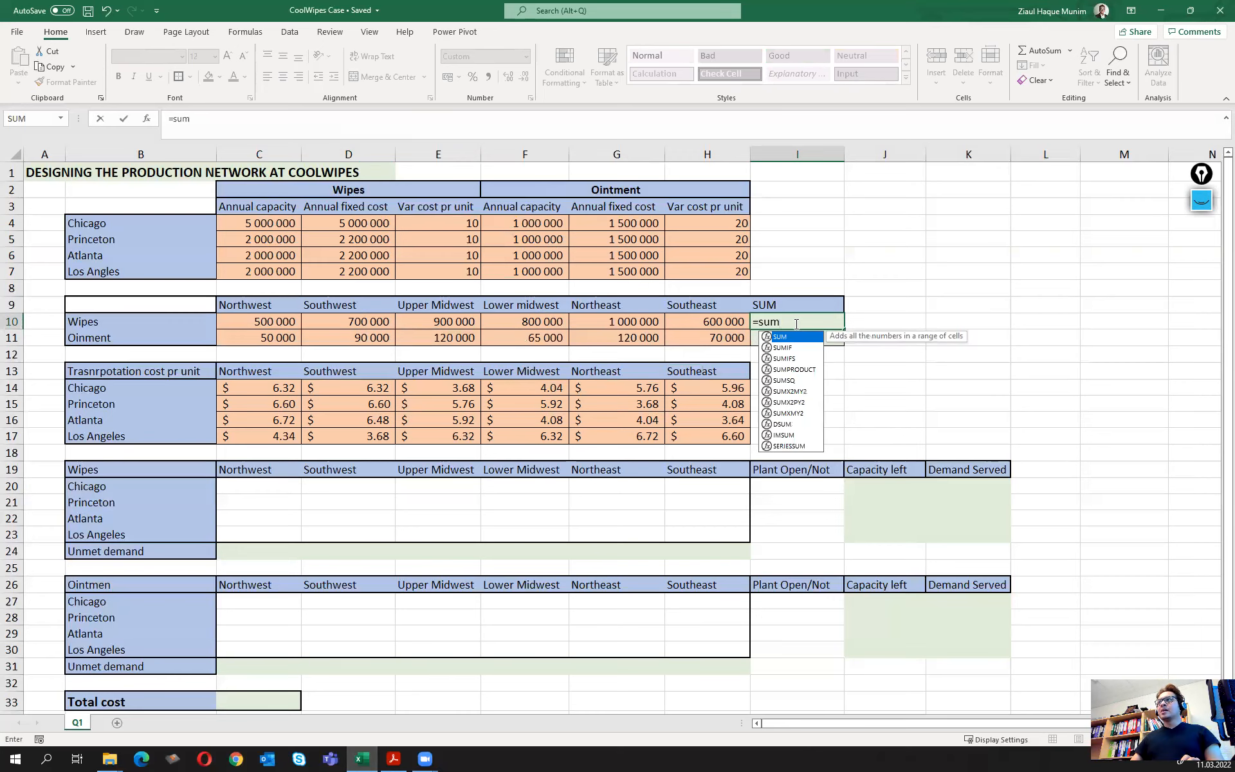
pyautogui.press('Tab')
pyautogui.moveTo(268, 321); pyautogui.dragTo(682, 320)
pyautogui.write(')')
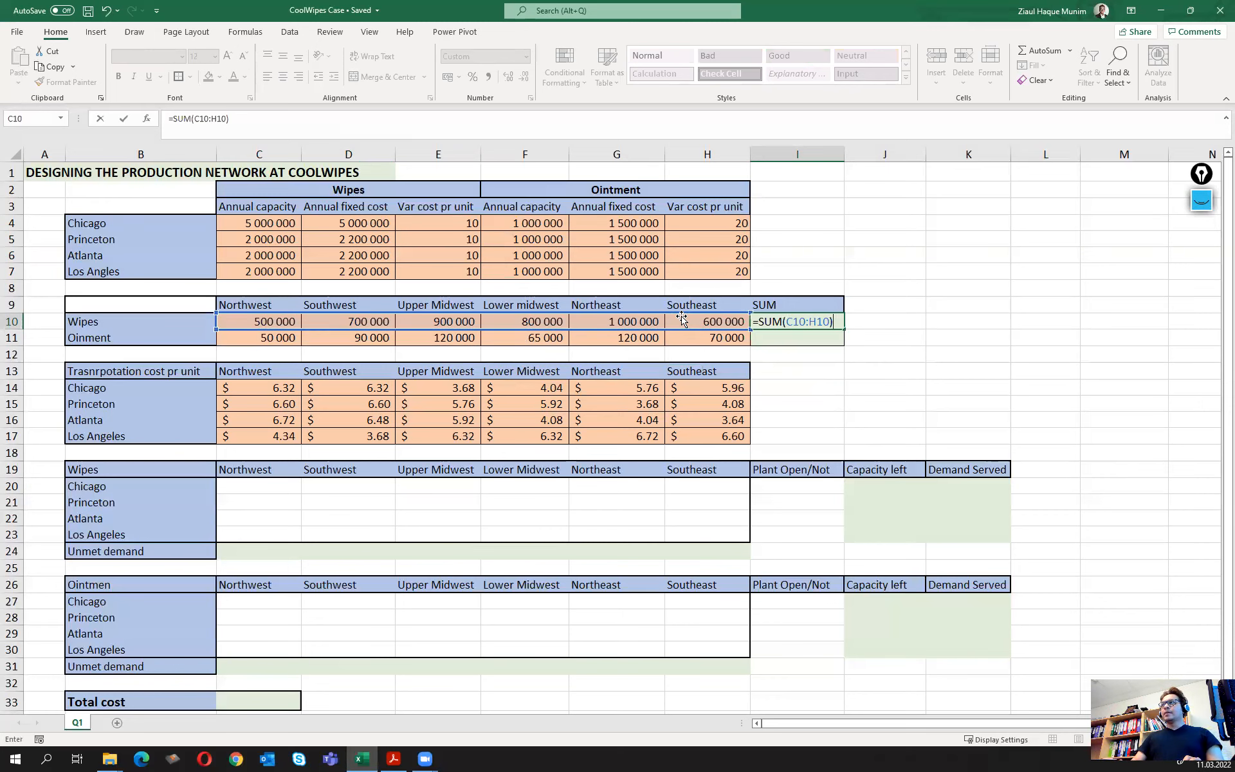
pyautogui.press('Return')
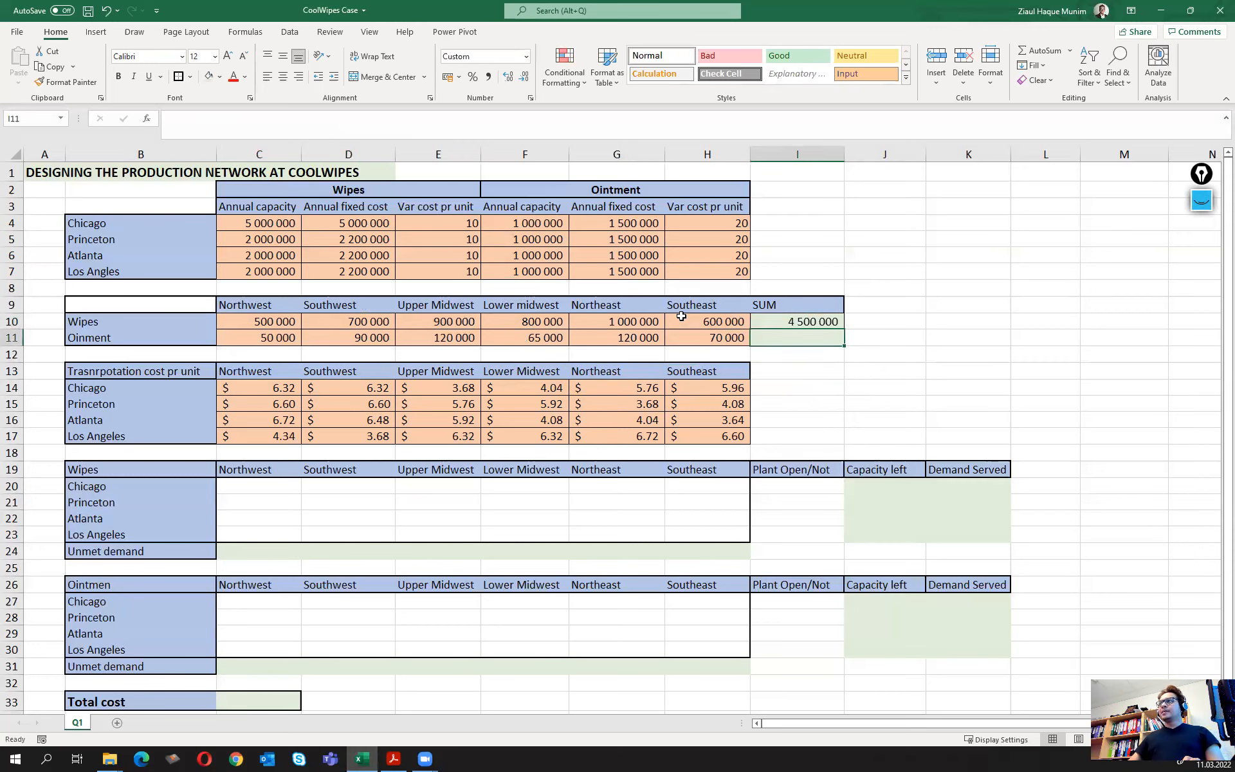
# Copy the wipes demand total formula down to I11 for the ointment row
pyautogui.click(791, 322)
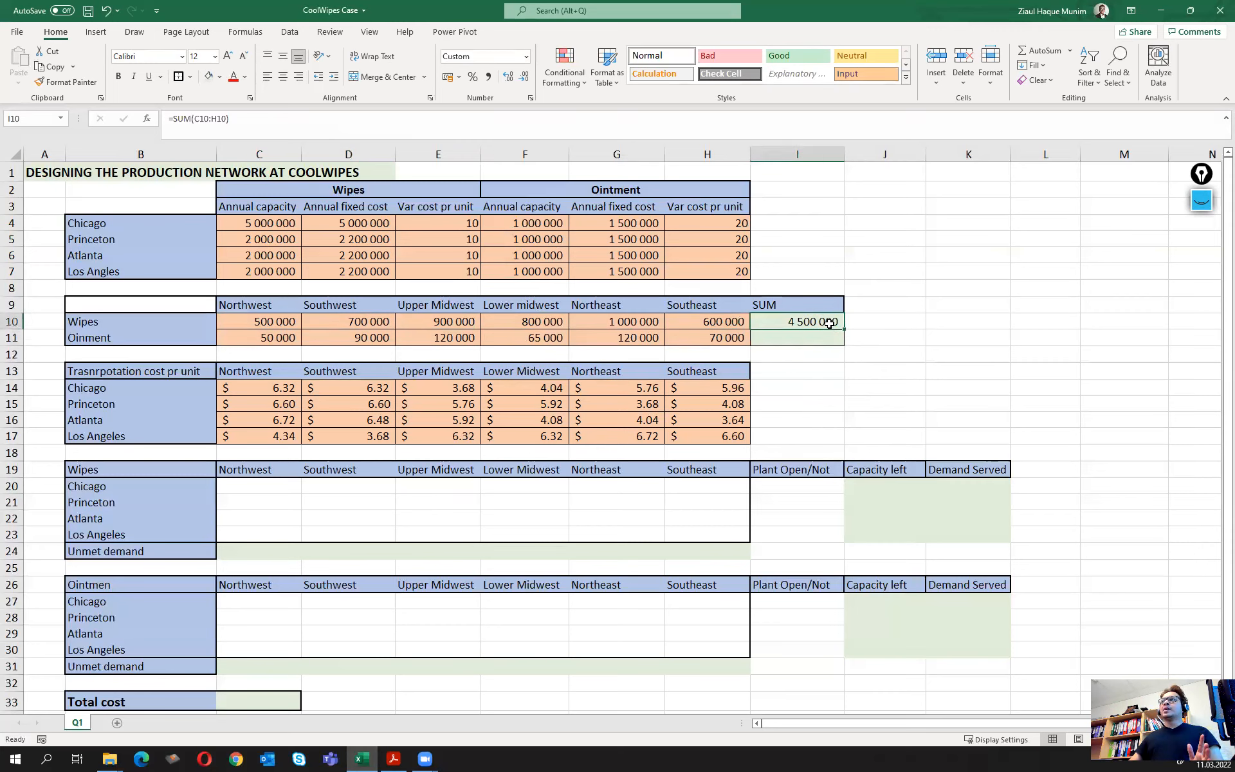
pyautogui.moveTo(844, 328); pyautogui.dragTo(844, 343)
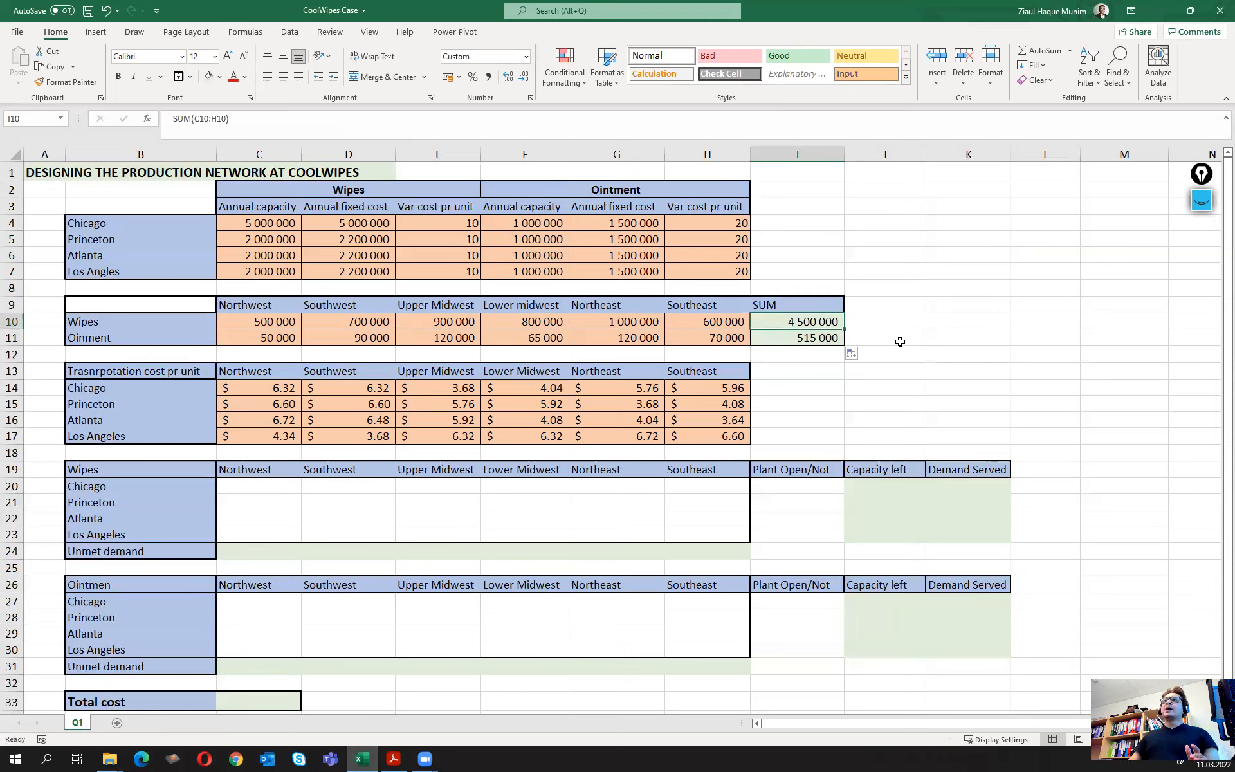
pyautogui.click(821, 347)
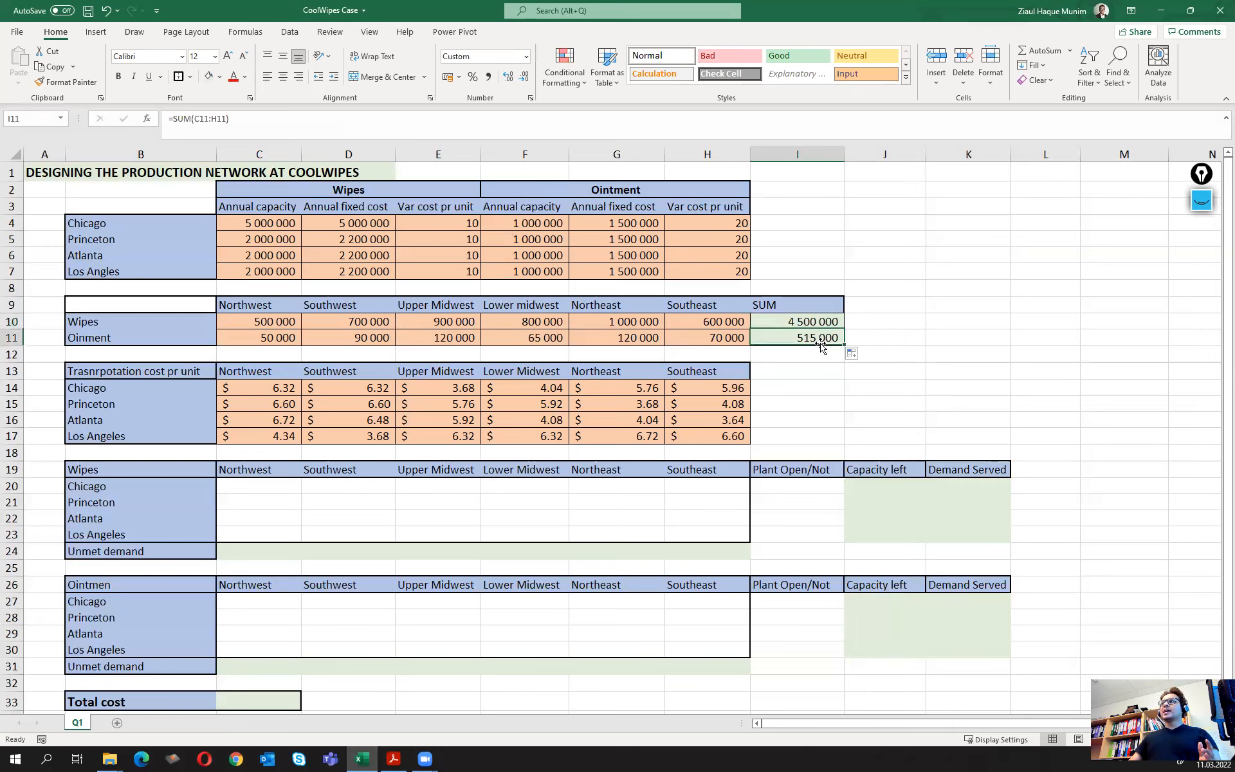
pyautogui.click(911, 354)
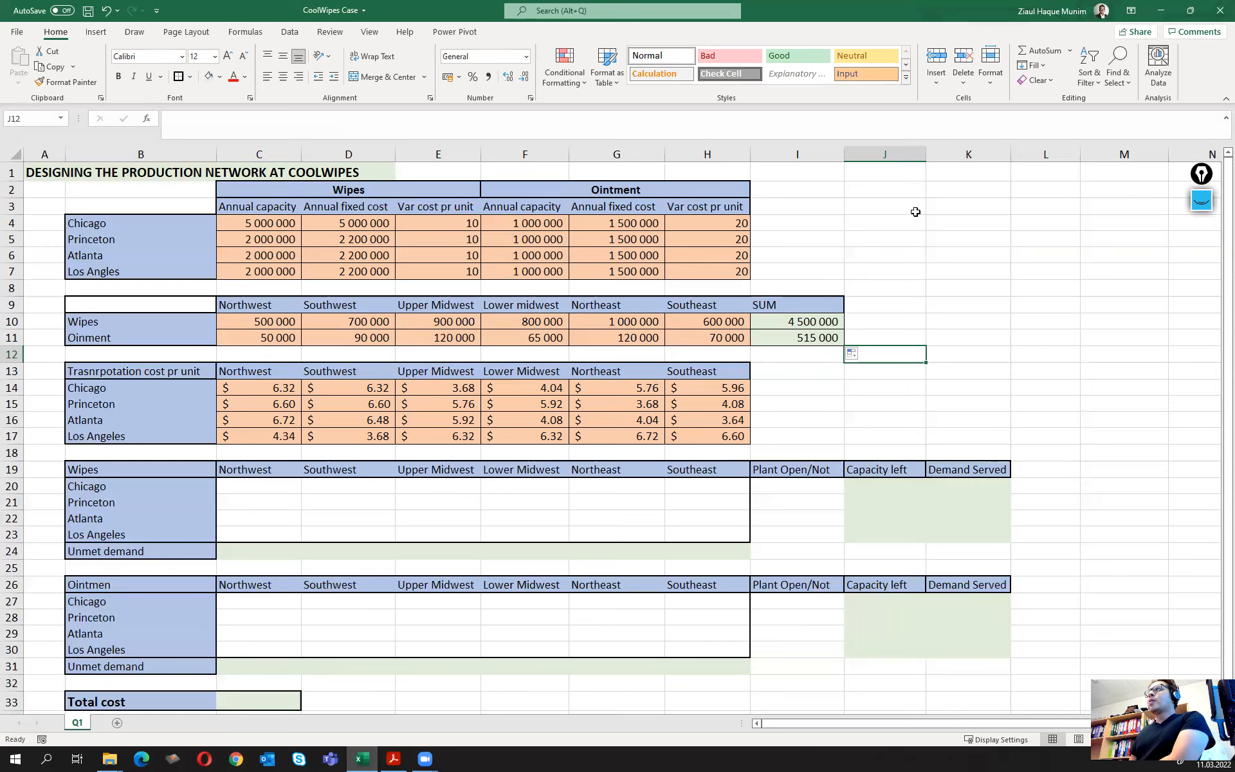
# Enter "1. Decision variables" in J2 as the first item of the model component list
pyautogui.click(889, 187)
pyautogui.write('1.')
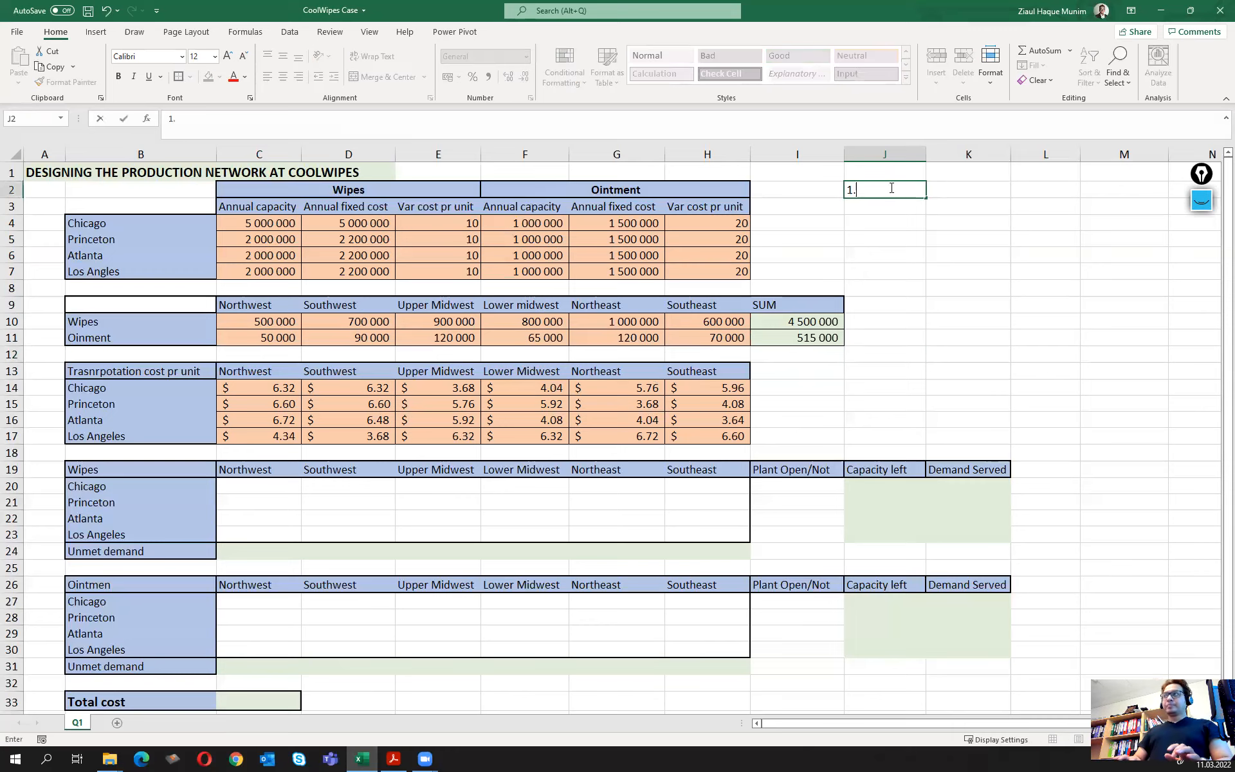
pyautogui.write(' Decison')
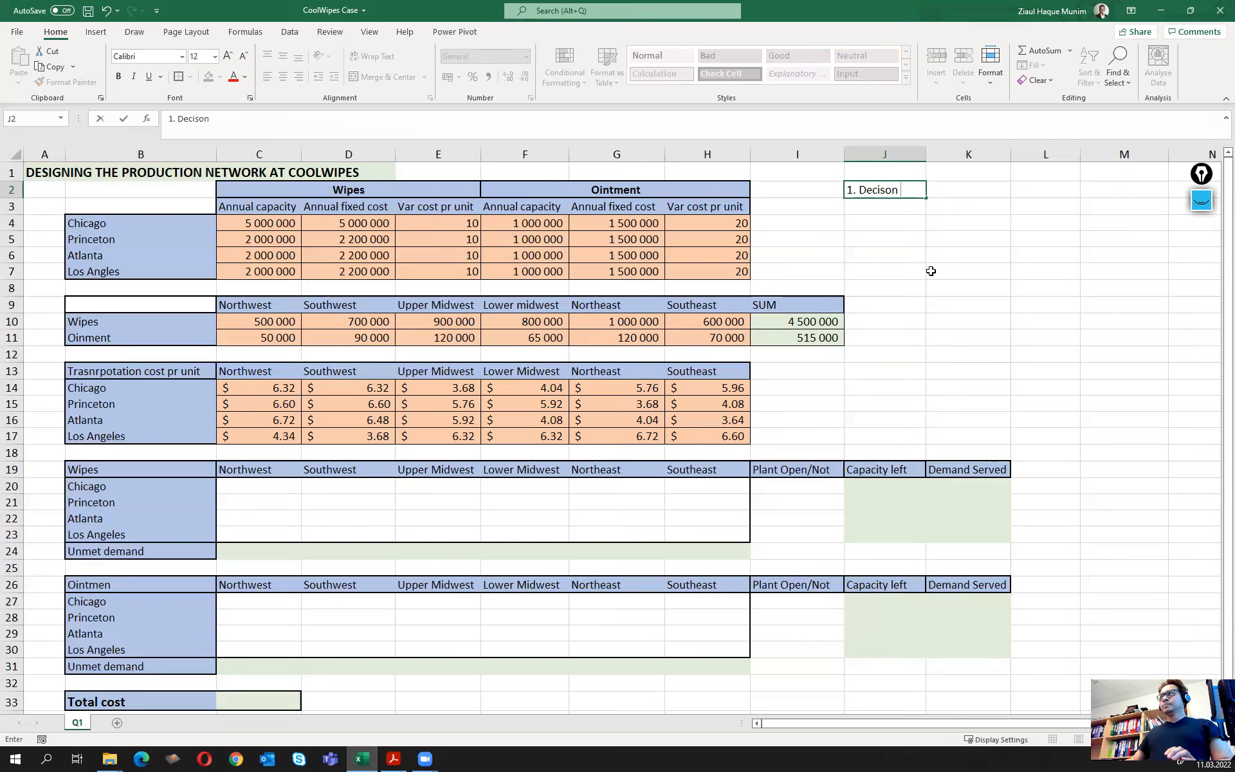
pyautogui.press('BackSpace')
pyautogui.press('BackSpace')
pyautogui.press('BackSpace')
pyautogui.write('io')
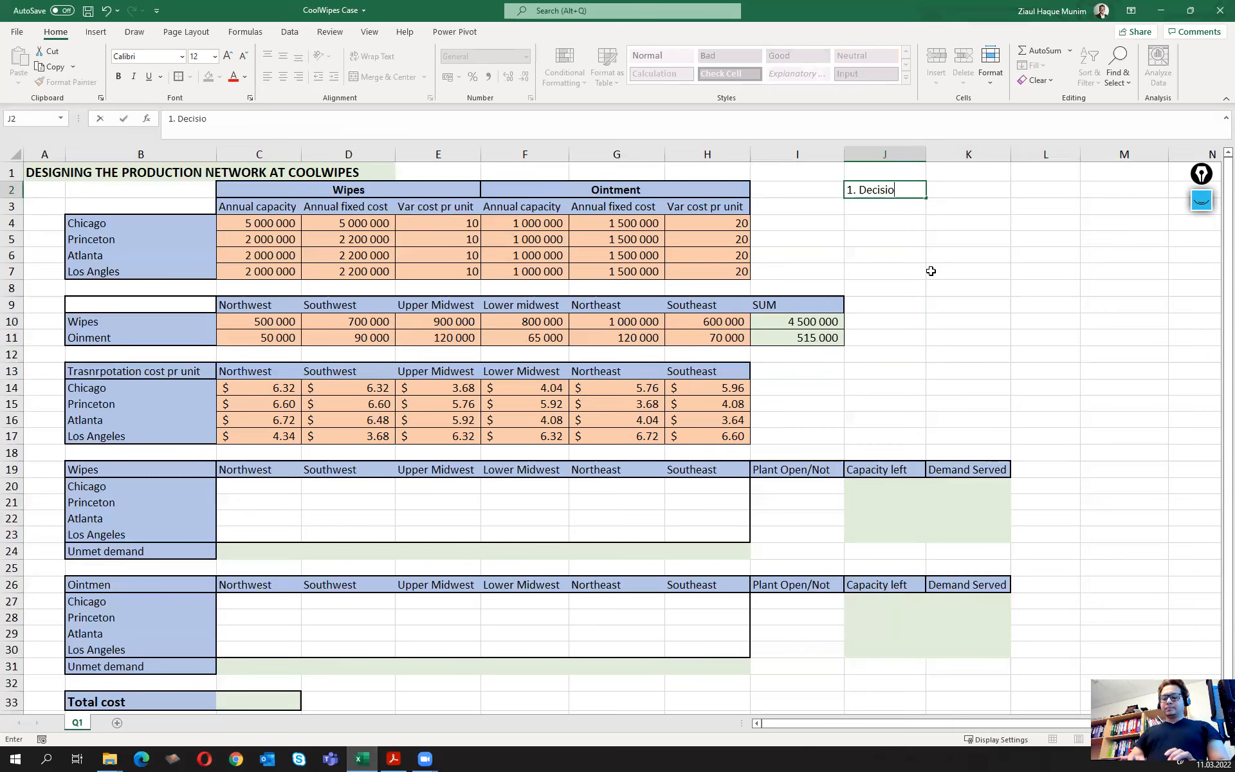
pyautogui.write('n varuia')
pyautogui.press('BackSpace')
pyautogui.press('BackSpace')
pyautogui.press('BackSpace')
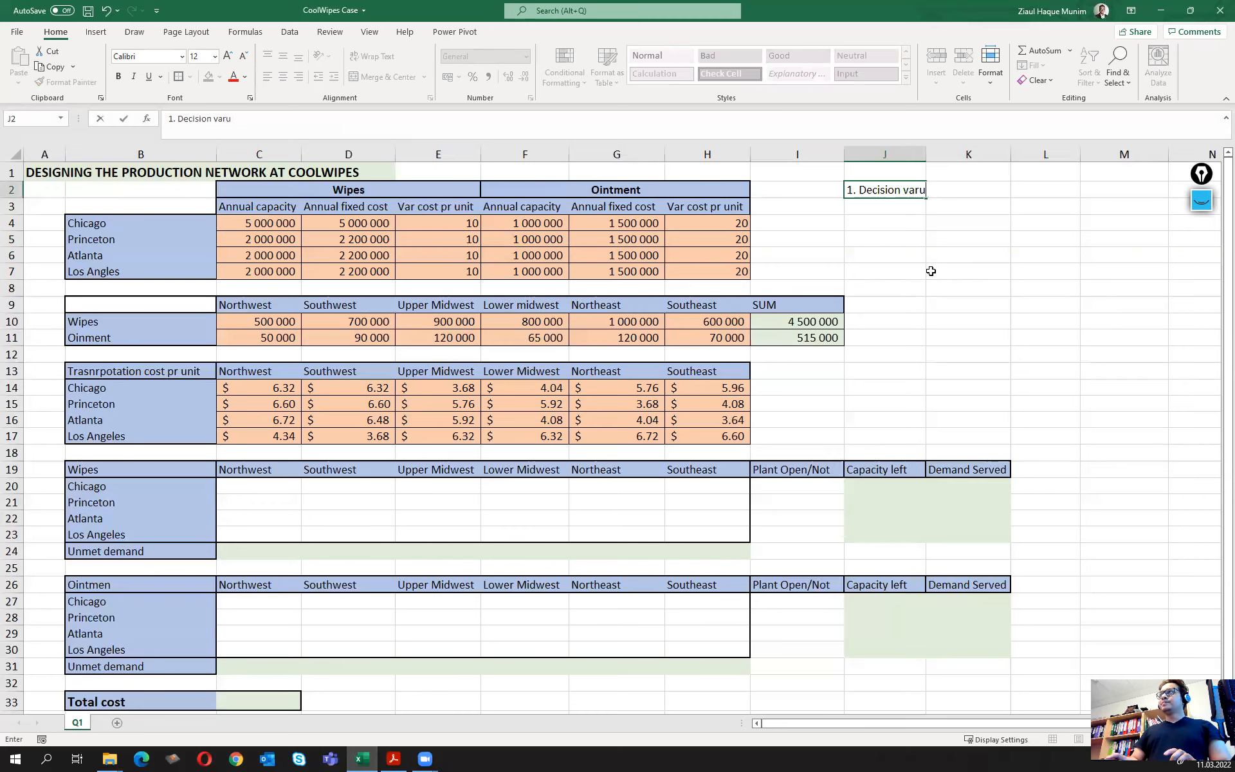
pyautogui.write('iables')
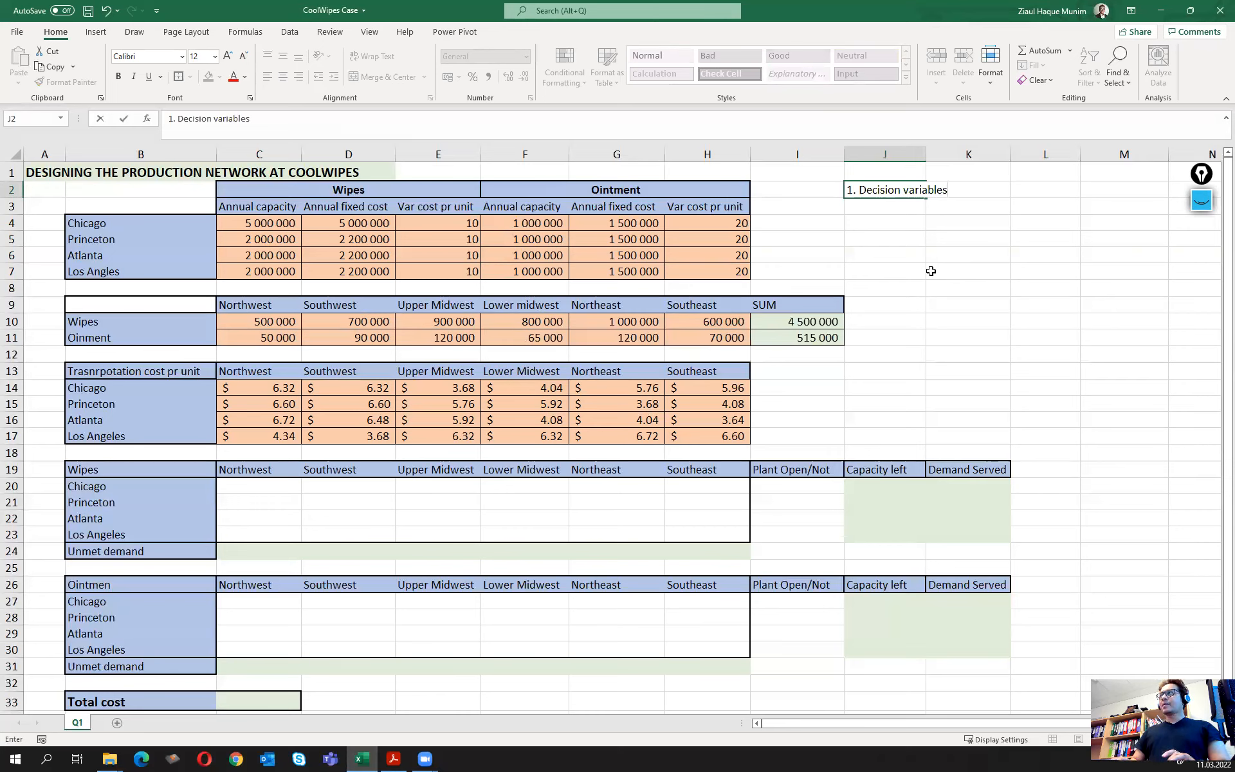
pyautogui.press('Return')
# Add "2. Objective functions" in J3 and "2. Constraints" in J4 to the model component list
pyautogui.write('2.')
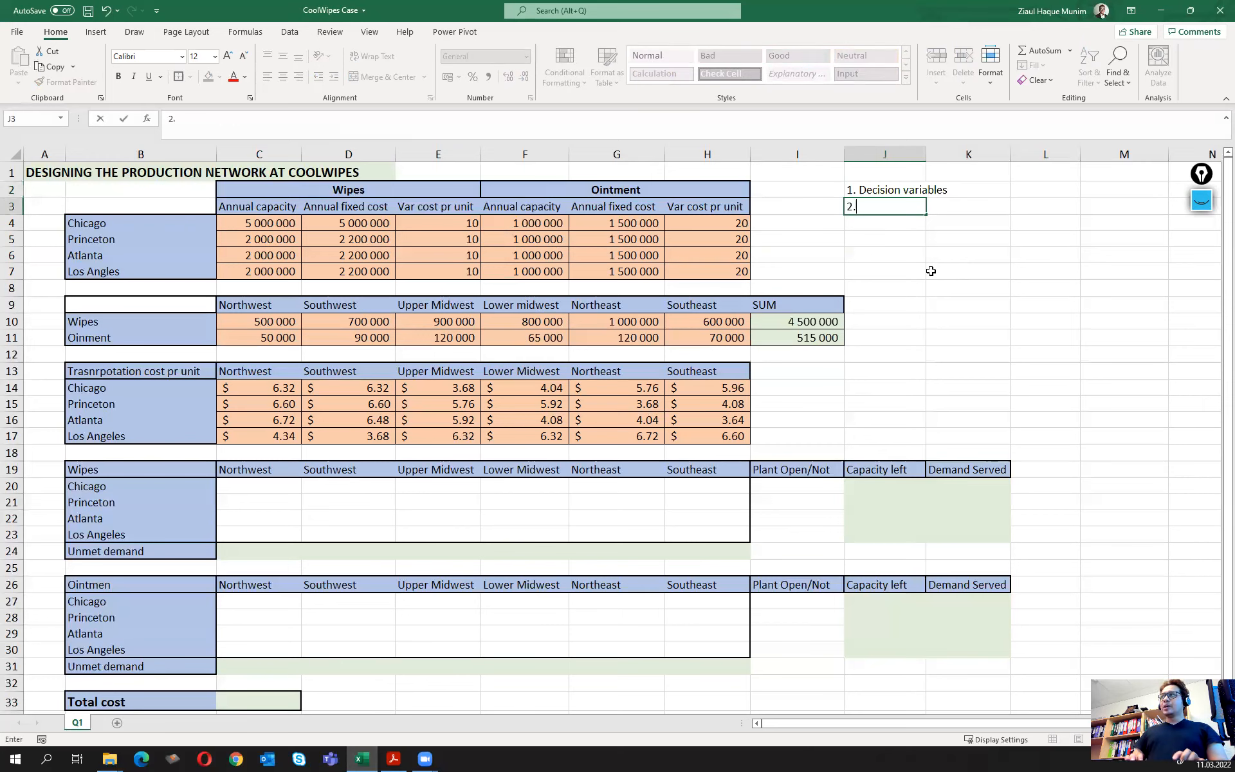
pyautogui.write(' Objecti')
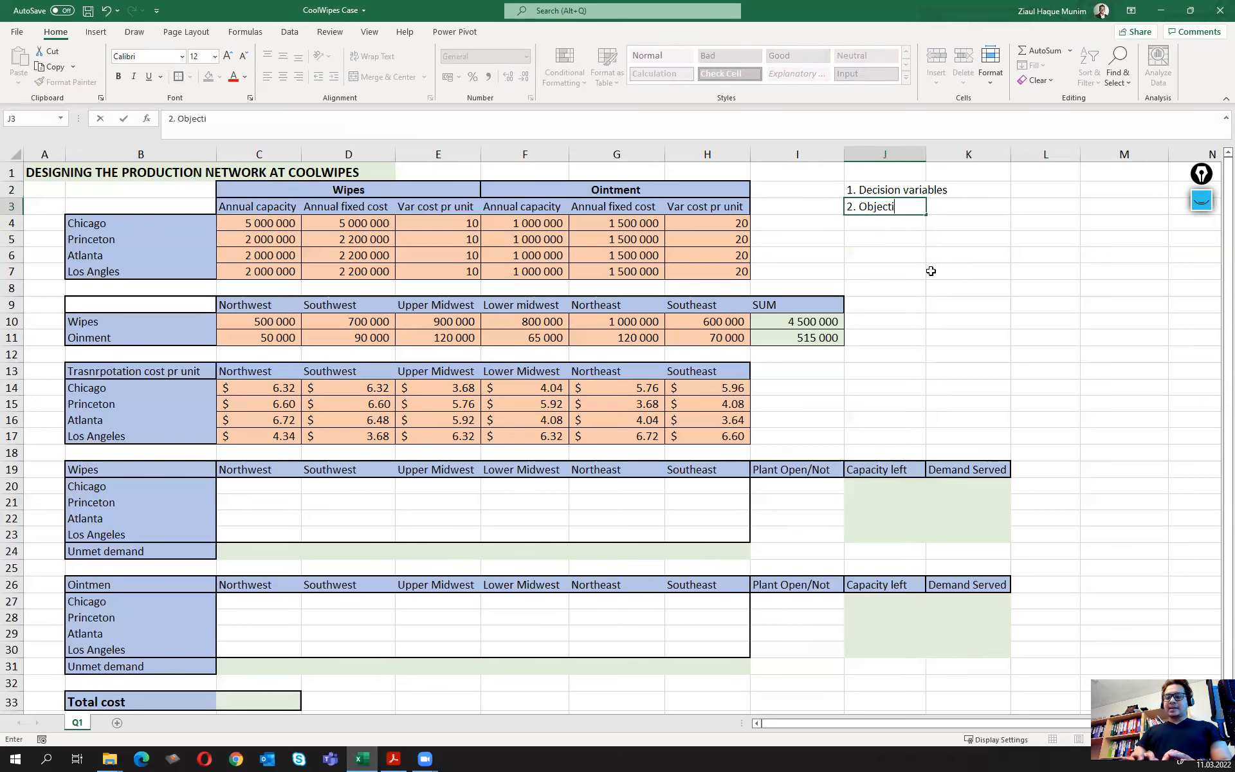
pyautogui.write('ve fun')
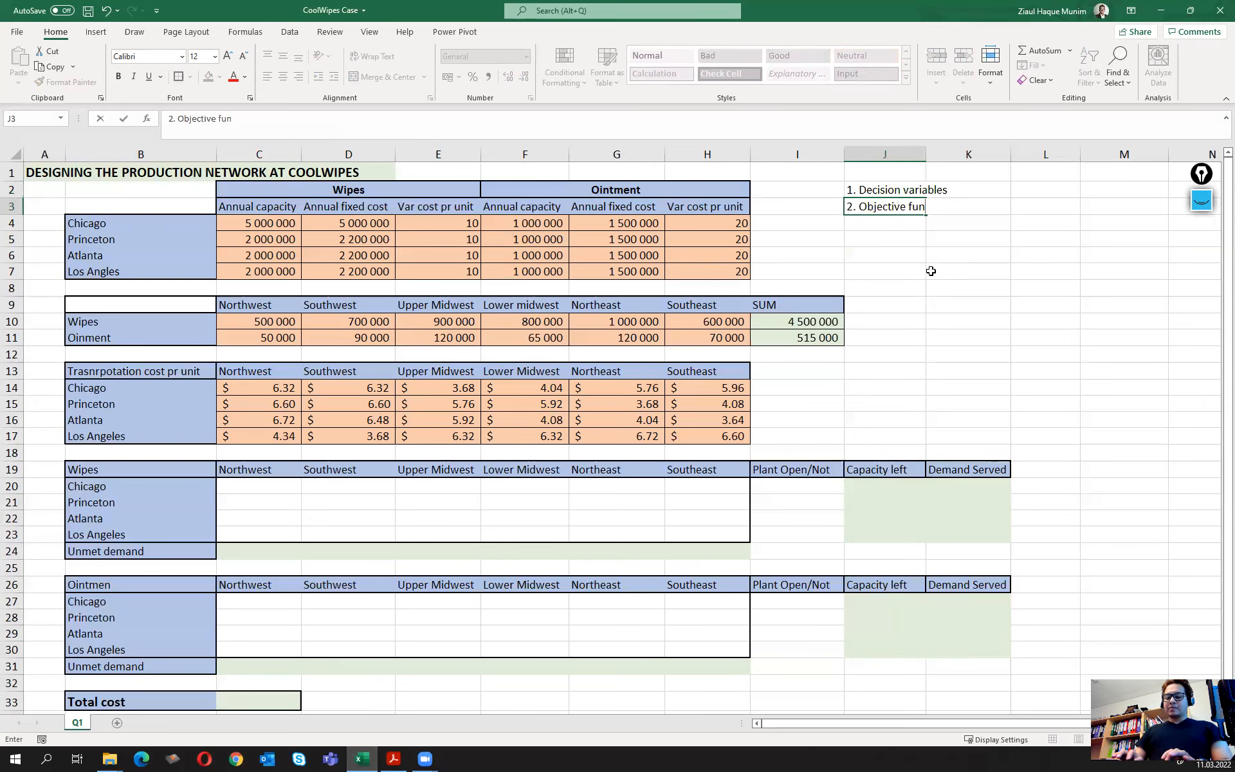
pyautogui.write('ctions')
pyautogui.press('Return')
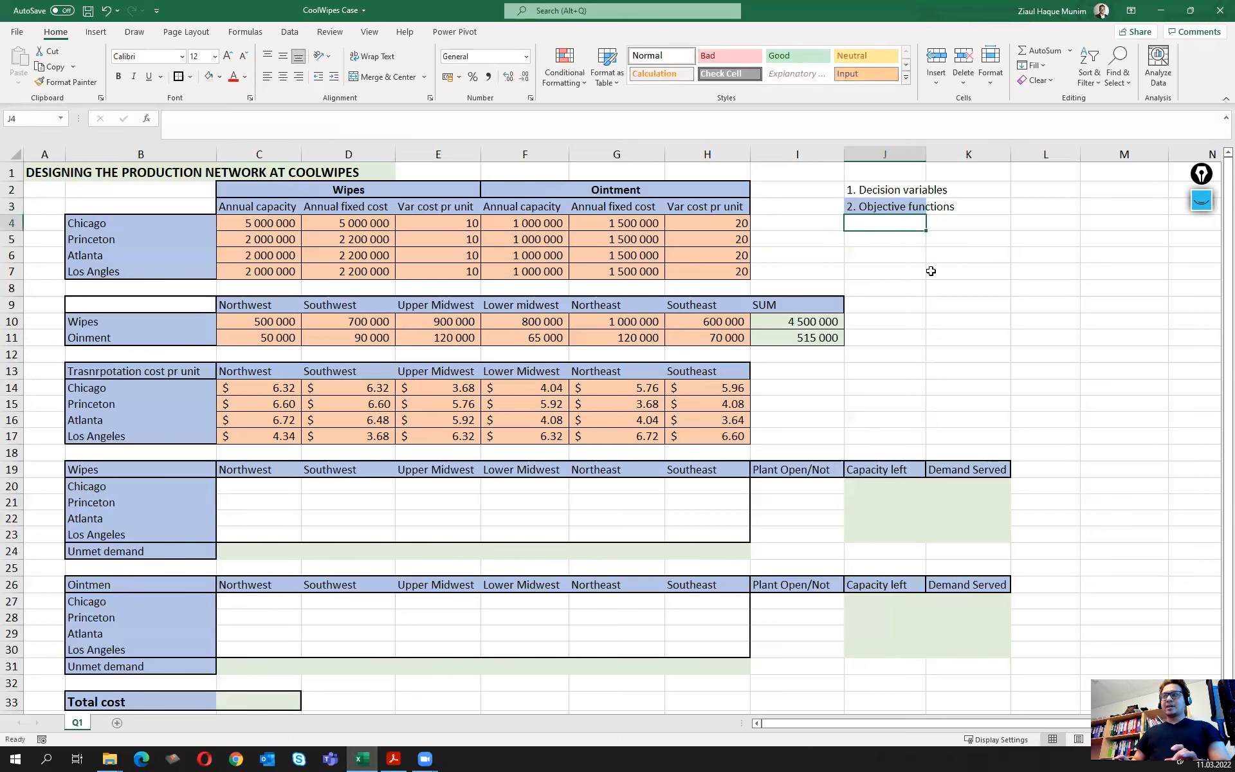
pyautogui.write('2. Constraints')
pyautogui.press('Return')
# Shade the model component list in J2:K4 with a light blue-grey fill
pyautogui.press('Up')
pyautogui.press('Up')
pyautogui.press('Up')
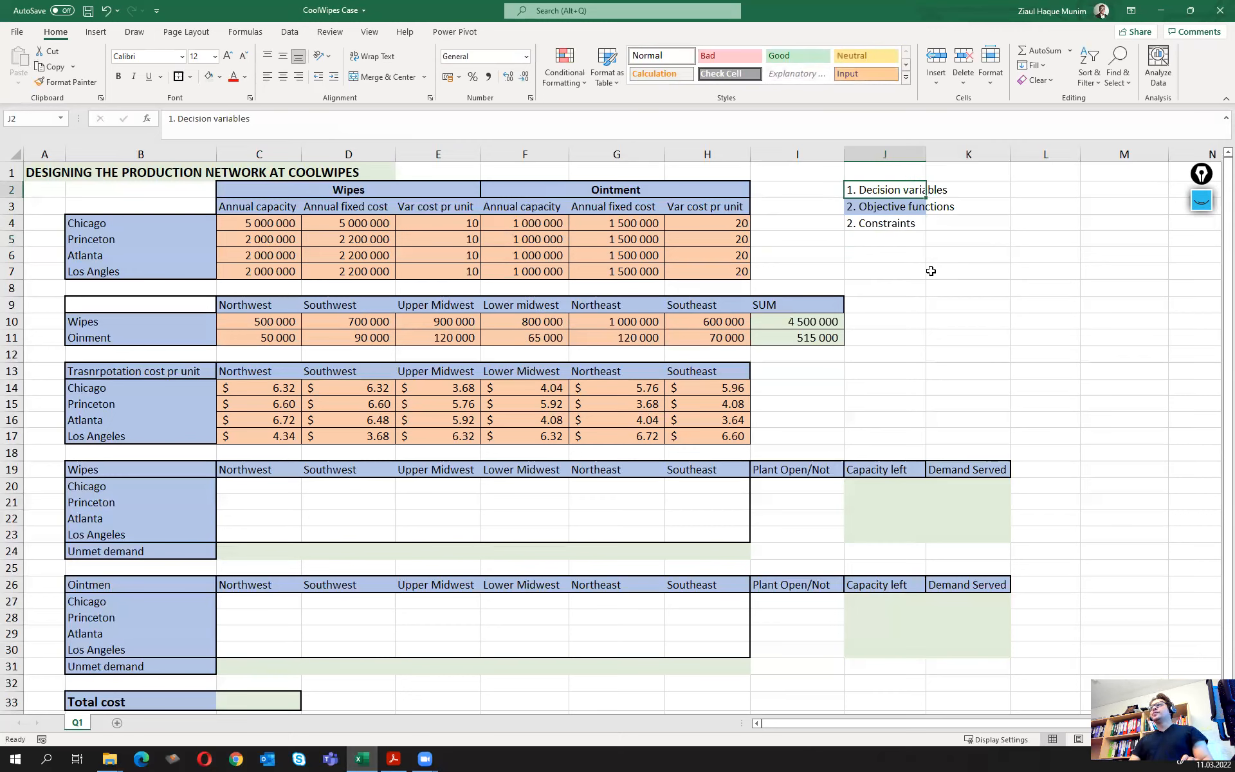
pyautogui.hotkey('shift', 'Down')
pyautogui.hotkey('shift', 'Down')
pyautogui.hotkey('shift', 'Right')
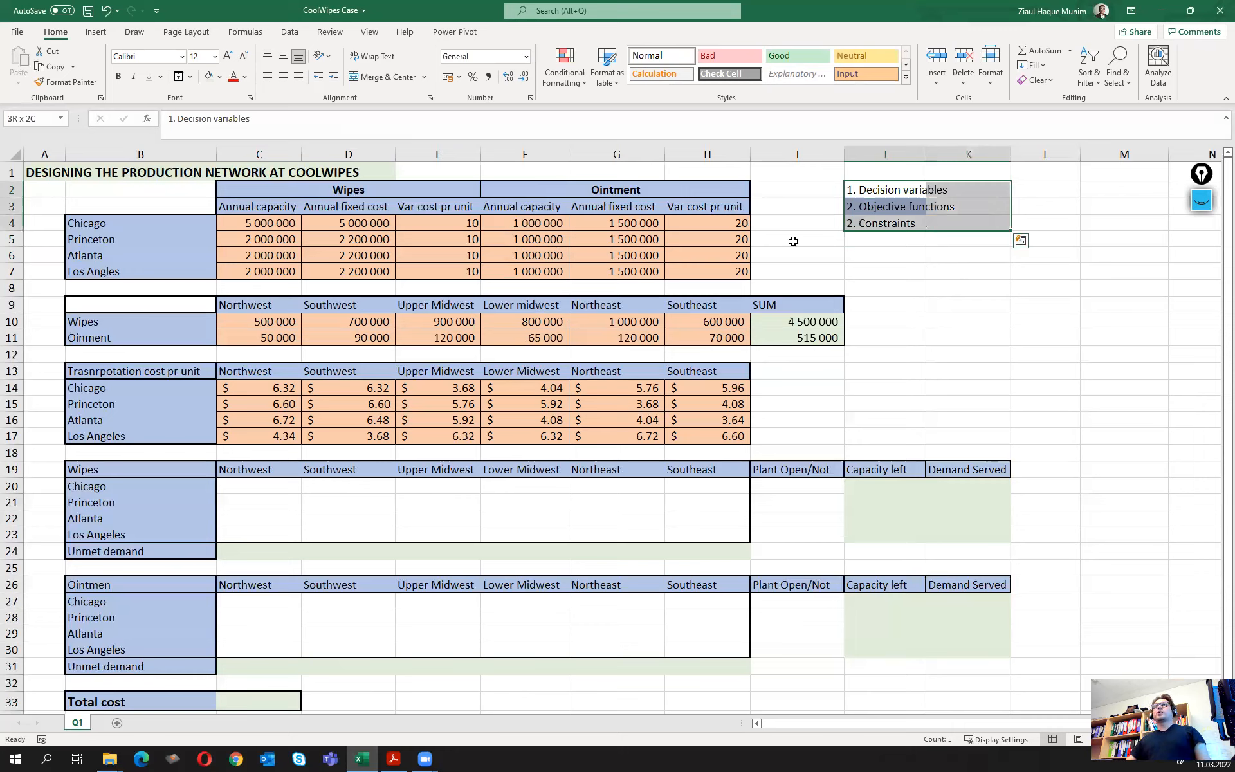
pyautogui.click(219, 76)
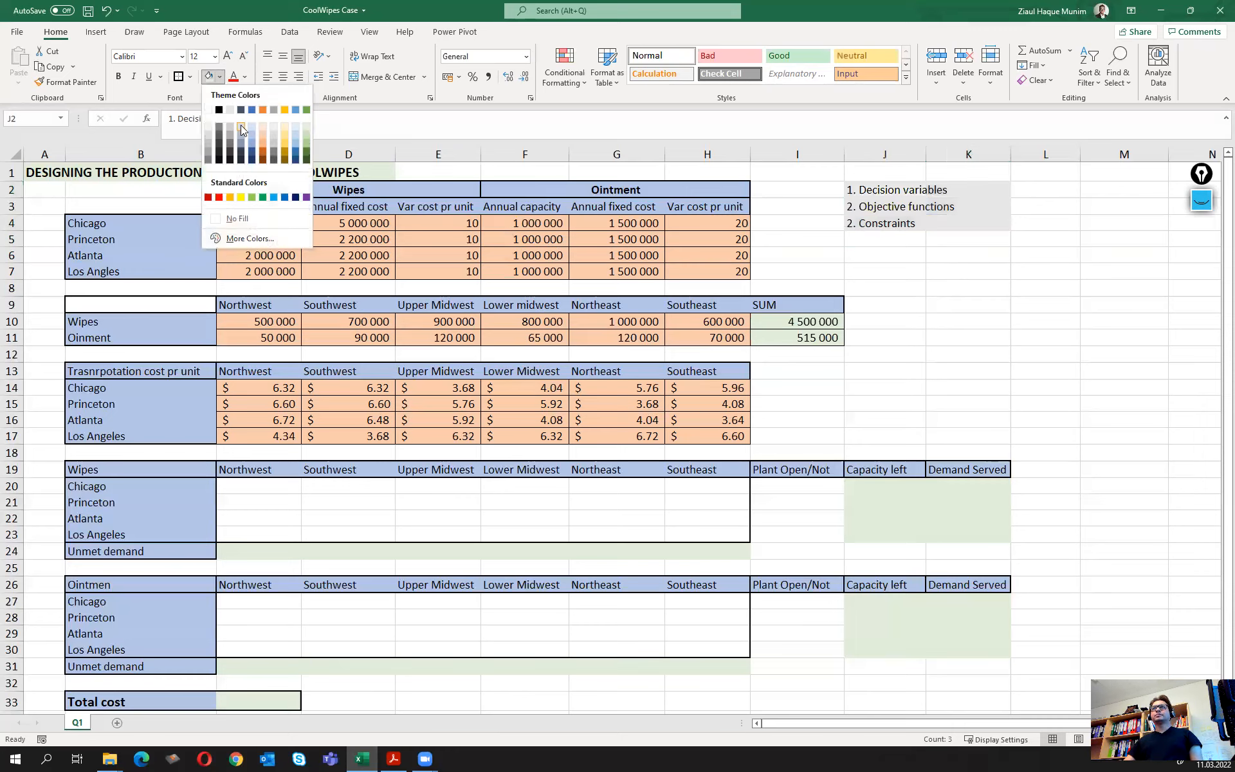
pyautogui.click(240, 125)
pyautogui.click(887, 275)
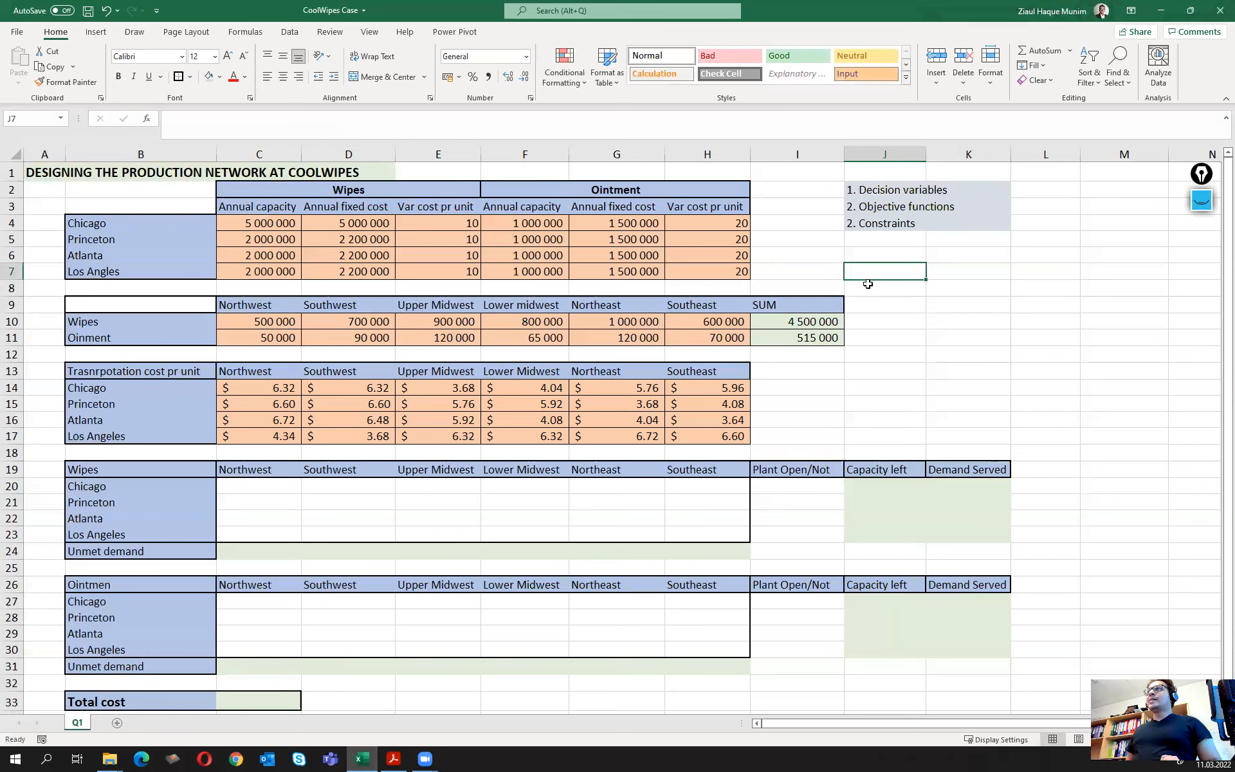
# Examine the total cost cell C33 and the wipes decision cells: plant-to-region quantities in C20:H23 and plant open status in I20:I23
pyautogui.click(283, 706)
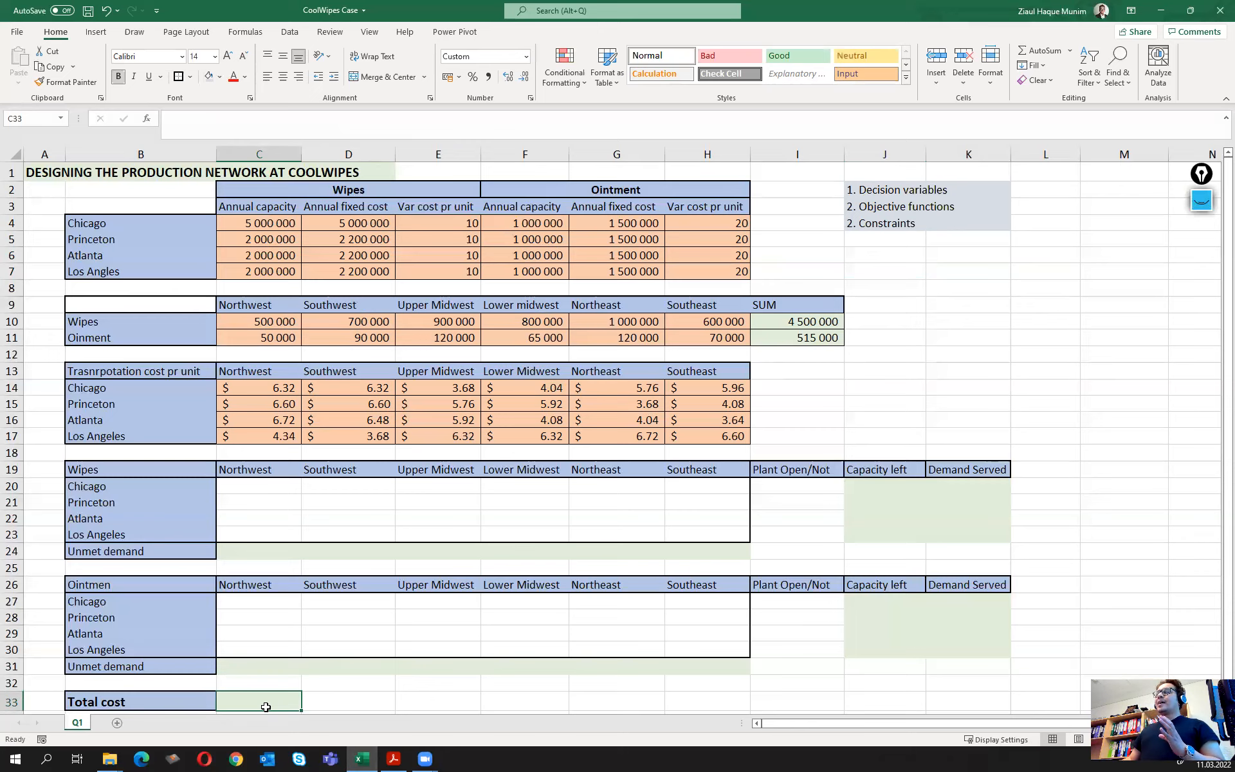
pyautogui.moveTo(248, 486); pyautogui.dragTo(810, 532)
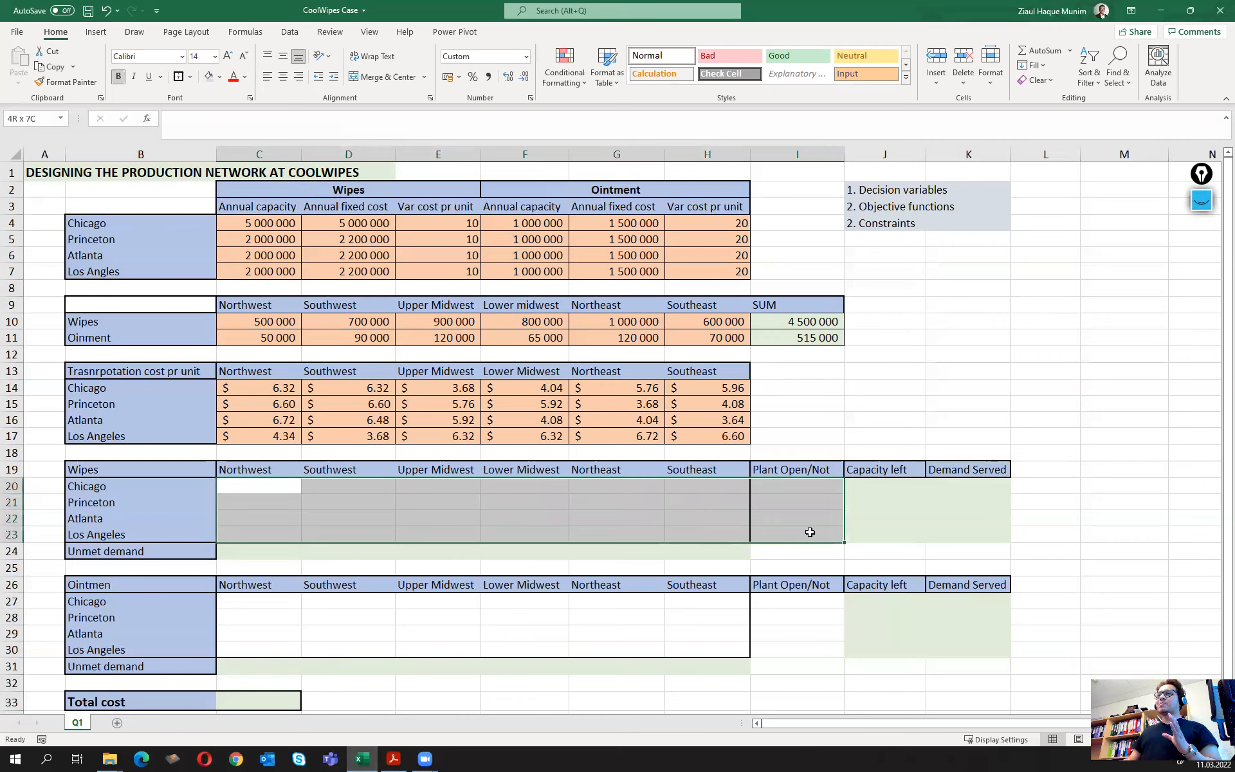
pyautogui.click(350, 515)
pyautogui.click(125, 486)
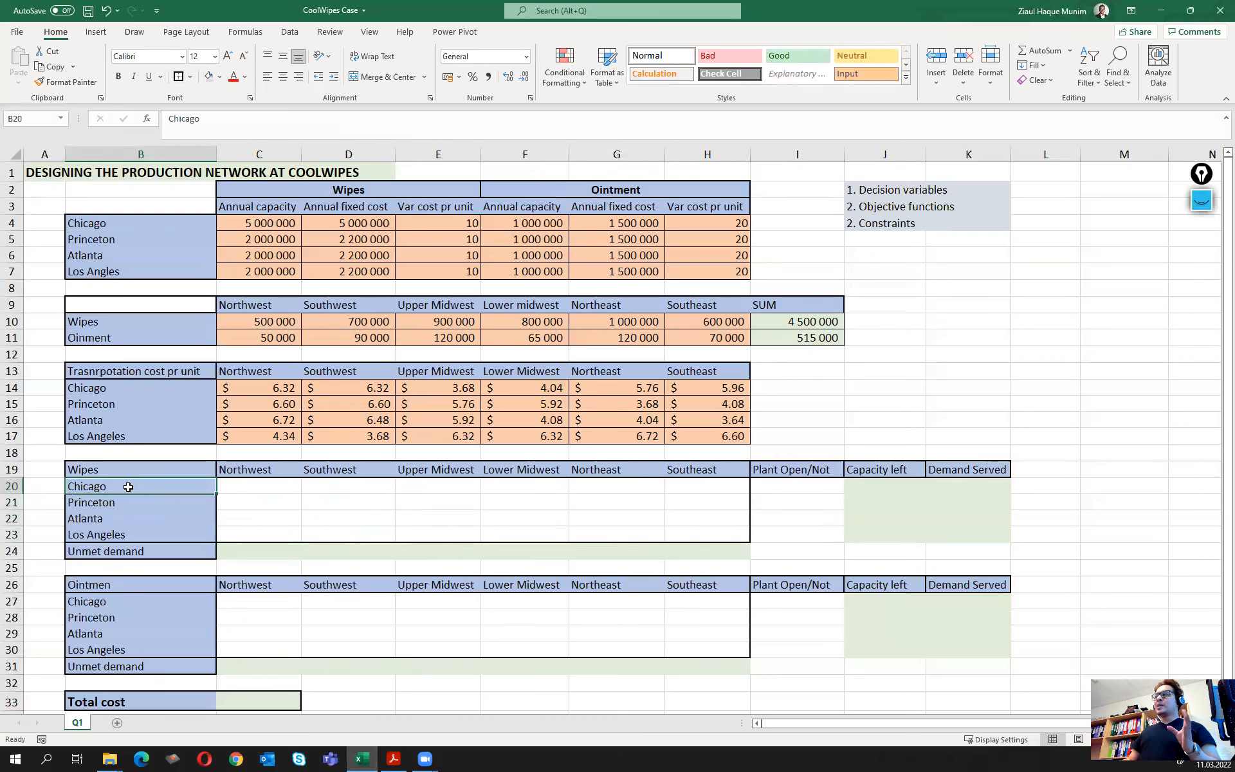
pyautogui.click(268, 487)
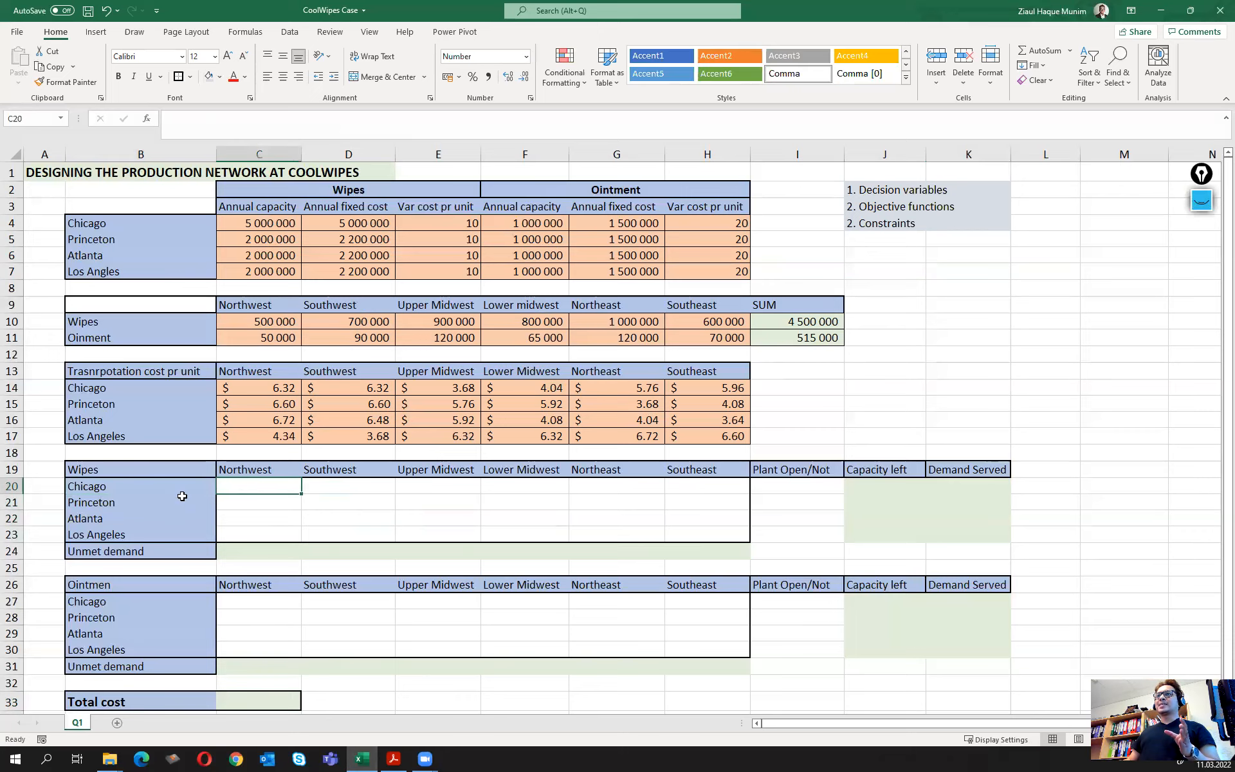
pyautogui.click(331, 489)
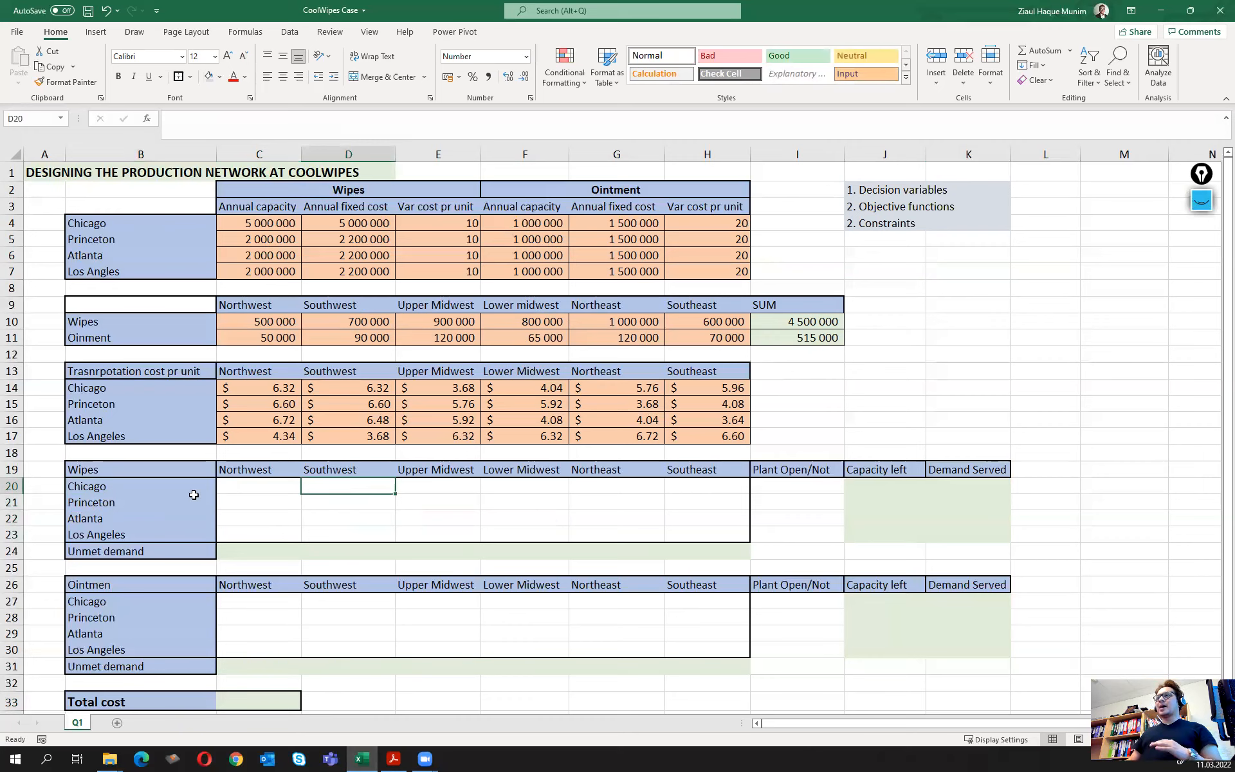
pyautogui.click(275, 486)
pyautogui.moveTo(183, 488); pyautogui.dragTo(183, 535)
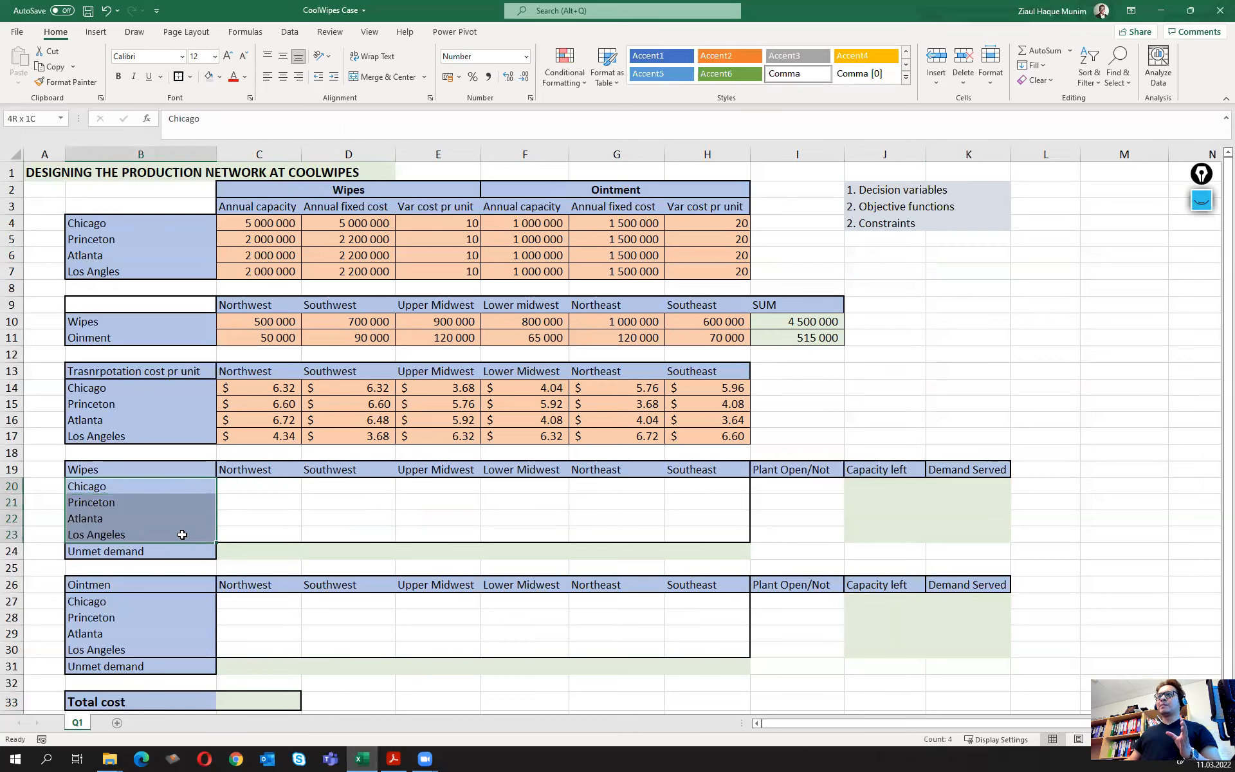
pyautogui.click(257, 473)
pyautogui.moveTo(258, 474); pyautogui.dragTo(731, 538)
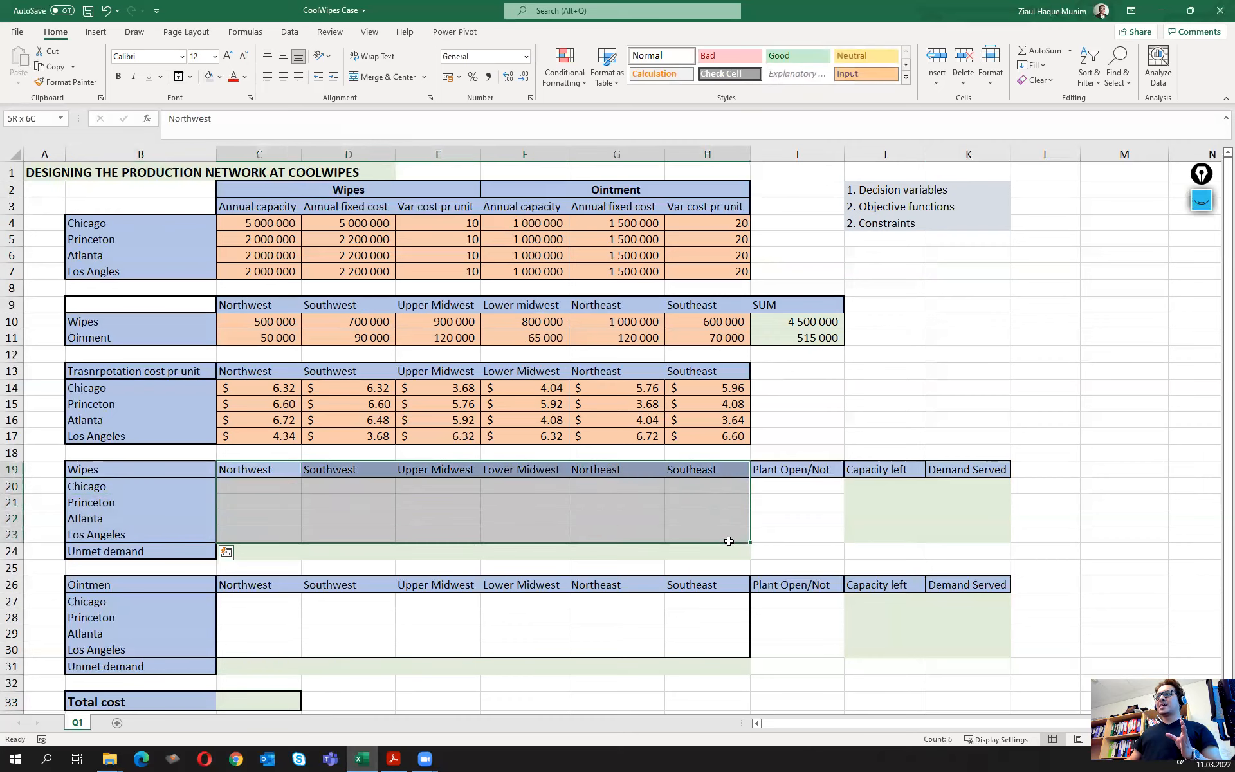
pyautogui.click(805, 483)
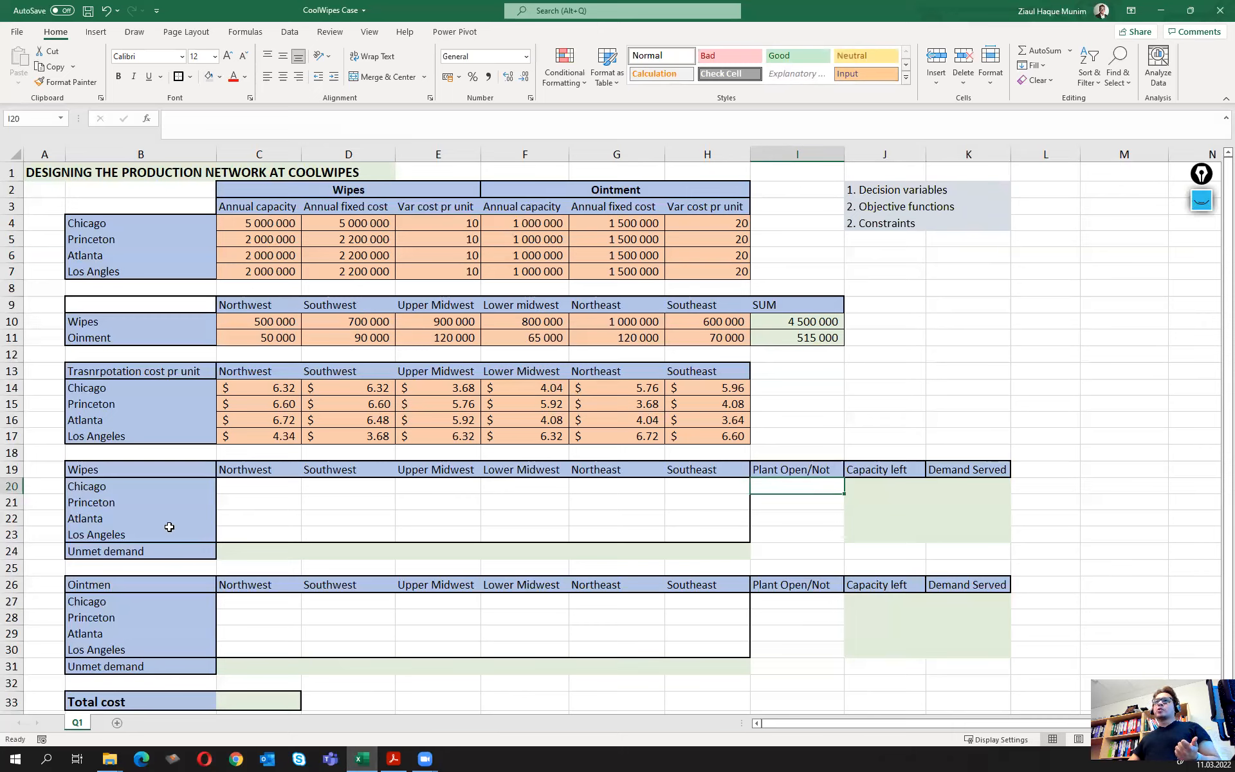
pyautogui.moveTo(160, 491); pyautogui.dragTo(153, 538)
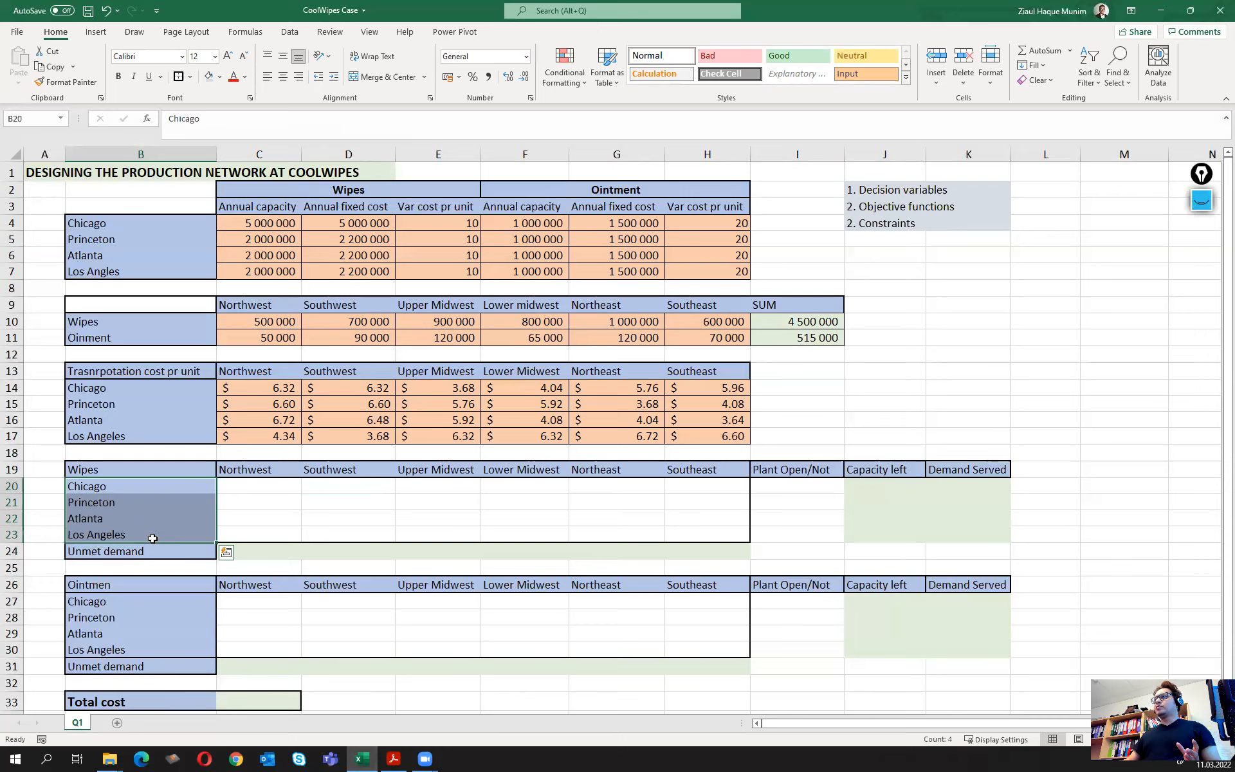
pyautogui.moveTo(799, 483); pyautogui.dragTo(807, 536)
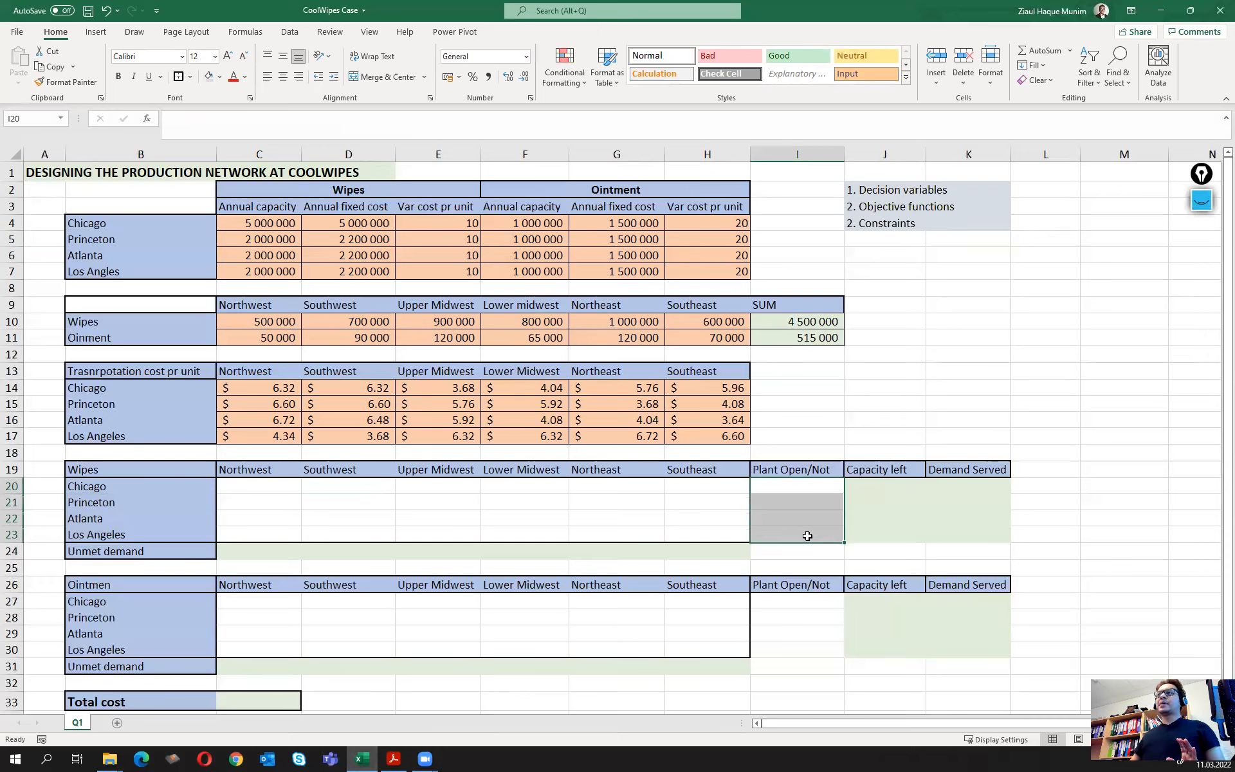
# Examine the ointment decision cells C27:I30, and review them together with the wipes decision cells C20:I23
pyautogui.click(166, 600)
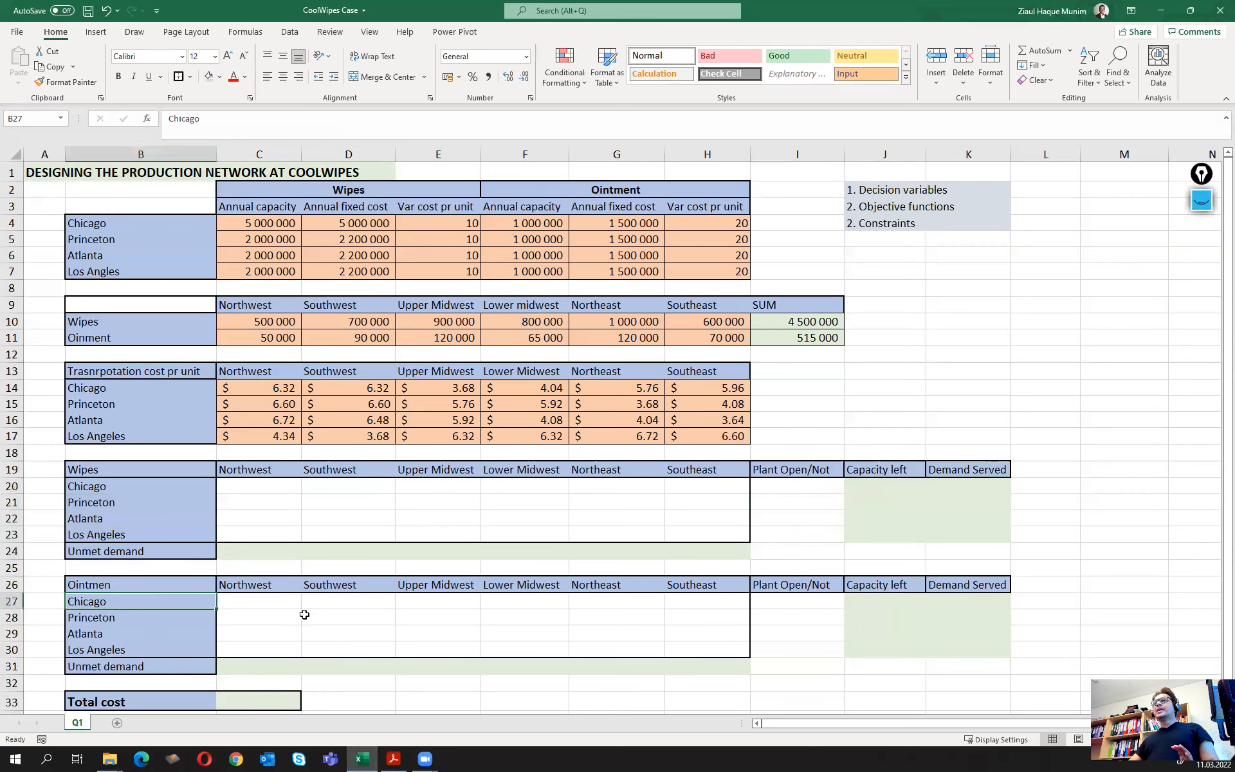
pyautogui.moveTo(265, 599); pyautogui.dragTo(707, 647)
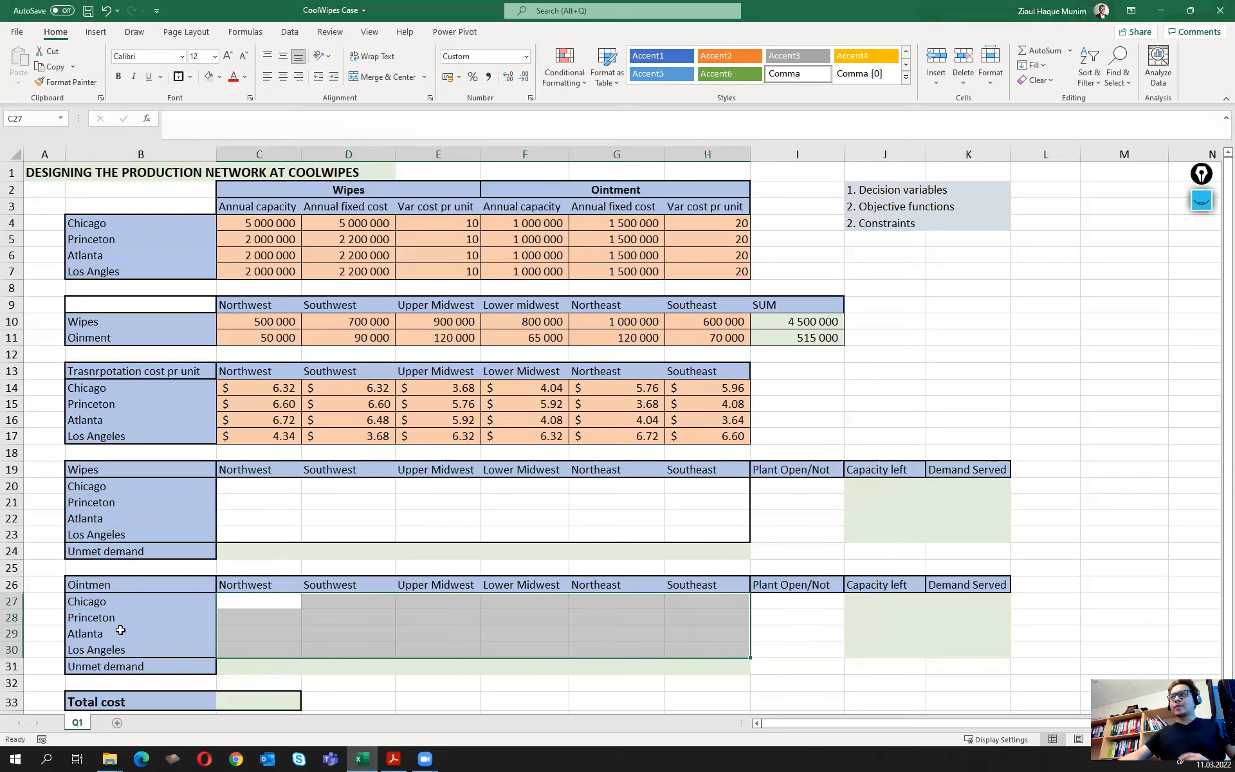
pyautogui.moveTo(817, 600); pyautogui.dragTo(820, 647)
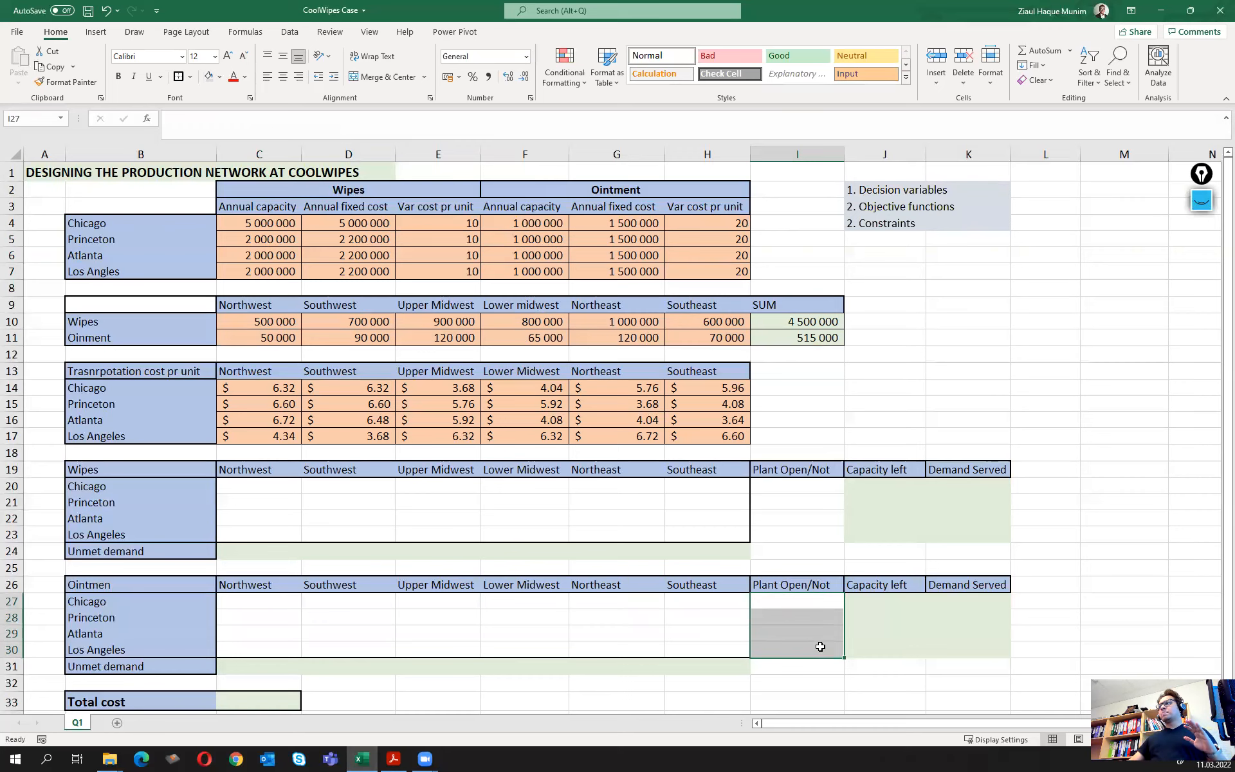
pyautogui.moveTo(273, 488); pyautogui.dragTo(669, 532)
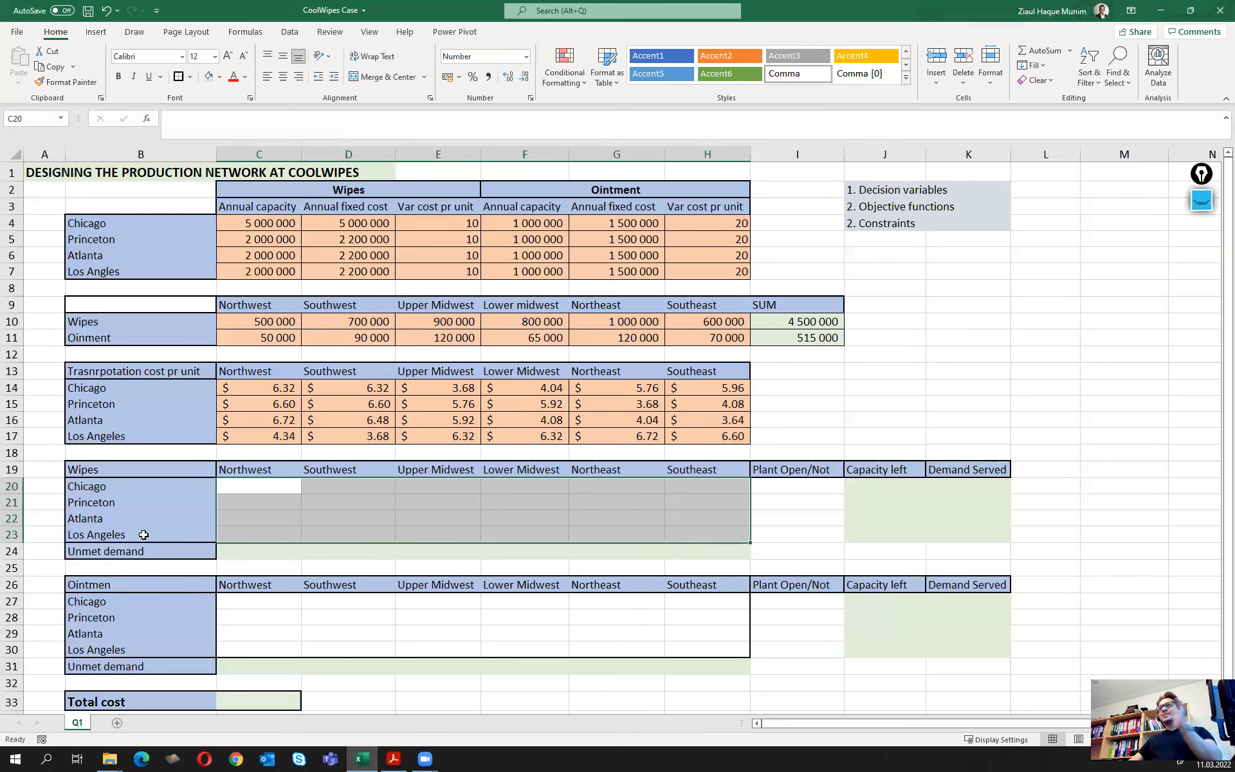
pyautogui.moveTo(815, 488); pyautogui.dragTo(816, 533)
pyautogui.moveTo(814, 603); pyautogui.dragTo(813, 654)
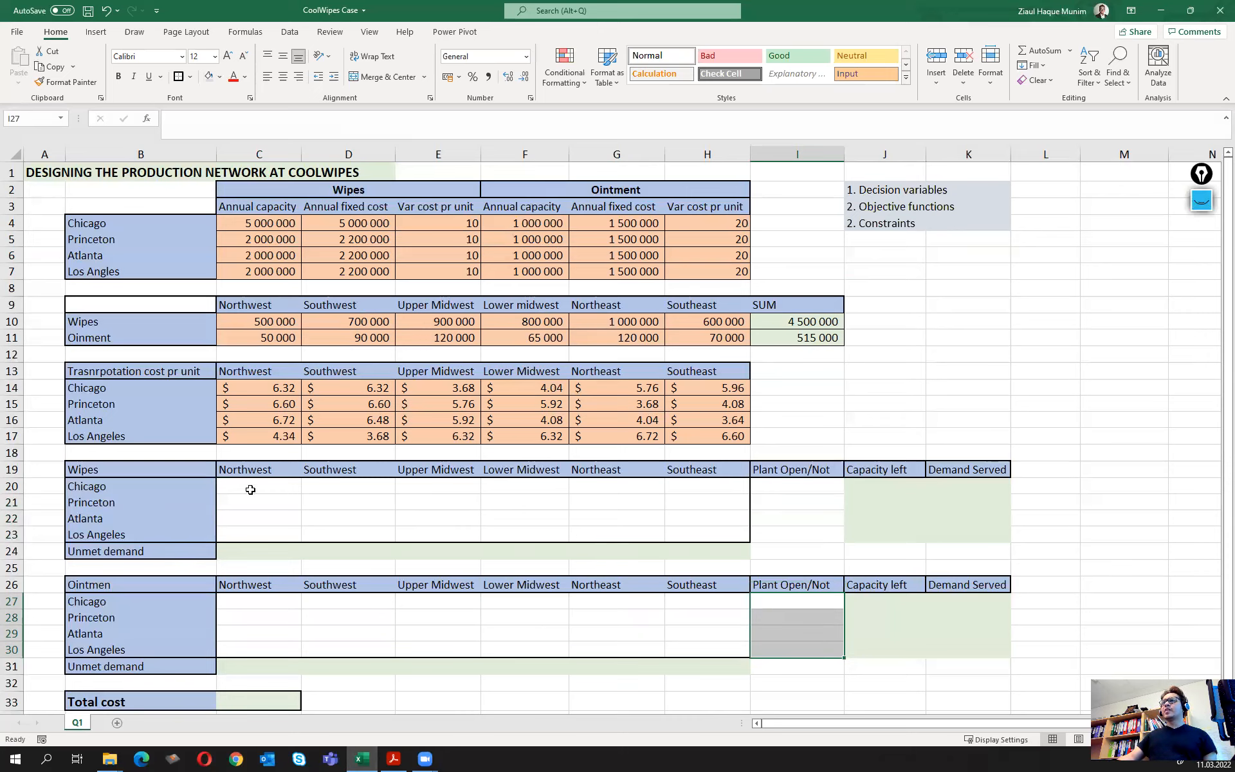
pyautogui.moveTo(288, 479); pyautogui.dragTo(791, 539)
pyautogui.moveTo(278, 599); pyautogui.dragTo(786, 643)
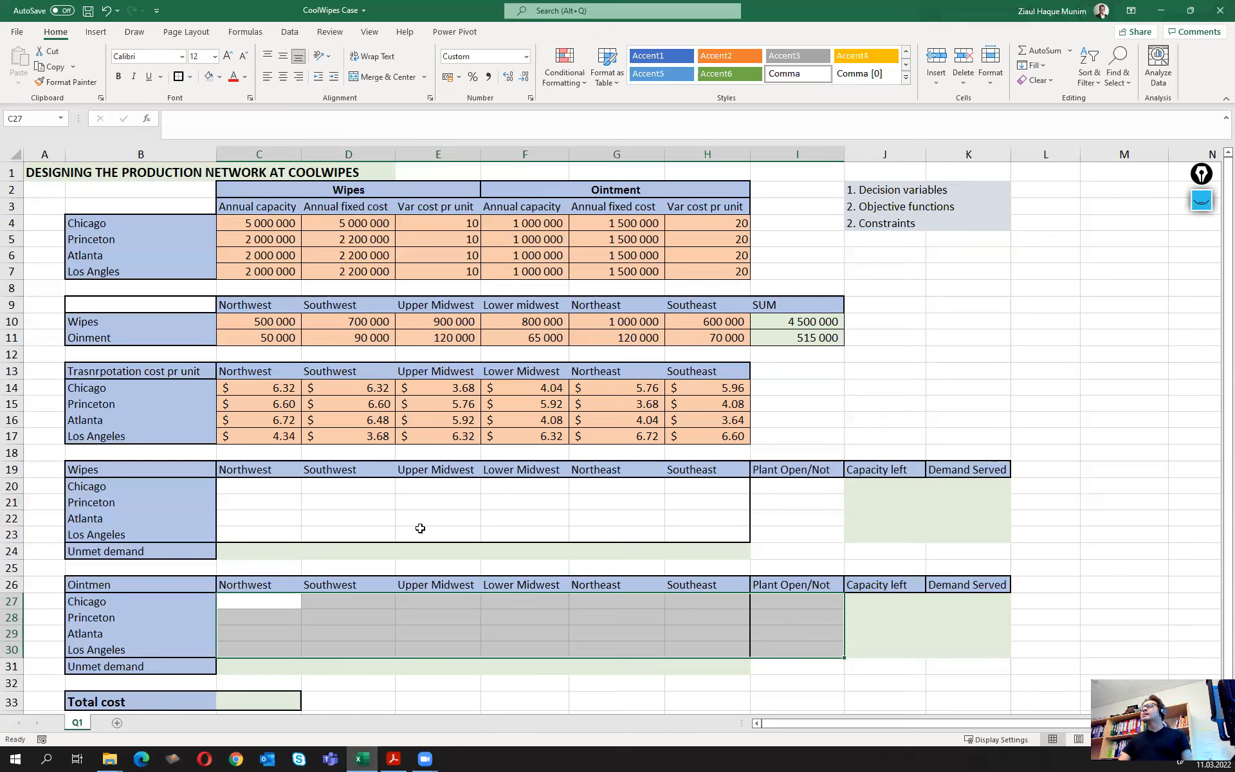
# Start the total cost formula in C33 with the wipes fixed cost term SUMPRODUCT(D4:D7;I20:I23)
pyautogui.click(859, 207)
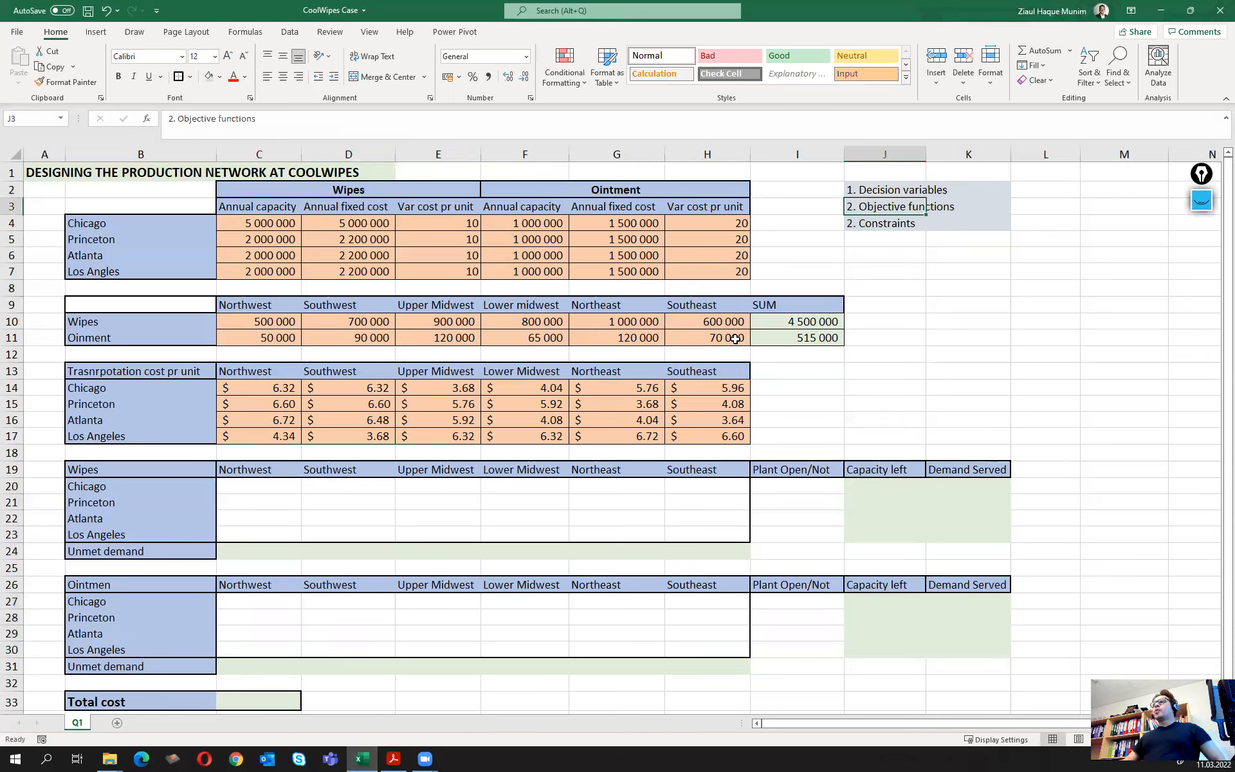
pyautogui.click(253, 700)
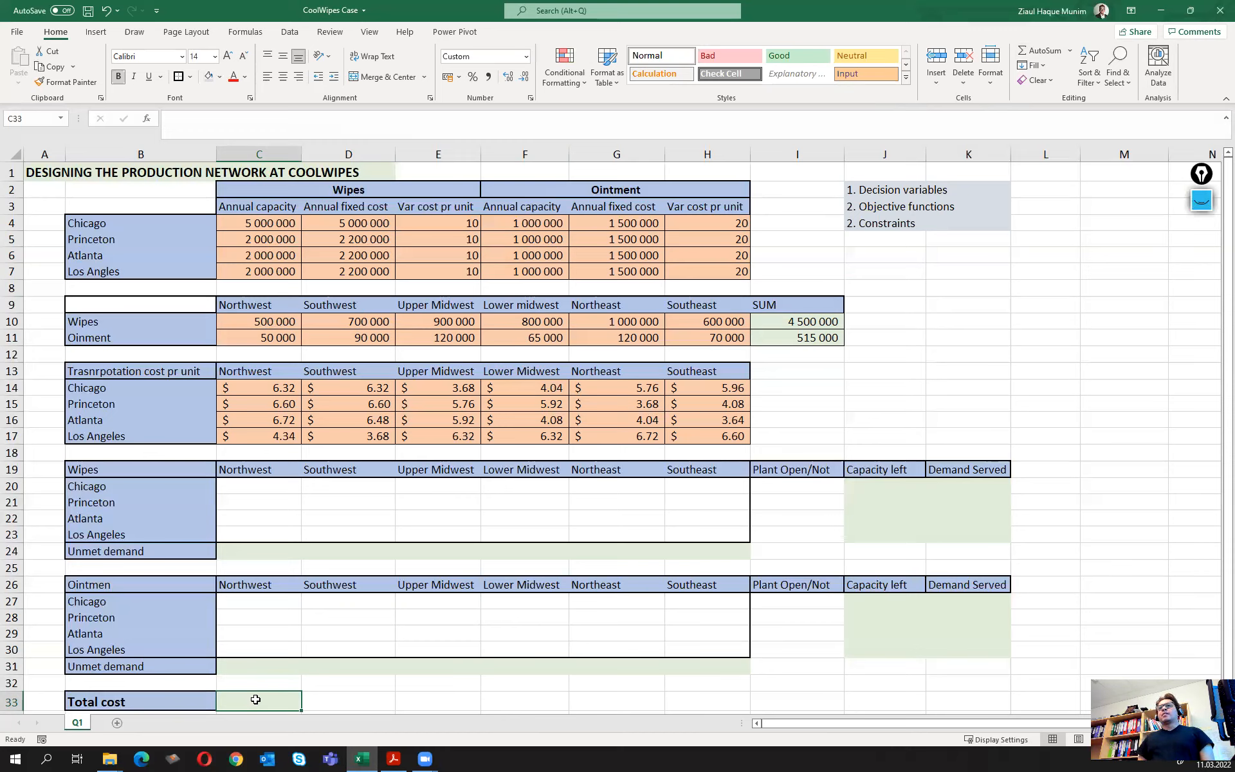
pyautogui.write('=')
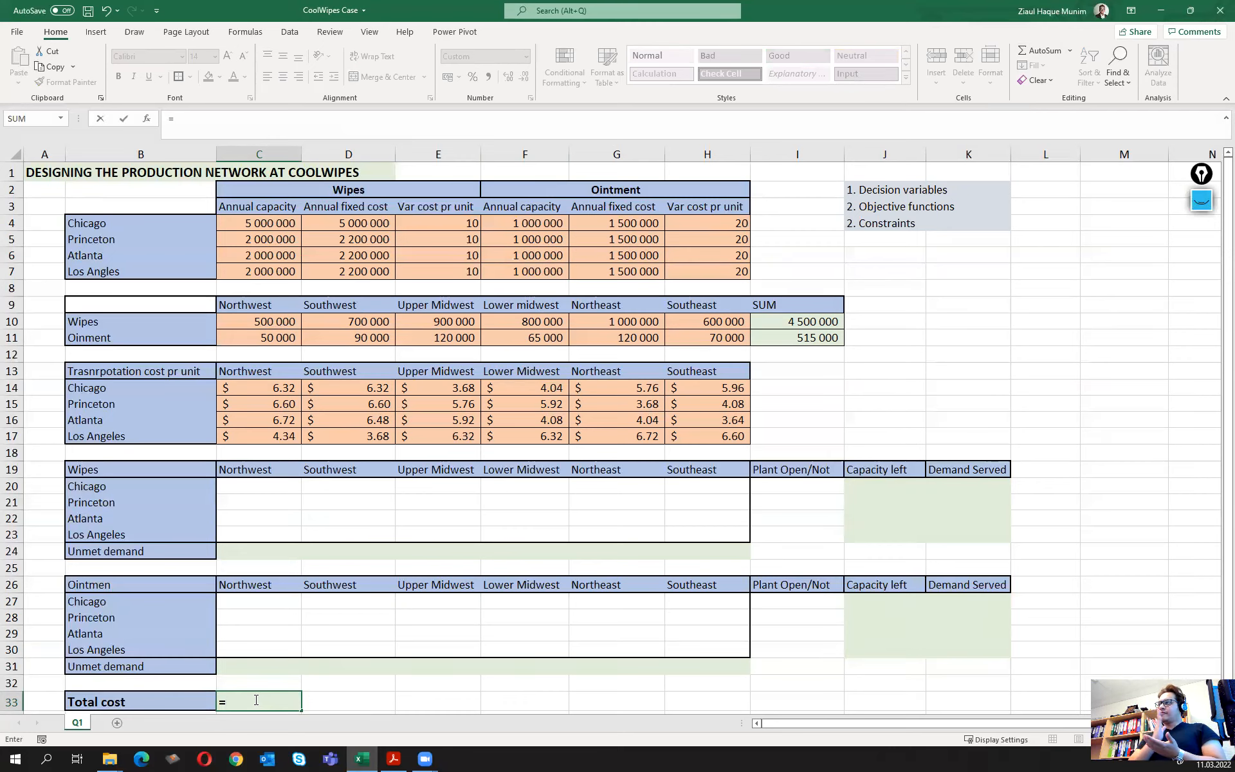
pyautogui.write('sum')
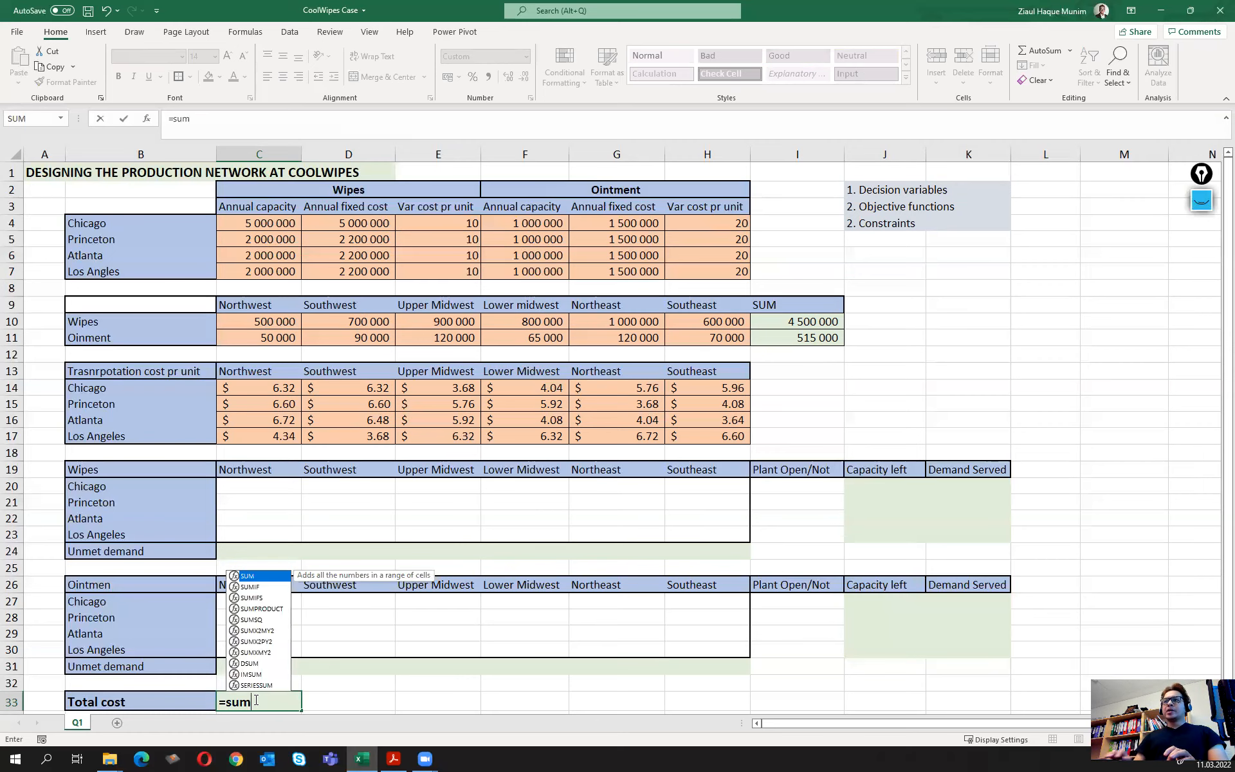
pyautogui.doubleClick(261, 608)
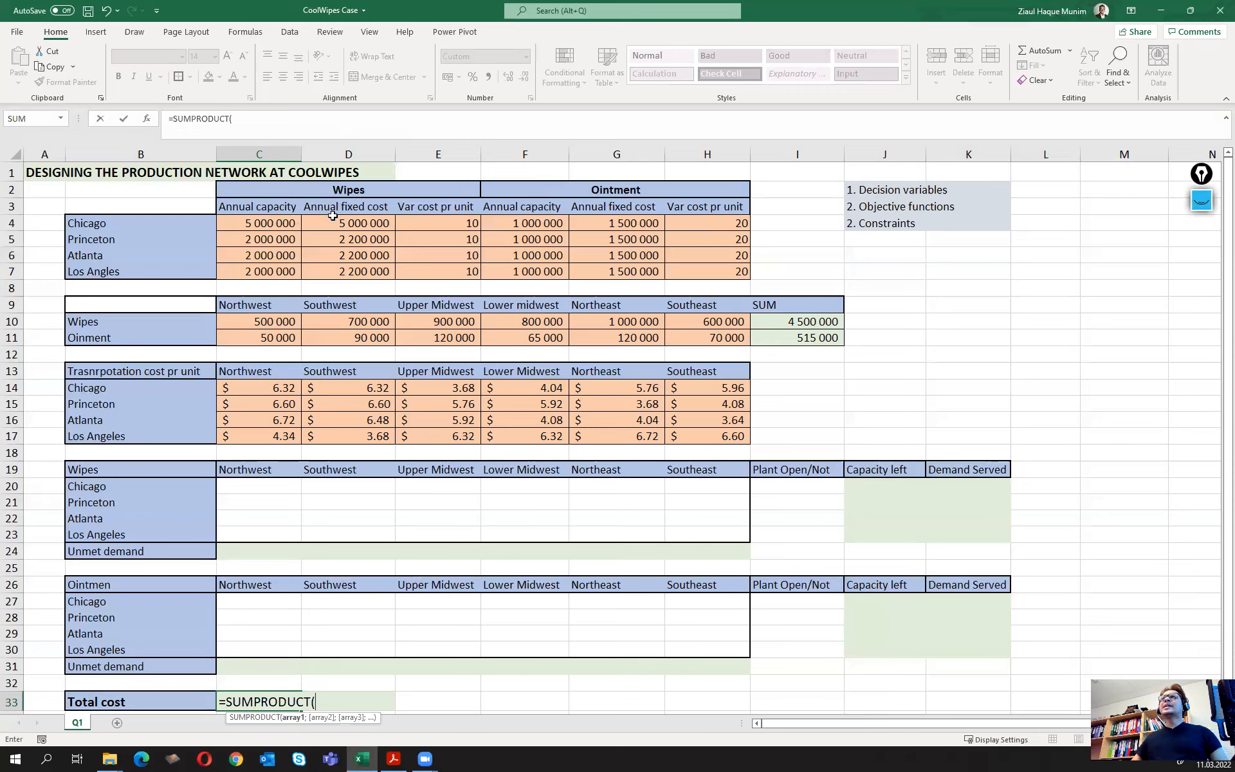
pyautogui.moveTo(341, 225); pyautogui.dragTo(347, 273)
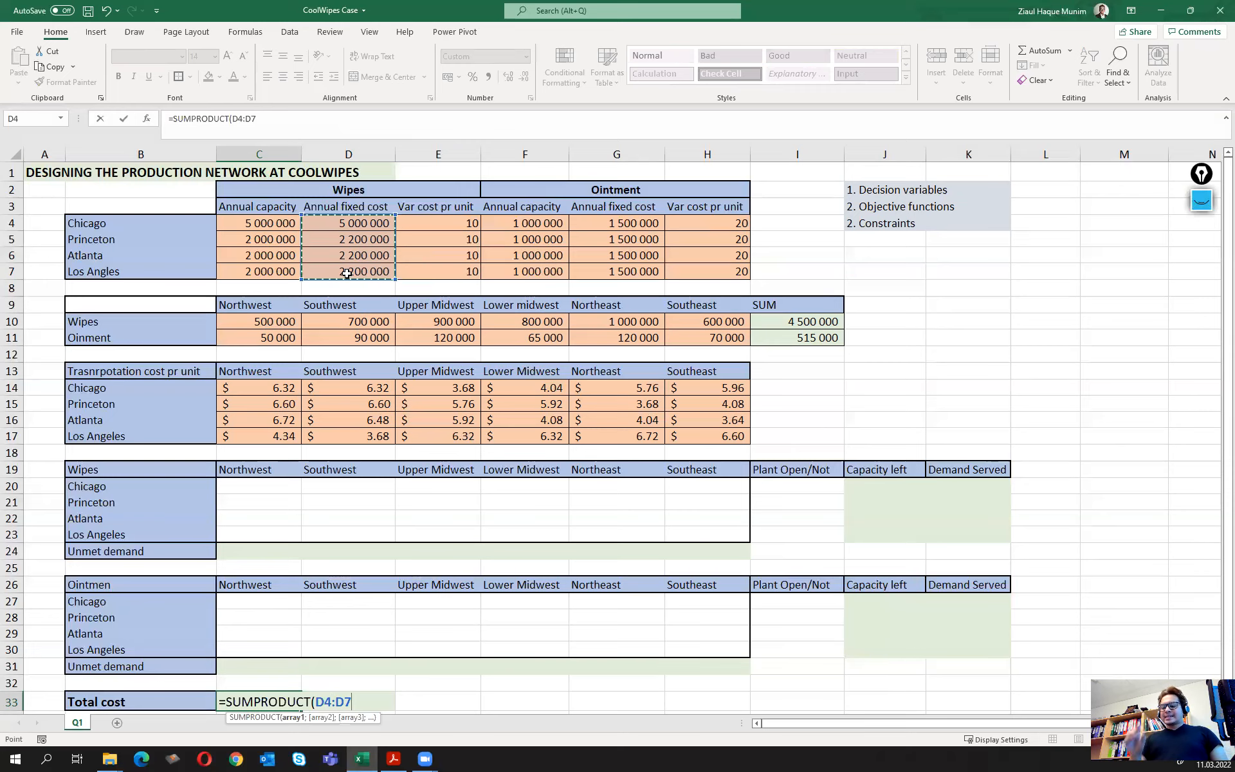
pyautogui.write(';')
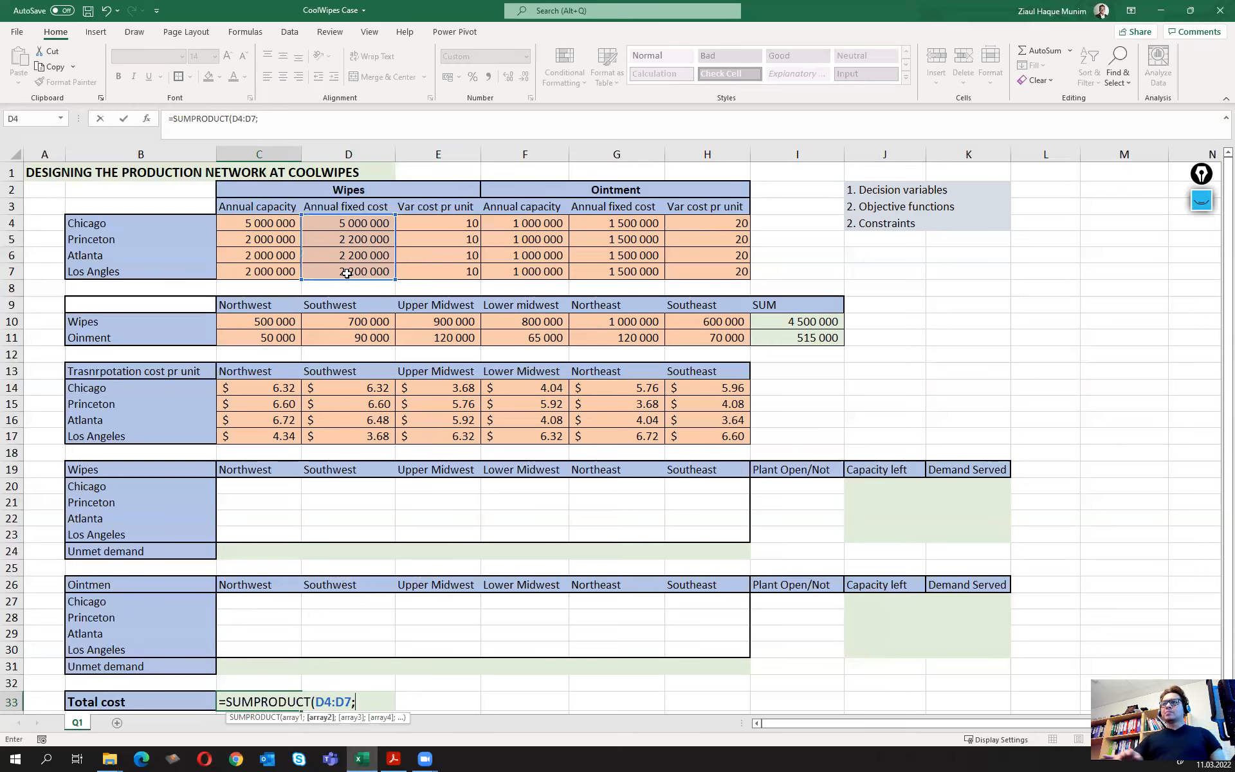
pyautogui.moveTo(796, 487); pyautogui.dragTo(800, 529)
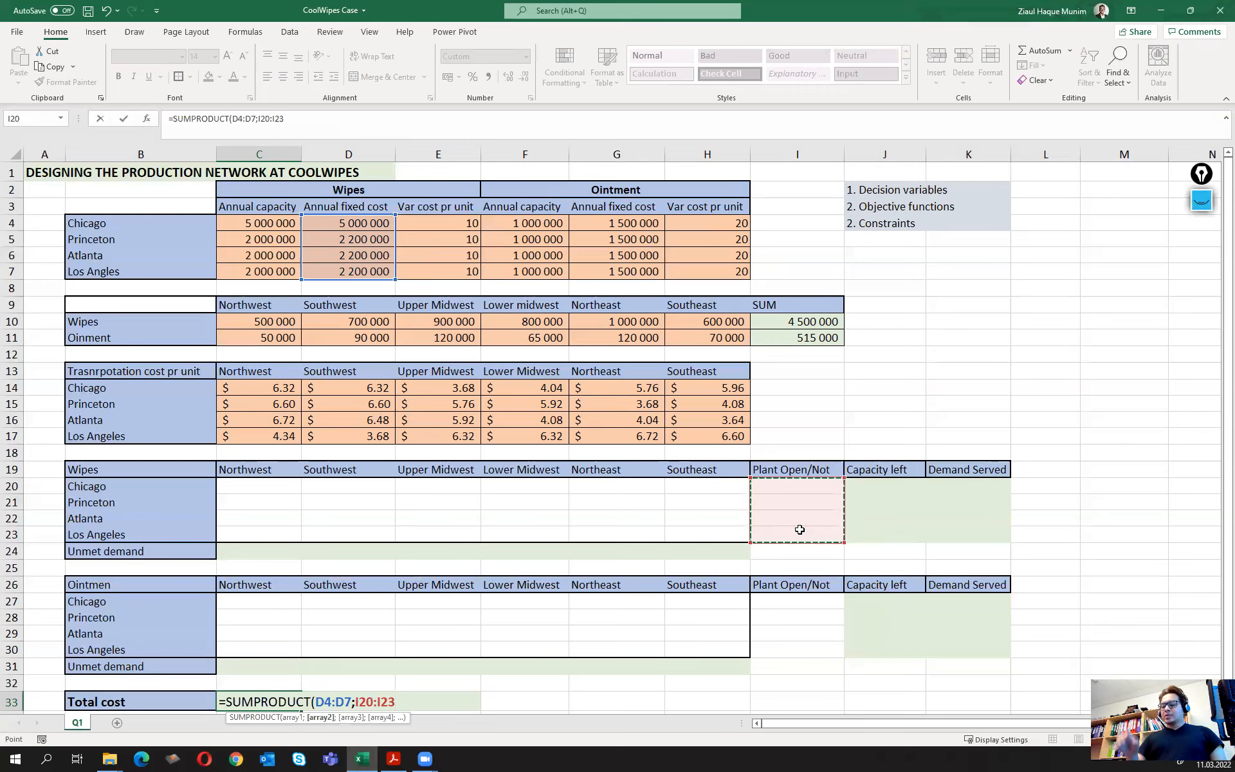
pyautogui.write(')')
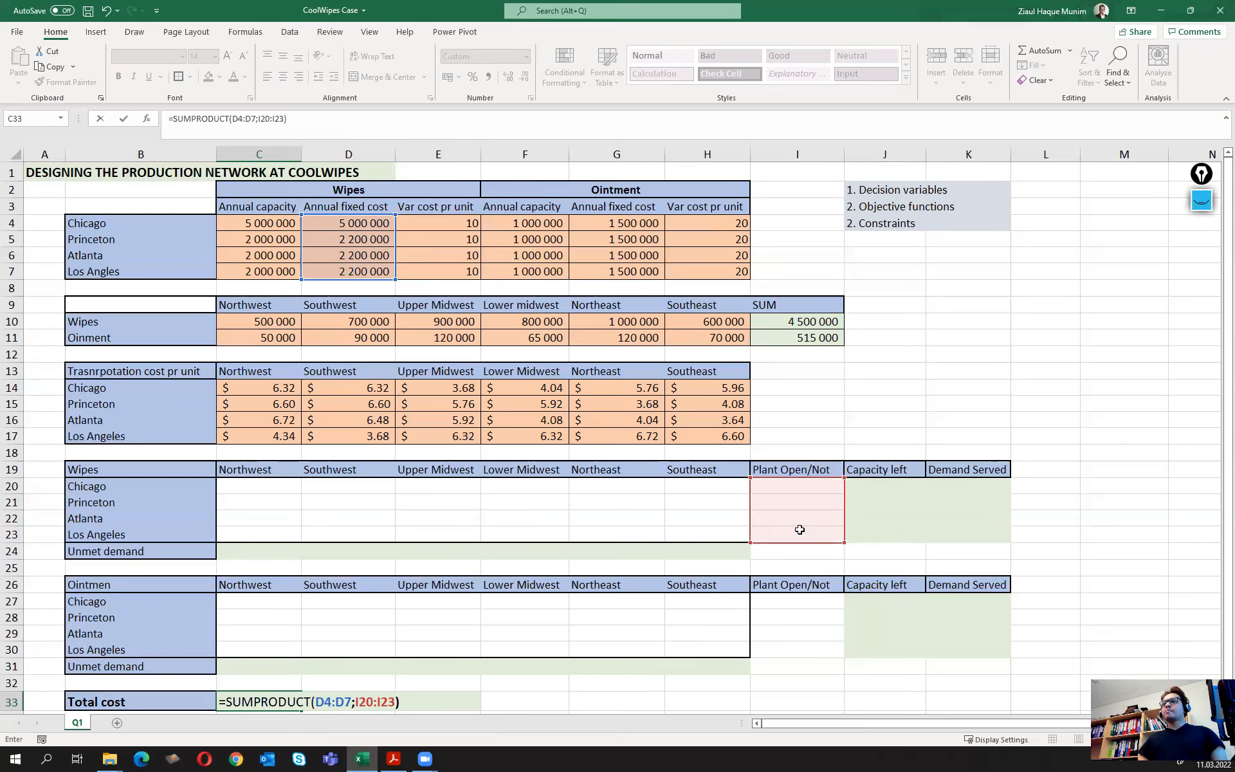
# Add the ointment fixed cost term SUMPRODUCT(G4:G7;I27:I30) to the total cost formula in C33
pyautogui.write('+sum')
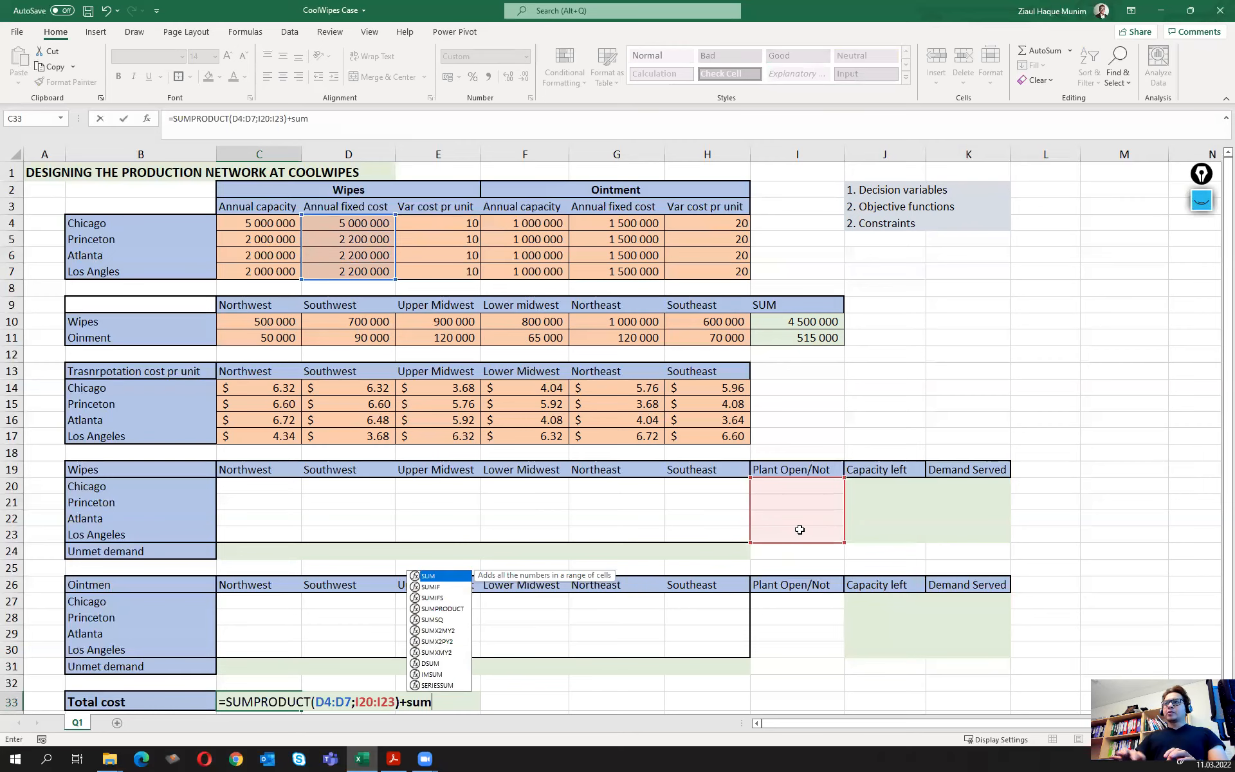
pyautogui.doubleClick(429, 608)
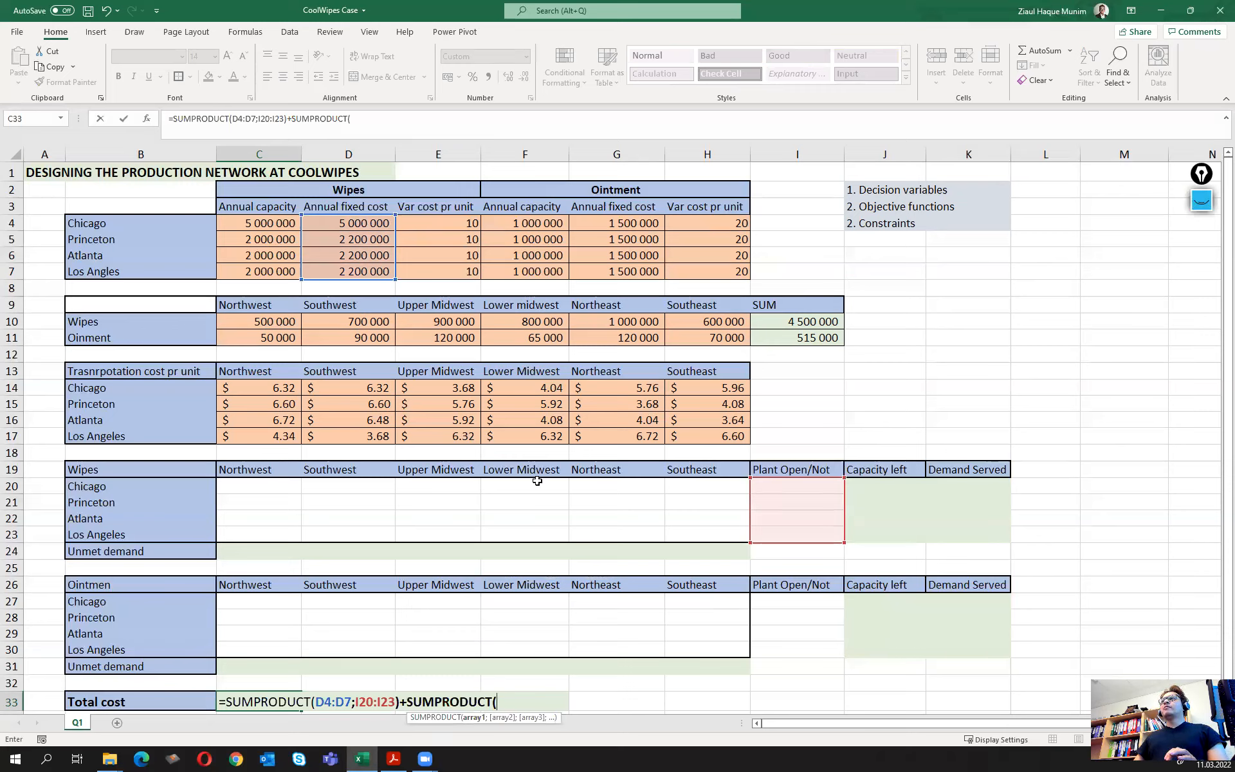
pyautogui.moveTo(624, 219); pyautogui.dragTo(632, 276)
pyautogui.write(';')
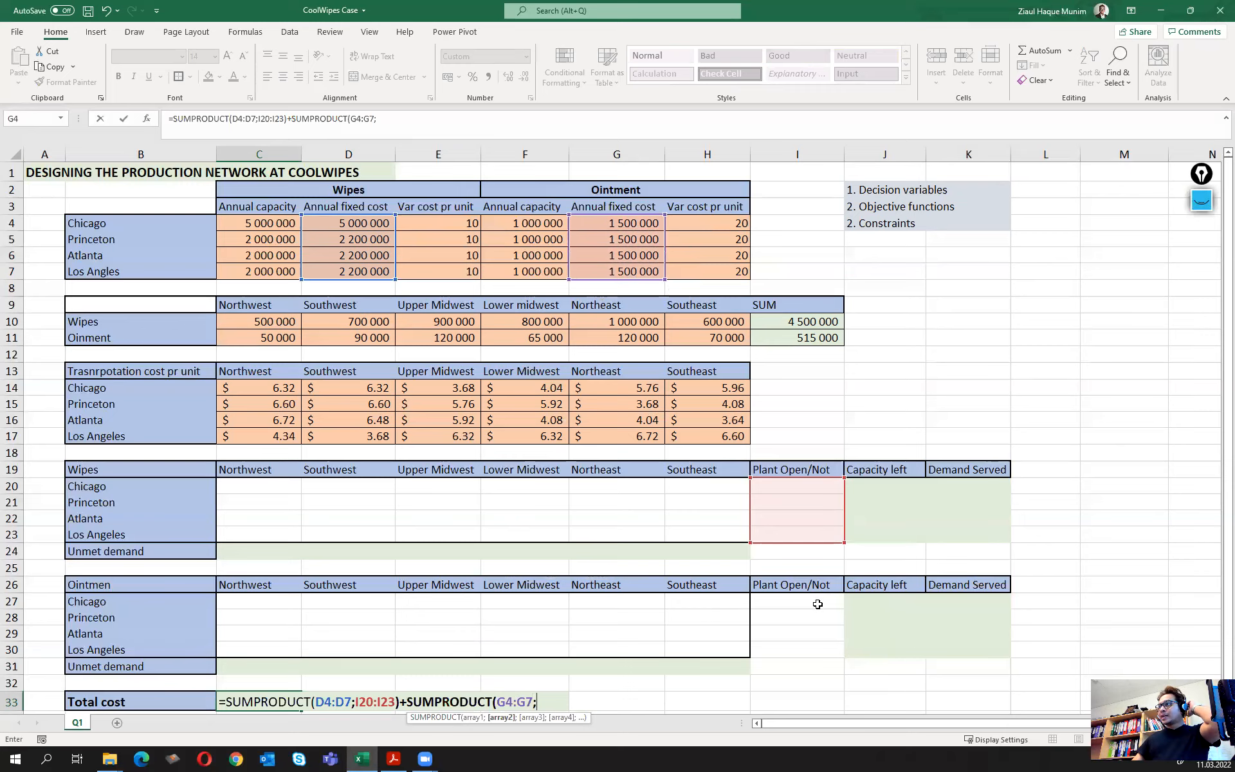
pyautogui.moveTo(817, 604); pyautogui.dragTo(814, 651)
pyautogui.write(')')
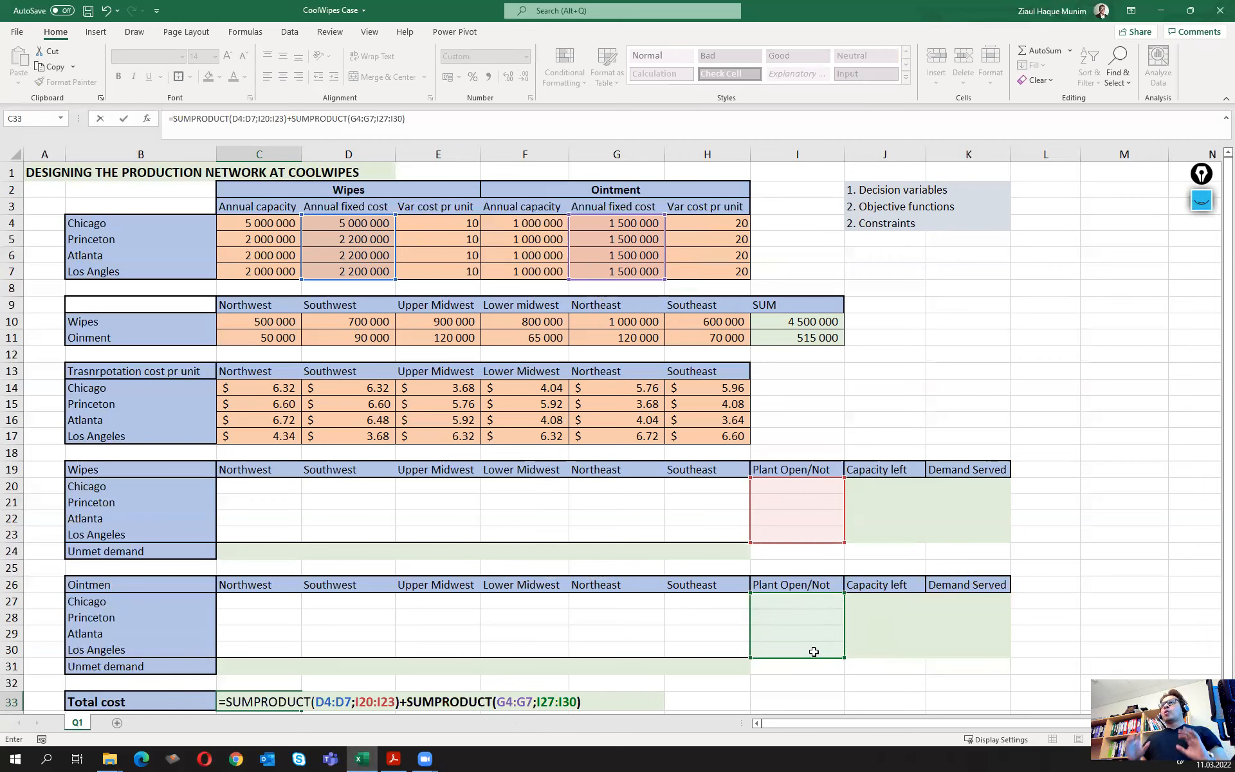
# Add the wipes variable cost term to the total cost formula as SUMPRODUCT(E4:E7;I20:I23;K20:K23), covering unit cost, plant open status and demand served
pyautogui.write('+su')
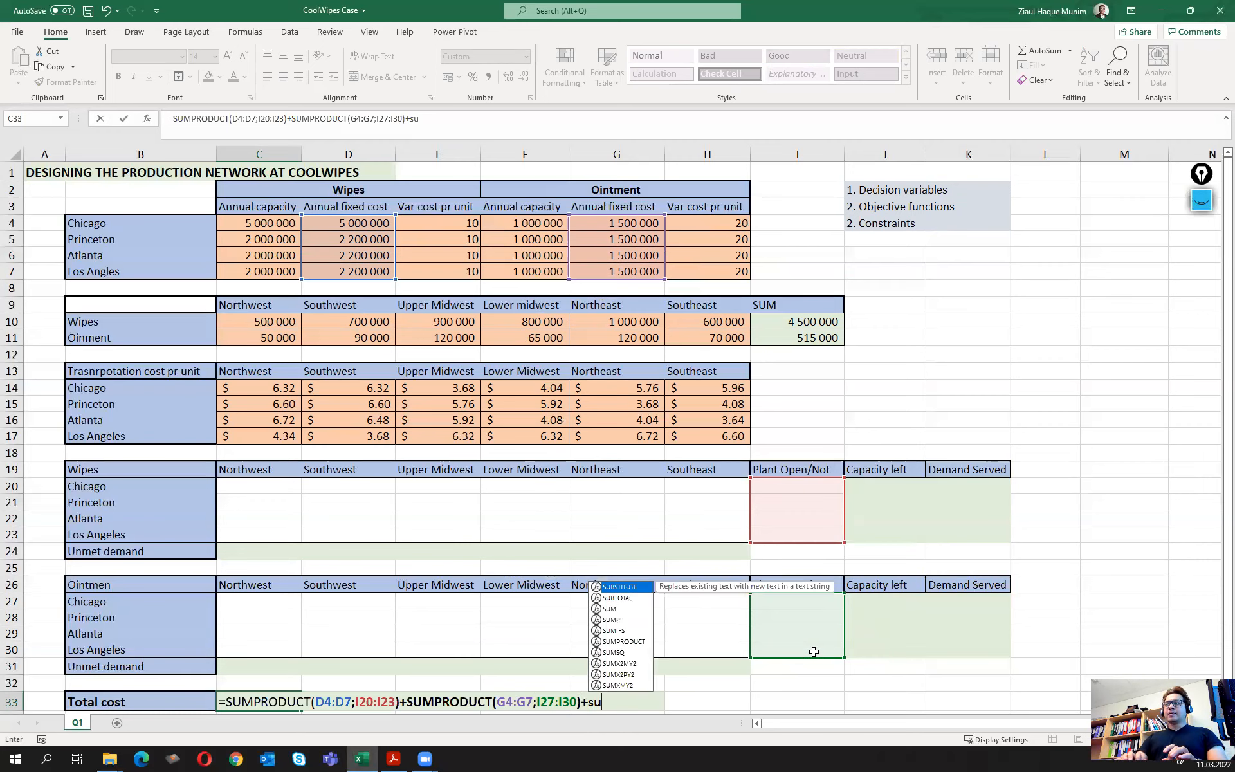
pyautogui.doubleClick(624, 641)
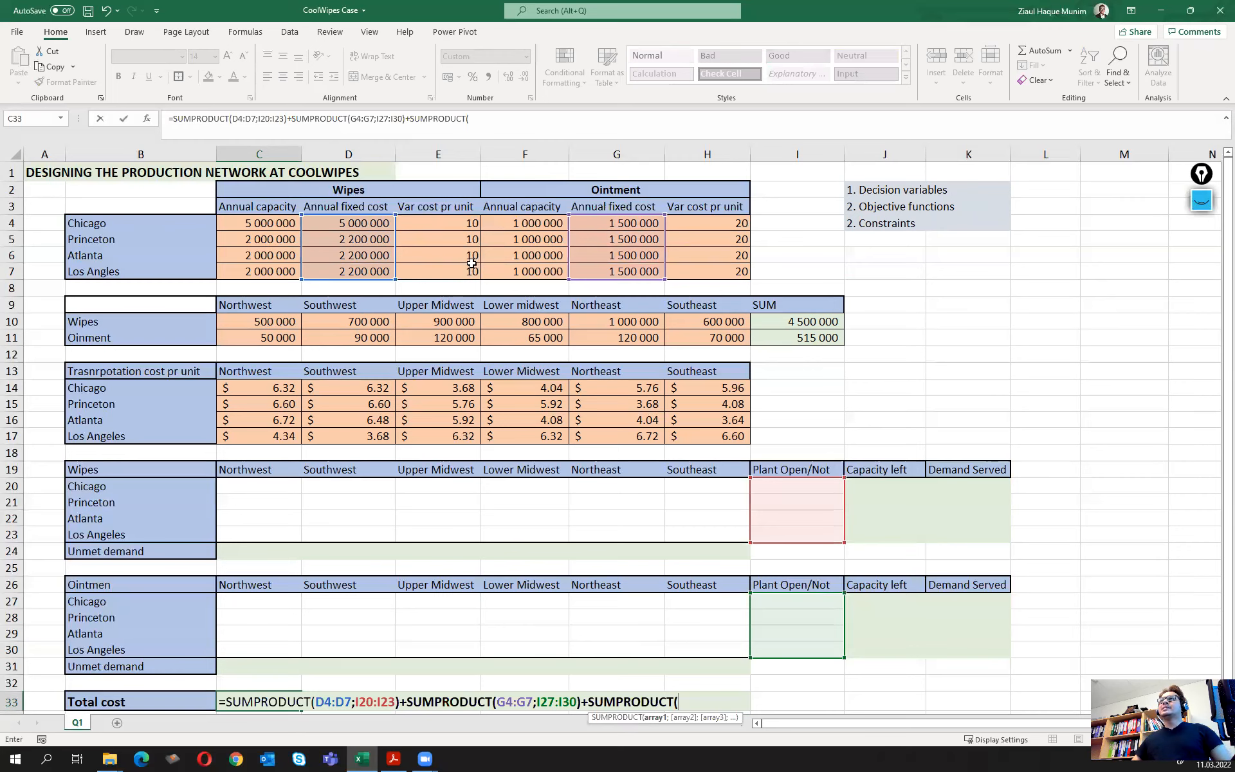
pyautogui.click(456, 231)
pyautogui.moveTo(457, 231); pyautogui.dragTo(457, 267)
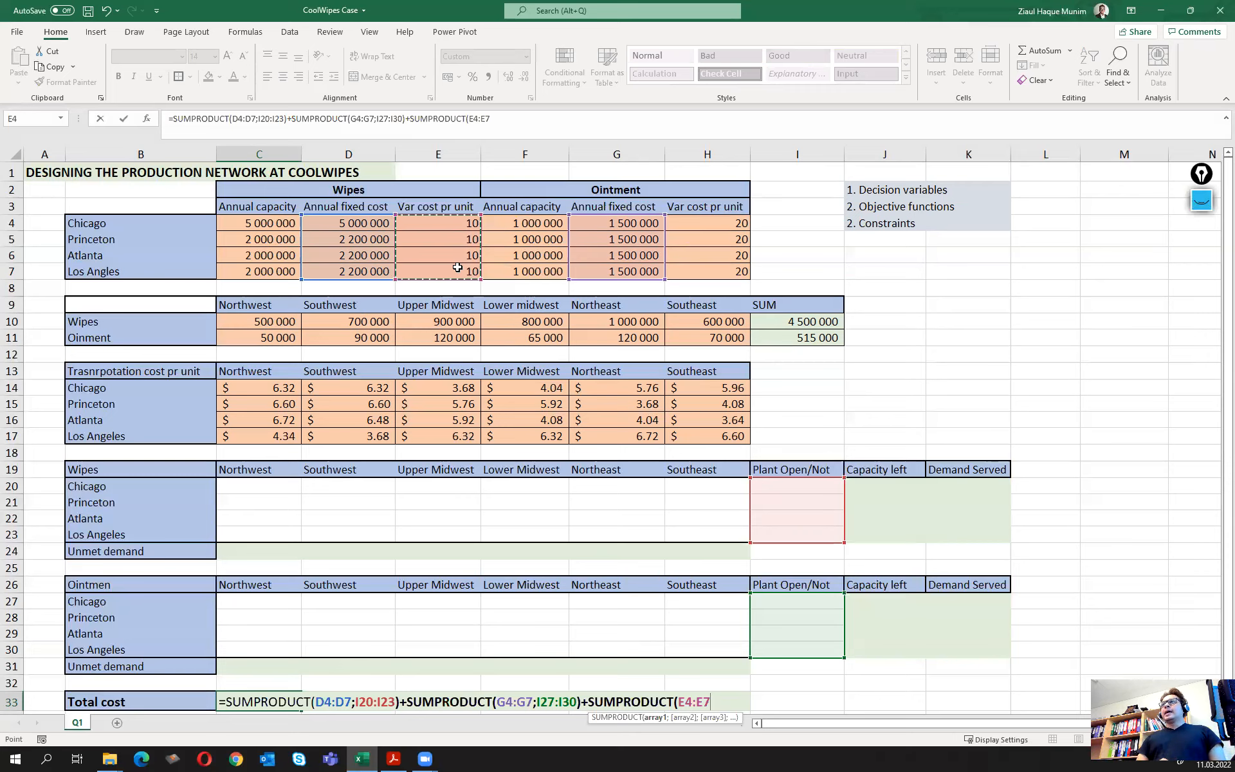
pyautogui.write(';')
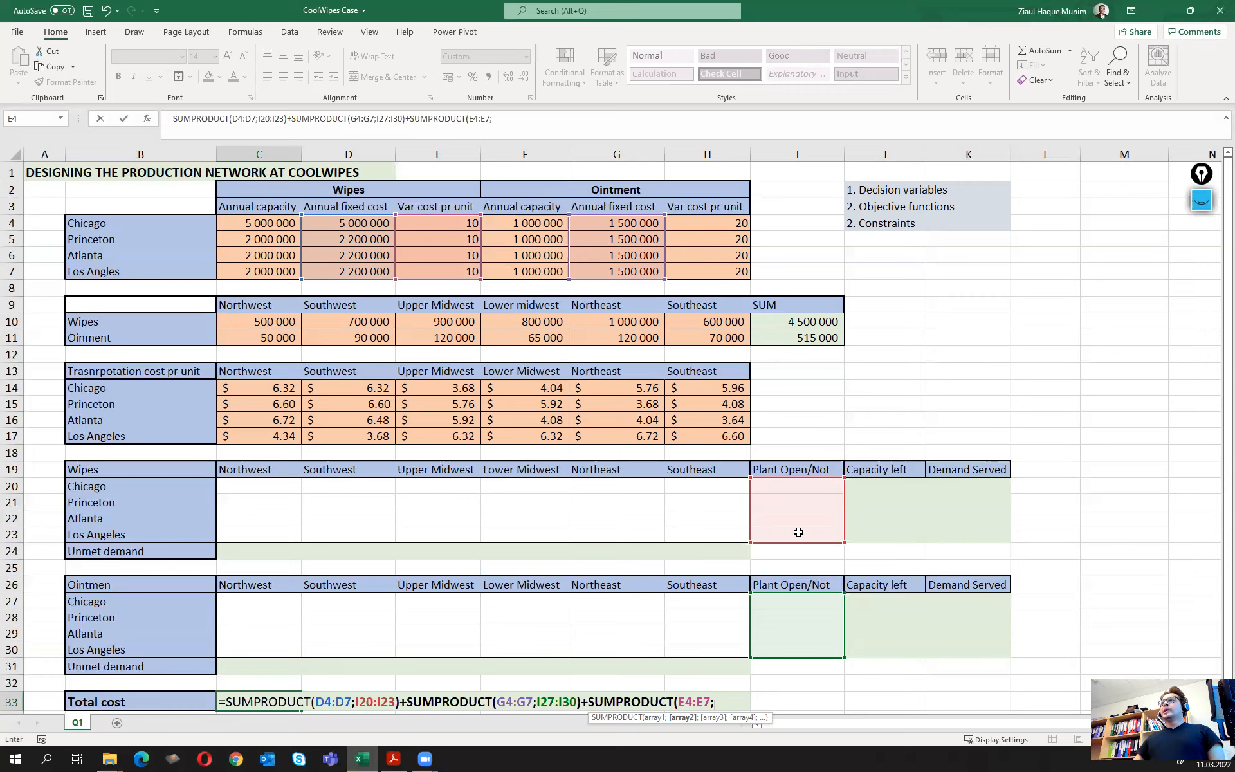
pyautogui.moveTo(790, 487); pyautogui.dragTo(792, 537)
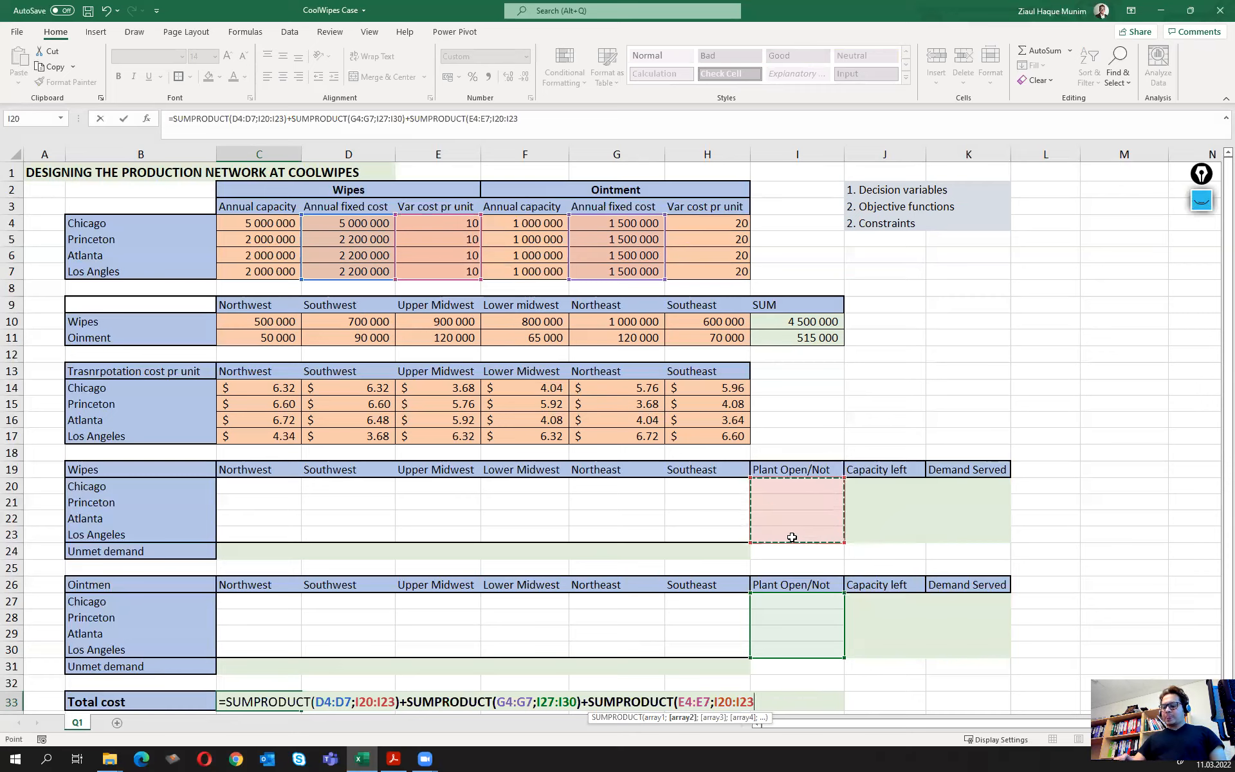
pyautogui.write(';')
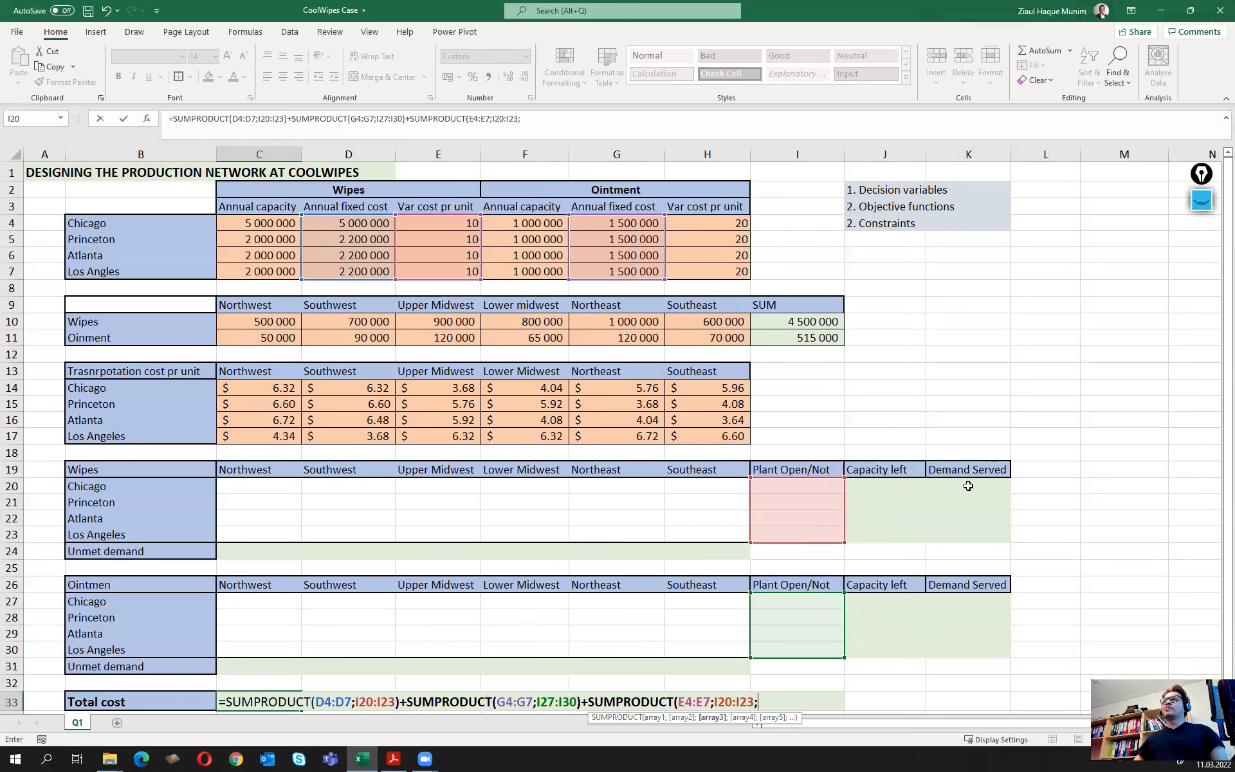
pyautogui.moveTo(968, 485); pyautogui.dragTo(968, 535)
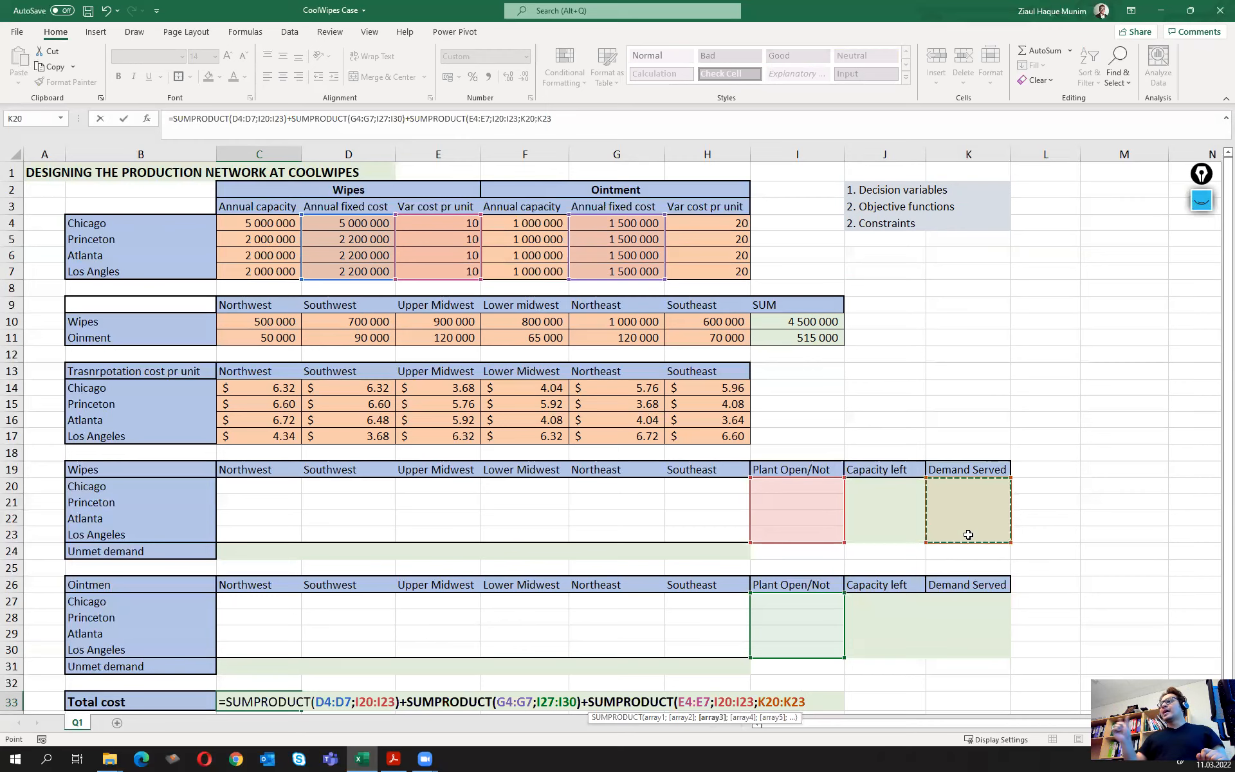
# Add the ointment variable cost term SUMPRODUCT(H4:H7;I27:I30;K27:K30) to the total cost formula in C33
pyautogui.write(')+sum')
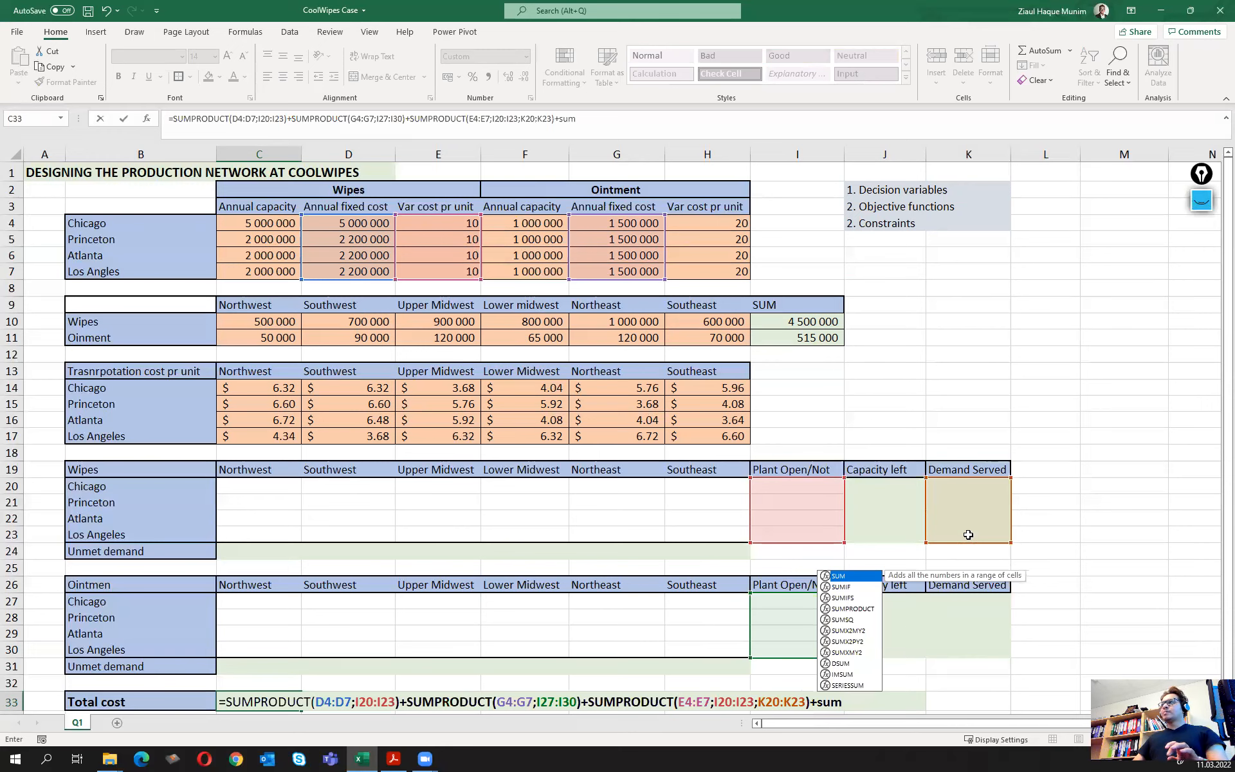
pyautogui.doubleClick(862, 610)
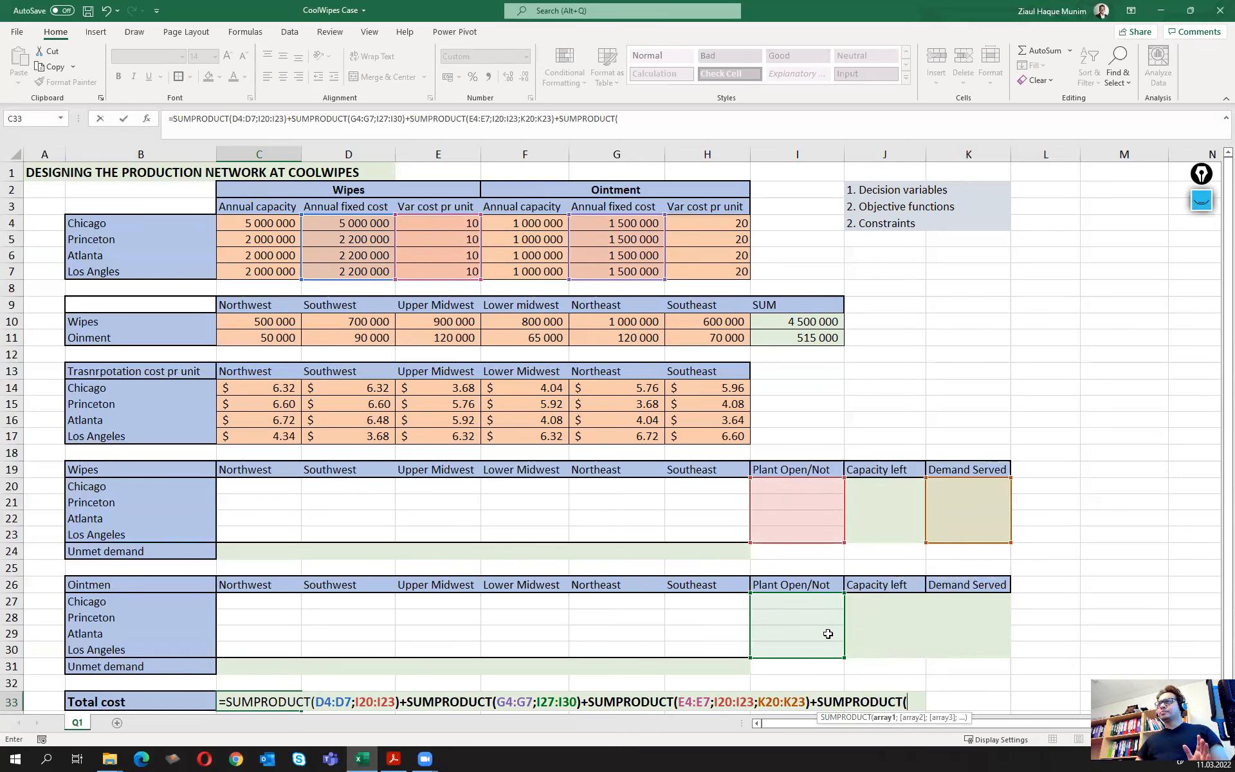
pyautogui.moveTo(730, 226); pyautogui.dragTo(727, 268)
pyautogui.write(';')
pyautogui.moveTo(792, 601); pyautogui.dragTo(794, 646)
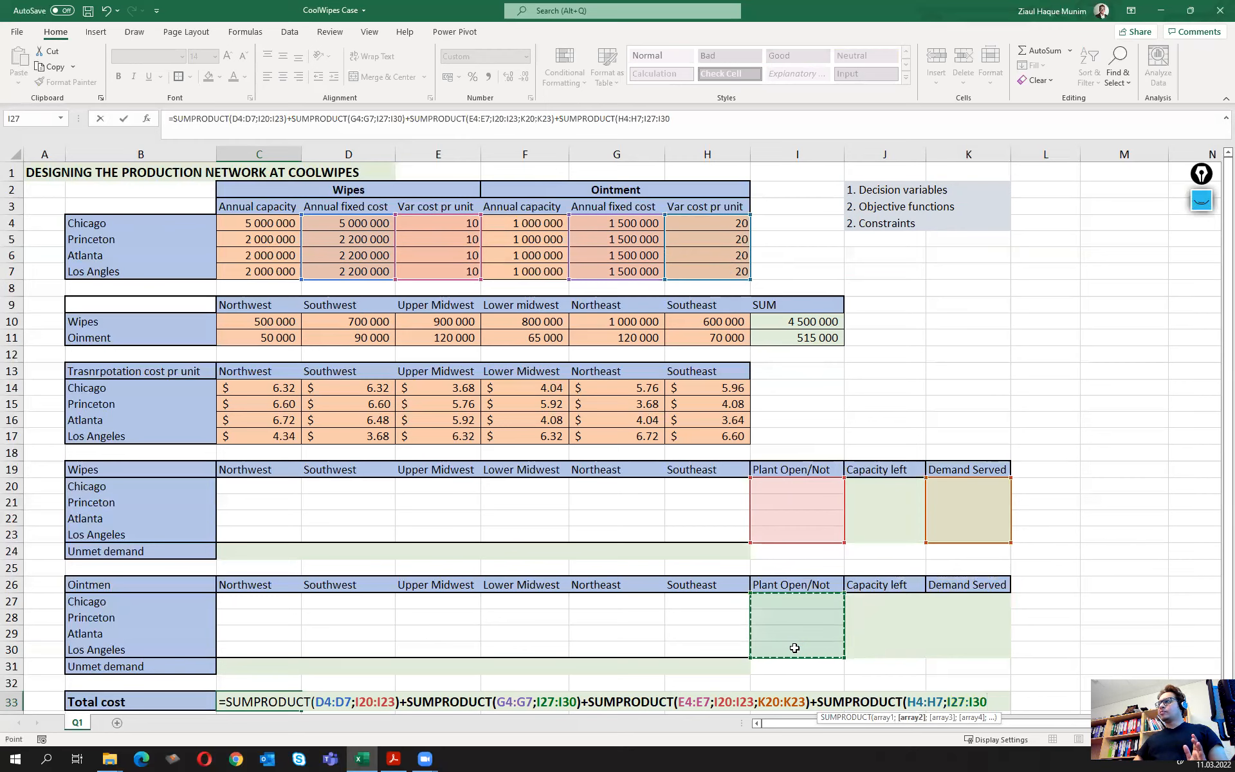
pyautogui.write(';')
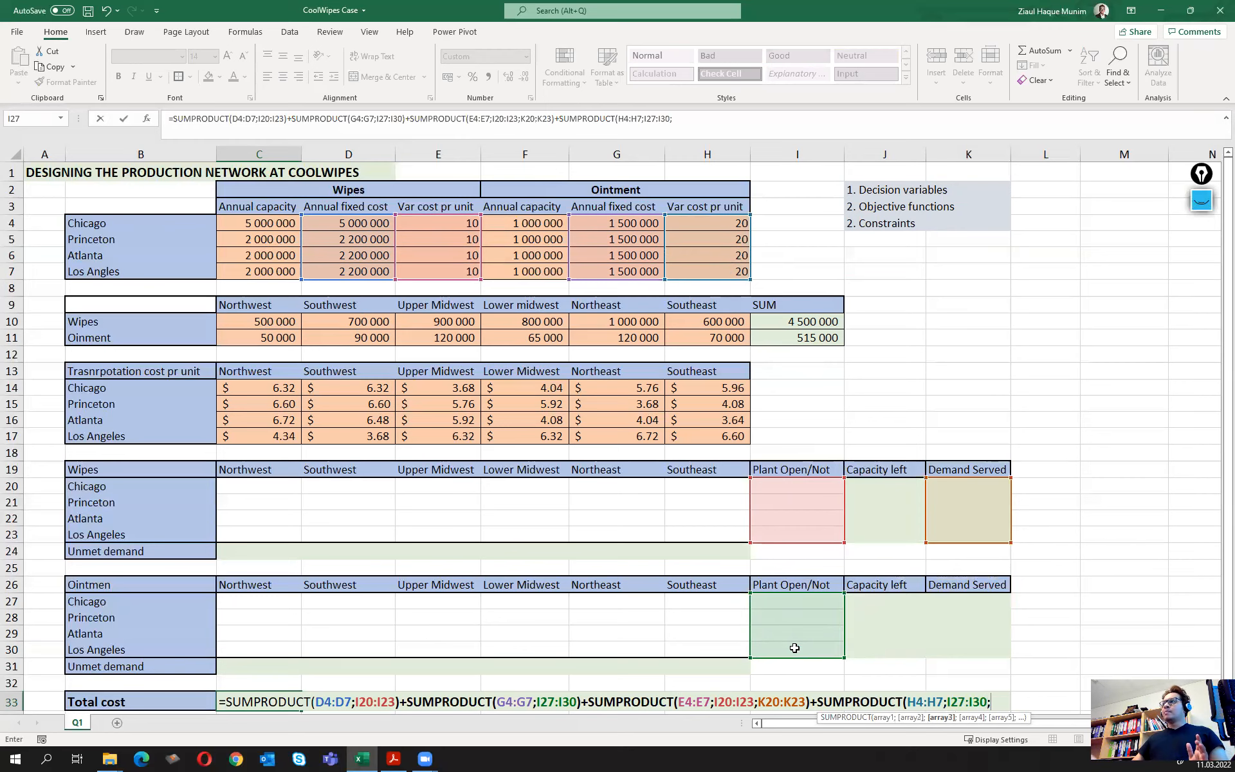
pyautogui.moveTo(962, 601); pyautogui.dragTo(965, 648)
pyautogui.write(')')
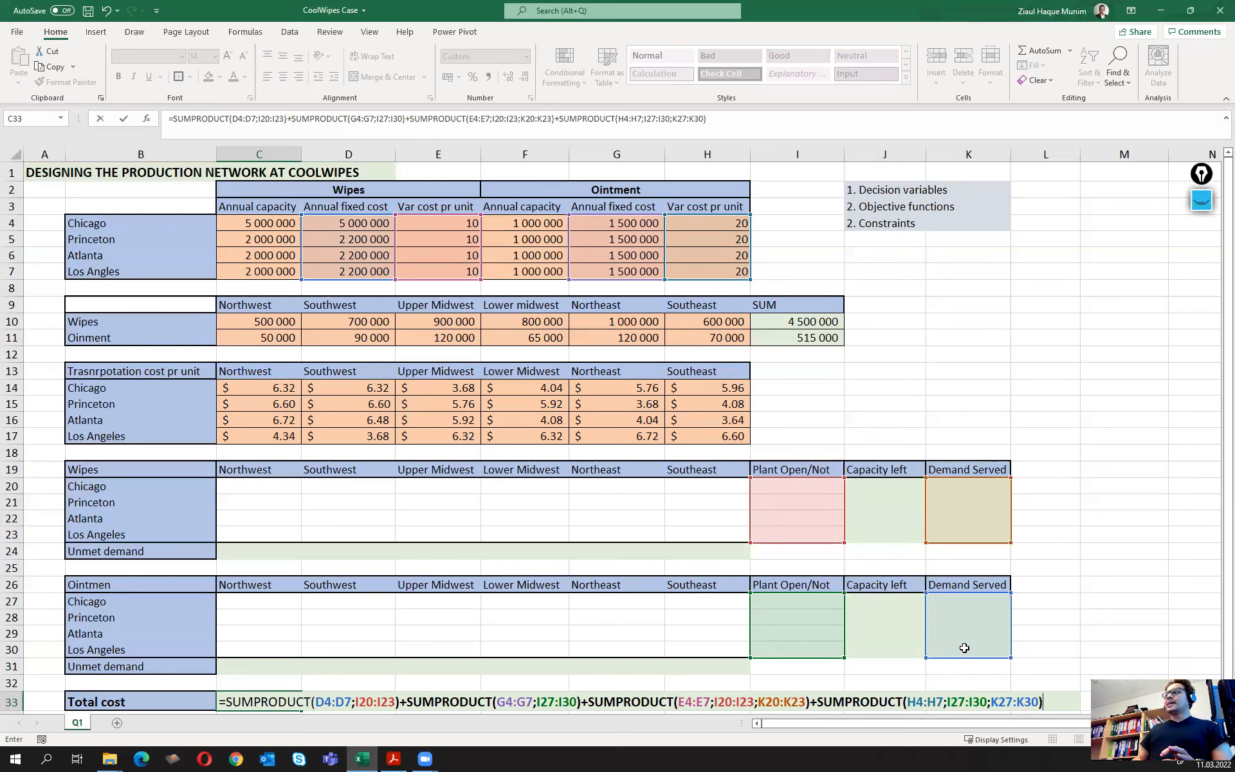
# Add the wipes transportation cost term SUMPRODUCT(C14:H17;C20:H23) to the total cost formula in C33
pyautogui.write('+')
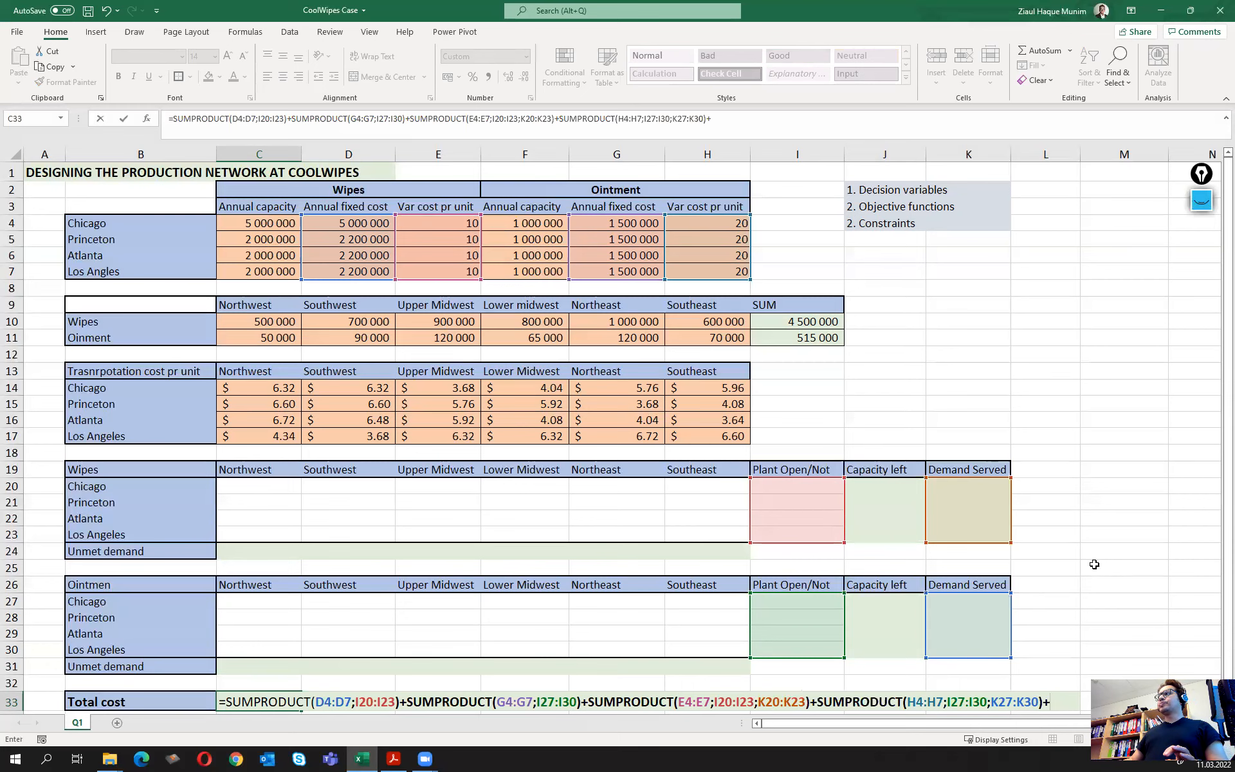
pyautogui.scroll(-1, 1088, 556)
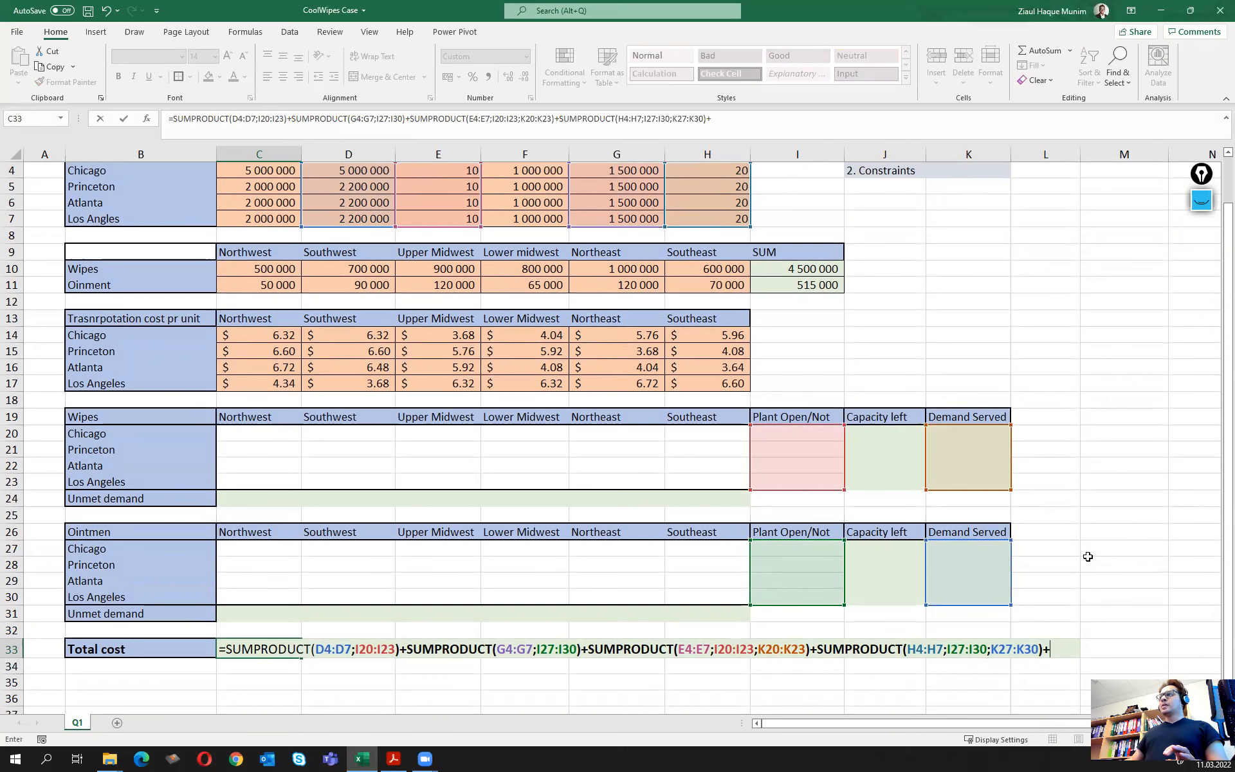
pyautogui.write('sum')
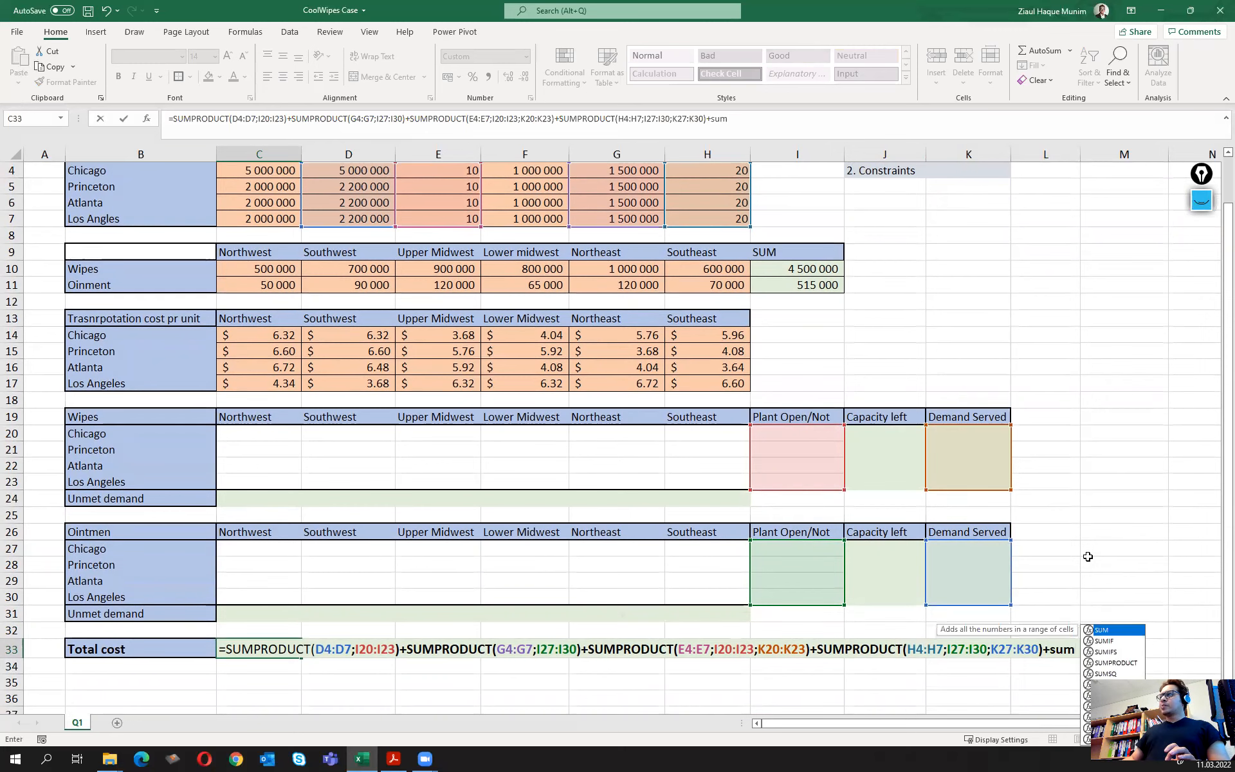
pyautogui.write('p')
pyautogui.press('Tab')
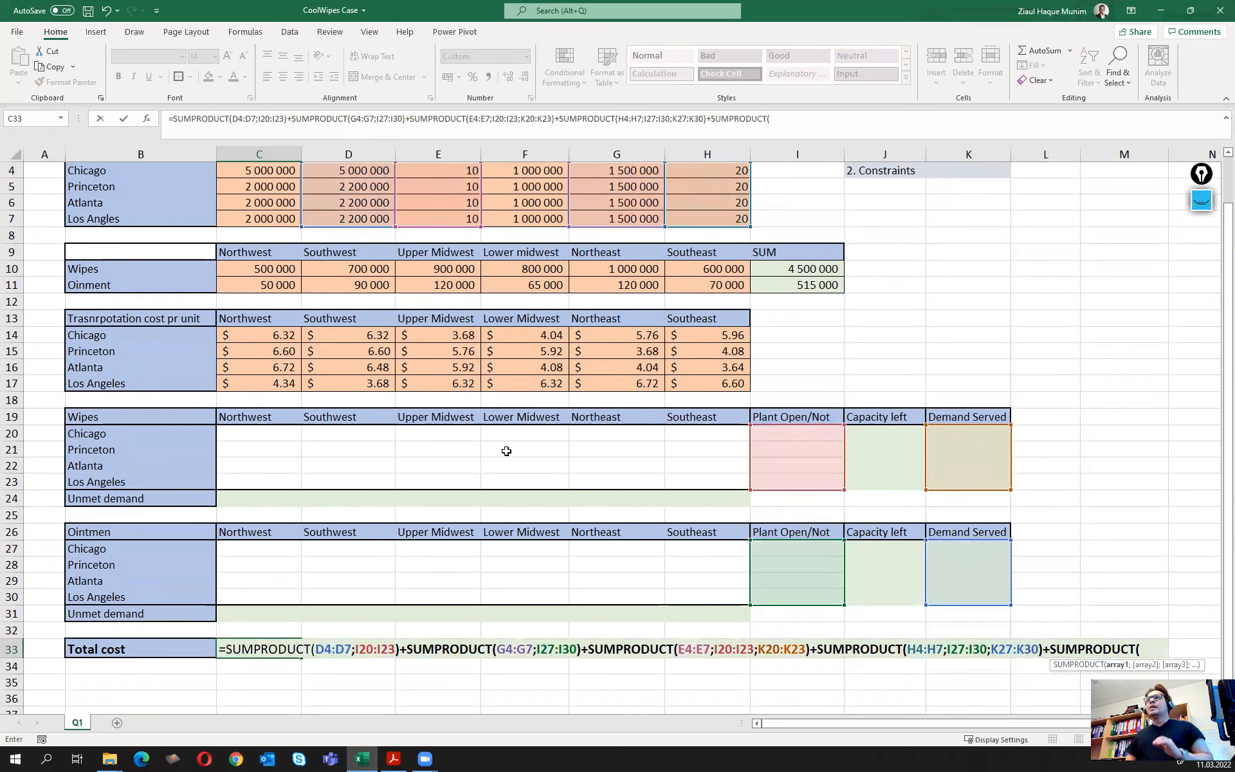
pyautogui.moveTo(259, 333); pyautogui.dragTo(709, 383)
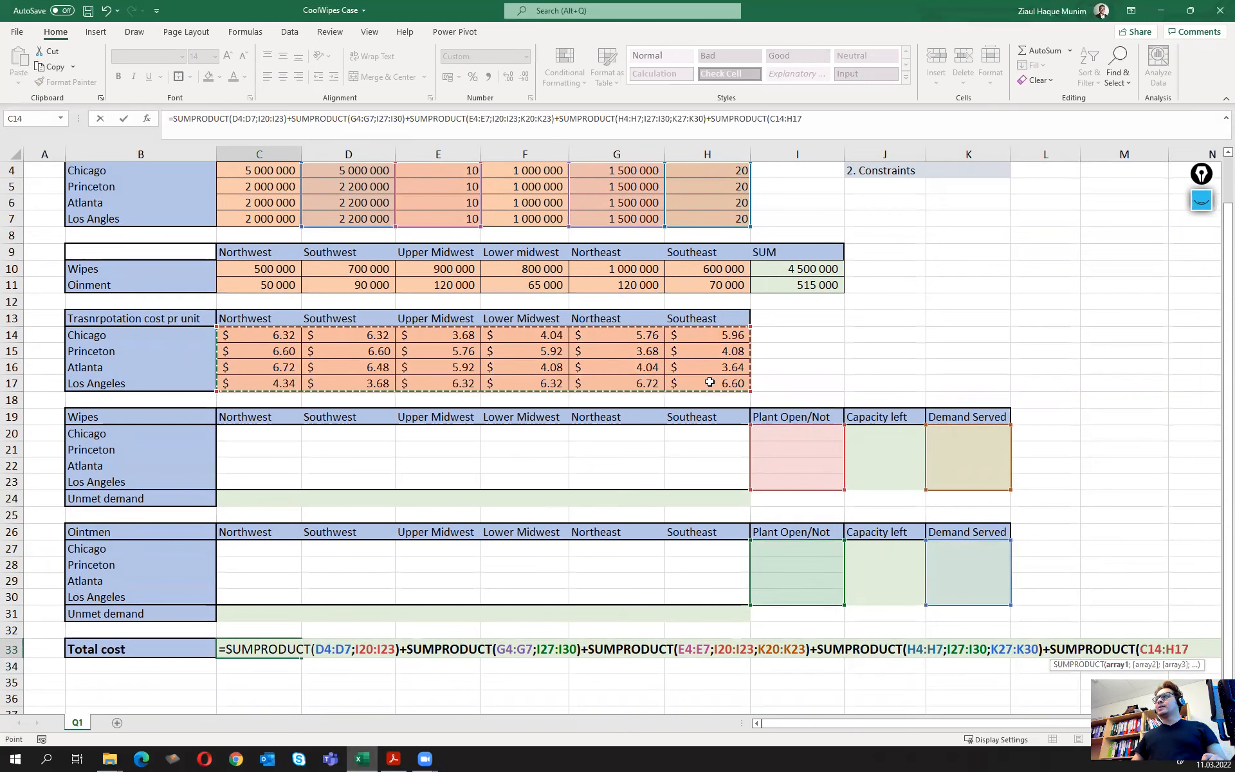
pyautogui.write(';')
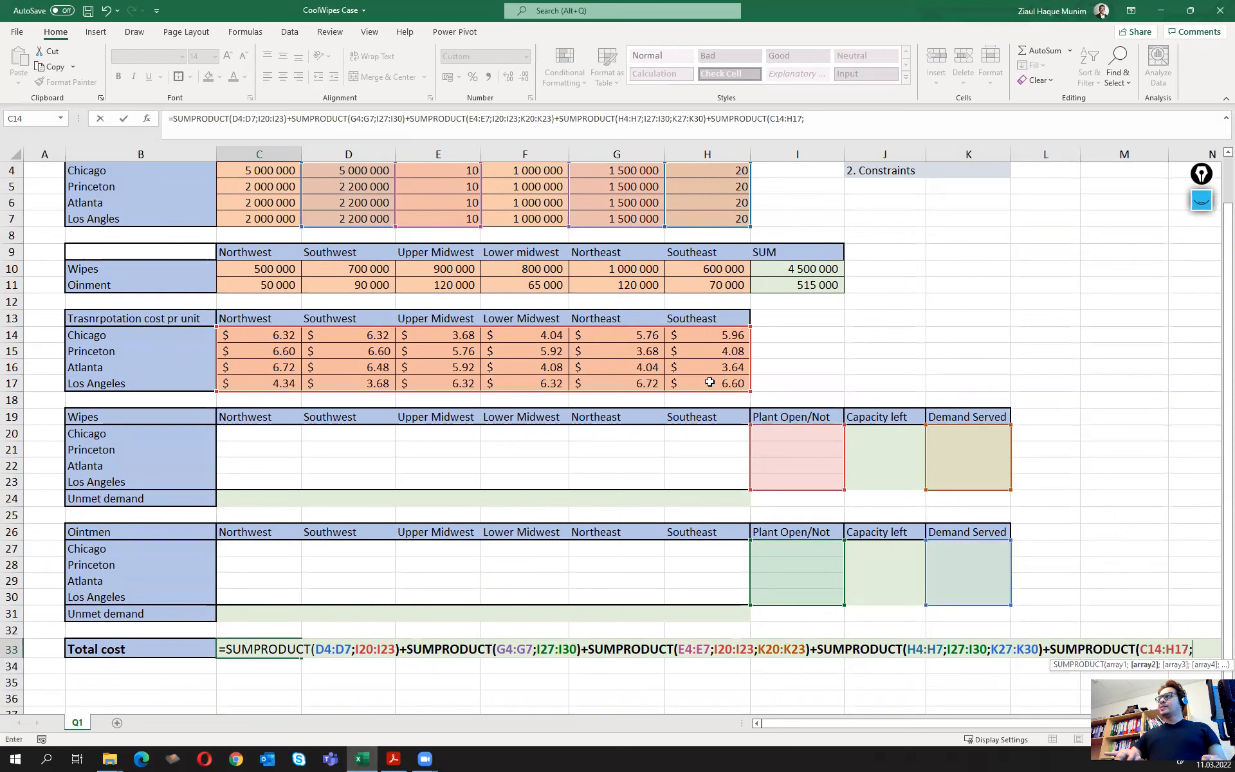
pyautogui.click(267, 434)
pyautogui.moveTo(267, 435); pyautogui.dragTo(683, 485)
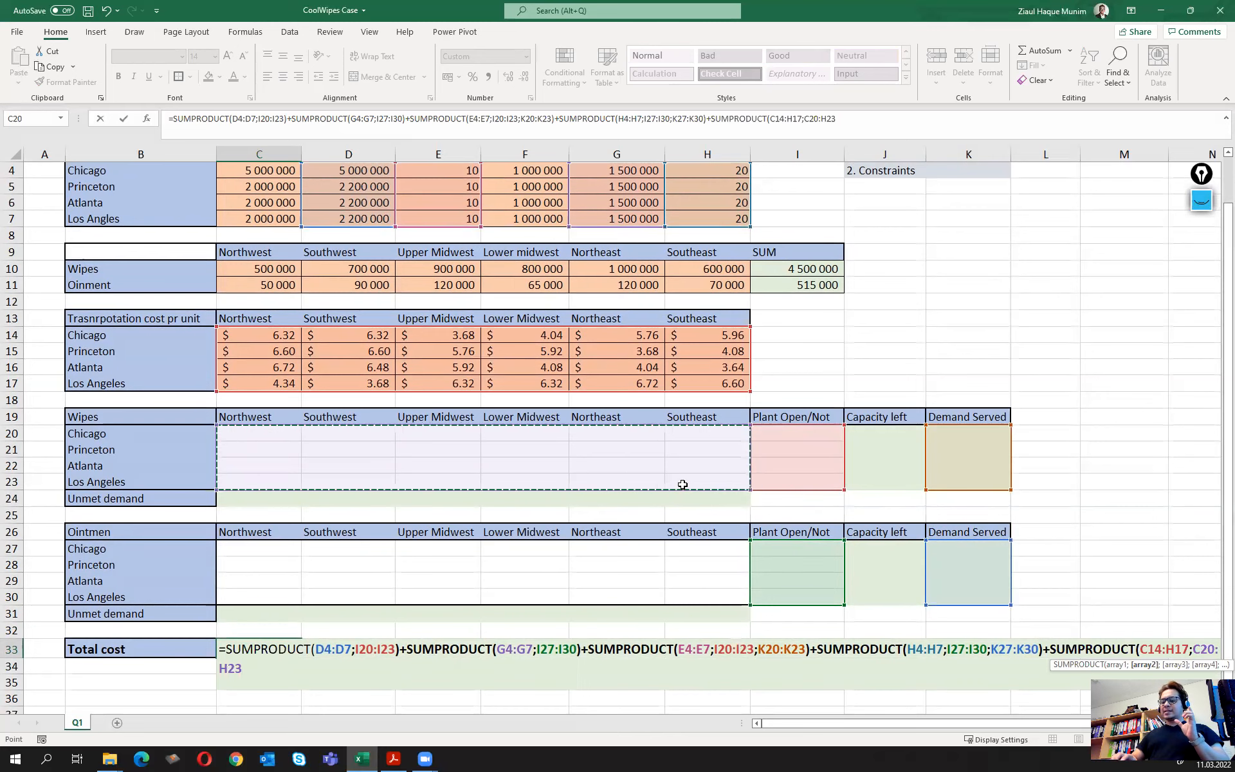
pyautogui.write(')')
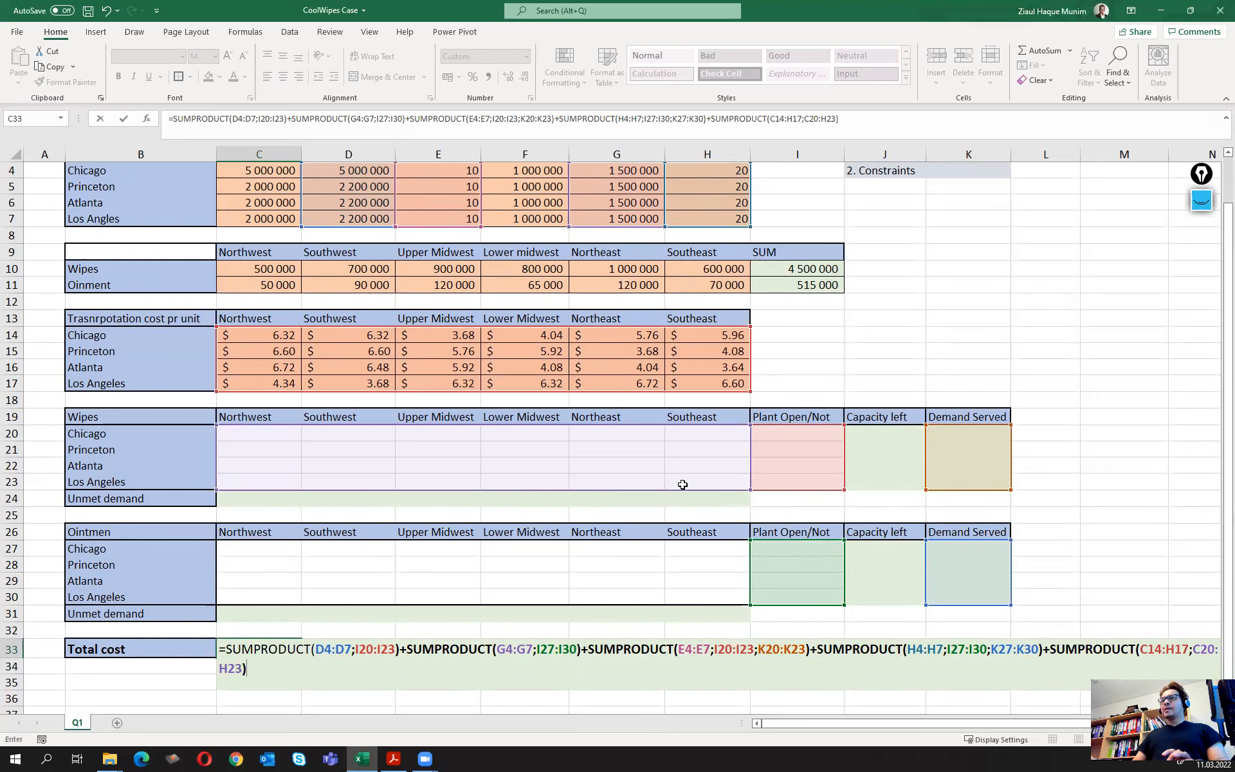
# Complete the total cost formula in C33 with the ointment transportation cost term SUMPRODUCT(C14:H17;C27:H30)
pyautogui.write('+')
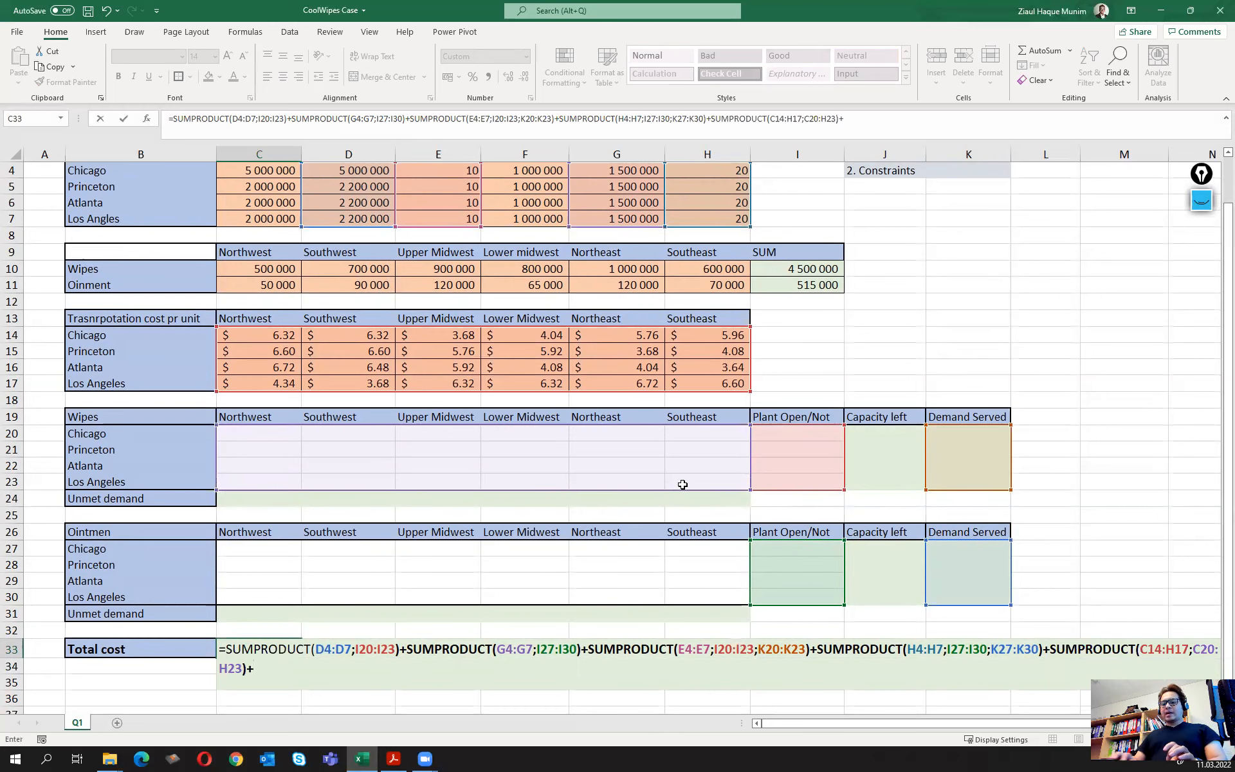
pyautogui.write('sum')
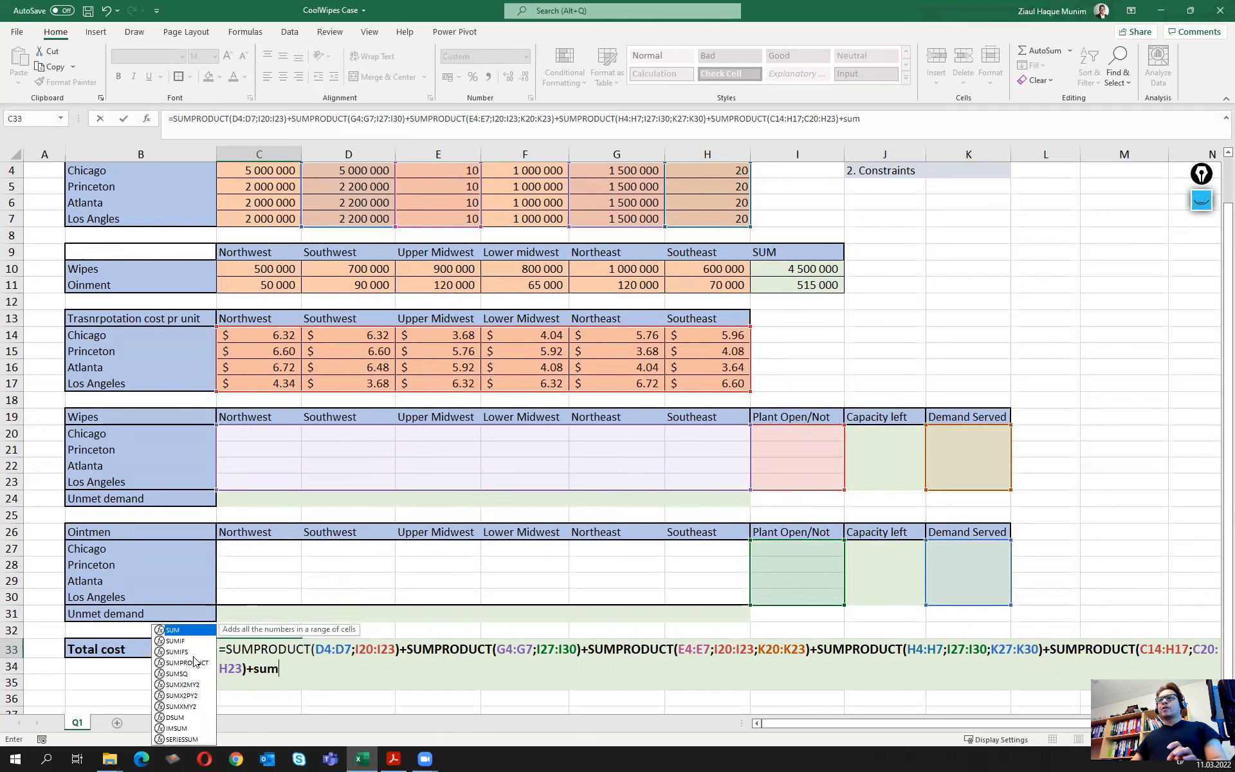
pyautogui.doubleClick(186, 662)
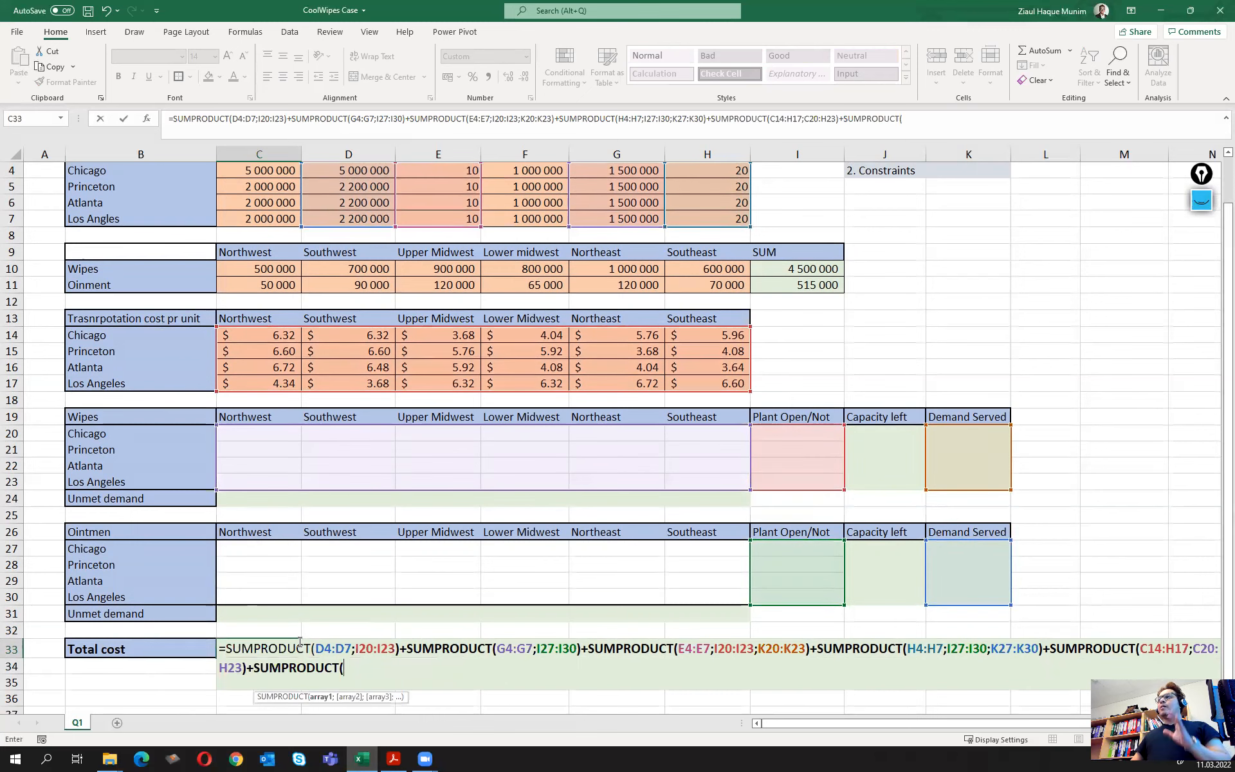
pyautogui.click(259, 334)
pyautogui.moveTo(303, 347); pyautogui.dragTo(699, 382)
pyautogui.write(';')
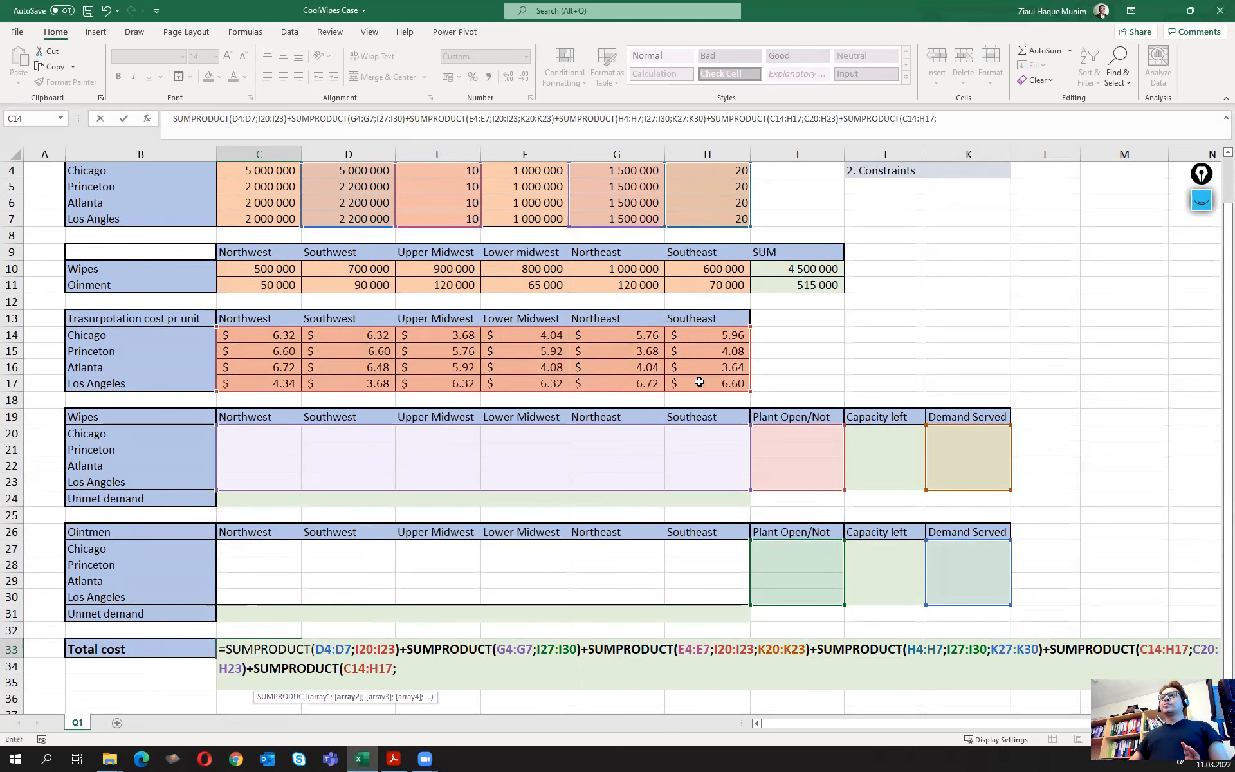
pyautogui.moveTo(281, 550); pyautogui.dragTo(685, 591)
pyautogui.write(')')
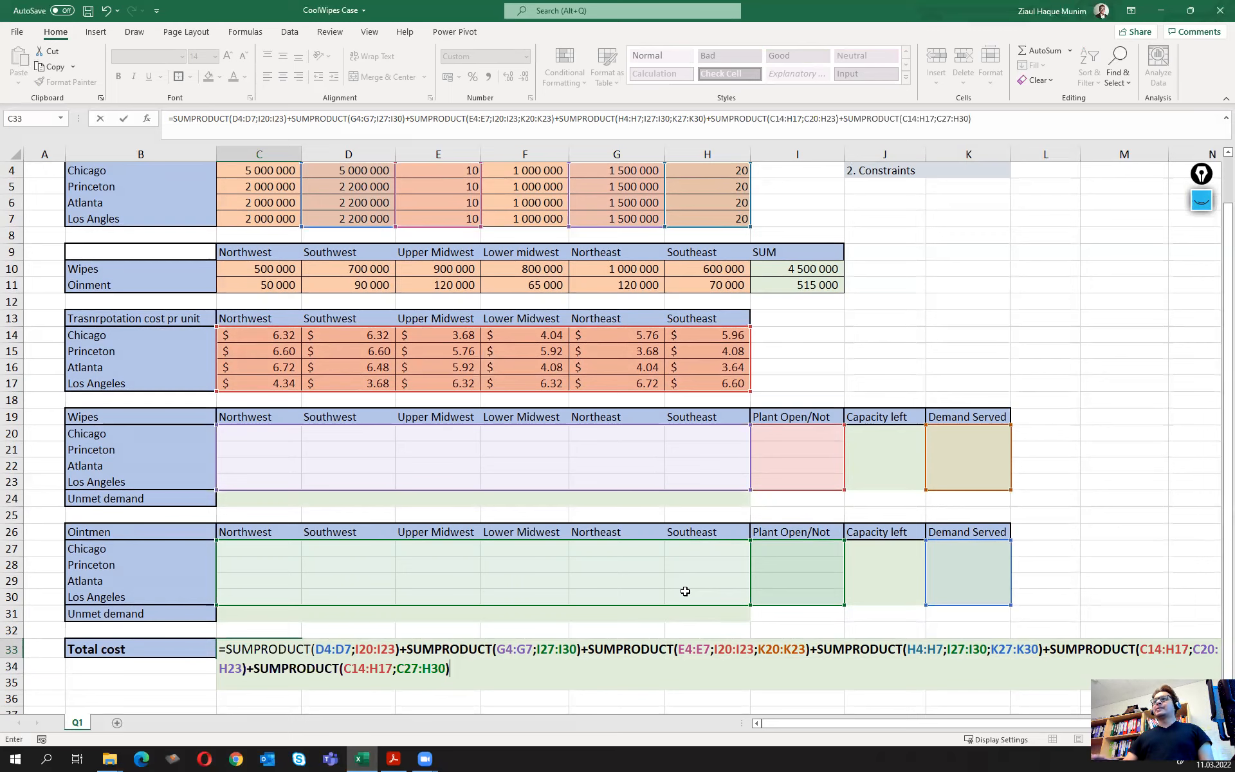
pyautogui.press('Return')
pyautogui.click(239, 643)
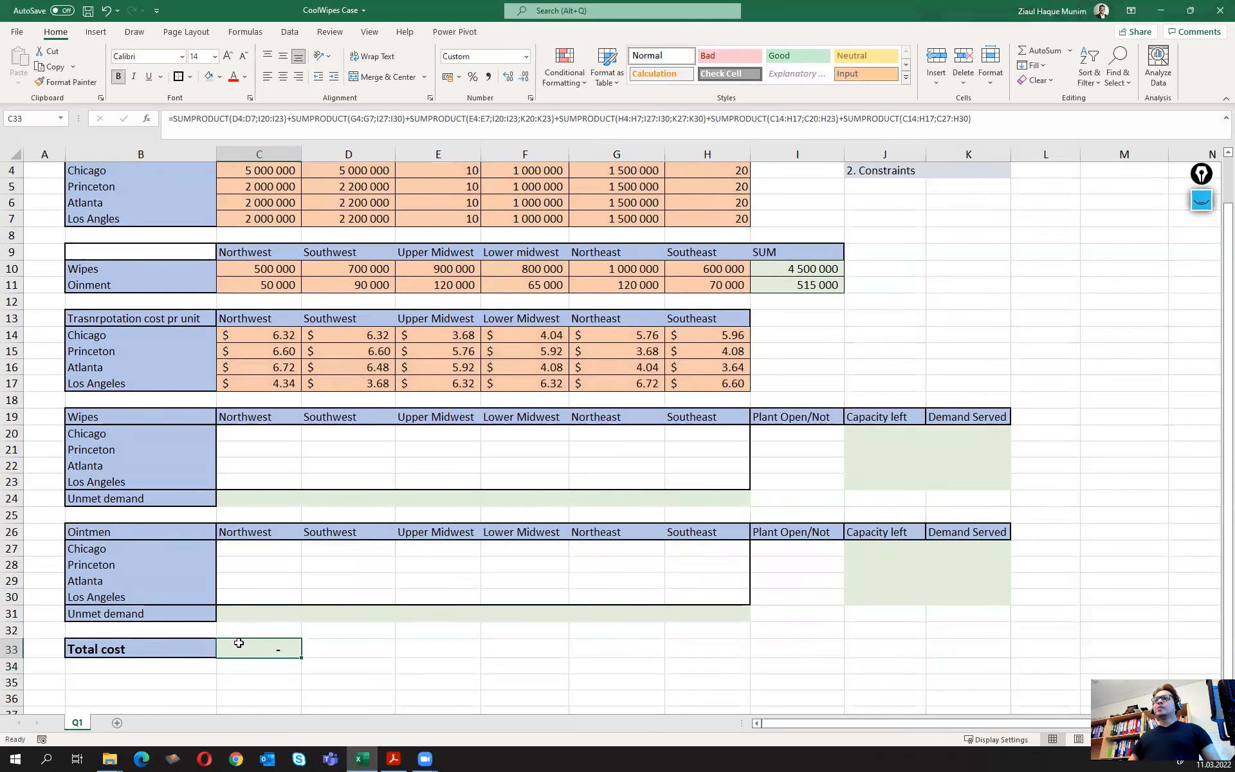
# Review the wipes table's Capacity left column and Unmet demand row as the constraints that need formulas
pyautogui.scroll(1, 311, 629)
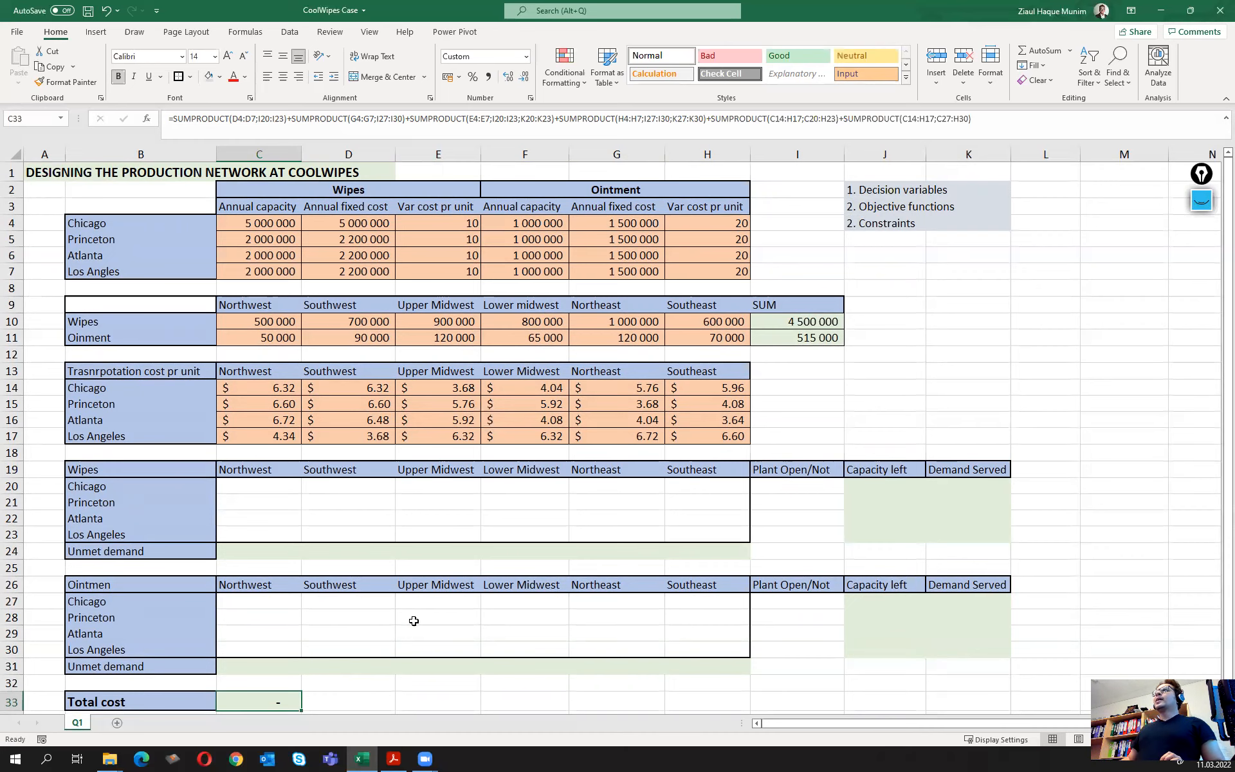
pyautogui.scroll(-1, 414, 620)
pyautogui.scroll(1, 807, 375)
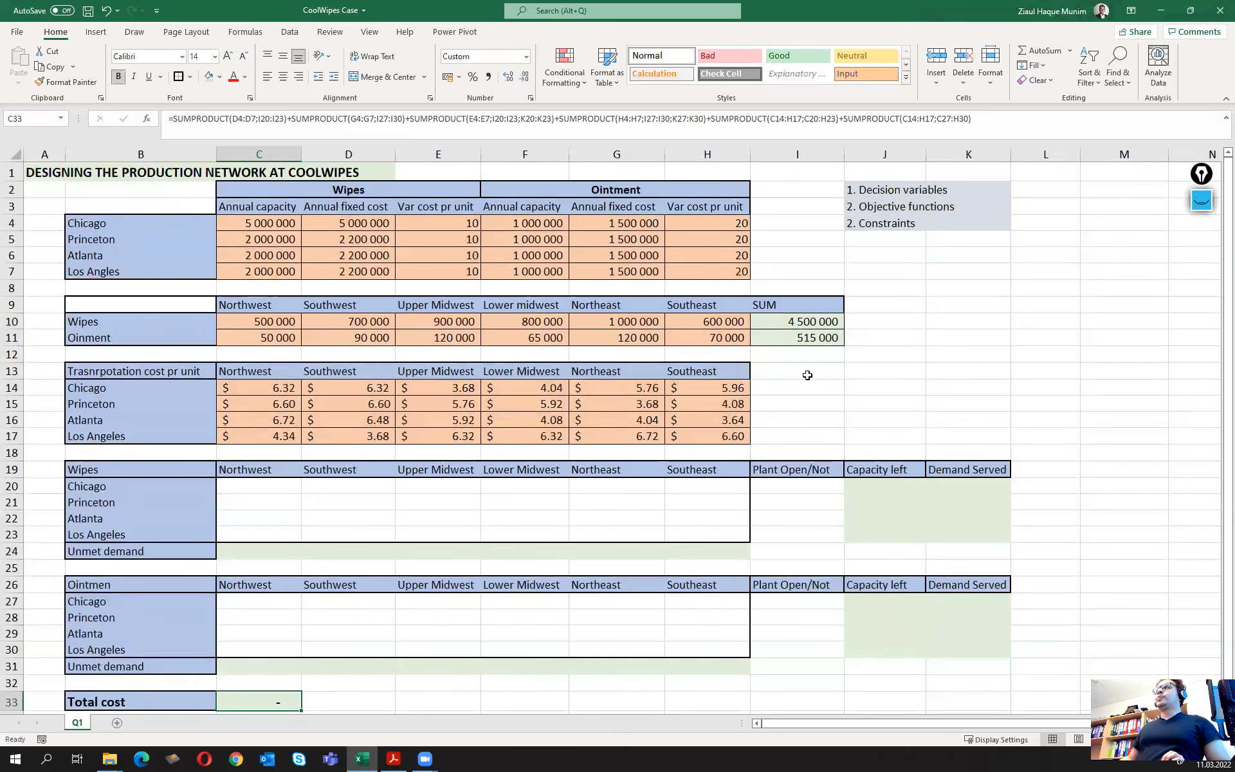
pyautogui.click(885, 482)
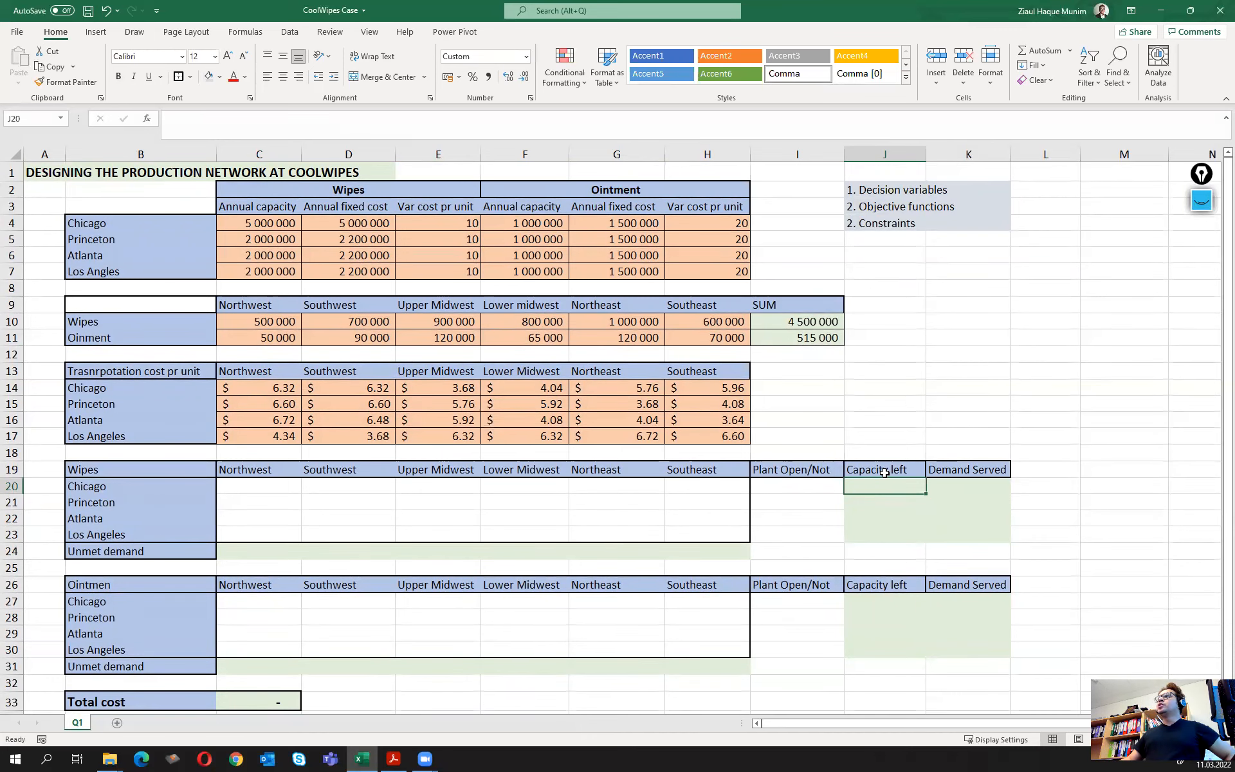
pyautogui.click(896, 470)
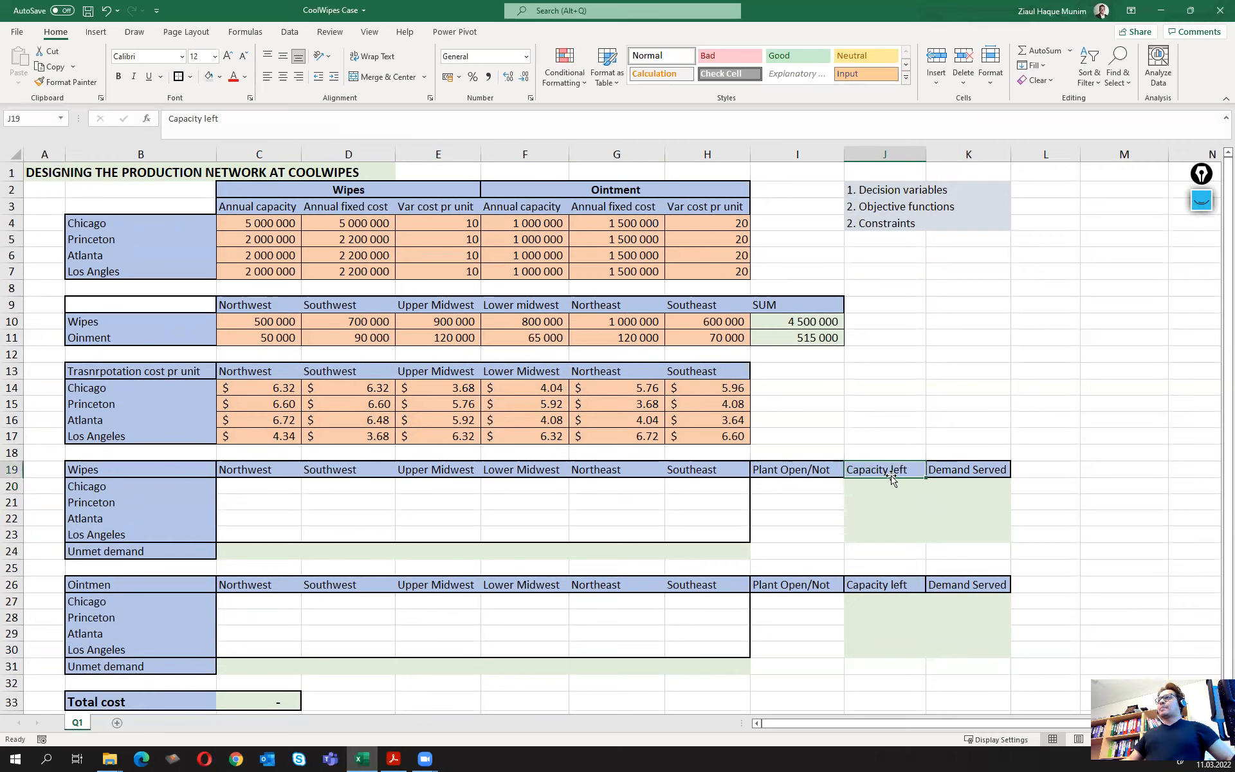
pyautogui.click(142, 551)
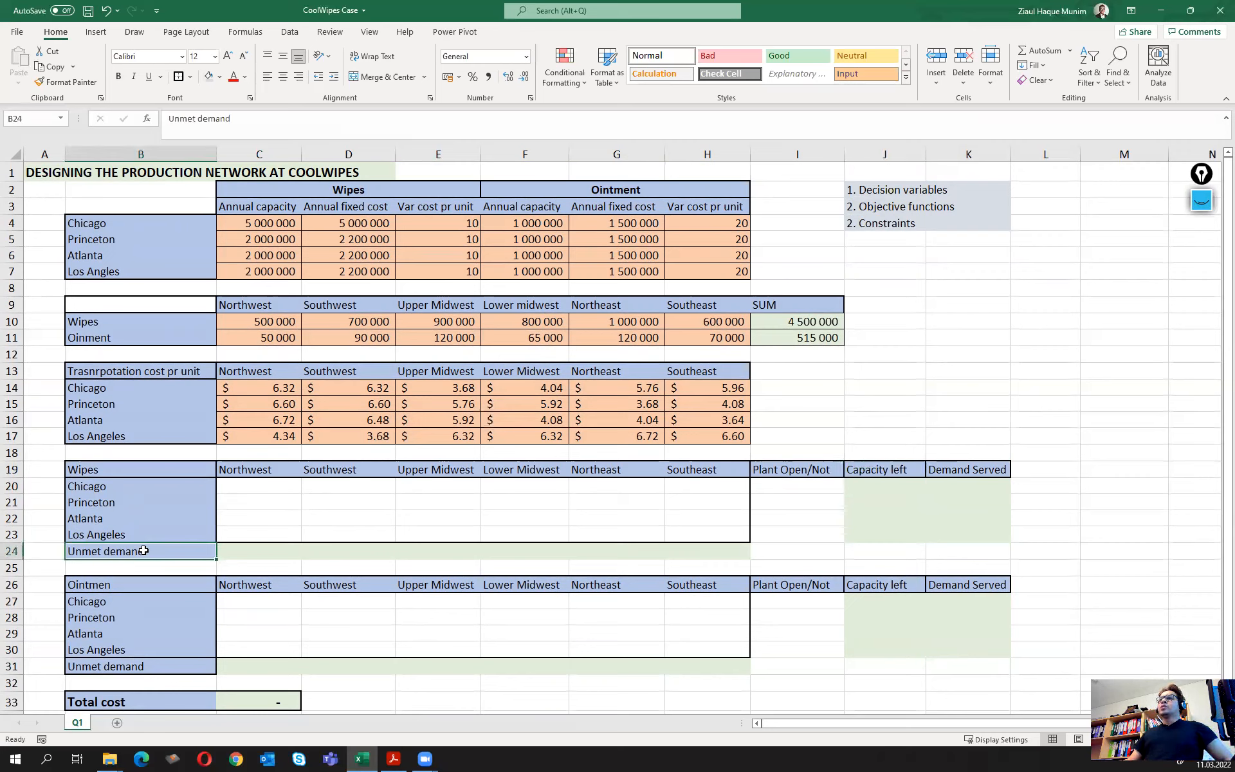
pyautogui.click(913, 462)
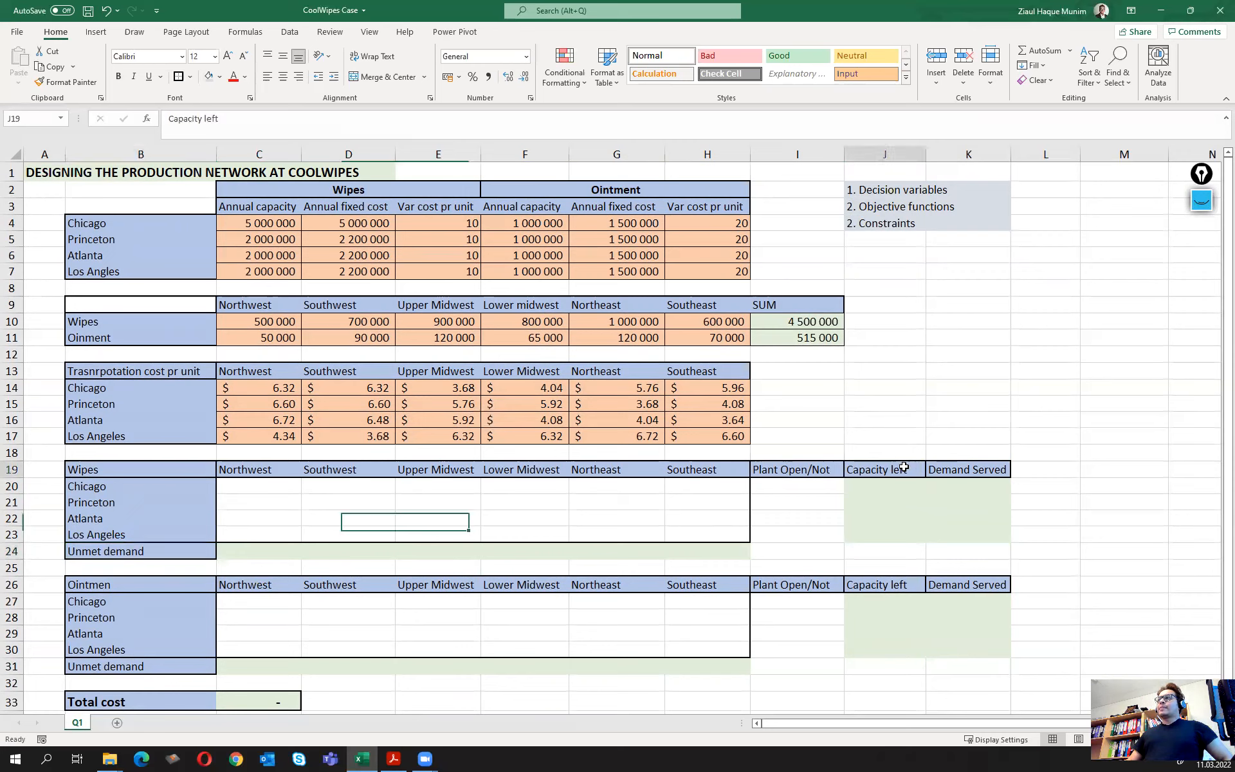
pyautogui.click(130, 555)
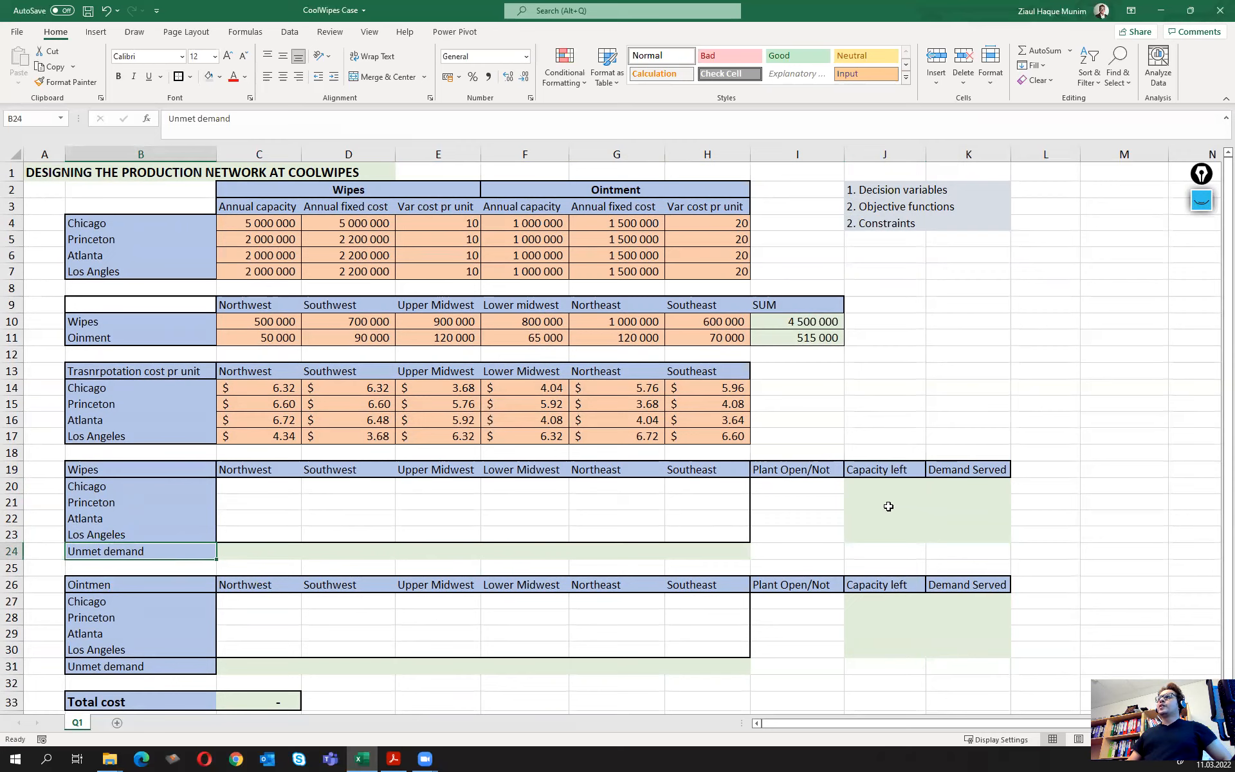
# Enter =C4*I20-SUM(C20:H20) in J20 to calculate the Chicago plant's remaining wipes capacity
pyautogui.click(888, 483)
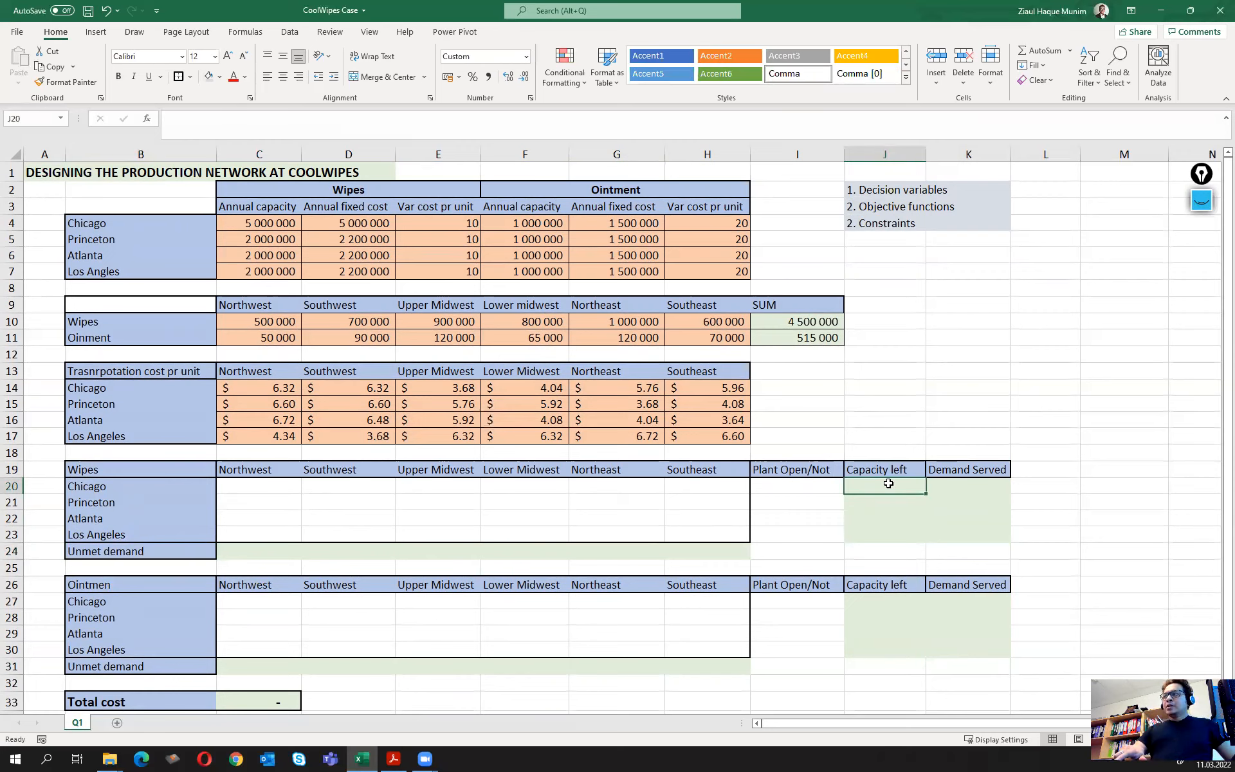
pyautogui.write('=')
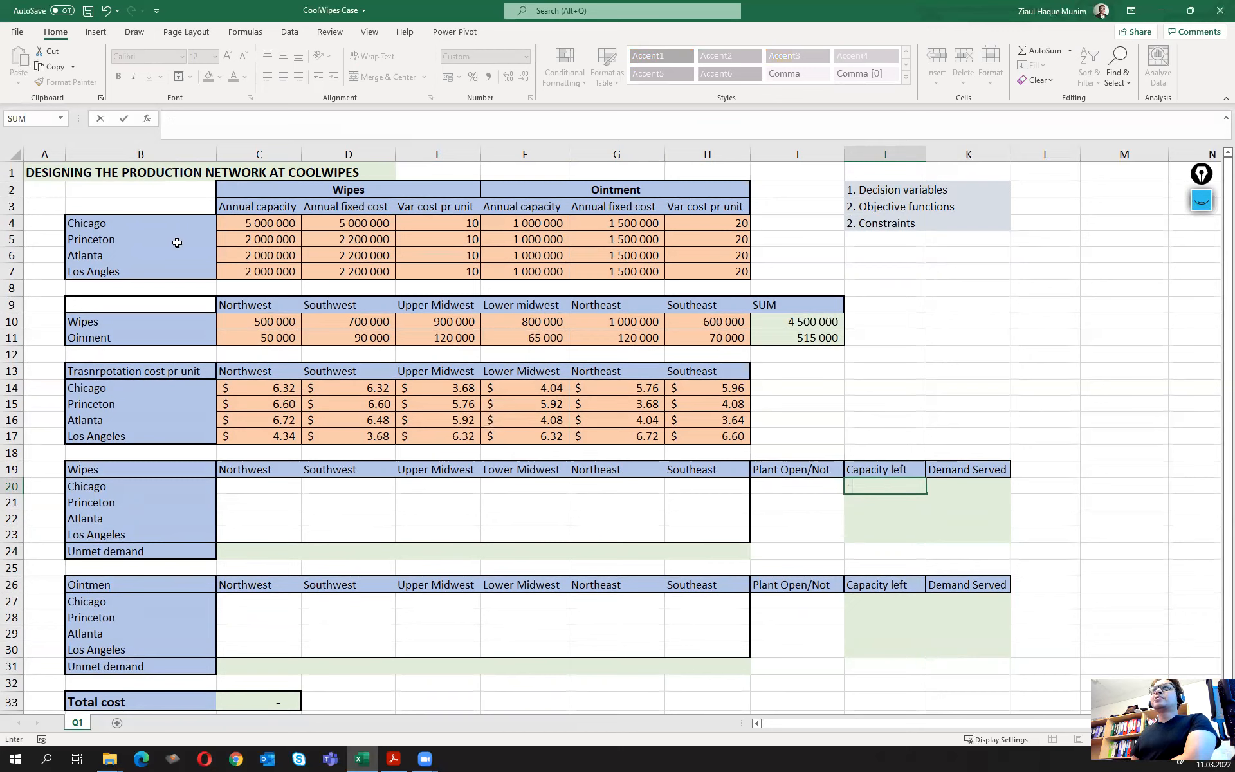
pyautogui.click(264, 222)
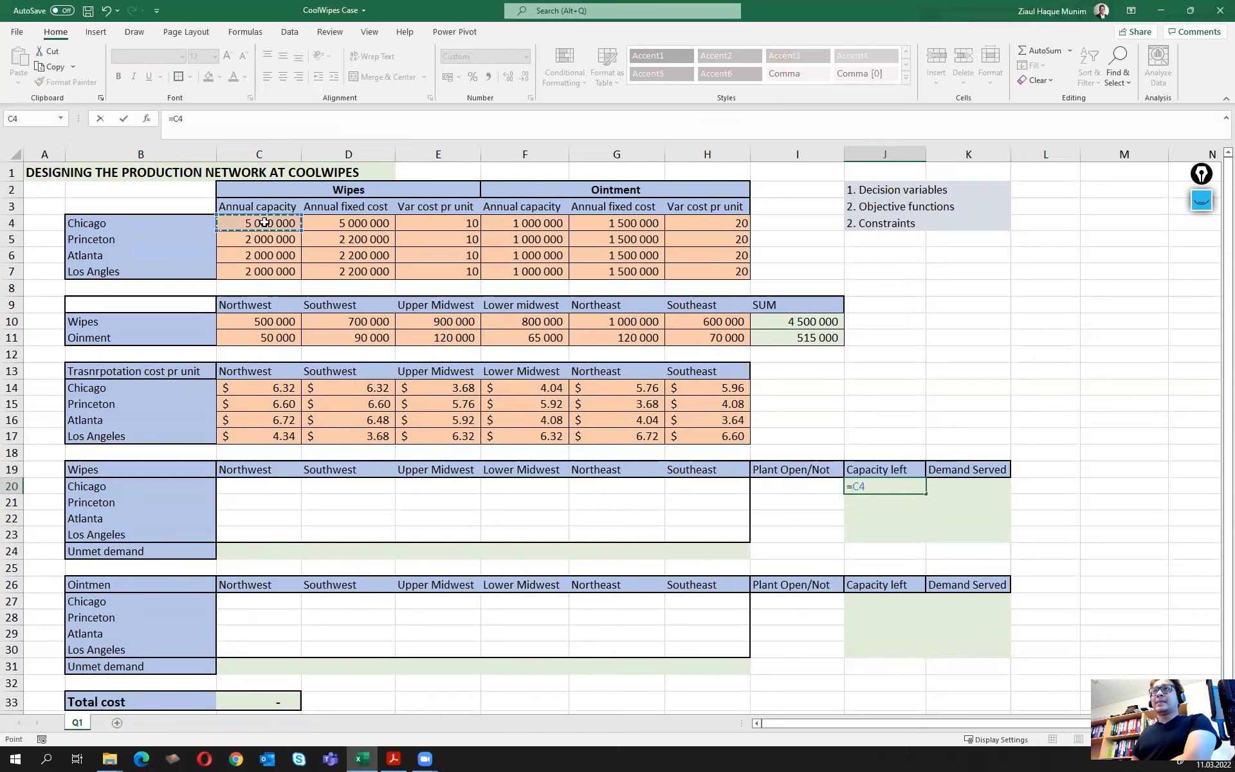
pyautogui.write('*')
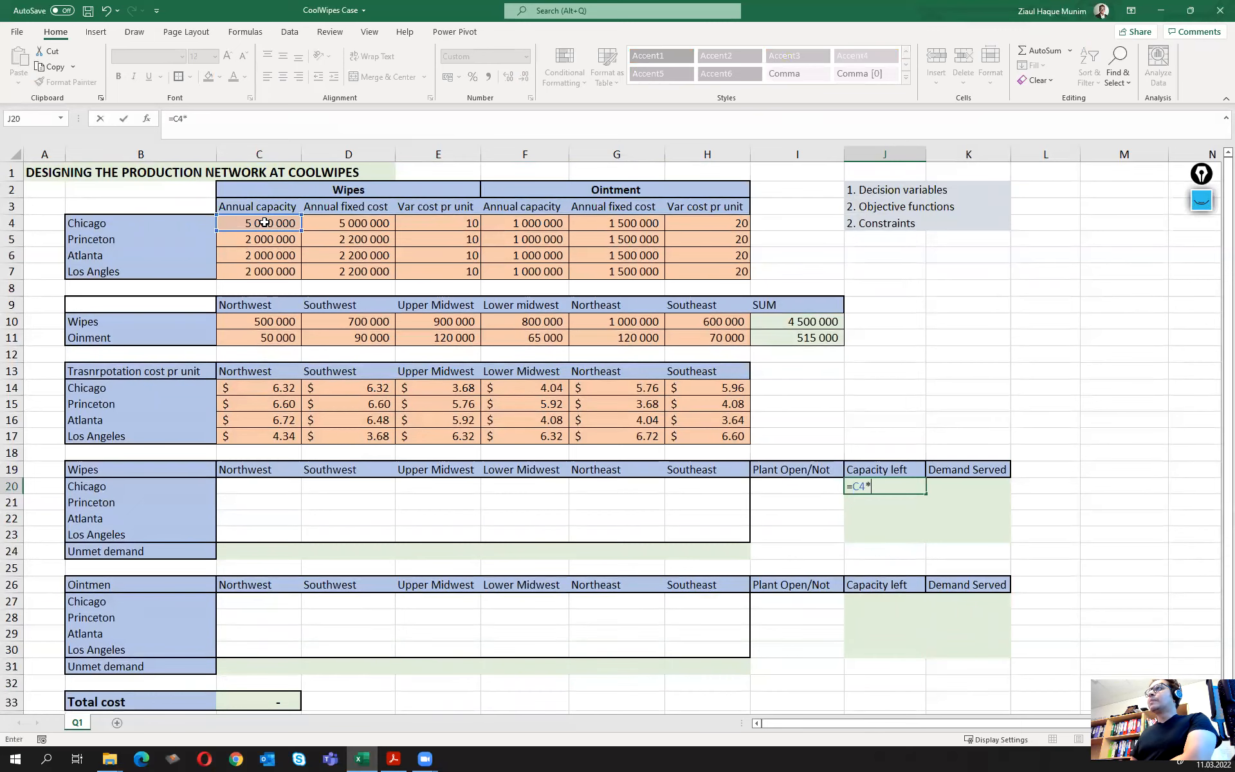
pyautogui.click(788, 487)
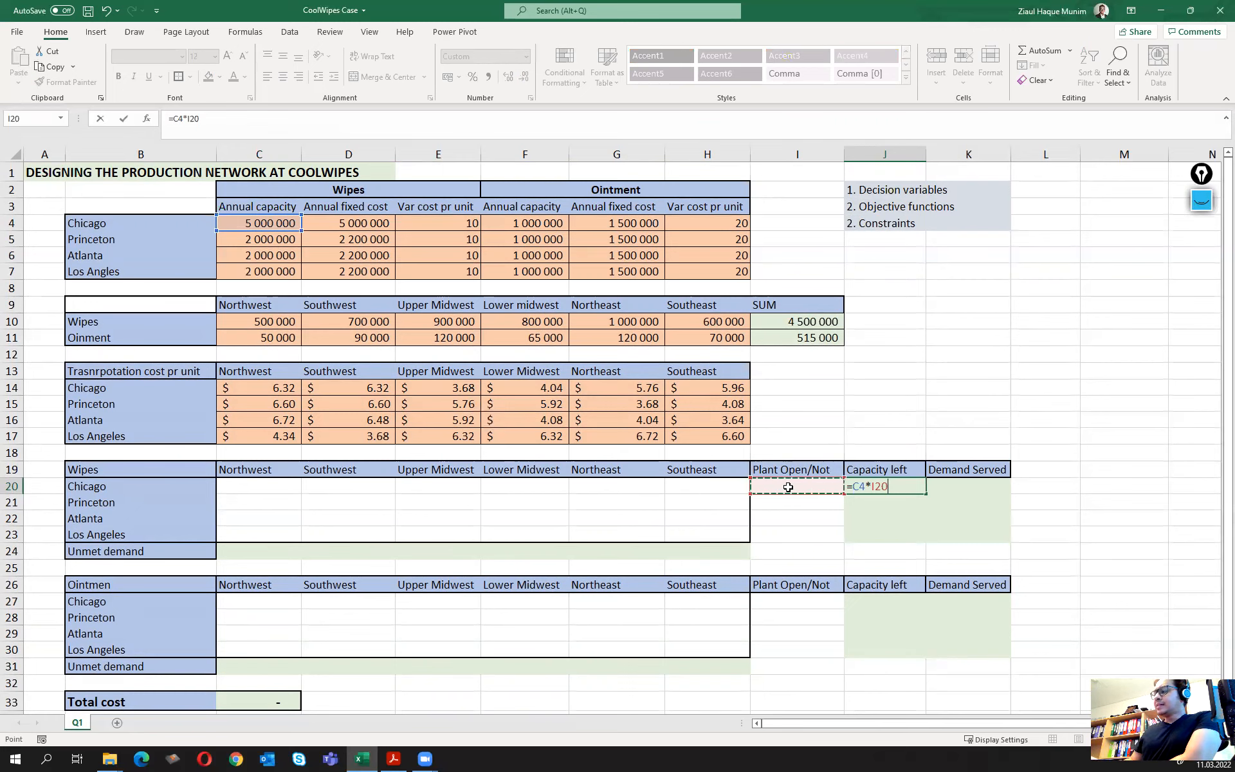
pyautogui.write('-')
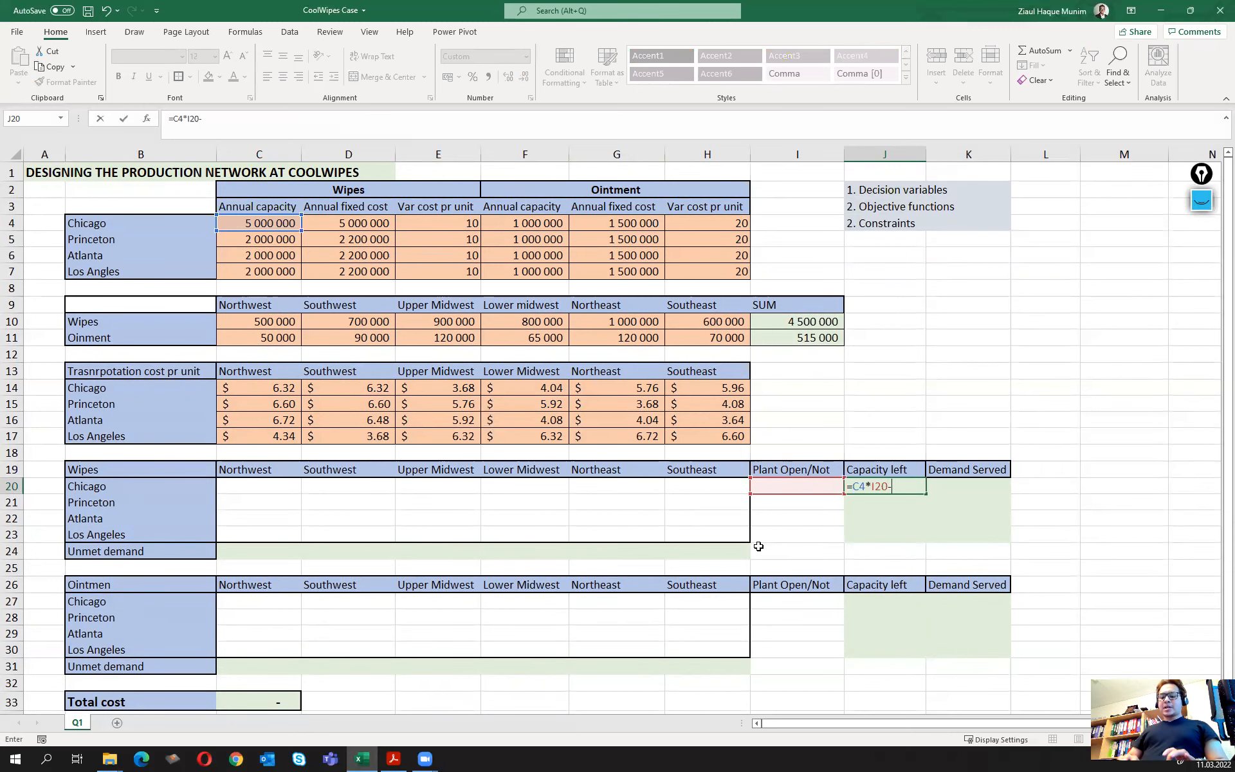
pyautogui.write('sum')
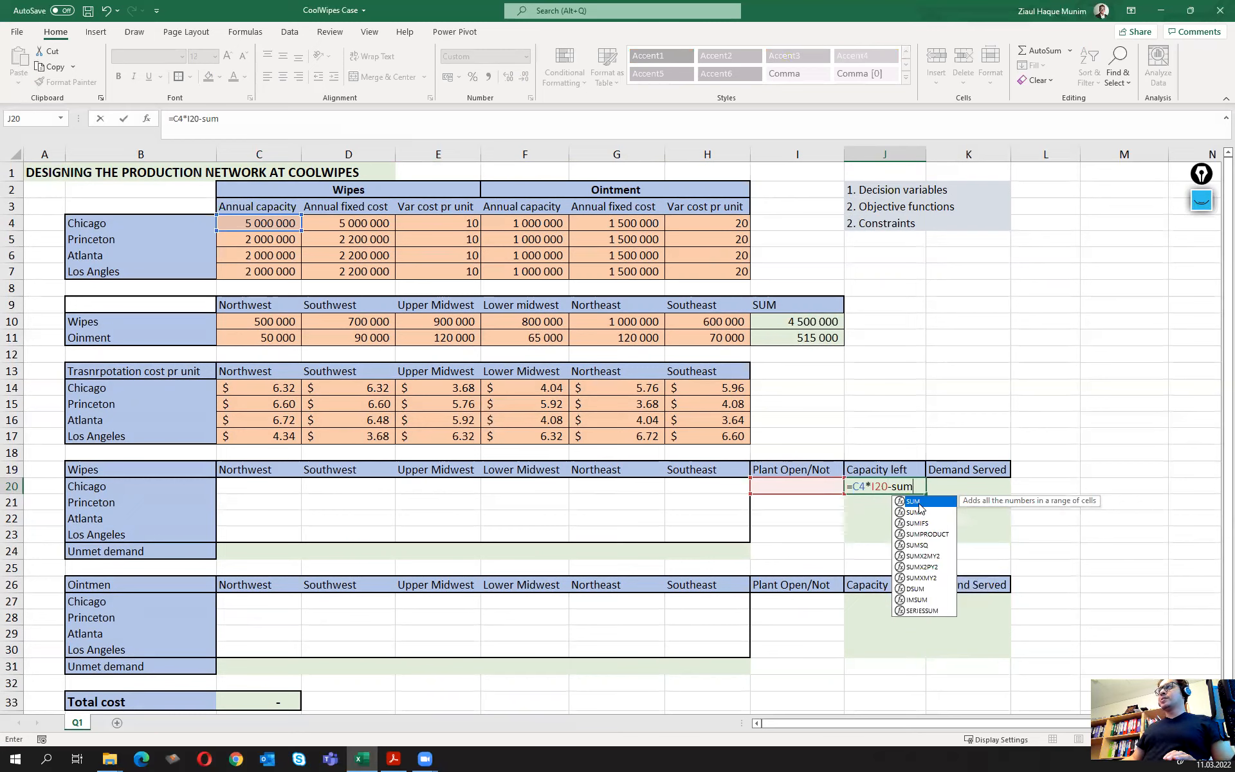
pyautogui.doubleClick(919, 502)
pyautogui.click(244, 484)
pyautogui.moveTo(243, 484); pyautogui.dragTo(692, 485)
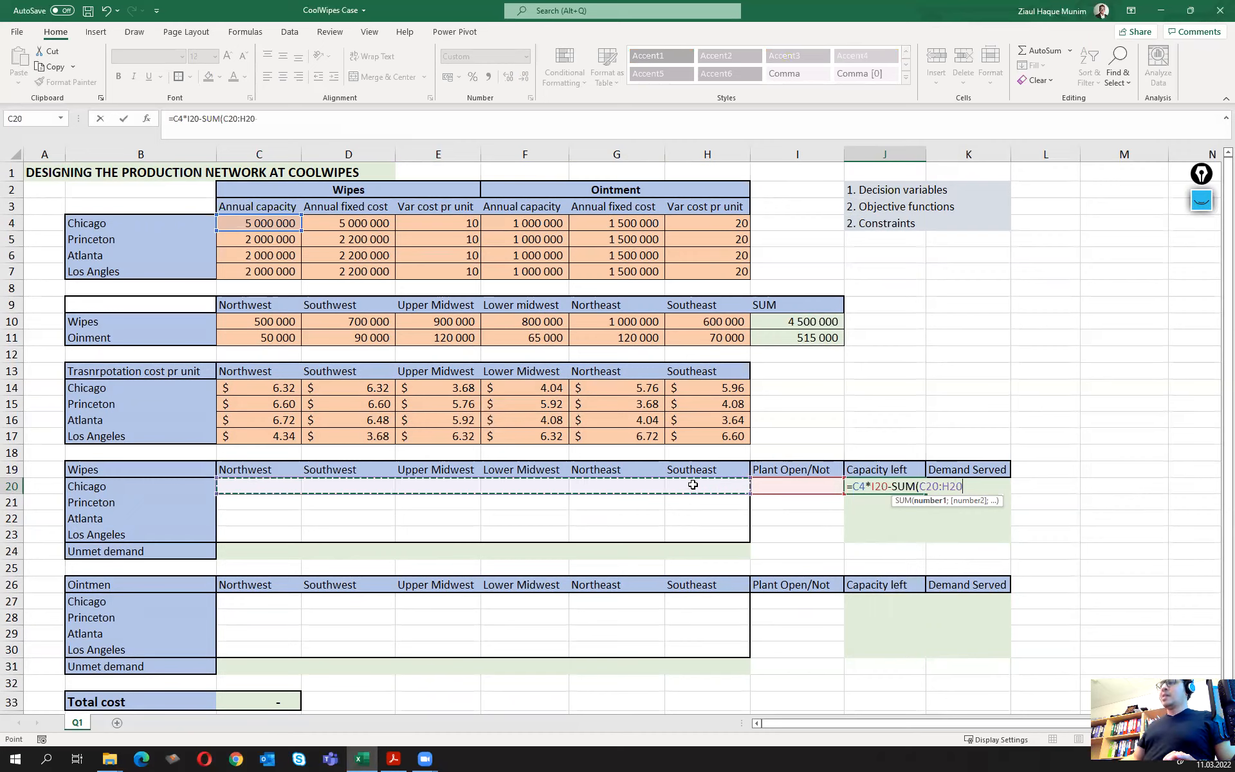
pyautogui.write(')')
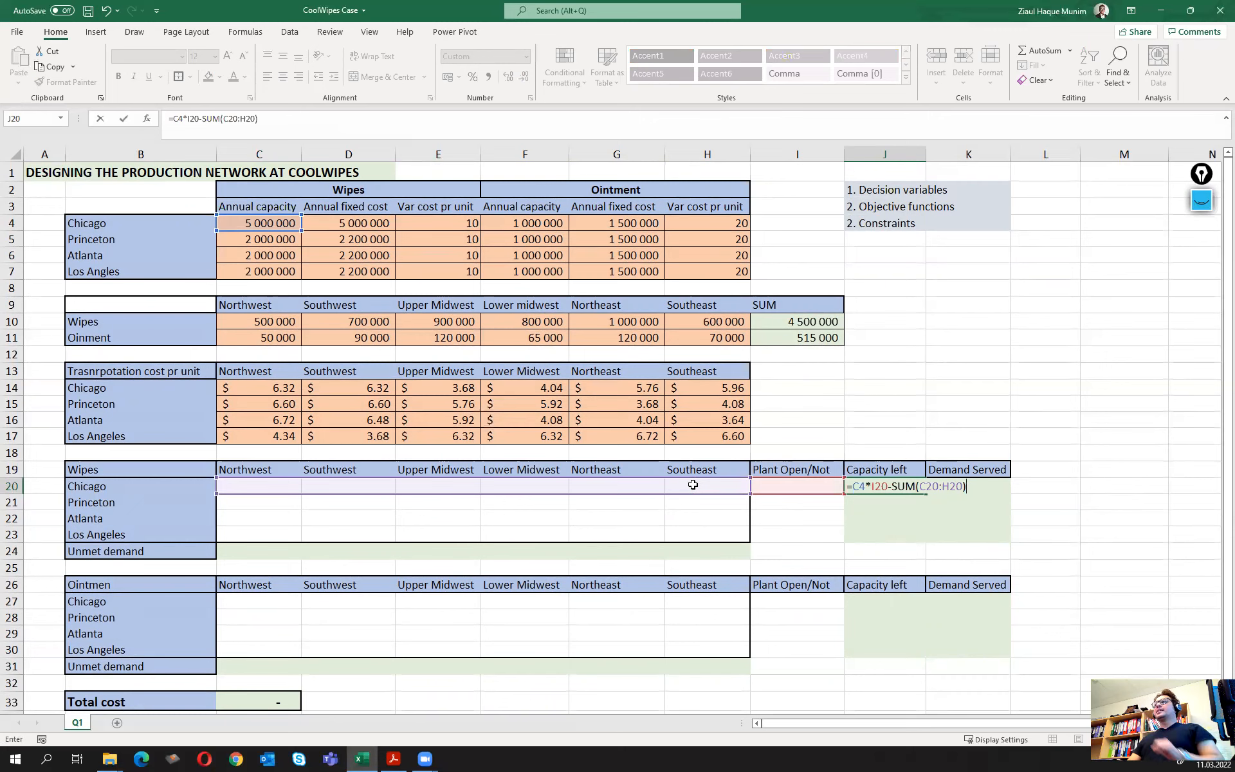
pyautogui.hotkey('ctrl', 'Return')
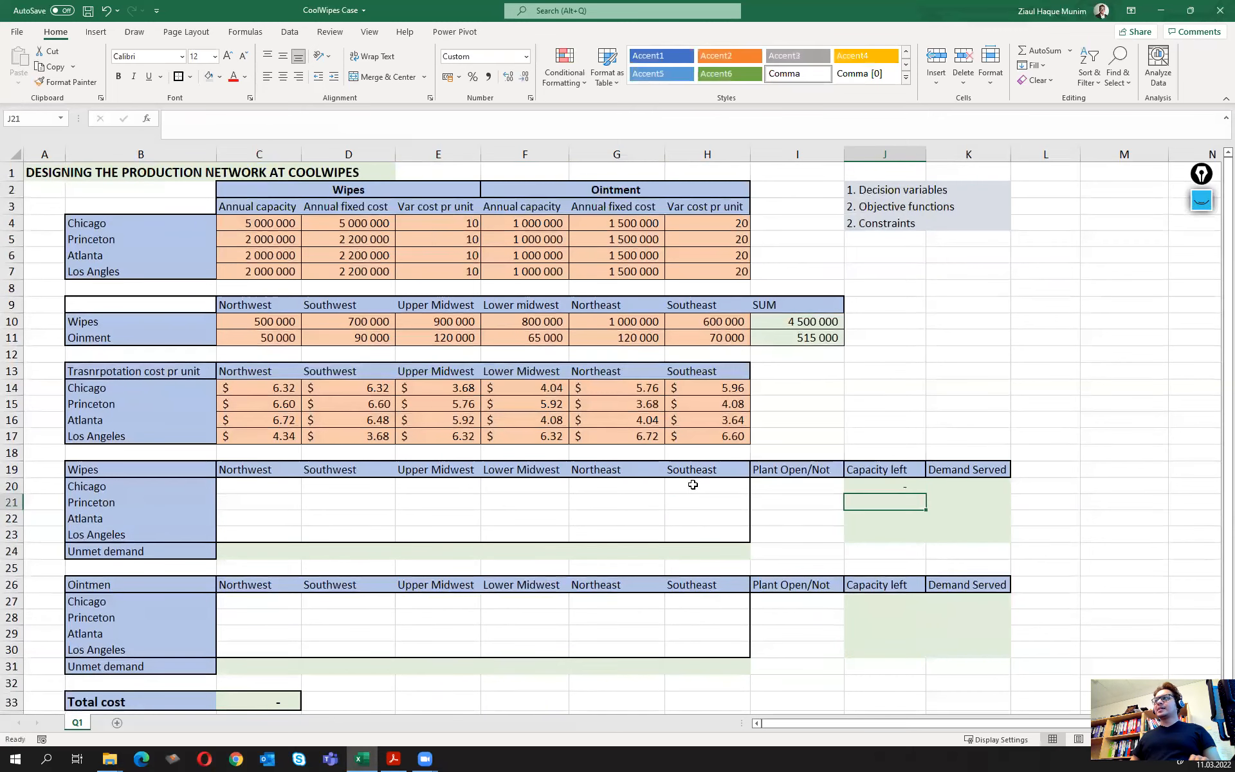
# Fill the wipes capacity left formula down from J20 to J23 and check the cell references in J23
pyautogui.moveTo(923, 498); pyautogui.dragTo(913, 548)
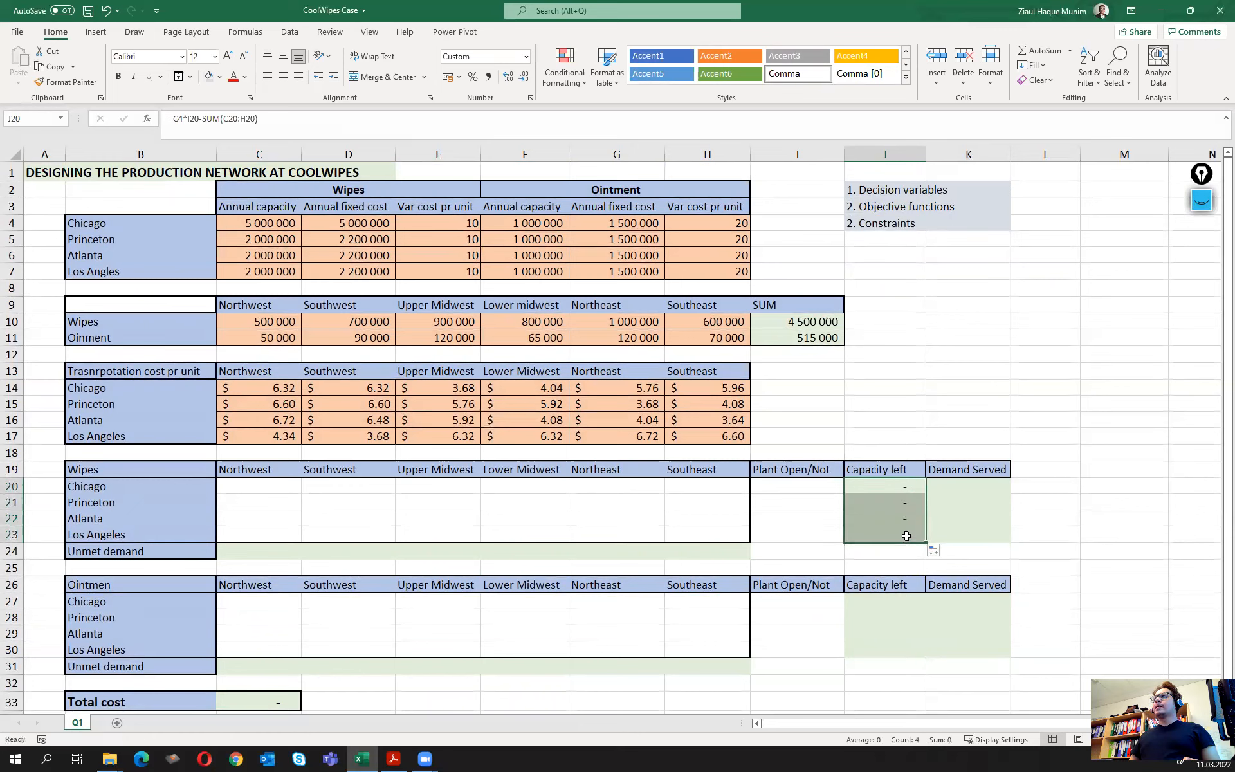
pyautogui.doubleClick(908, 535)
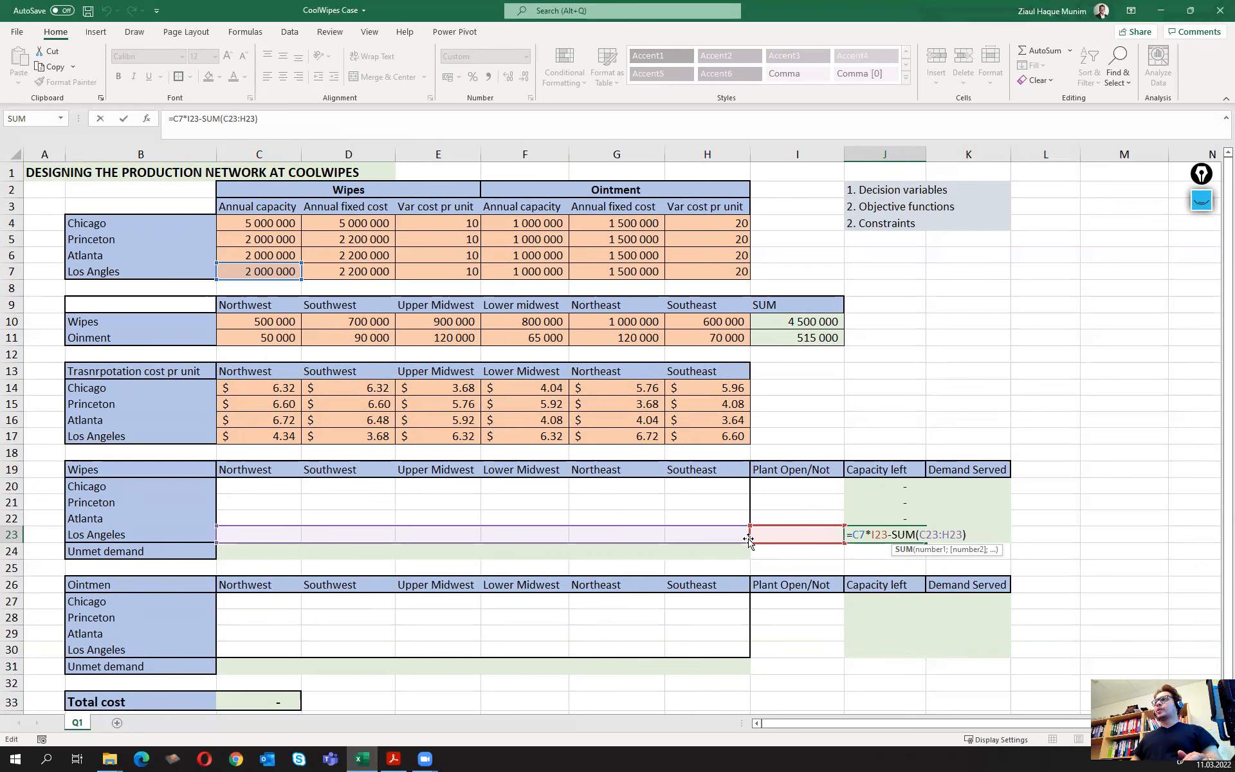
pyautogui.hotkey('ctrl', 'Return')
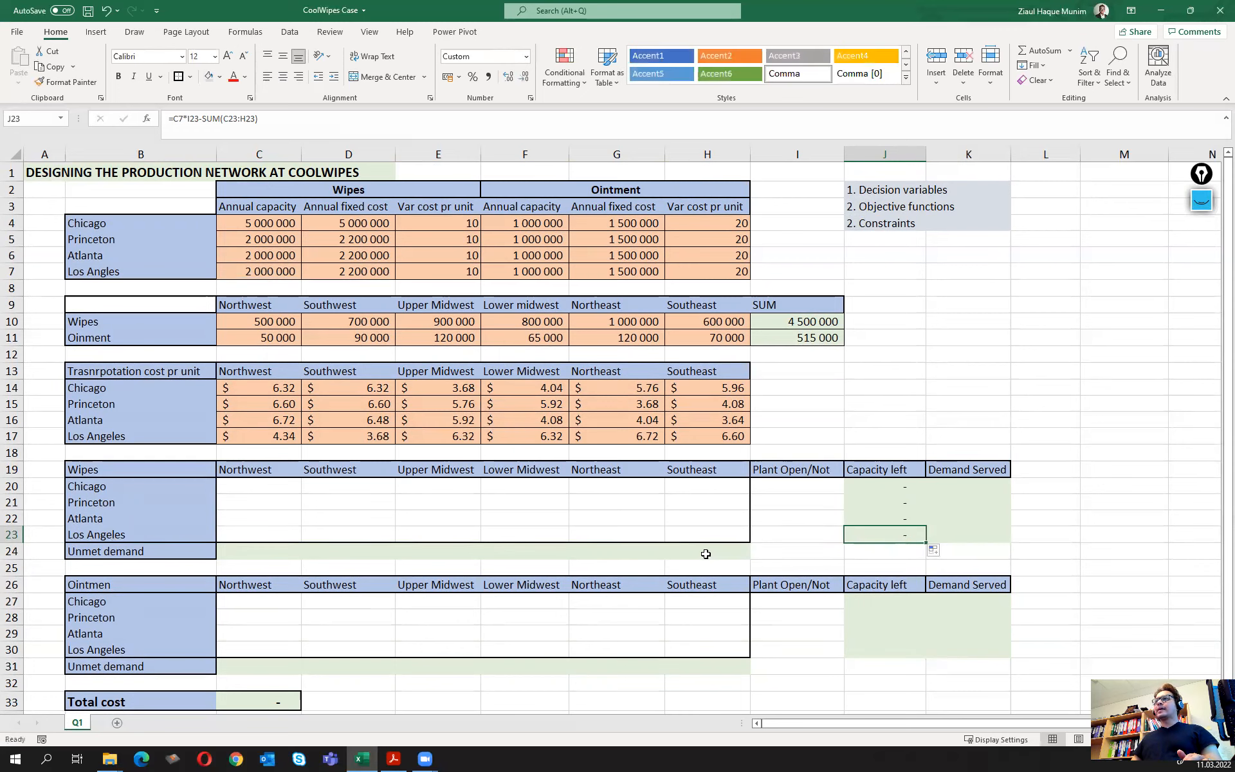
# Enter =F4*I27-SUM(C27:H27) in J27 for Chicago's remaining ointment capacity and fill the formula down to J30
pyautogui.click(883, 601)
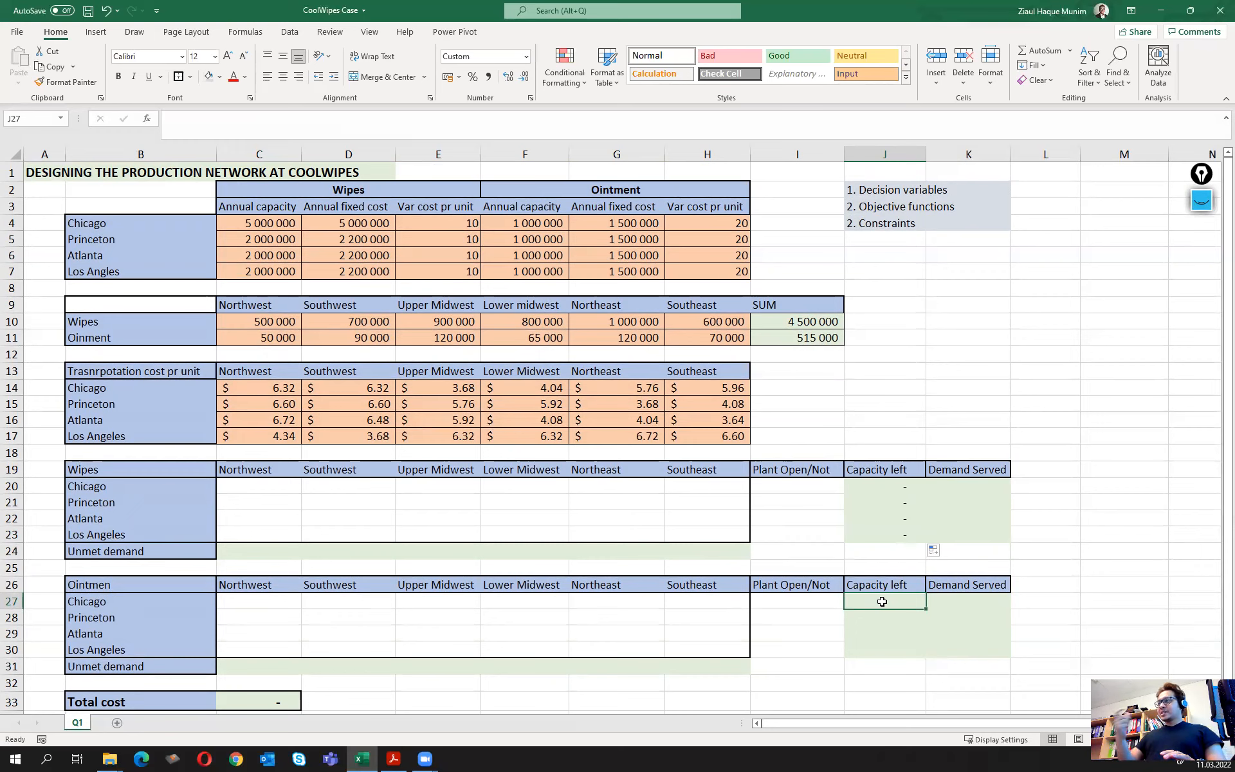
pyautogui.write('=')
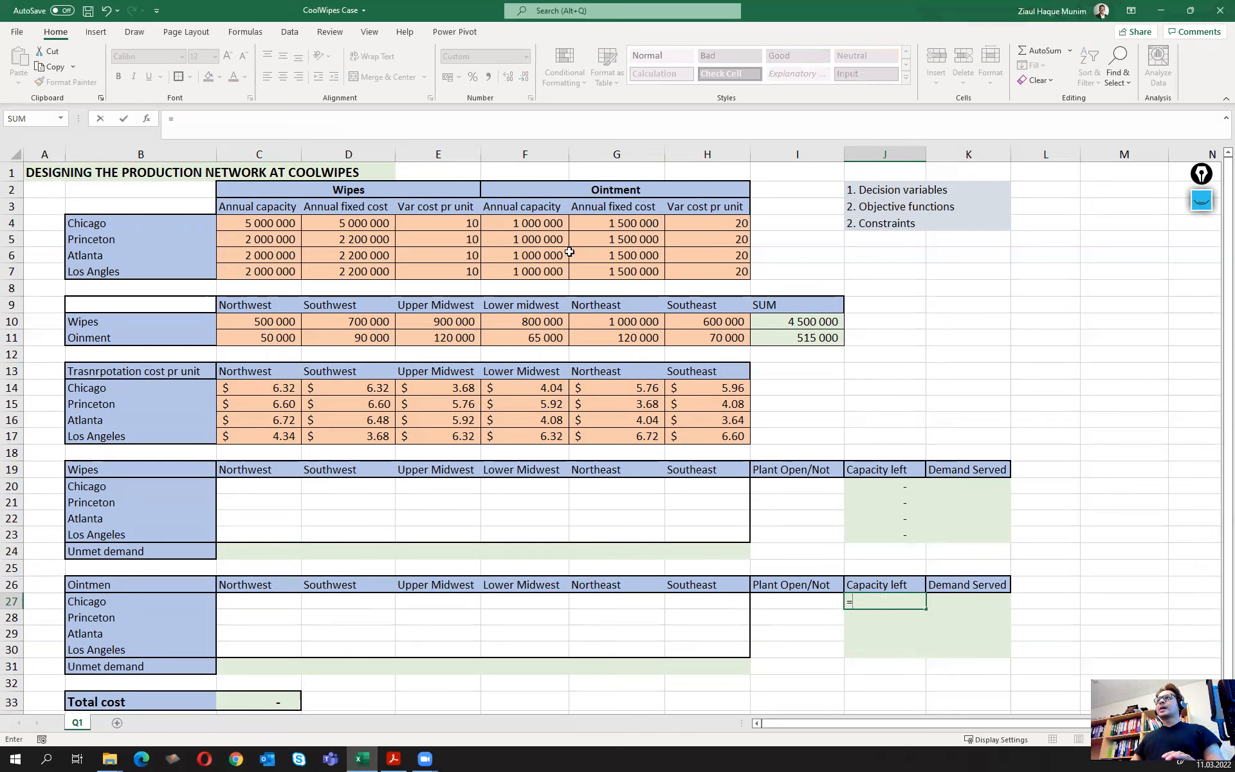
pyautogui.click(548, 221)
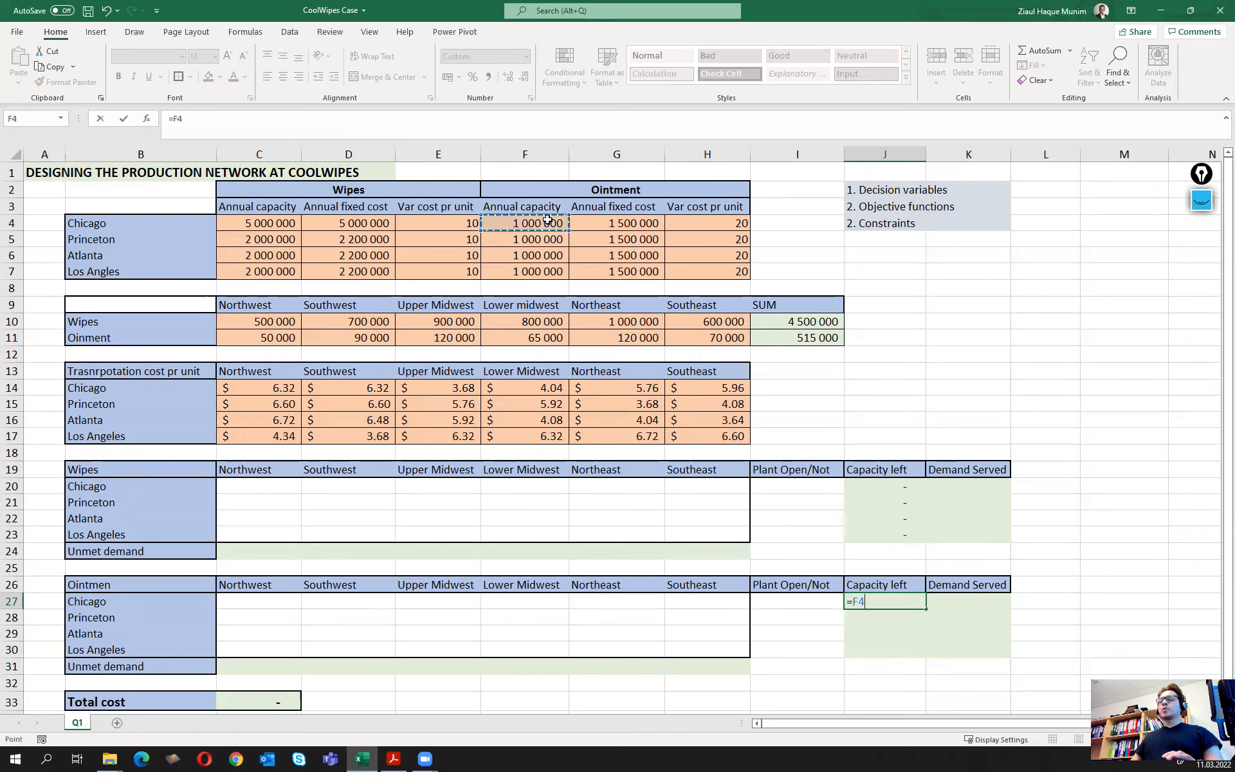
pyautogui.write('*/')
pyautogui.press('BackSpace')
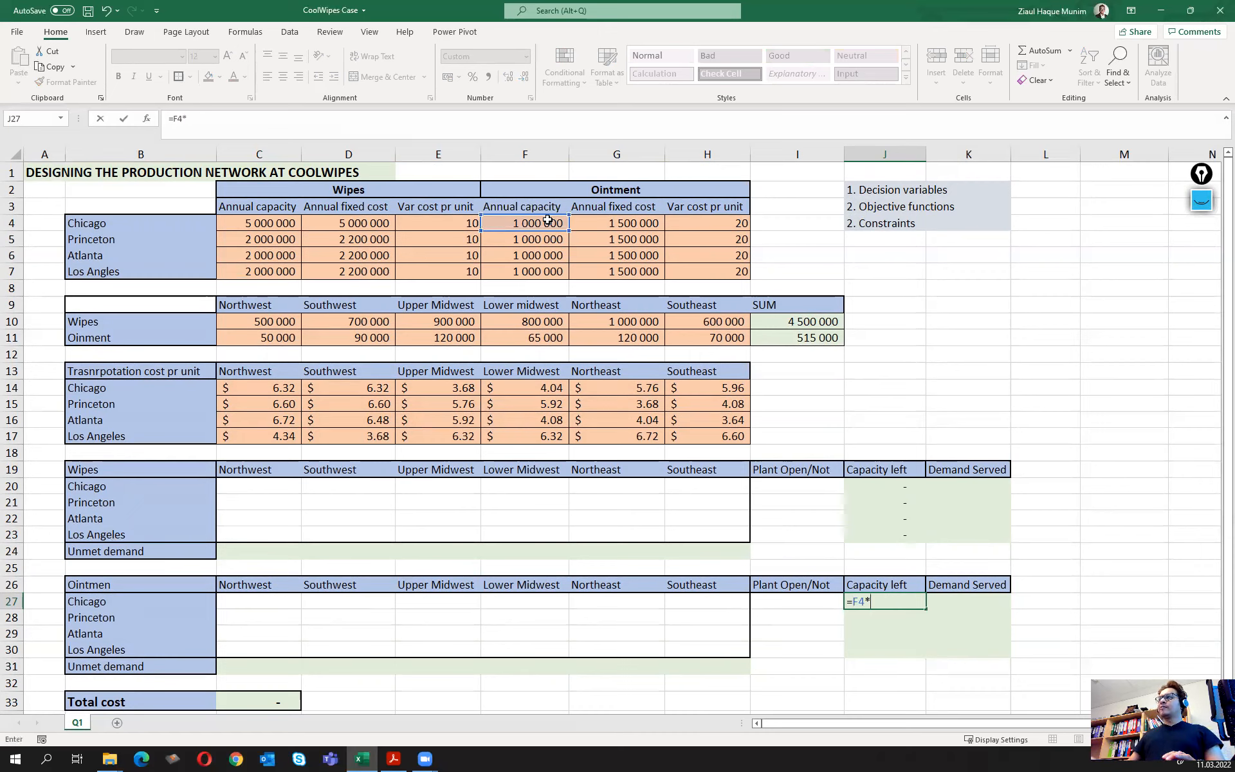
pyautogui.click(820, 603)
pyautogui.write('-su')
pyautogui.write('m')
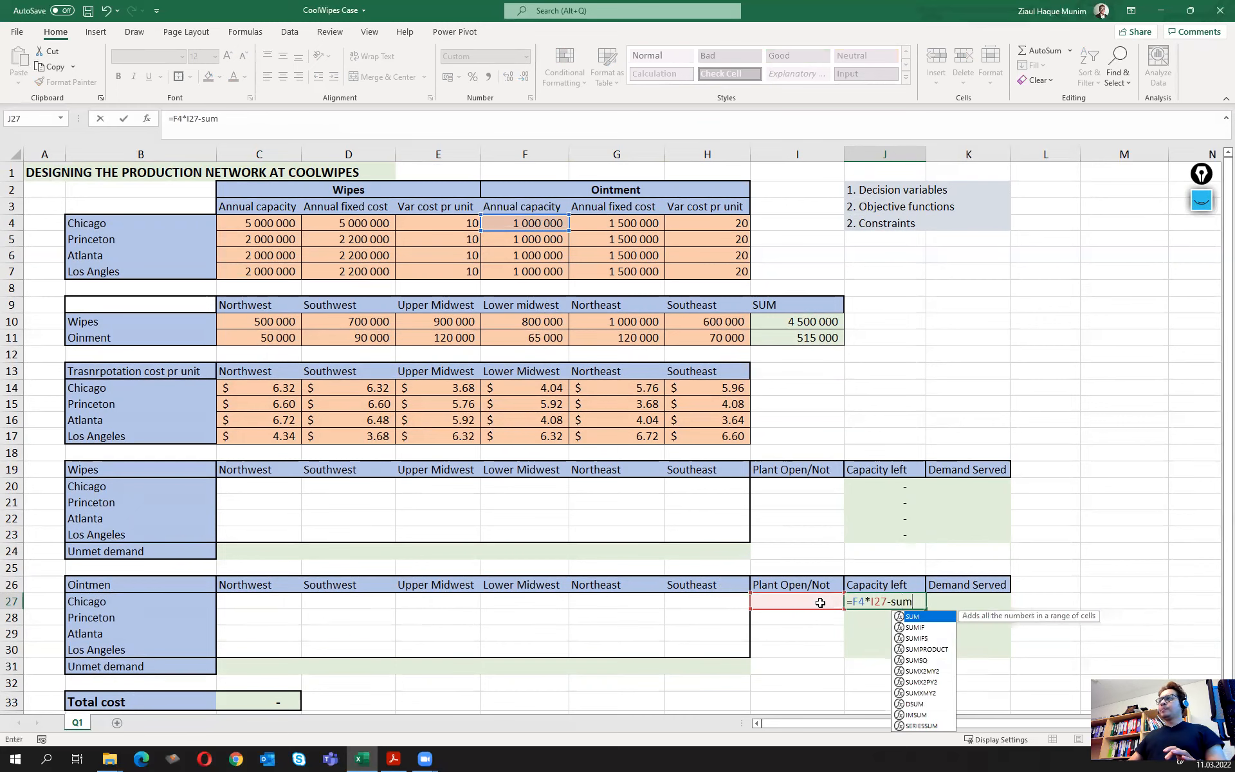
pyautogui.doubleClick(926, 618)
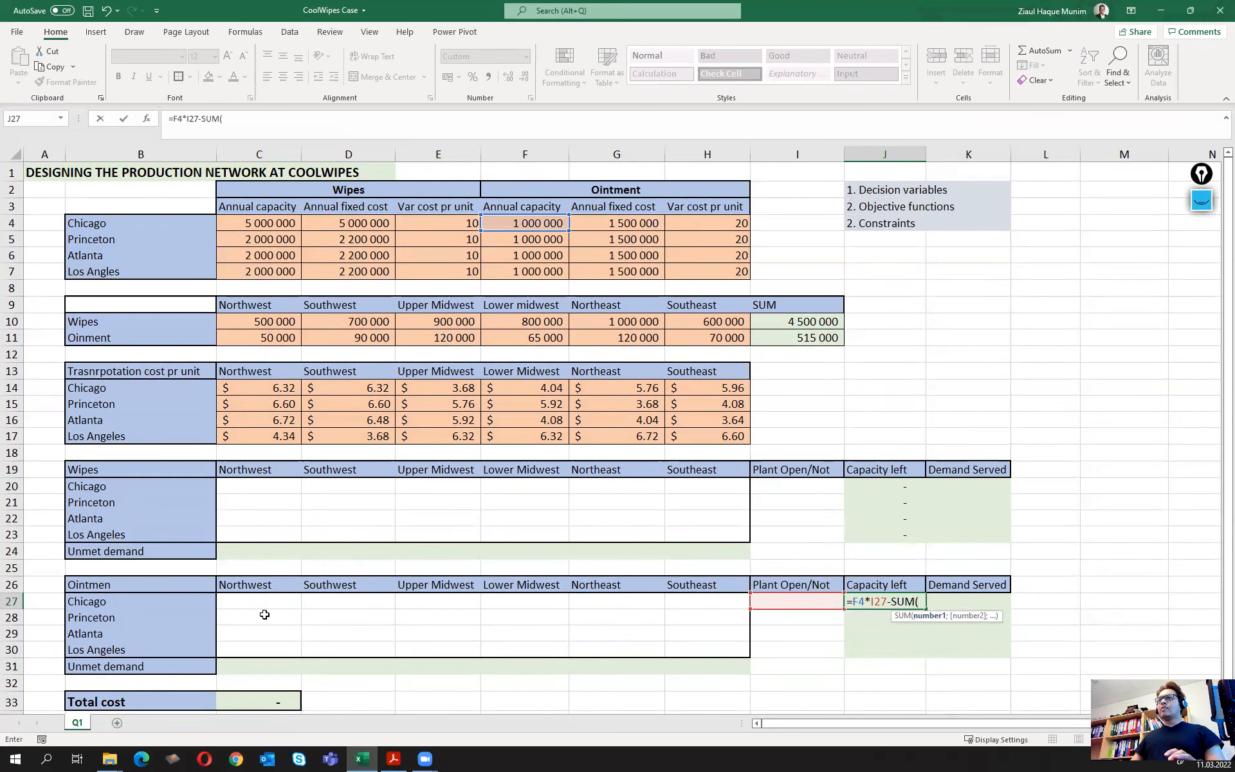
pyautogui.moveTo(271, 602); pyautogui.dragTo(674, 599)
pyautogui.write(')')
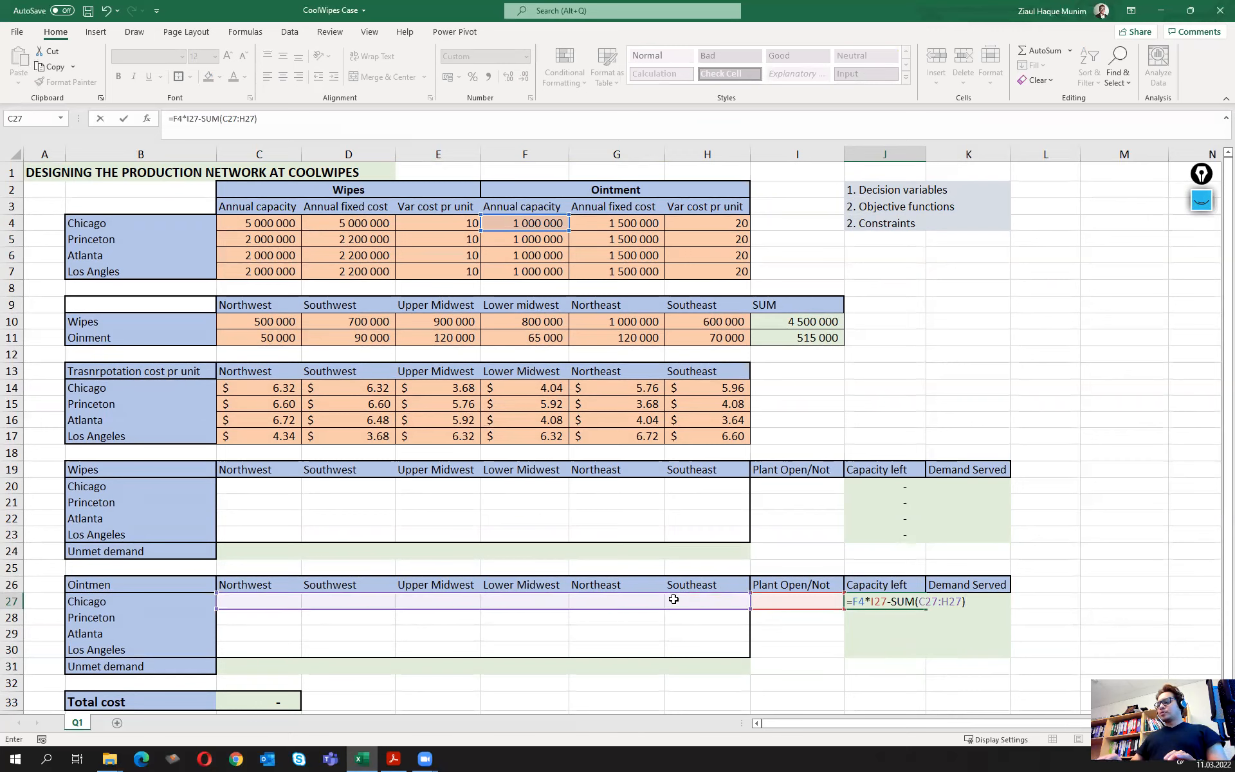
pyautogui.press('Return')
pyautogui.click(906, 608)
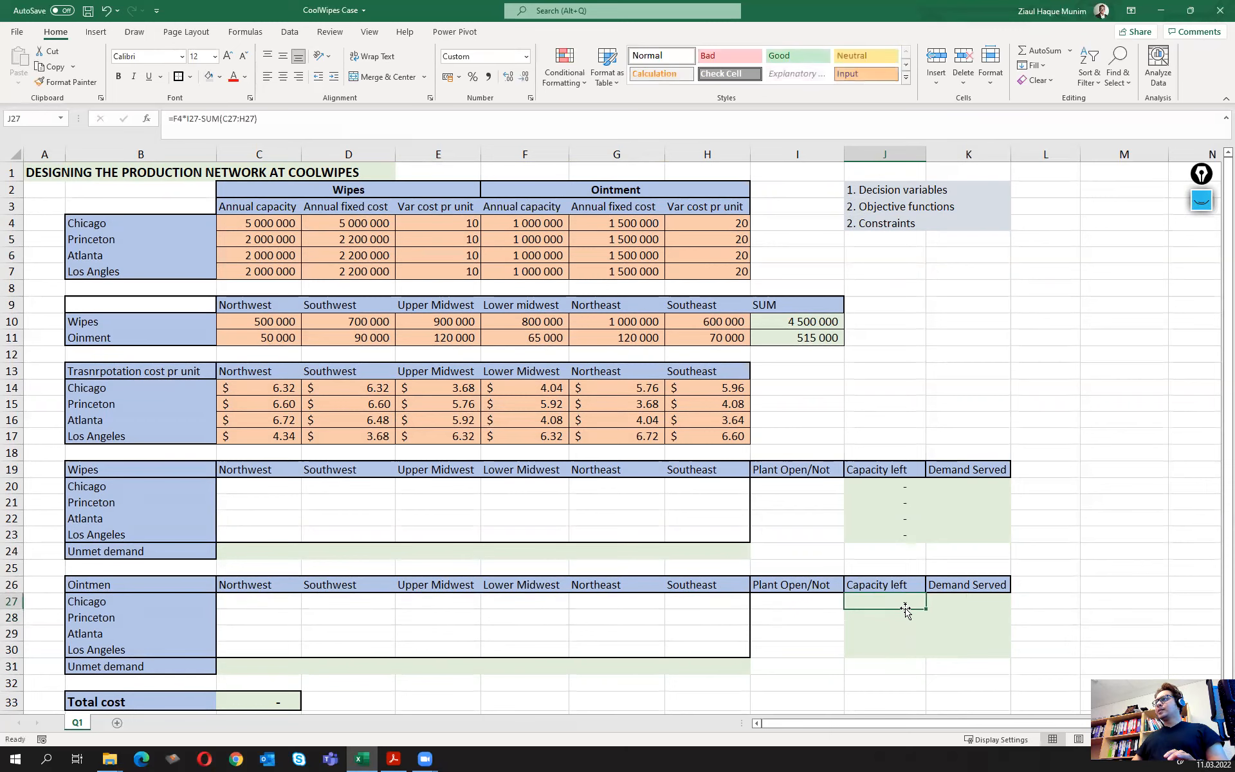
pyautogui.moveTo(927, 608); pyautogui.dragTo(926, 658)
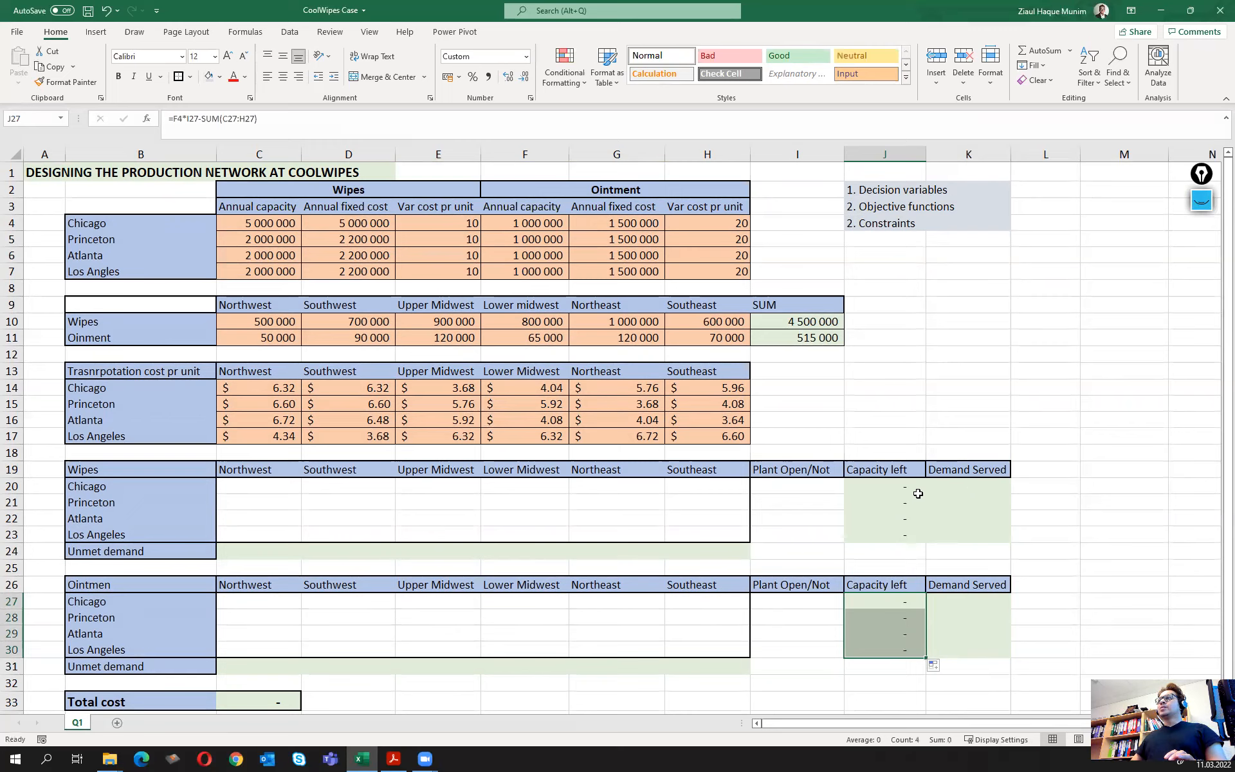
# Enter =C10-SUM(C20:C23) in C24 to calculate the Northwest region's unmet wipes demand
pyautogui.click(889, 603)
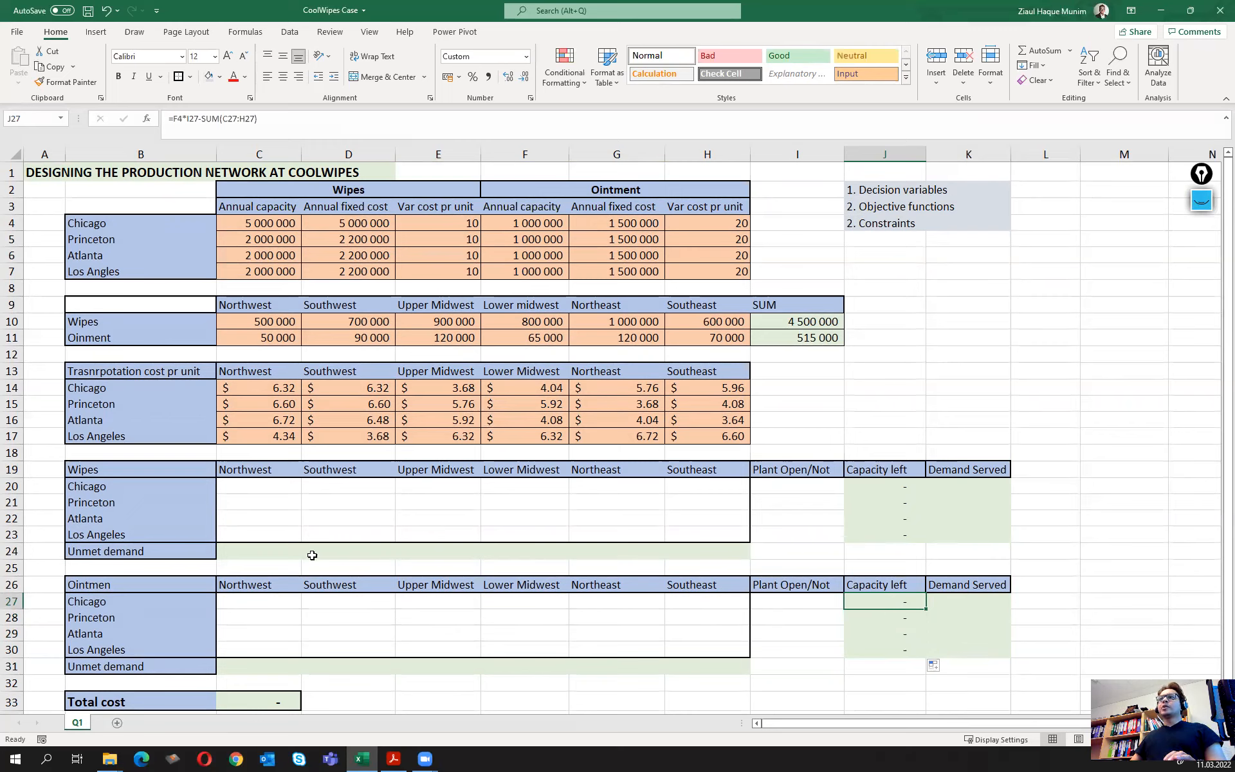
pyautogui.click(249, 546)
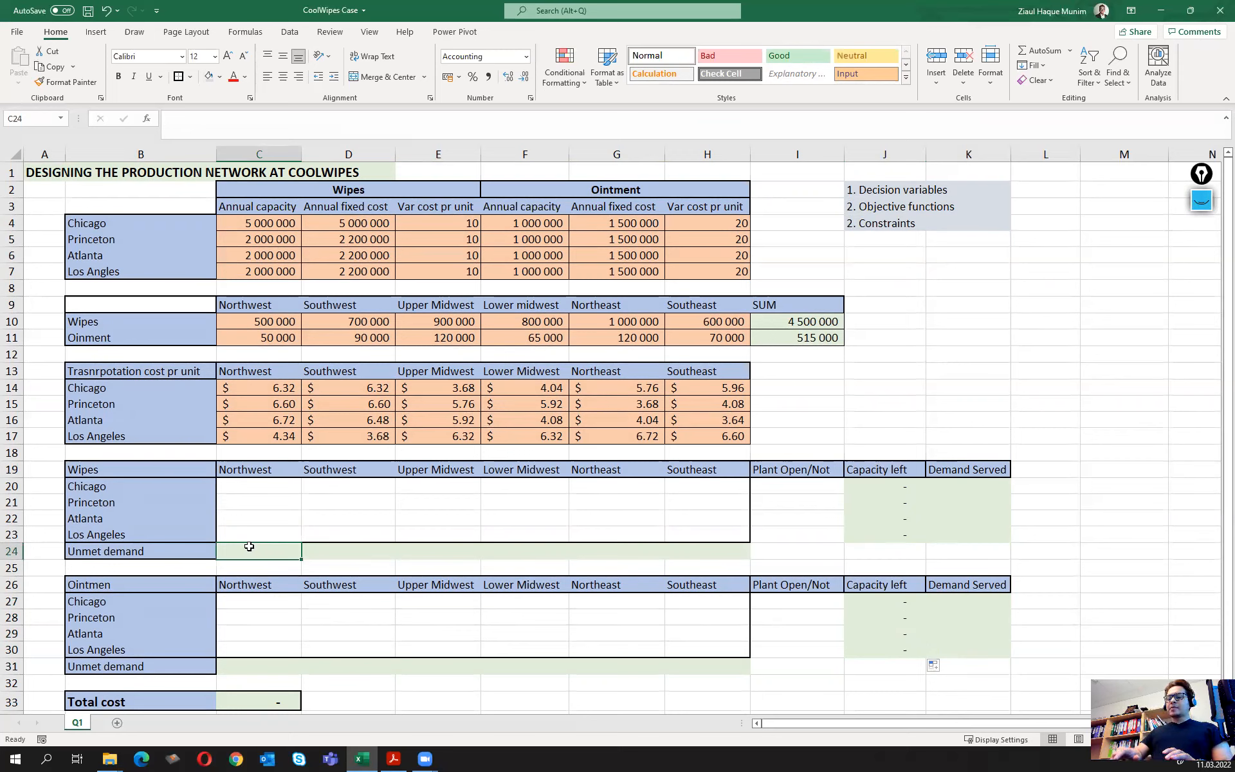
pyautogui.write('=')
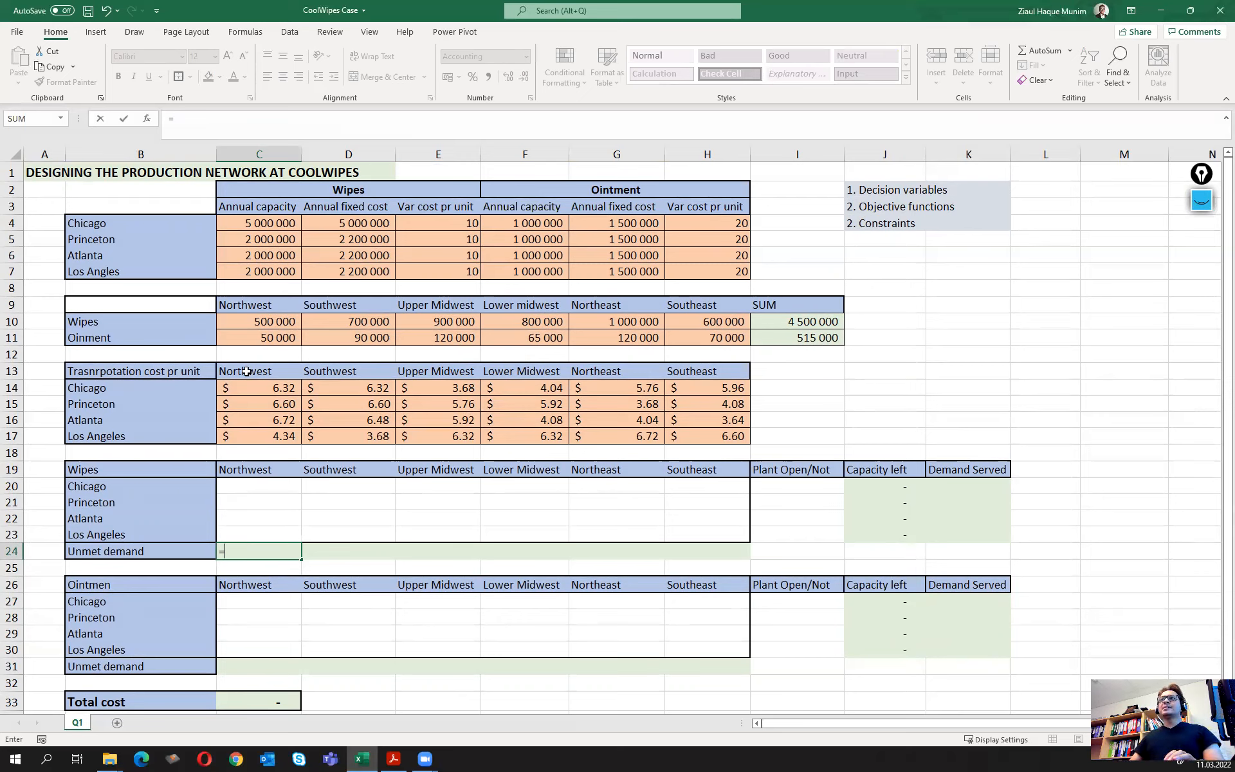
pyautogui.click(266, 325)
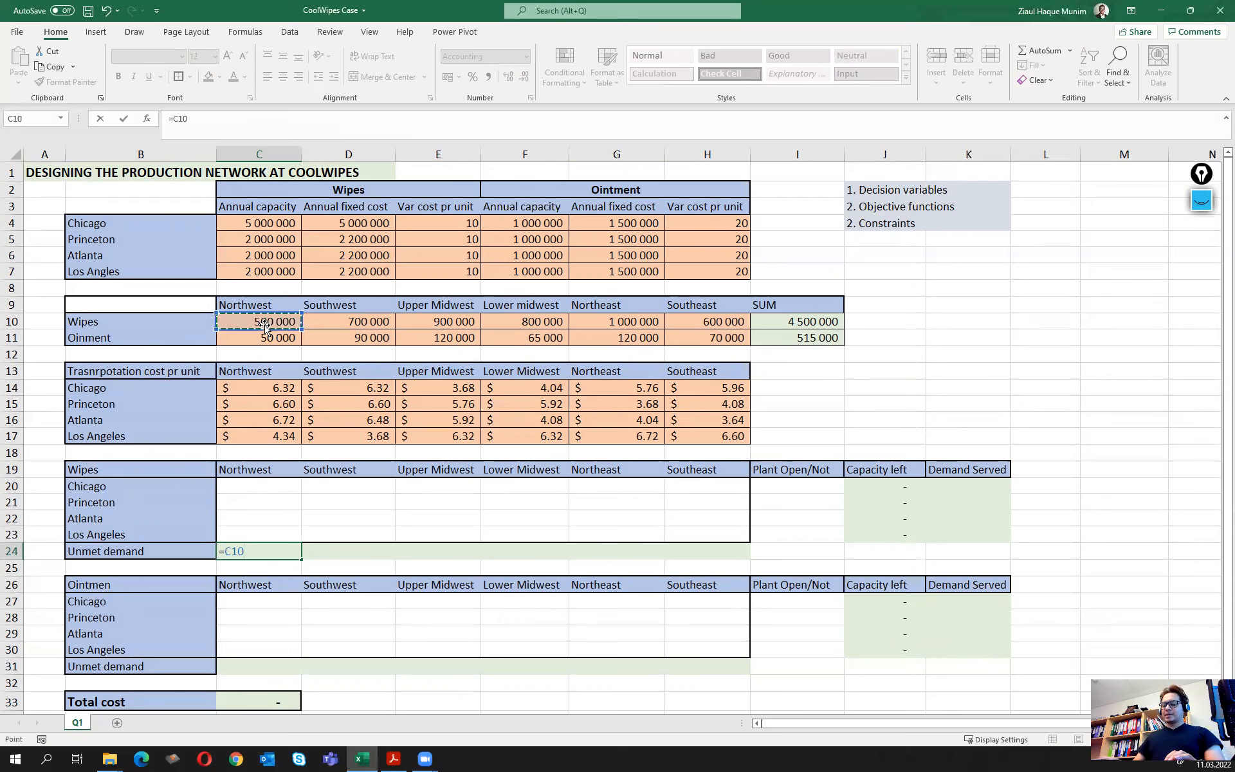
pyautogui.write('-sum')
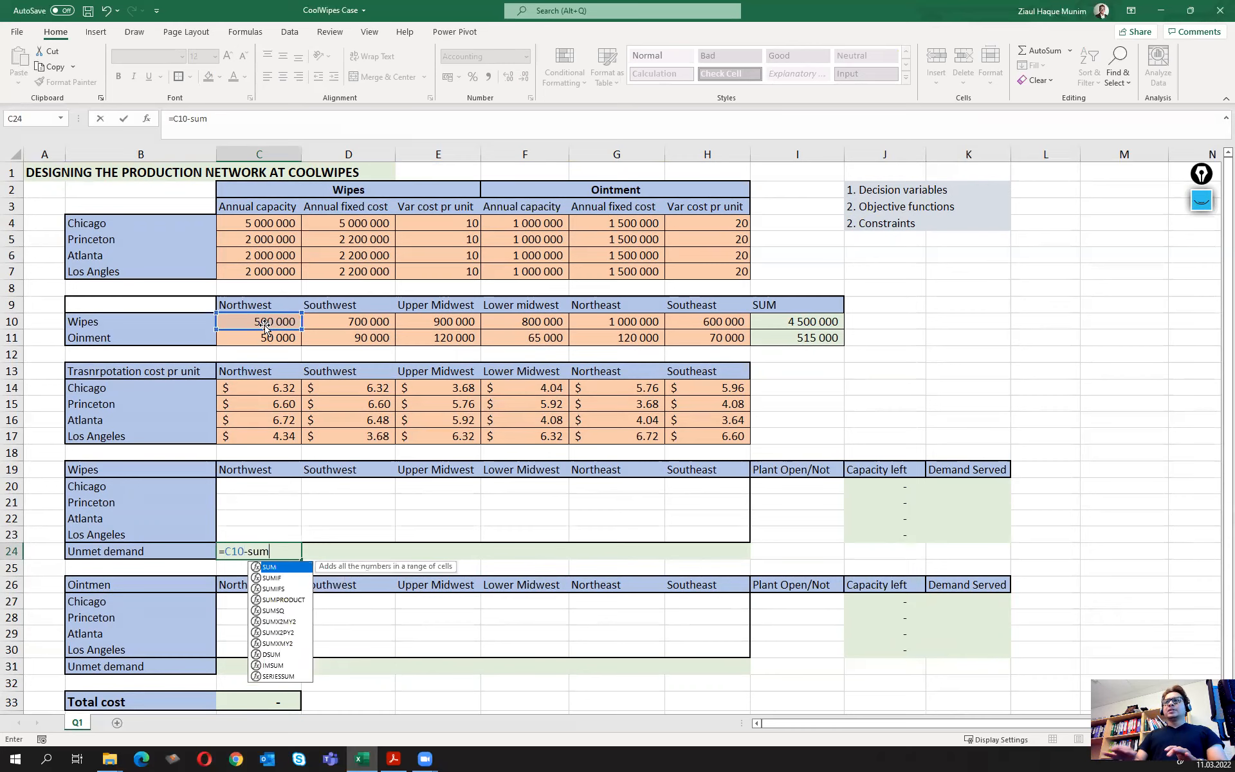
pyautogui.doubleClick(294, 565)
pyautogui.moveTo(270, 487); pyautogui.dragTo(274, 529)
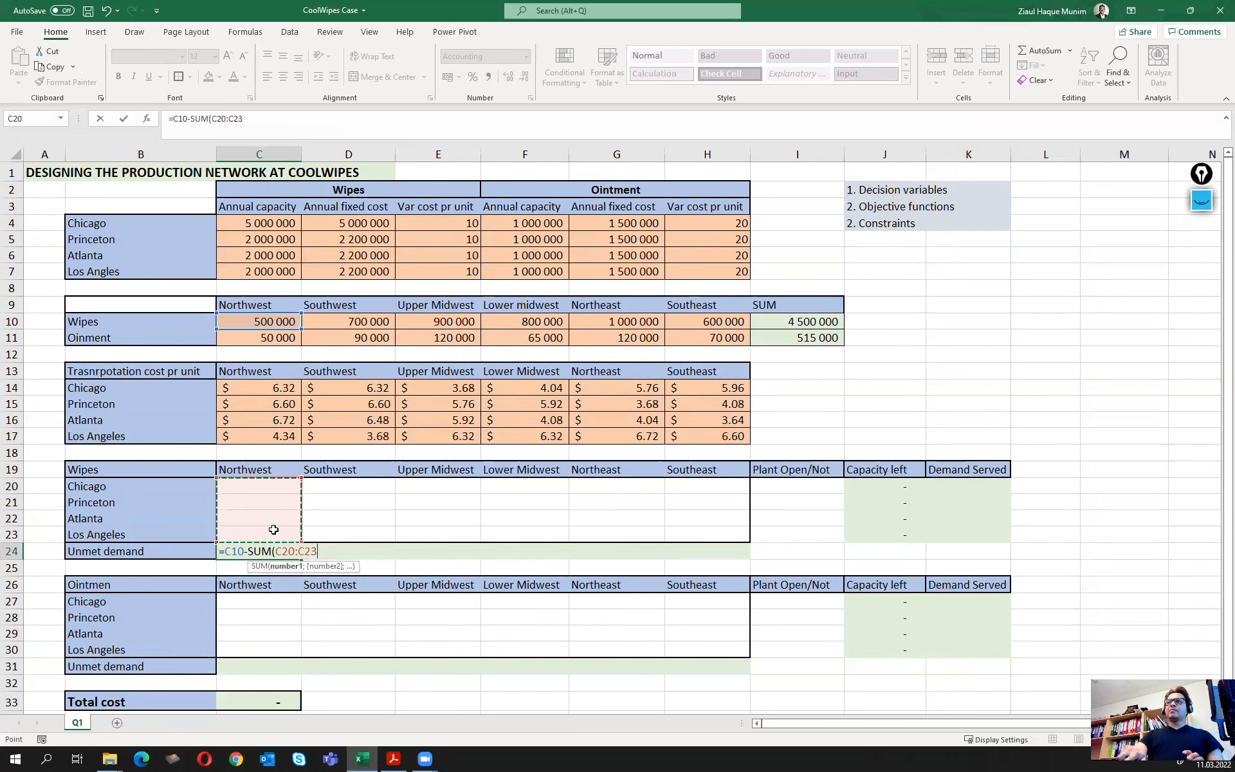
pyautogui.write(')')
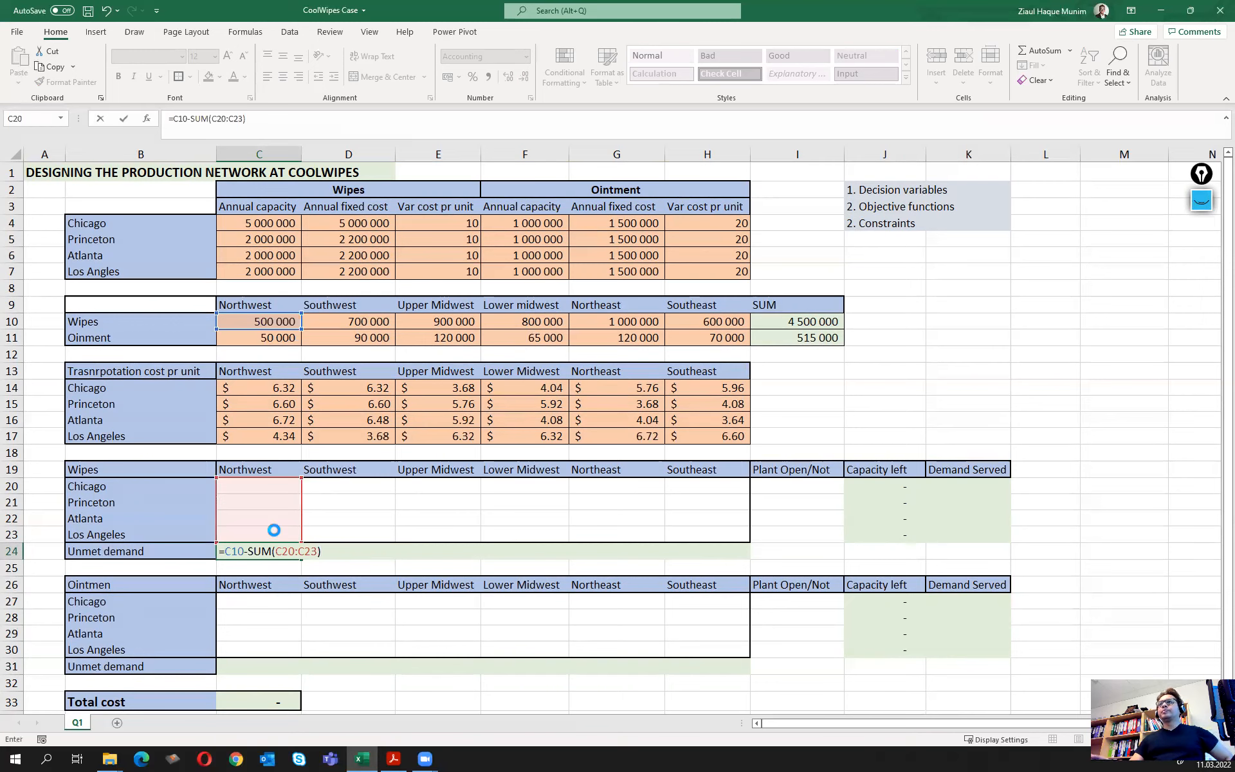
pyautogui.press('Return')
# Fill the wipes unmet demand formula across from C24 to H24 and show the values without decimals
pyautogui.click(275, 552)
pyautogui.moveTo(299, 559); pyautogui.dragTo(723, 554)
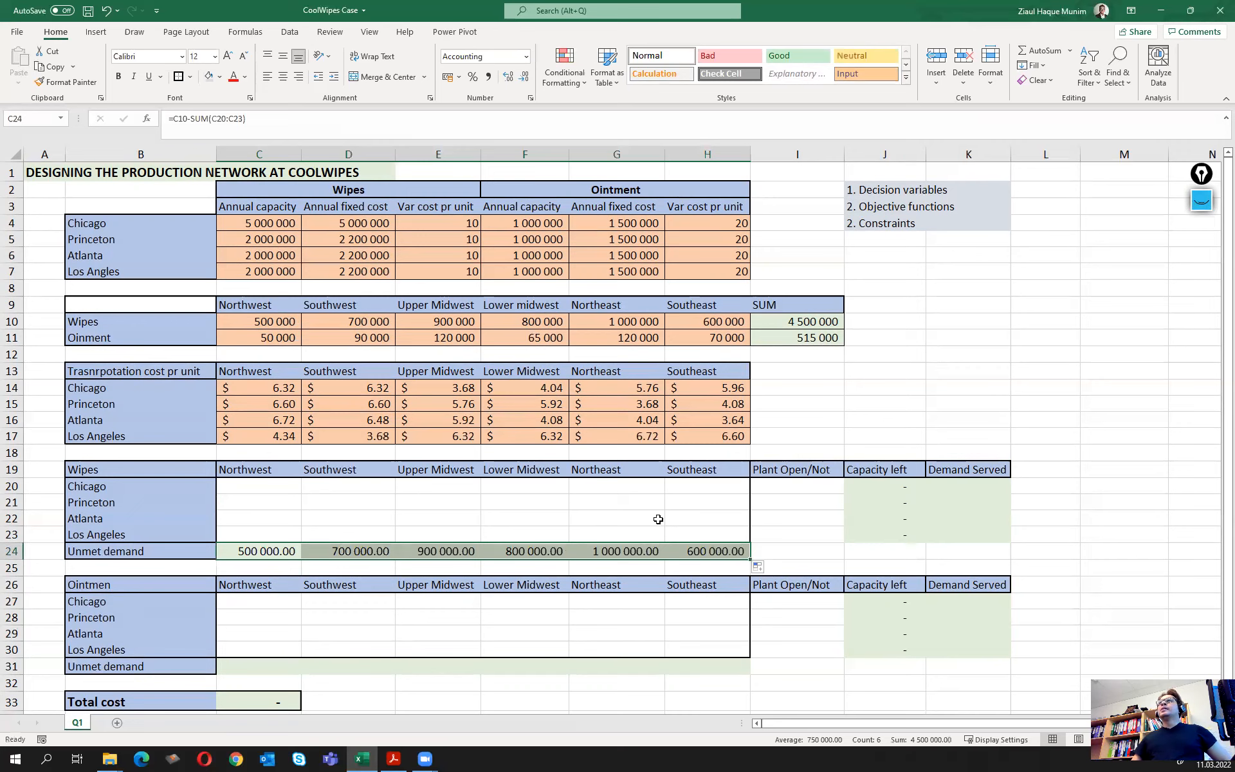
pyautogui.click(525, 77)
pyautogui.click(525, 77)
pyautogui.click(283, 551)
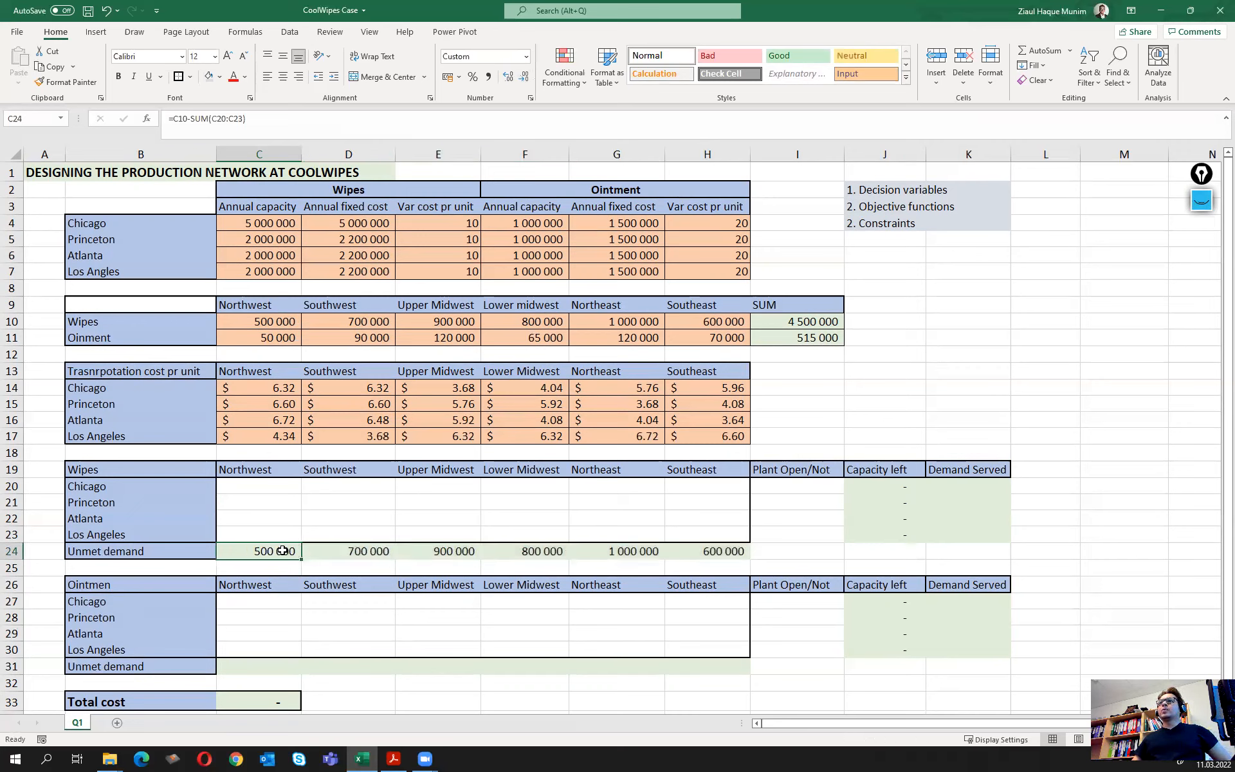
# Enter =C11-SUM(C27:C30) in C31 to calculate the Northwest region's unmet ointment demand
pyautogui.click(278, 663)
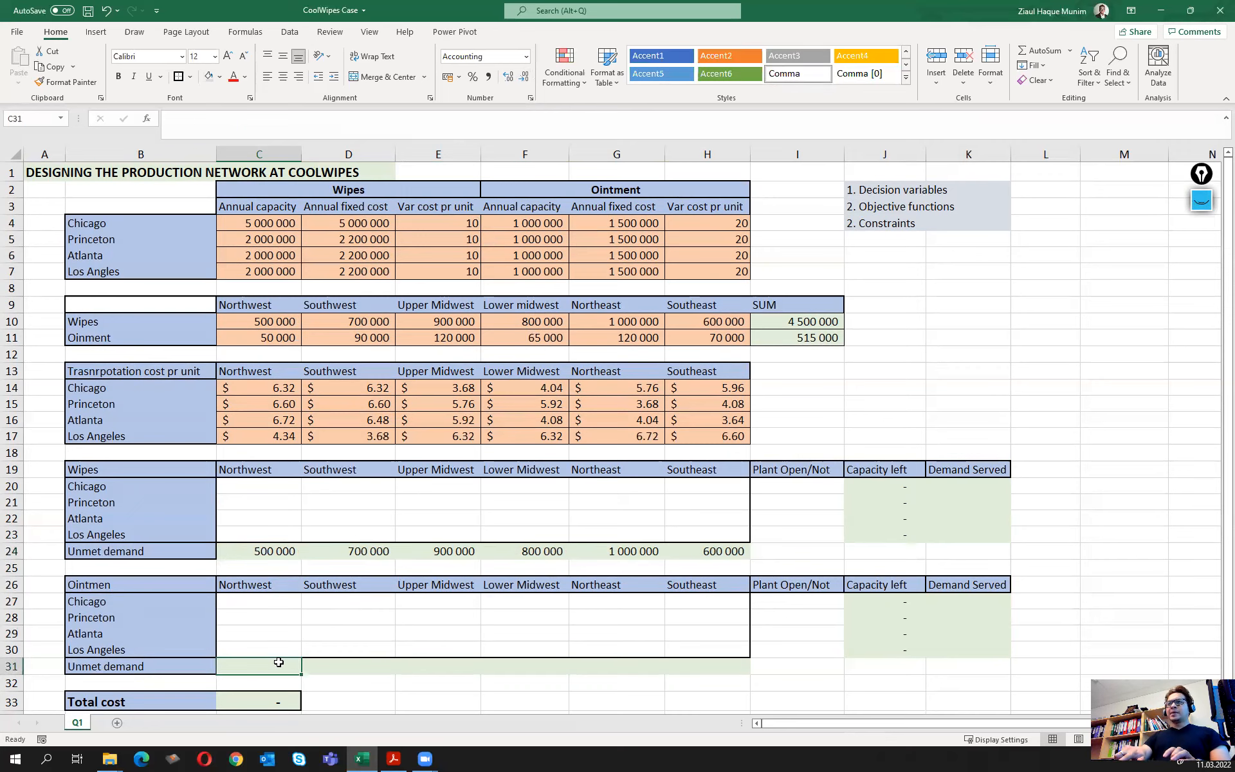
pyautogui.write('=')
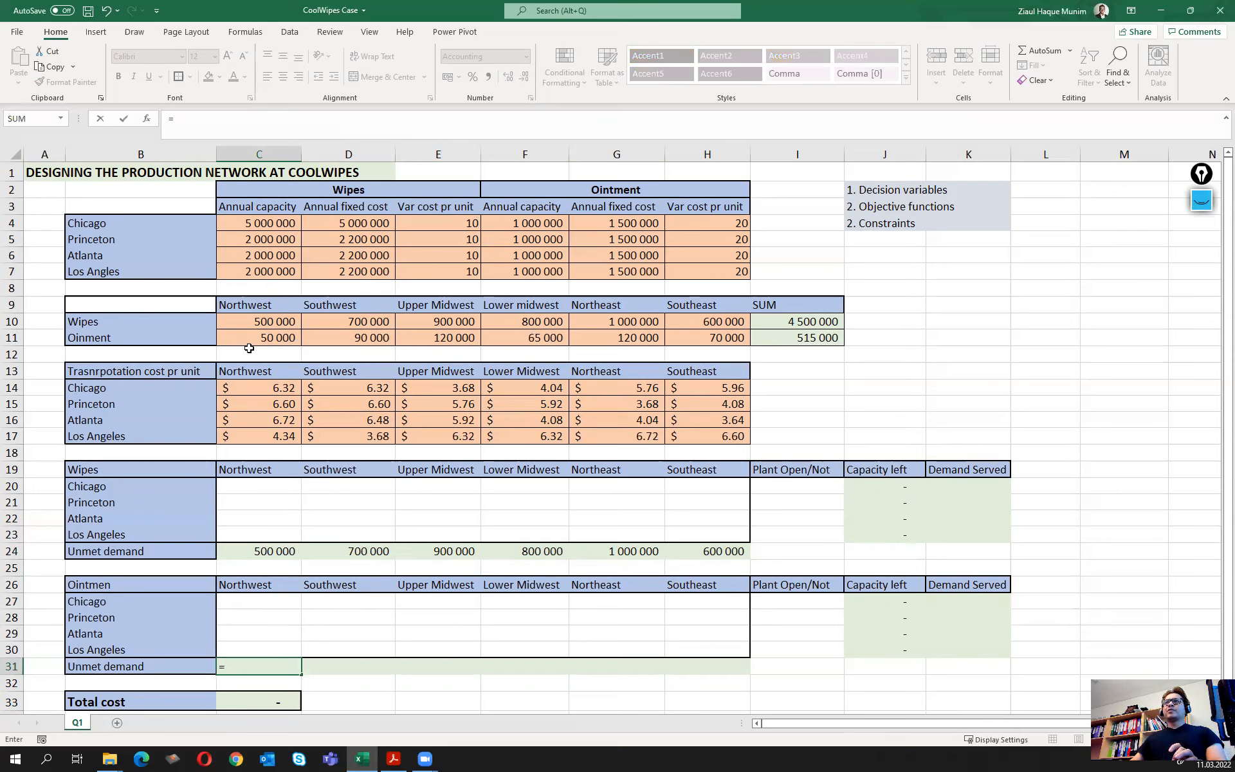
pyautogui.click(266, 334)
pyautogui.write('-sem')
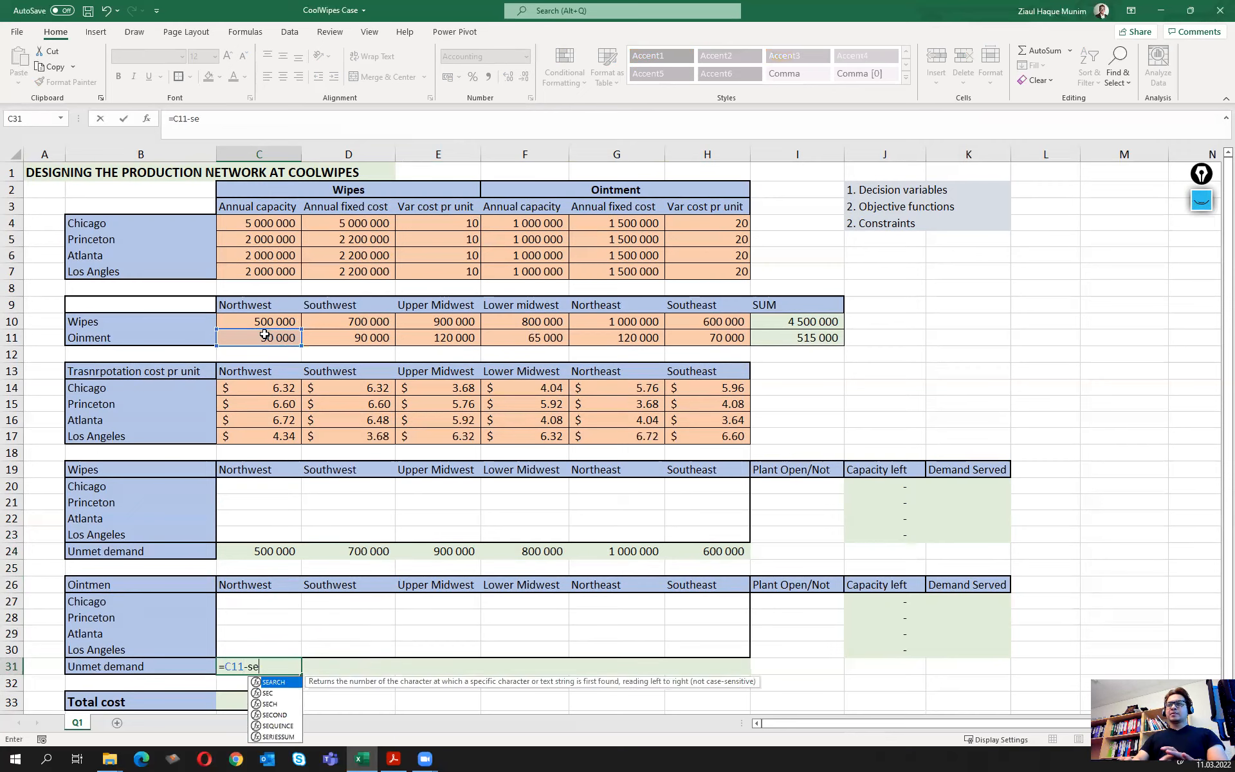
pyautogui.press('BackSpace')
pyautogui.press('BackSpace')
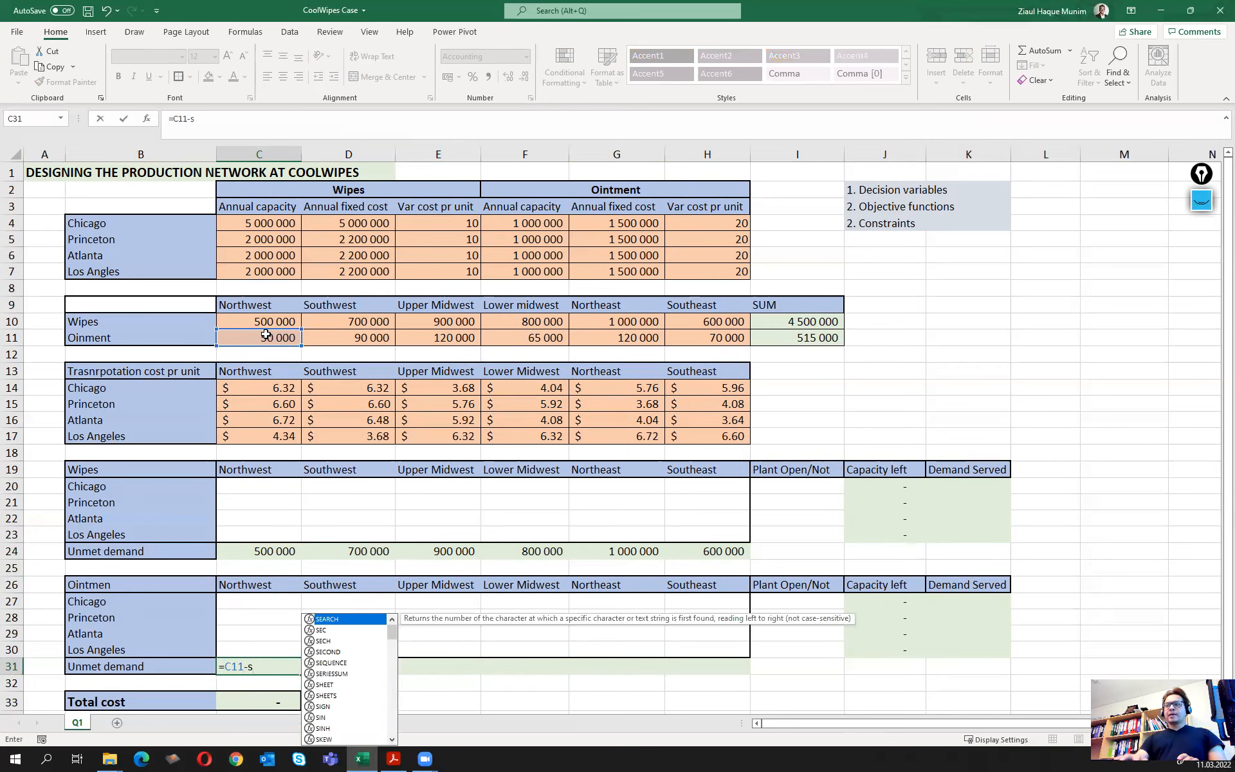
pyautogui.write('um')
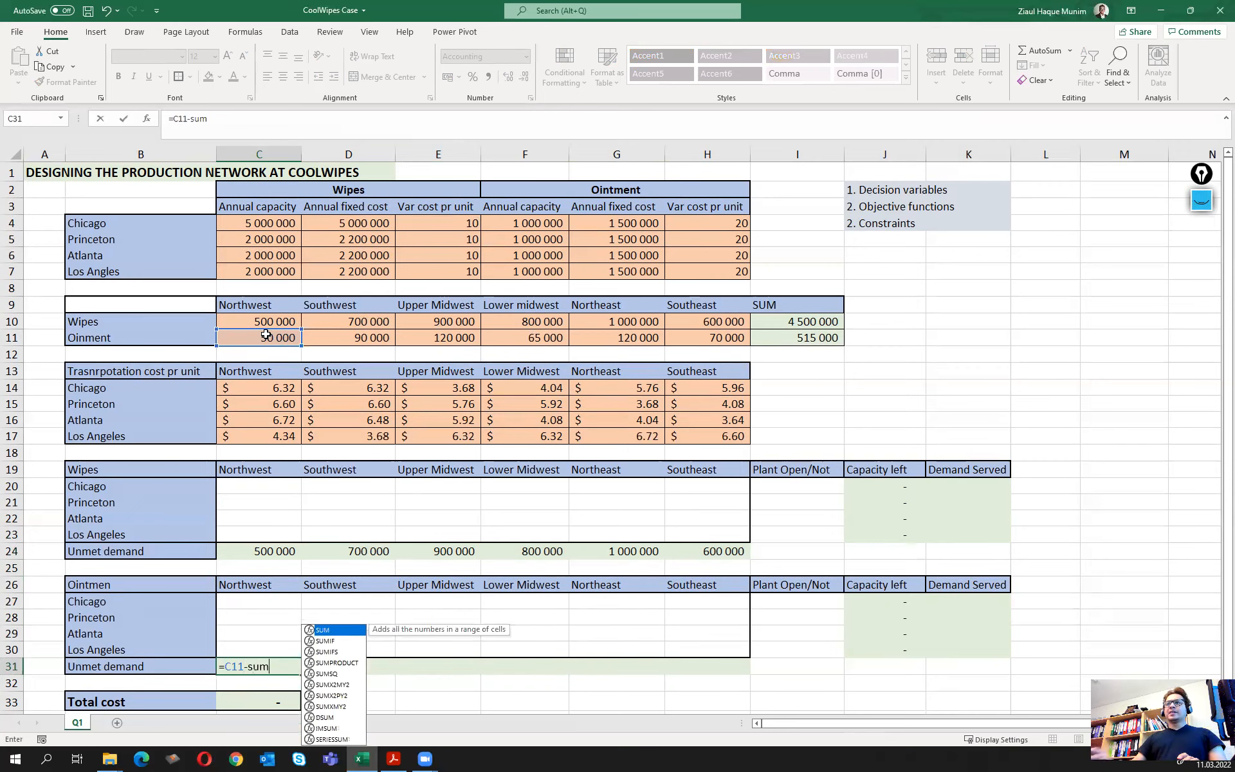
pyautogui.doubleClick(352, 630)
pyautogui.moveTo(288, 606); pyautogui.dragTo(284, 651)
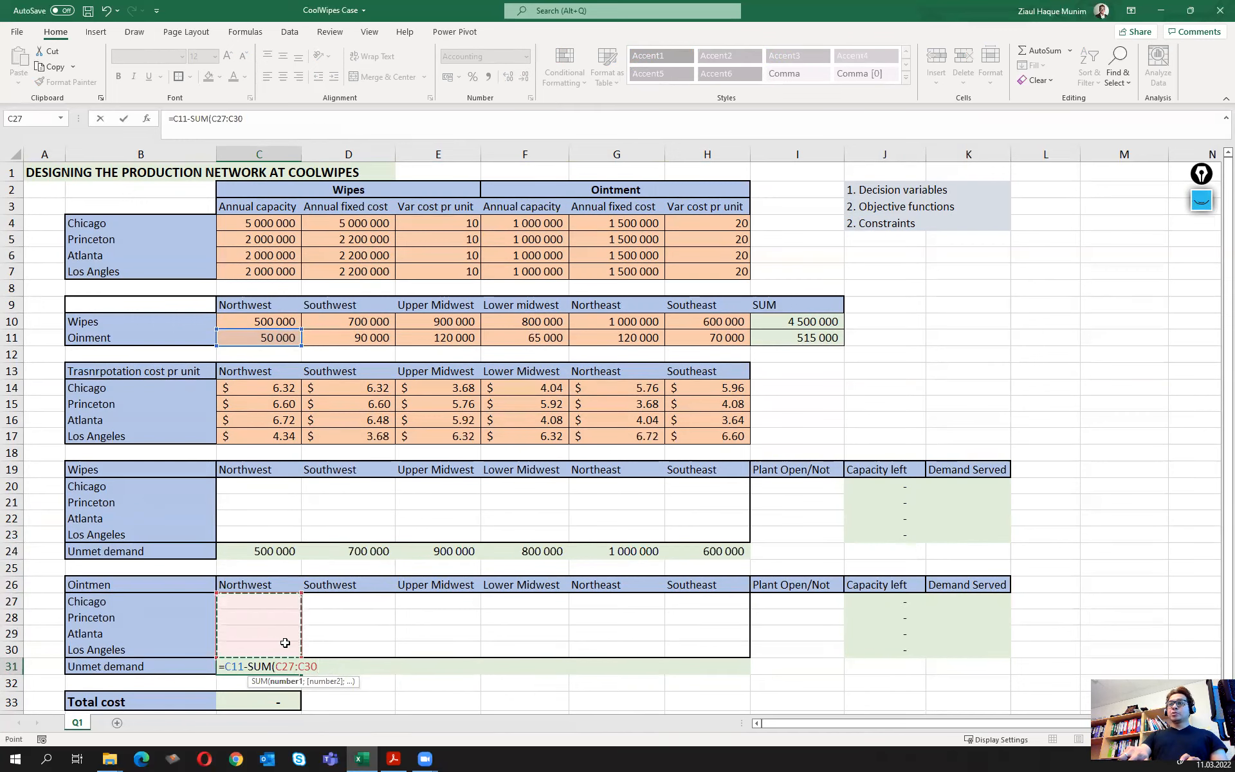
pyautogui.write(')')
pyautogui.press('Return')
# Fill the ointment unmet demand formula across from C31 to H31 and show the values without decimals
pyautogui.click(276, 667)
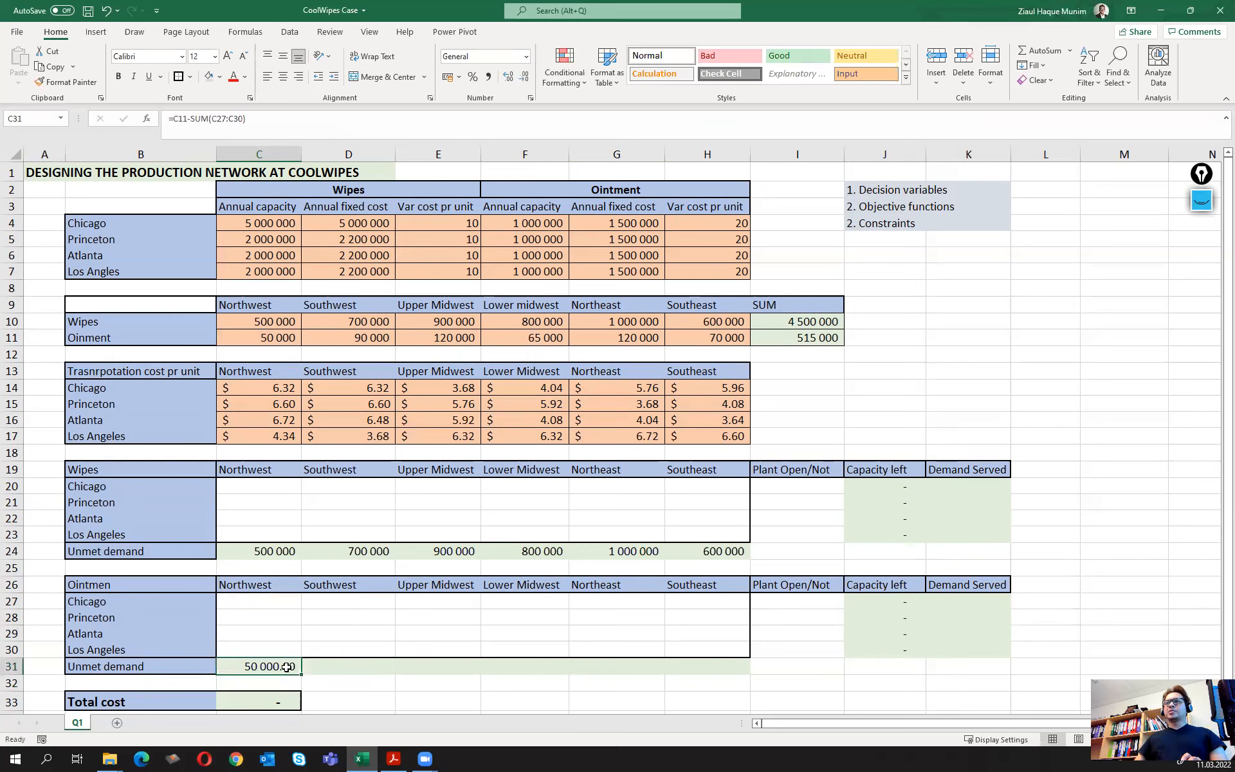
pyautogui.moveTo(301, 673); pyautogui.dragTo(719, 677)
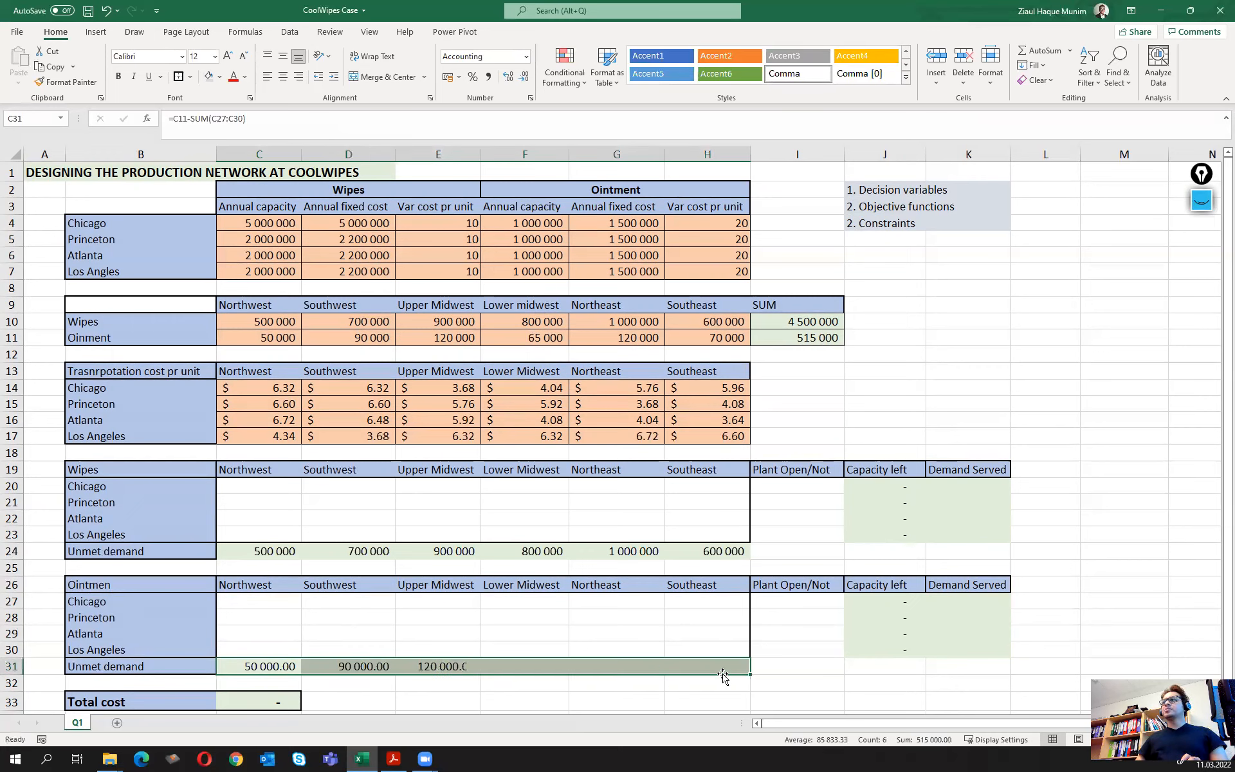
pyautogui.click(524, 76)
pyautogui.click(524, 76)
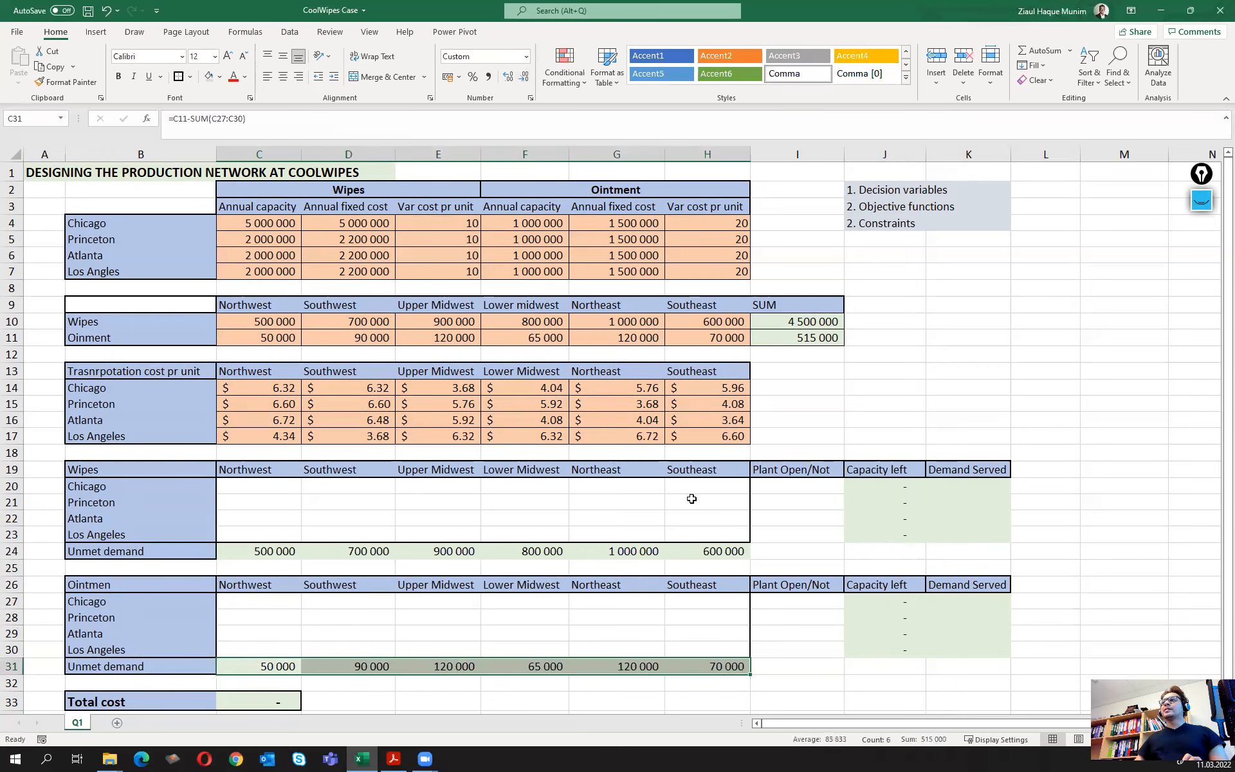
pyautogui.click(536, 651)
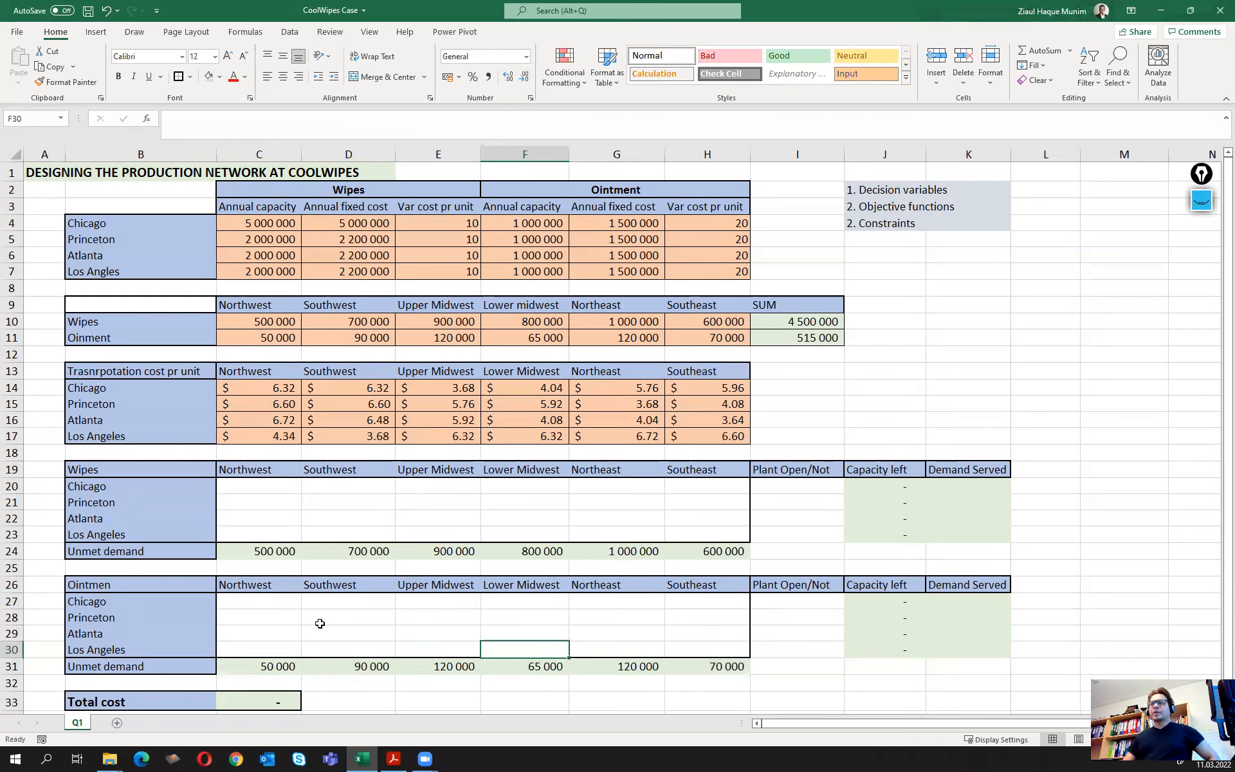
# Review the wipes Unmet demand row against the shipment cells, and check how the C33 total cost formula uses the Demand Served column
pyautogui.moveTo(278, 557); pyautogui.dragTo(684, 551)
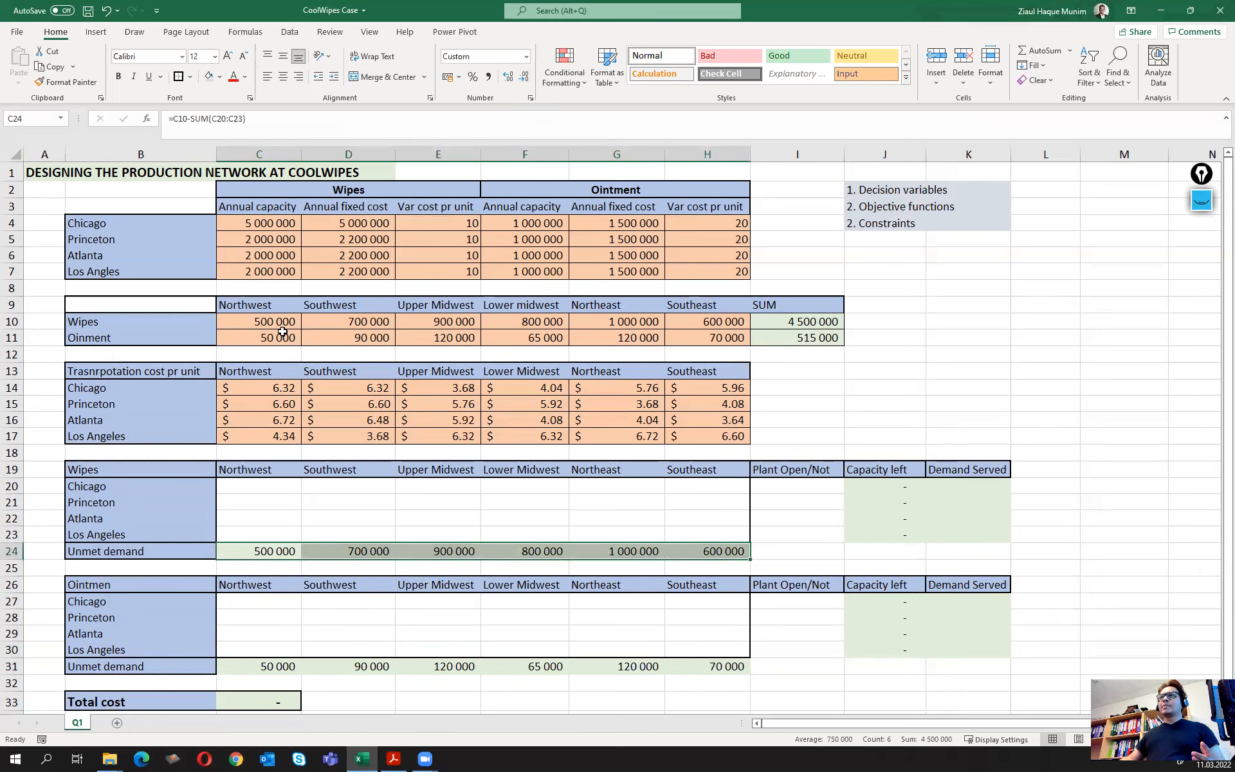
pyautogui.moveTo(271, 480); pyautogui.dragTo(673, 527)
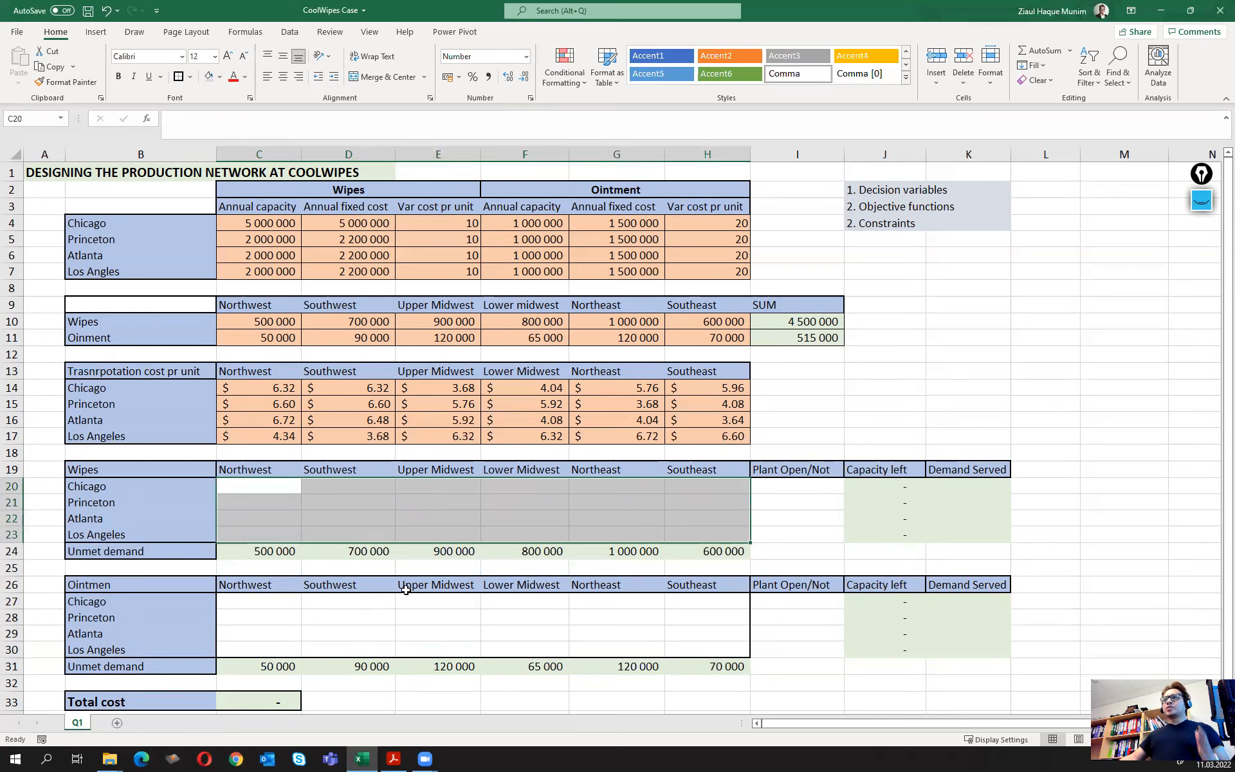
pyautogui.click(267, 552)
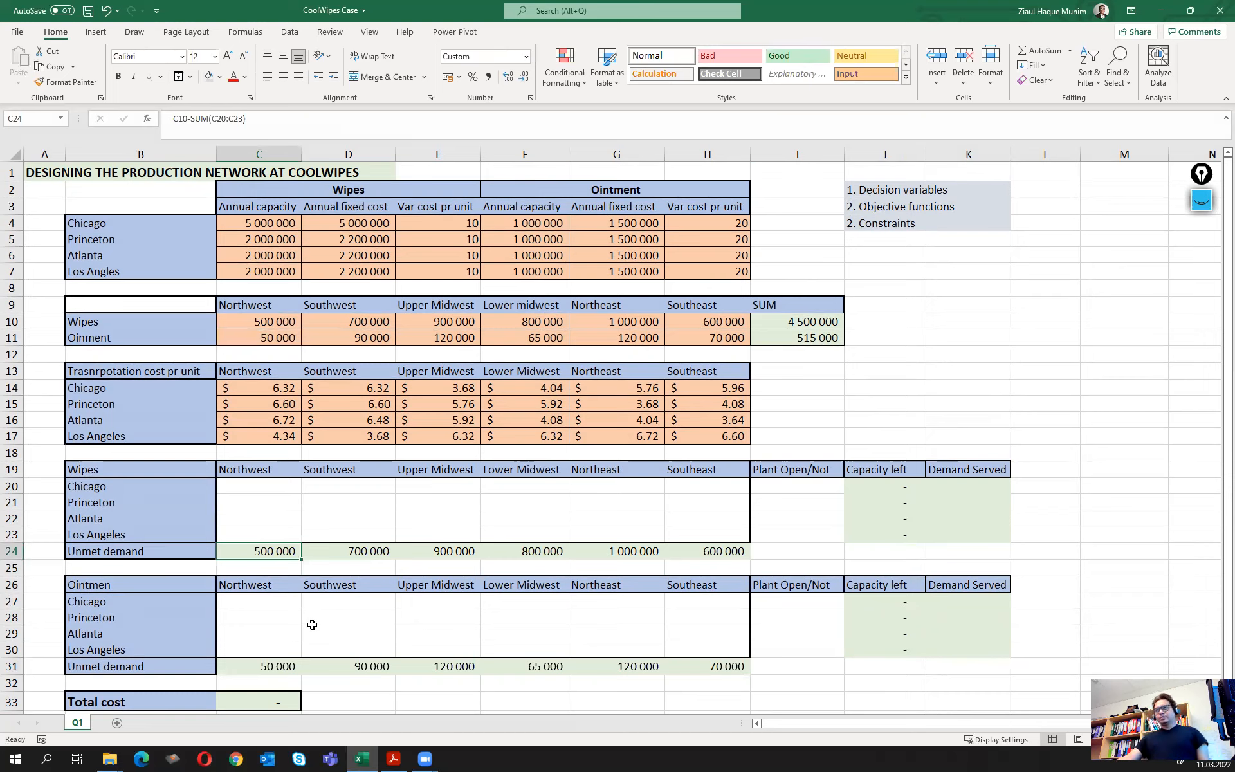
pyautogui.click(976, 478)
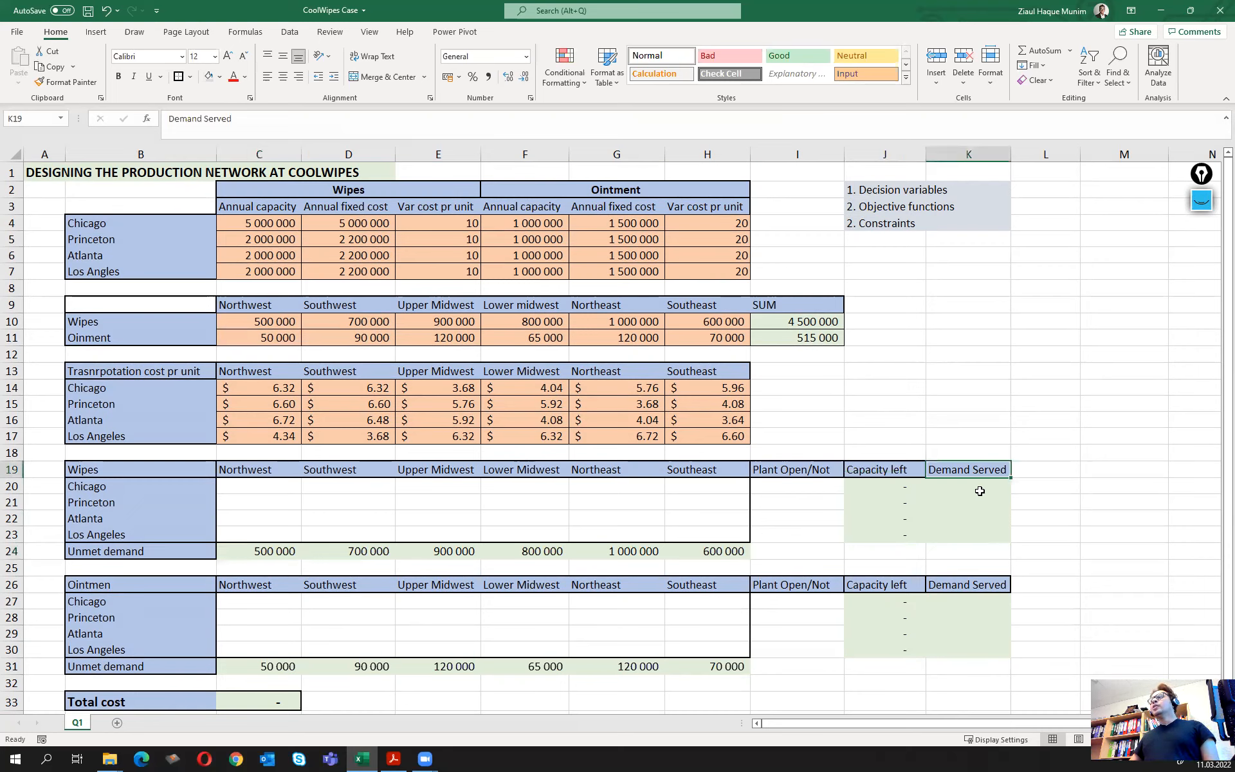
pyautogui.click(978, 489)
pyautogui.moveTo(978, 490); pyautogui.dragTo(983, 532)
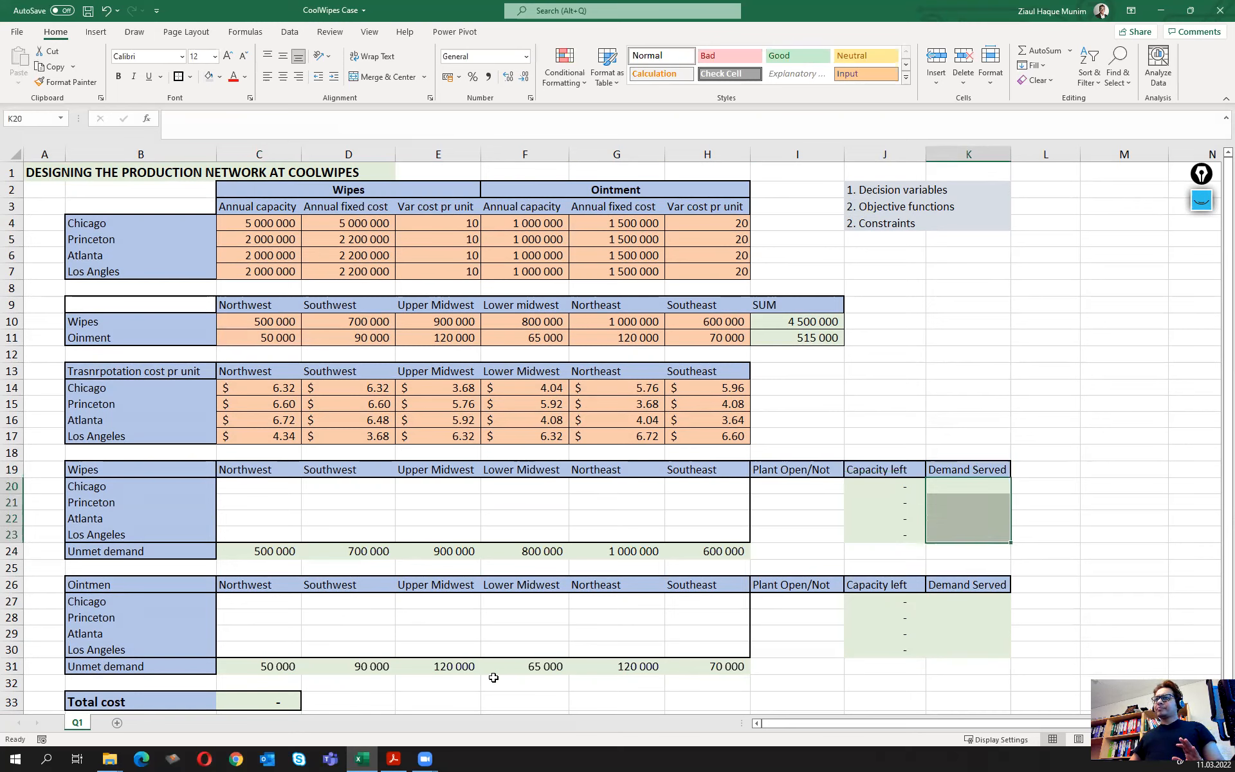
pyautogui.doubleClick(279, 705)
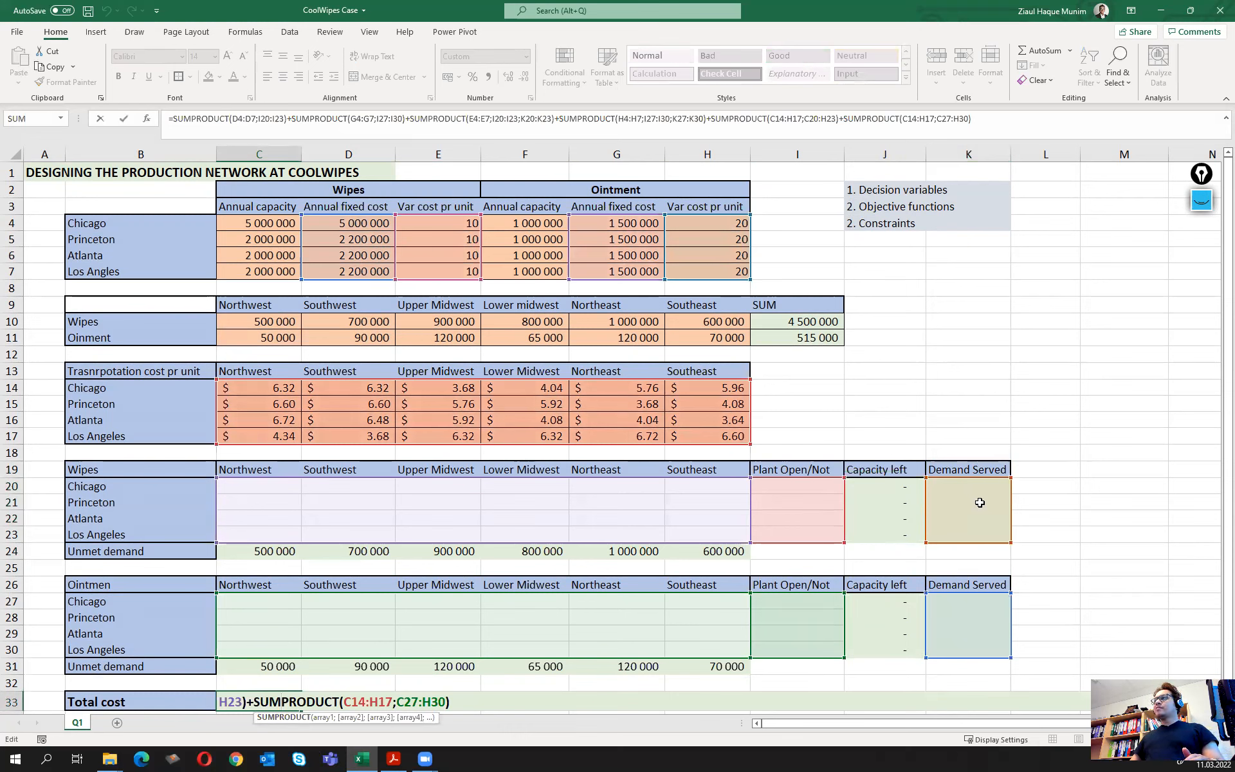
pyautogui.press('Escape')
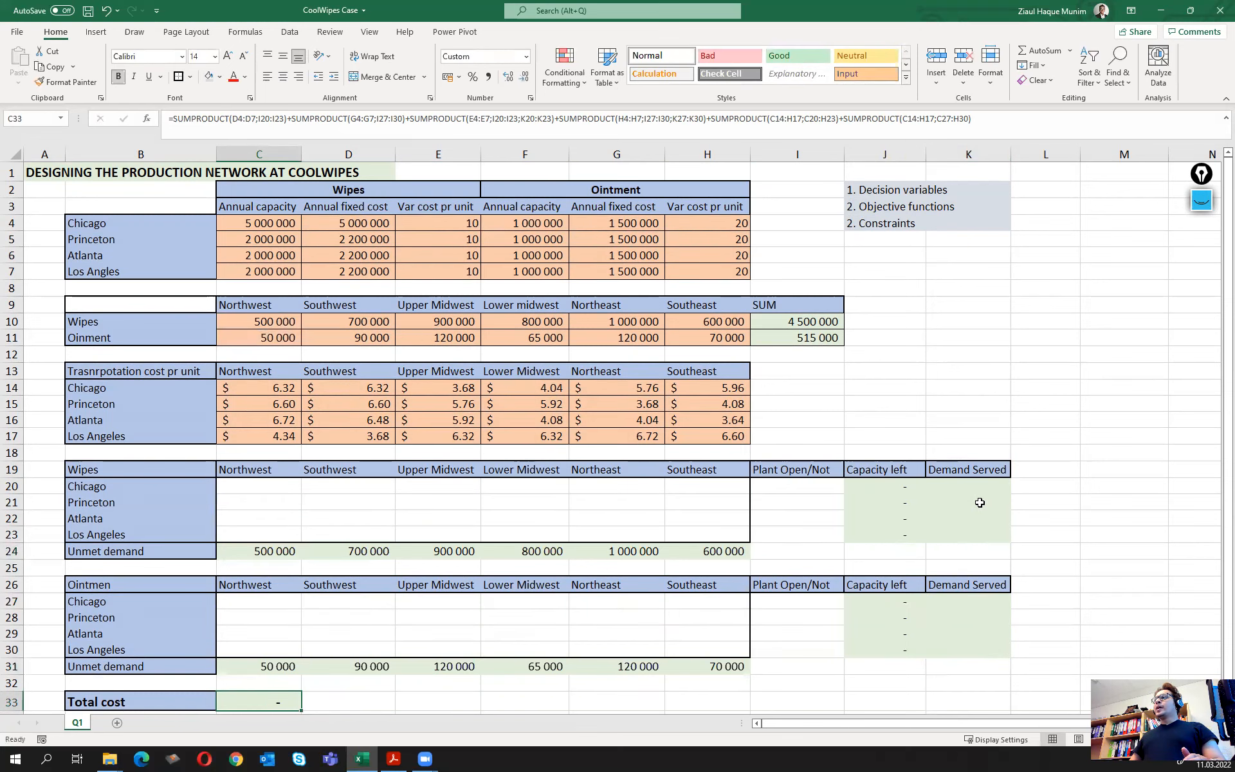
# Compare the wipes Demand Served cells K20:K23 with the variable costs per unit in E4:E7
pyautogui.moveTo(980, 489); pyautogui.dragTo(979, 538)
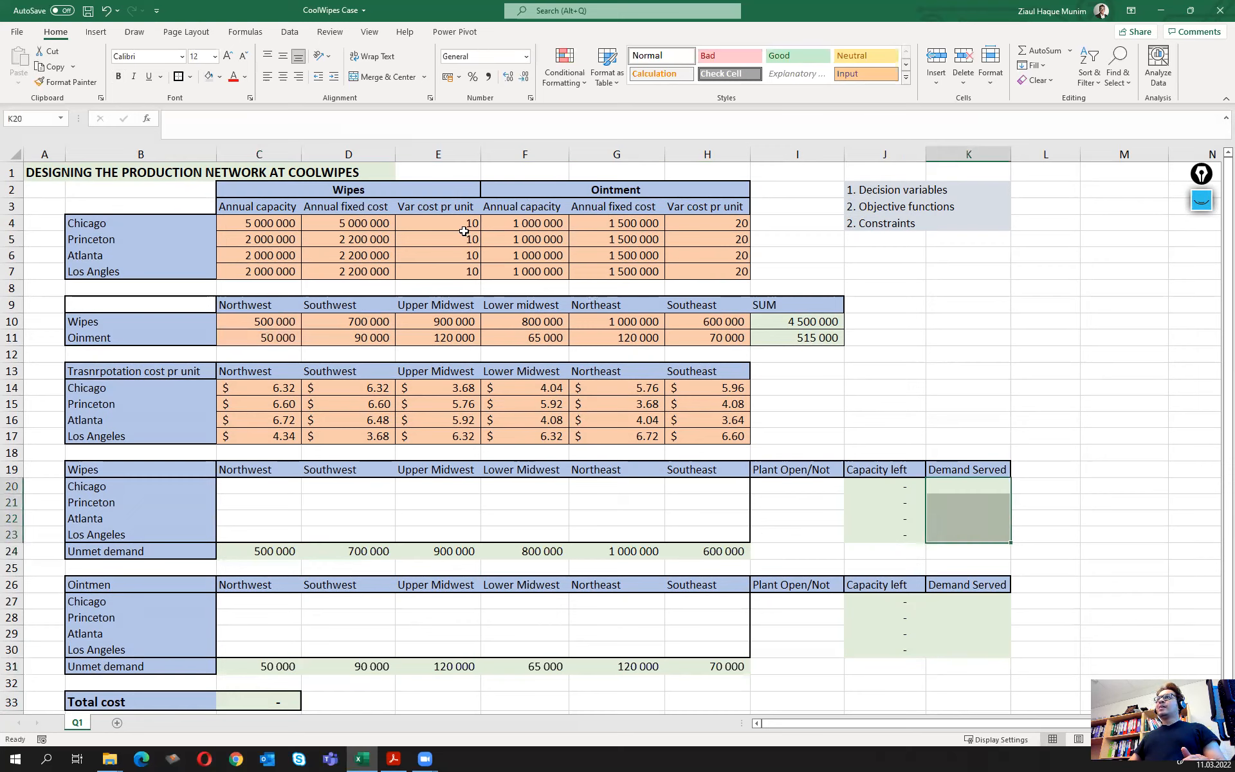
pyautogui.moveTo(463, 224); pyautogui.dragTo(461, 263)
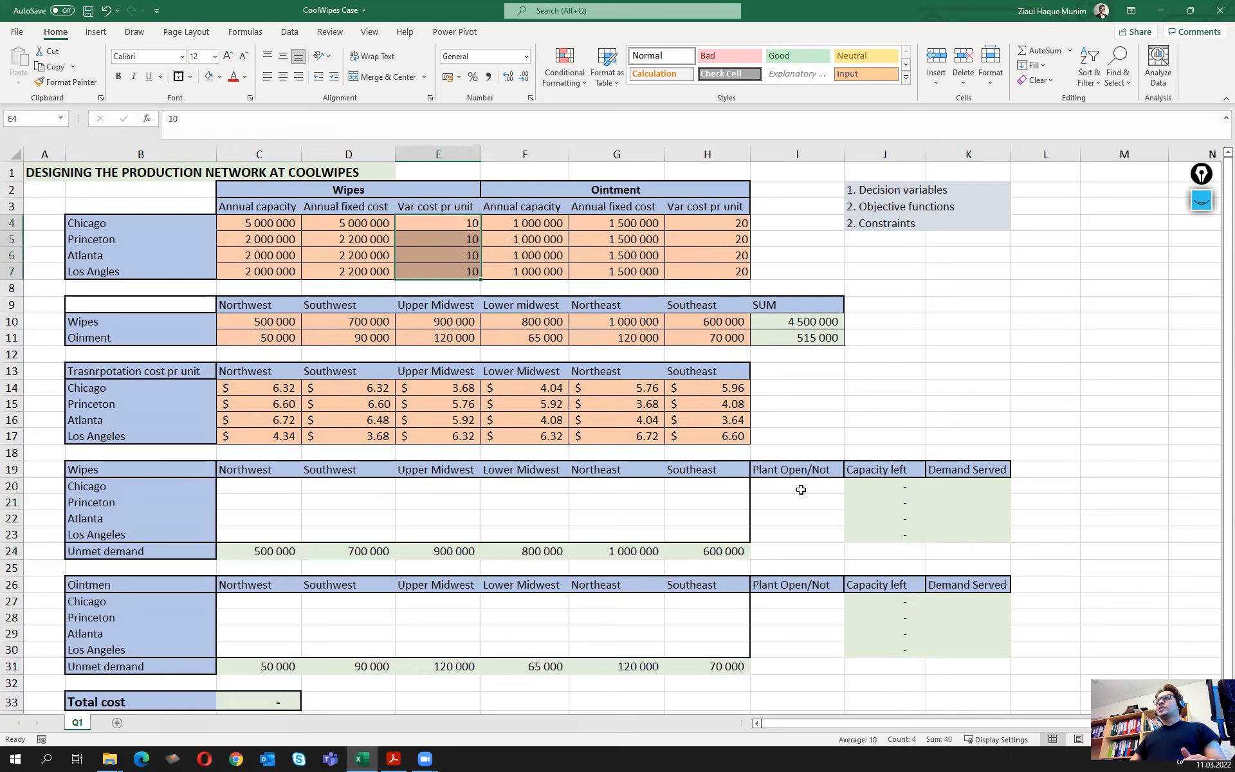
pyautogui.click(982, 485)
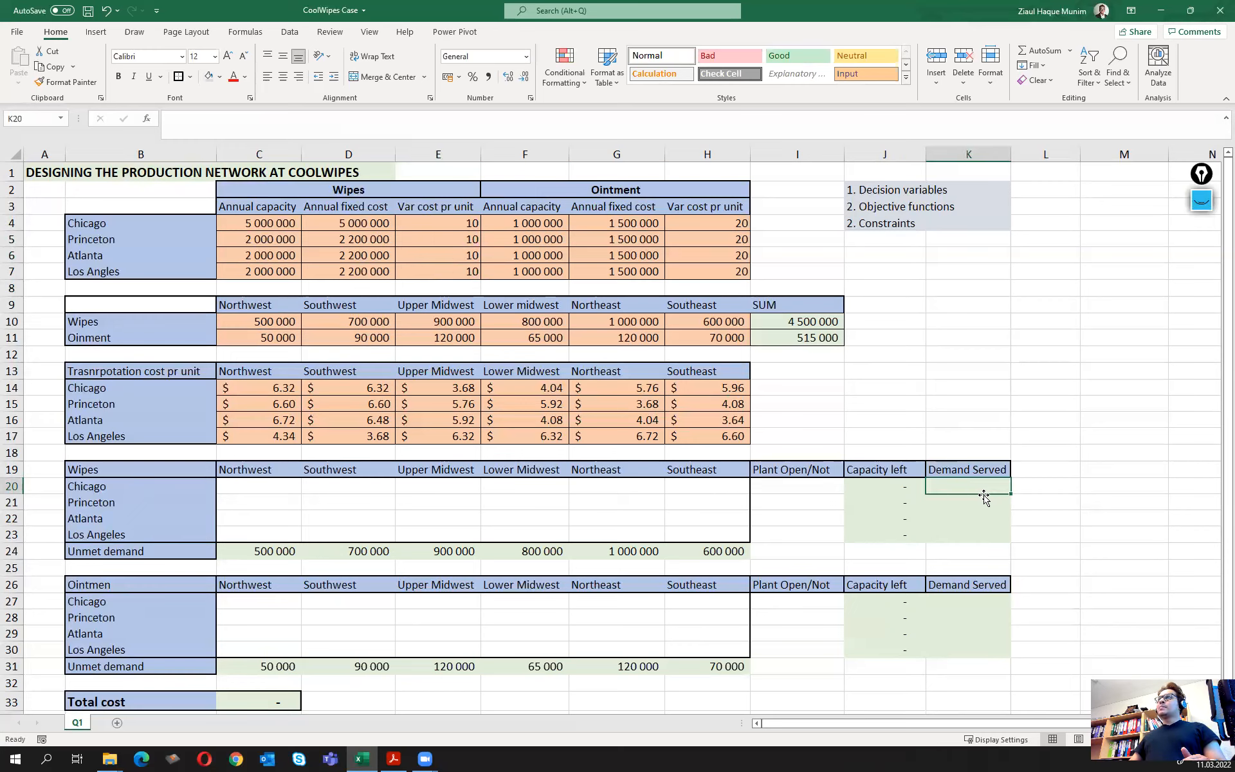
pyautogui.click(453, 238)
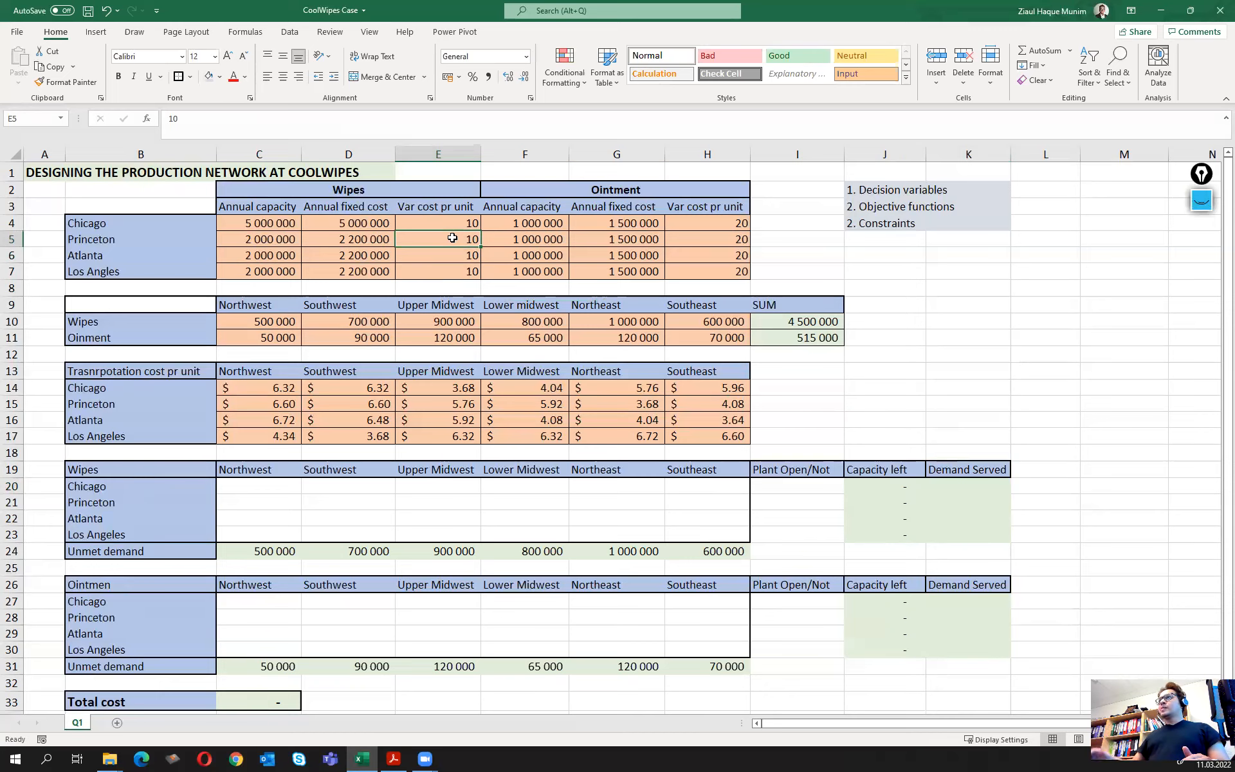
pyautogui.press('Up')
pyautogui.hotkey('shift', 'Down')
pyautogui.hotkey('shift', 'Down')
pyautogui.hotkey('shift', 'Down')
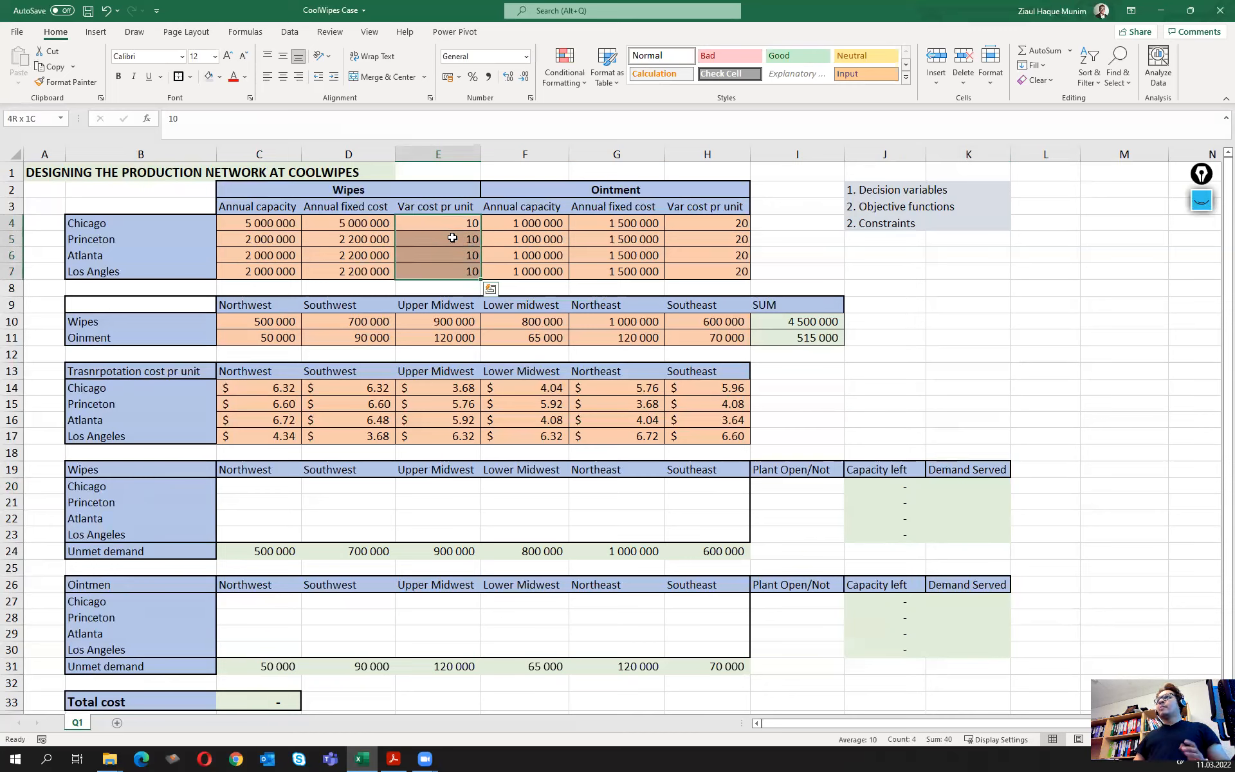
# Set the wipes variable cost per unit to 20 for Atlanta in E6 and 15 for Princeton in E5
pyautogui.press('Down')
pyautogui.press('Down')
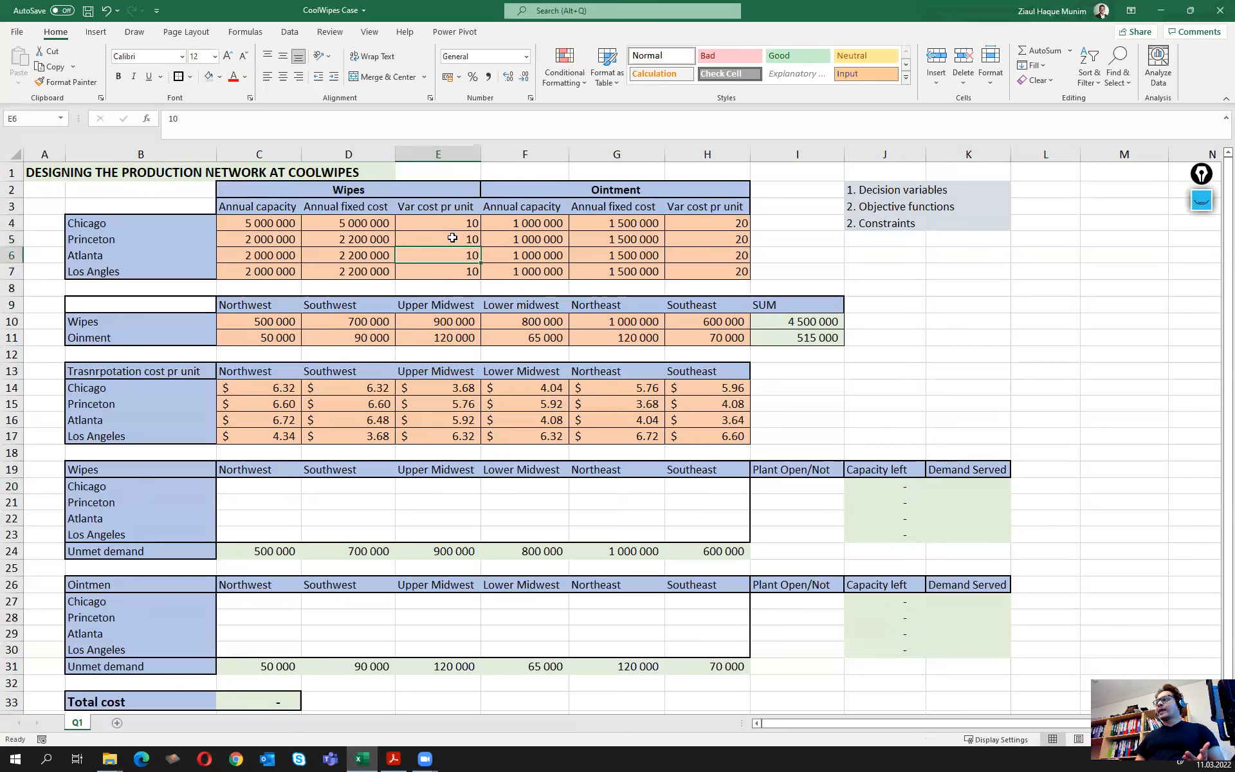
pyautogui.write('20')
pyautogui.click(453, 238)
pyautogui.write('15')
pyautogui.press('Return')
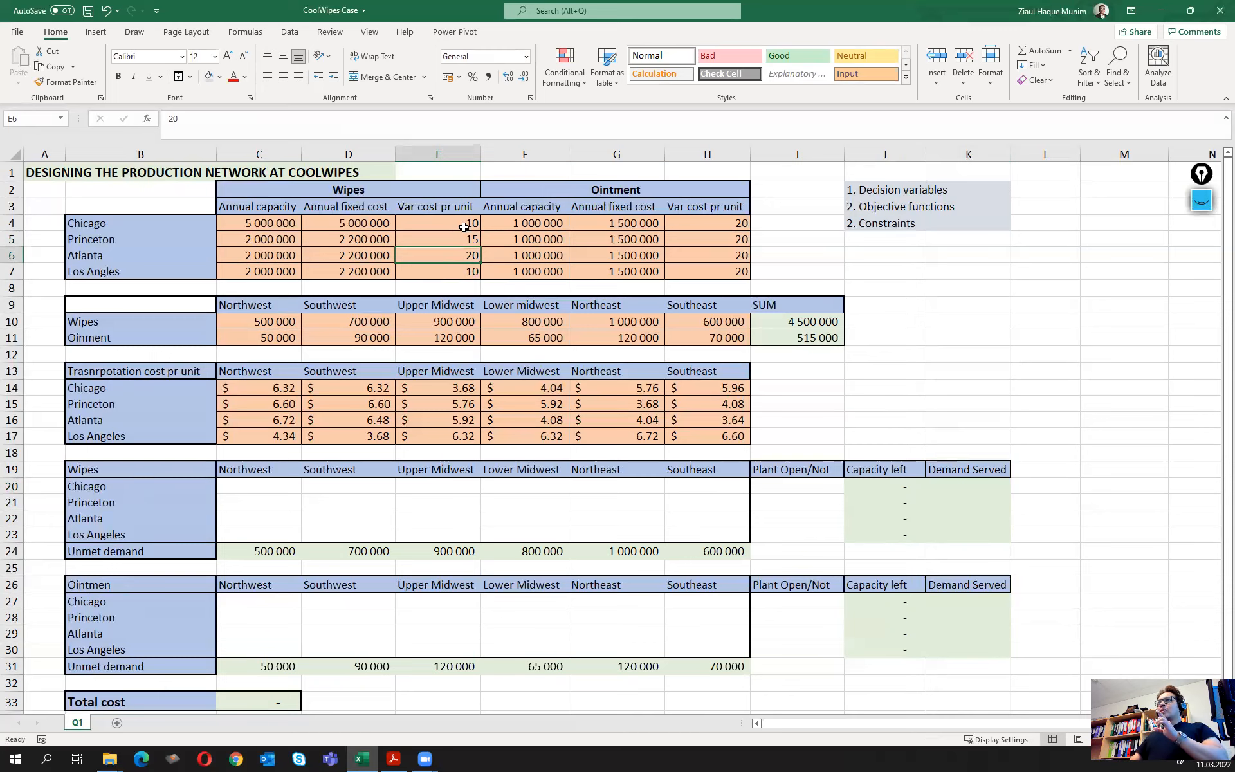
pyautogui.moveTo(463, 225); pyautogui.dragTo(463, 271)
pyautogui.moveTo(998, 487); pyautogui.dragTo(998, 529)
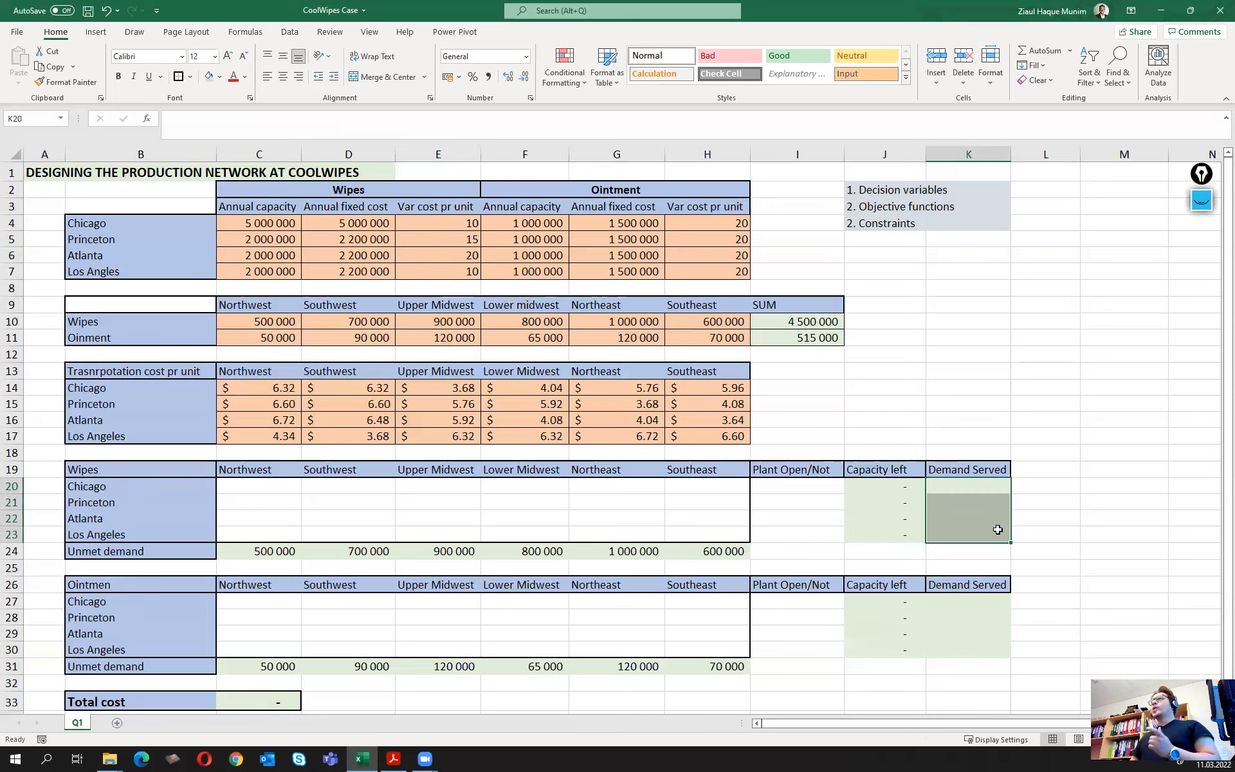
pyautogui.click(441, 238)
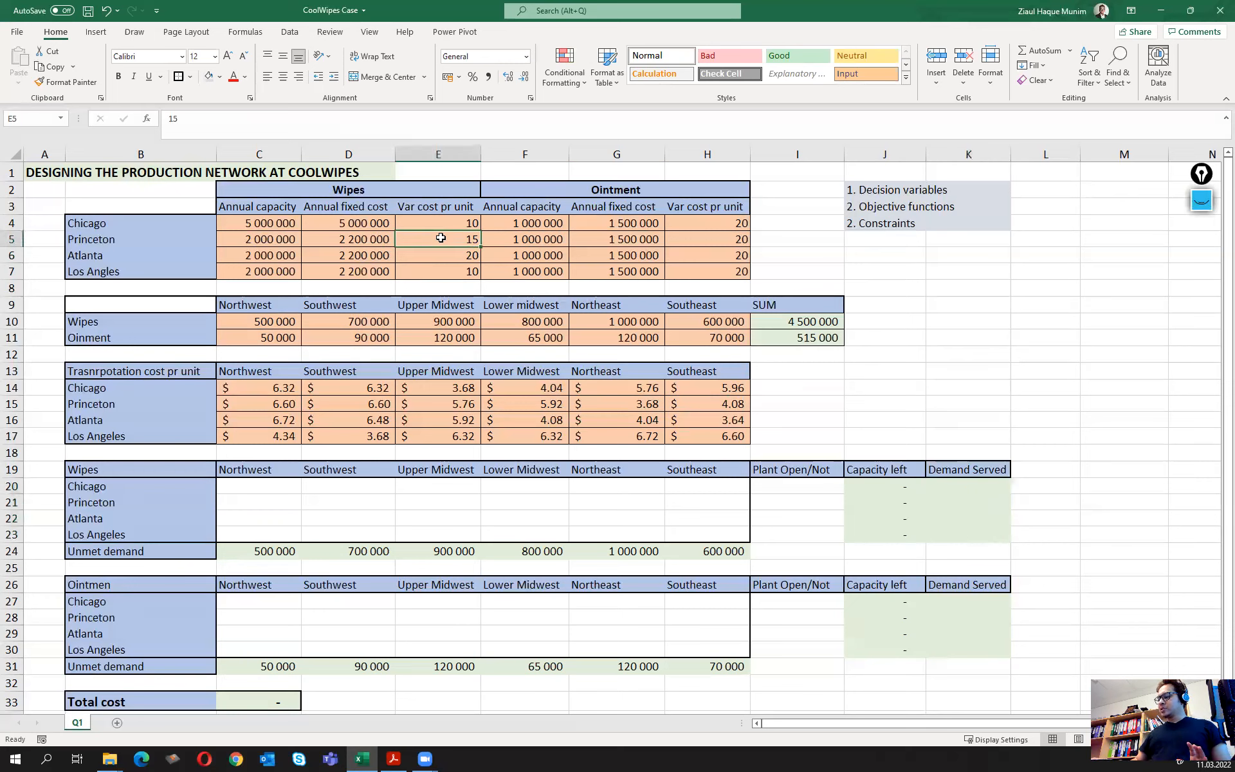
# Set the wipes variable cost per unit to 10 for Princeton in E5 and Atlanta in E6
pyautogui.write('10')
pyautogui.press('Return')
pyautogui.write('10')
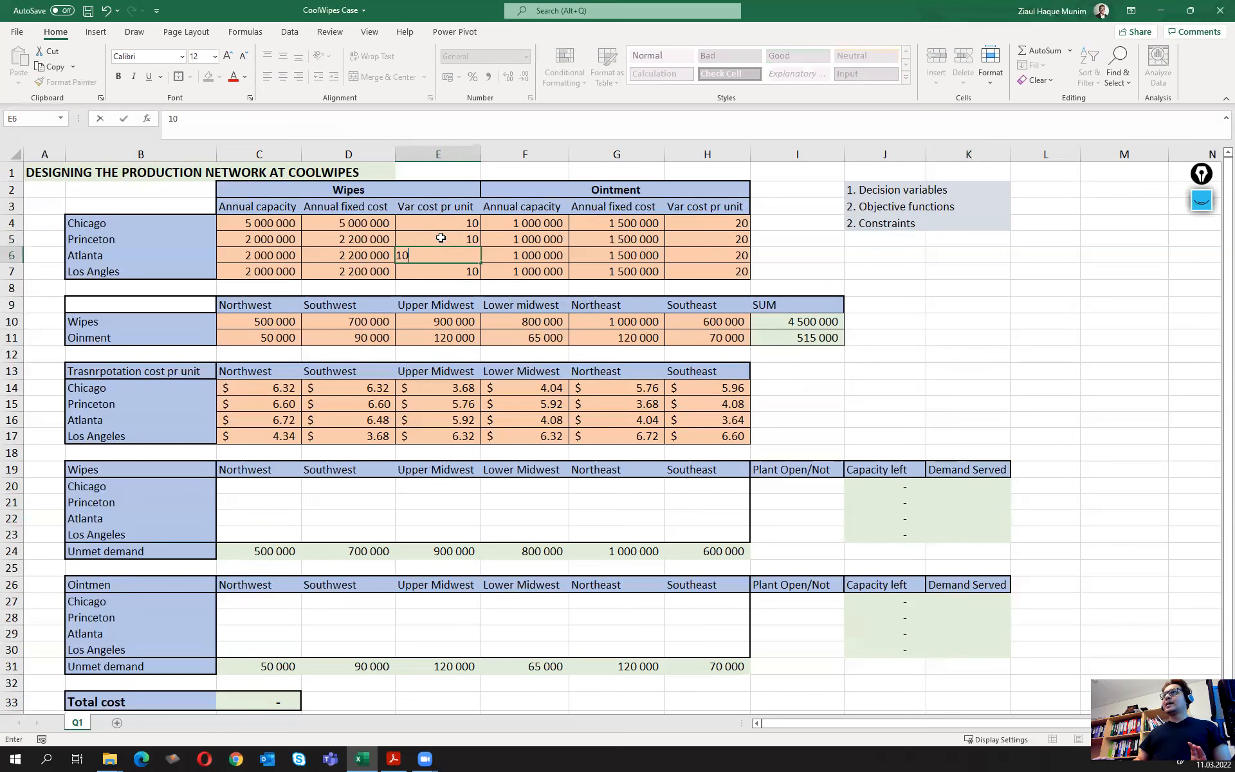
pyautogui.press('Return')
pyautogui.moveTo(453, 223); pyautogui.dragTo(458, 270)
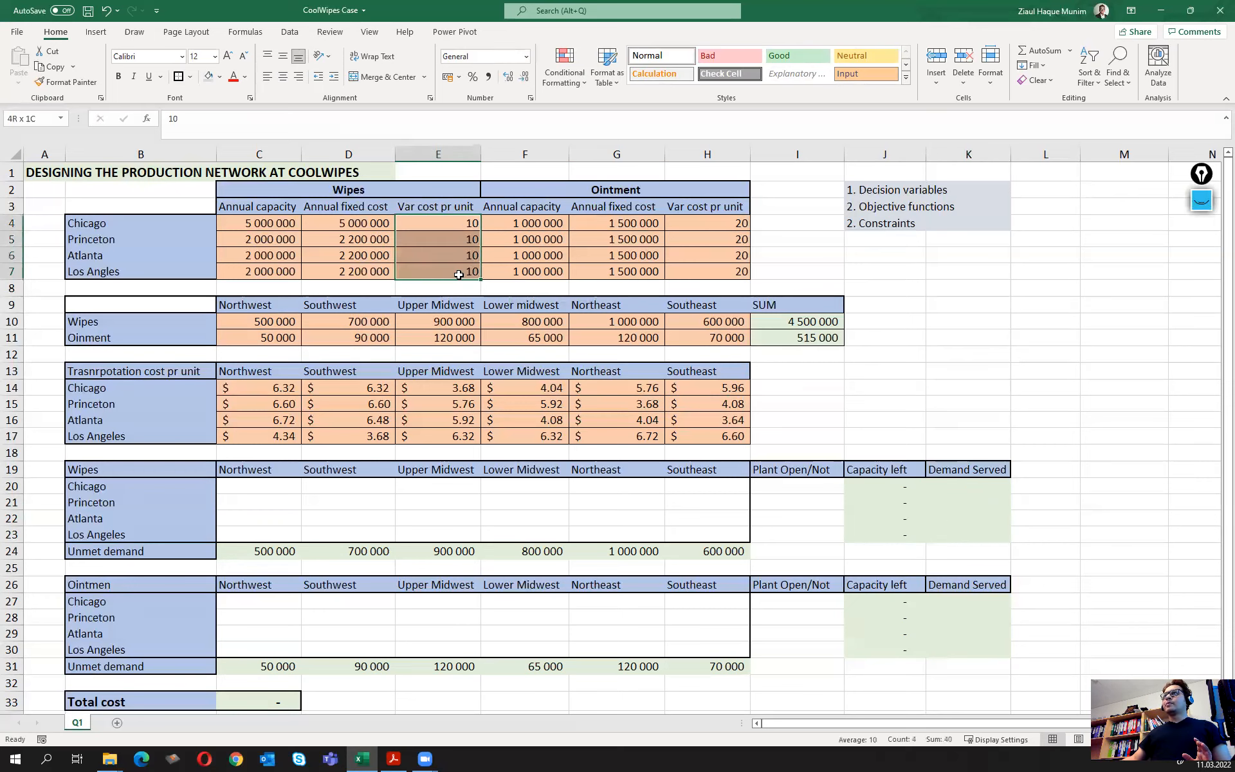
# Enter =SUM(C20:H20) as the Chicago wipes Demand Served in K20 and fill it down to K23
pyautogui.moveTo(968, 485); pyautogui.dragTo(973, 535)
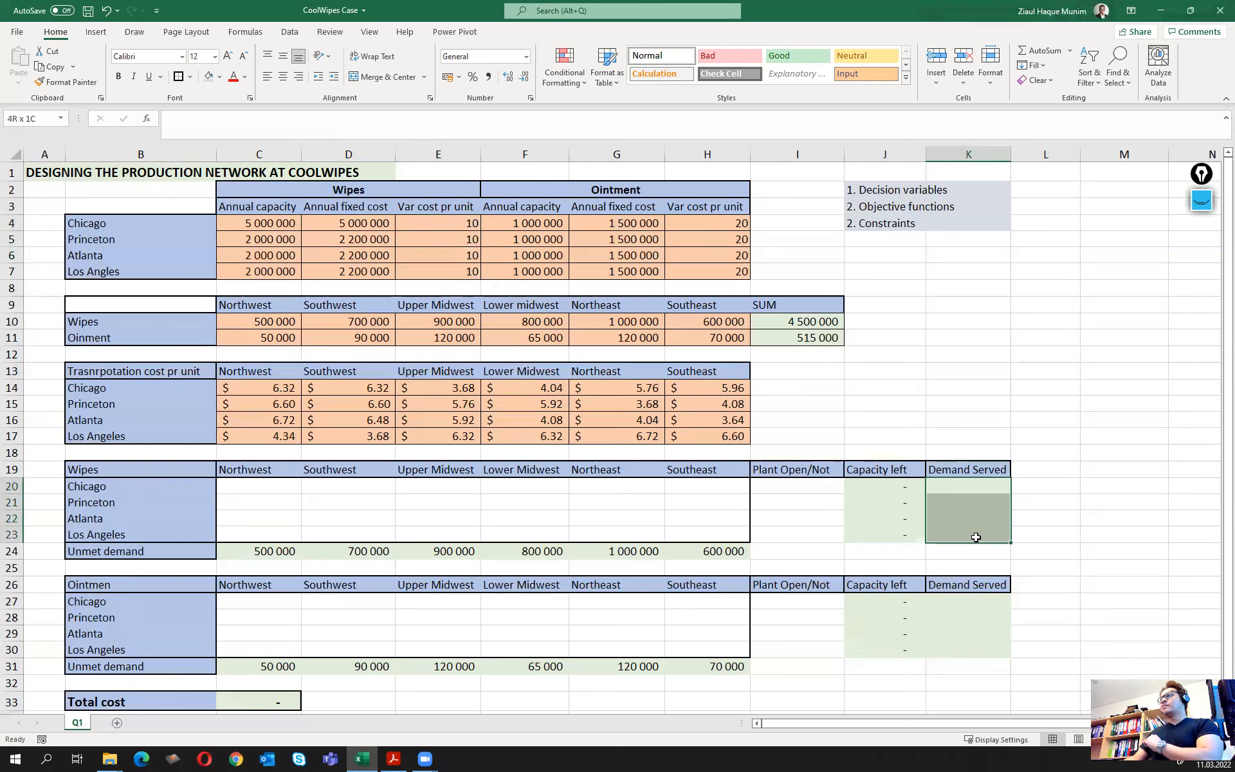
pyautogui.click(969, 492)
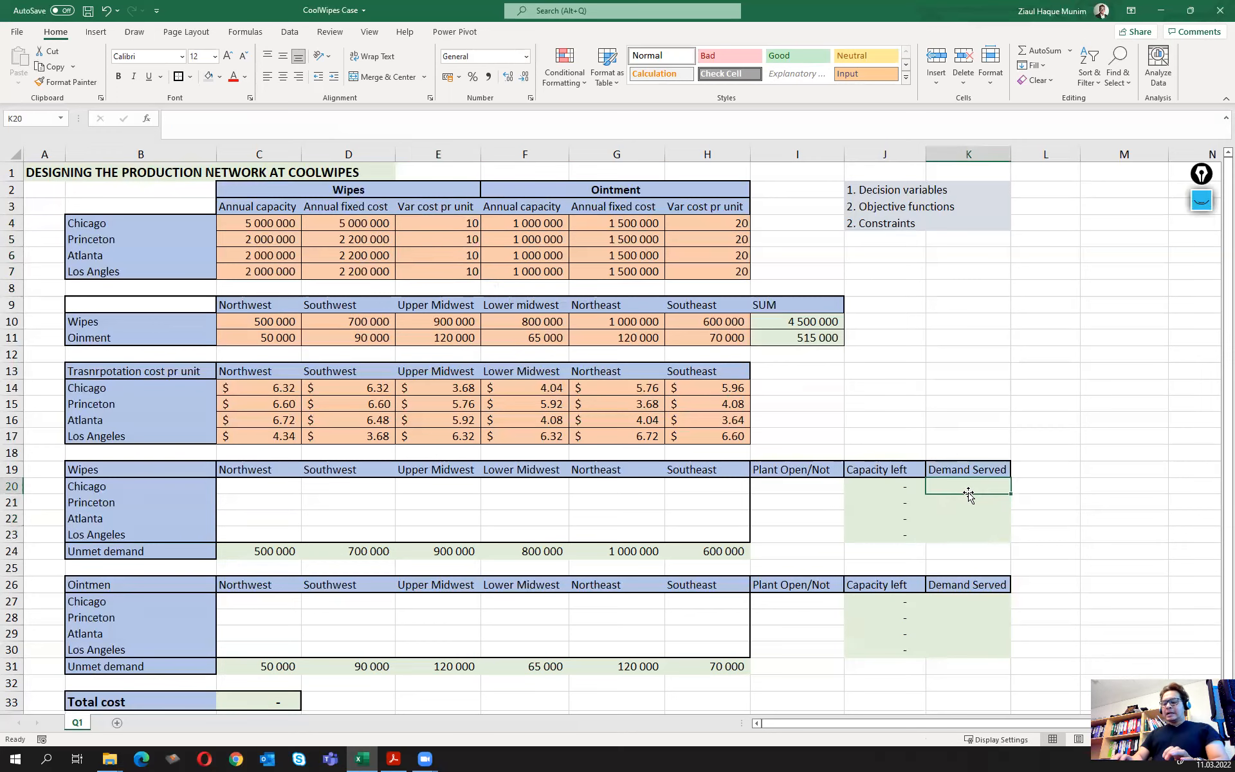
pyautogui.write('=sum')
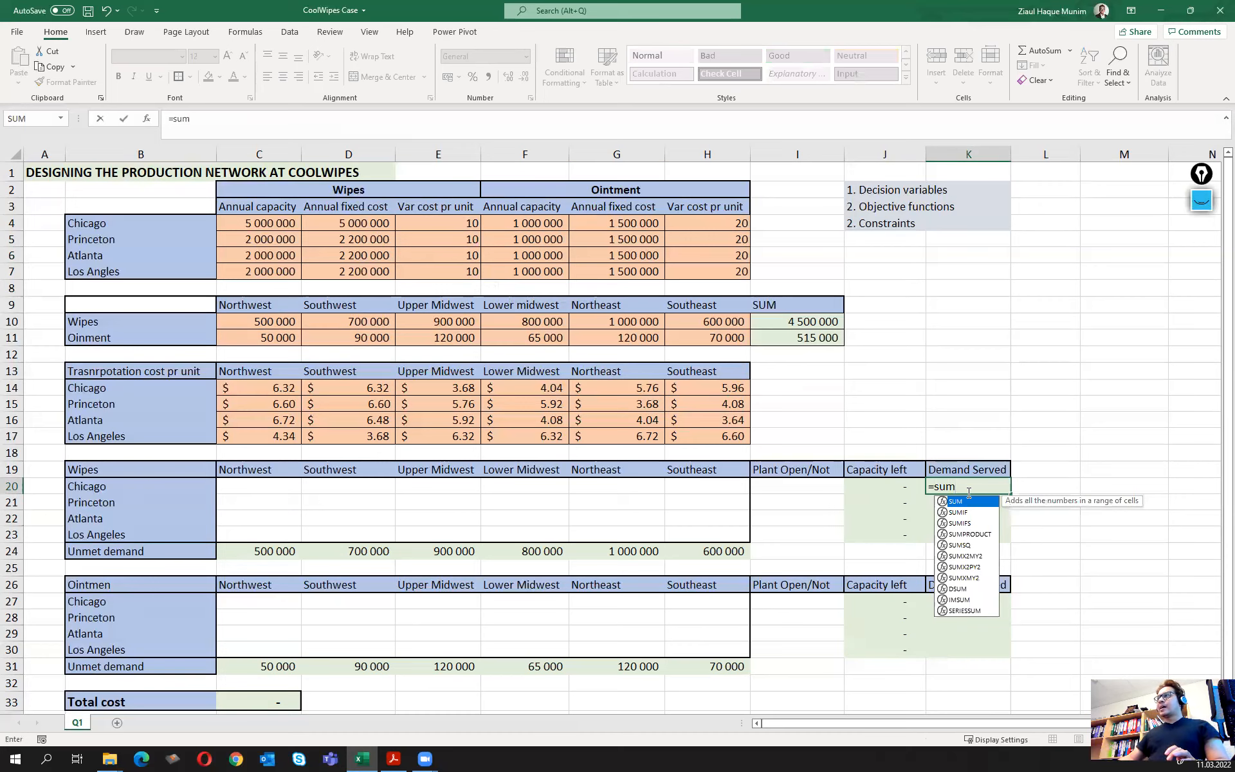
pyautogui.press('Tab')
pyautogui.moveTo(255, 487); pyautogui.dragTo(675, 492)
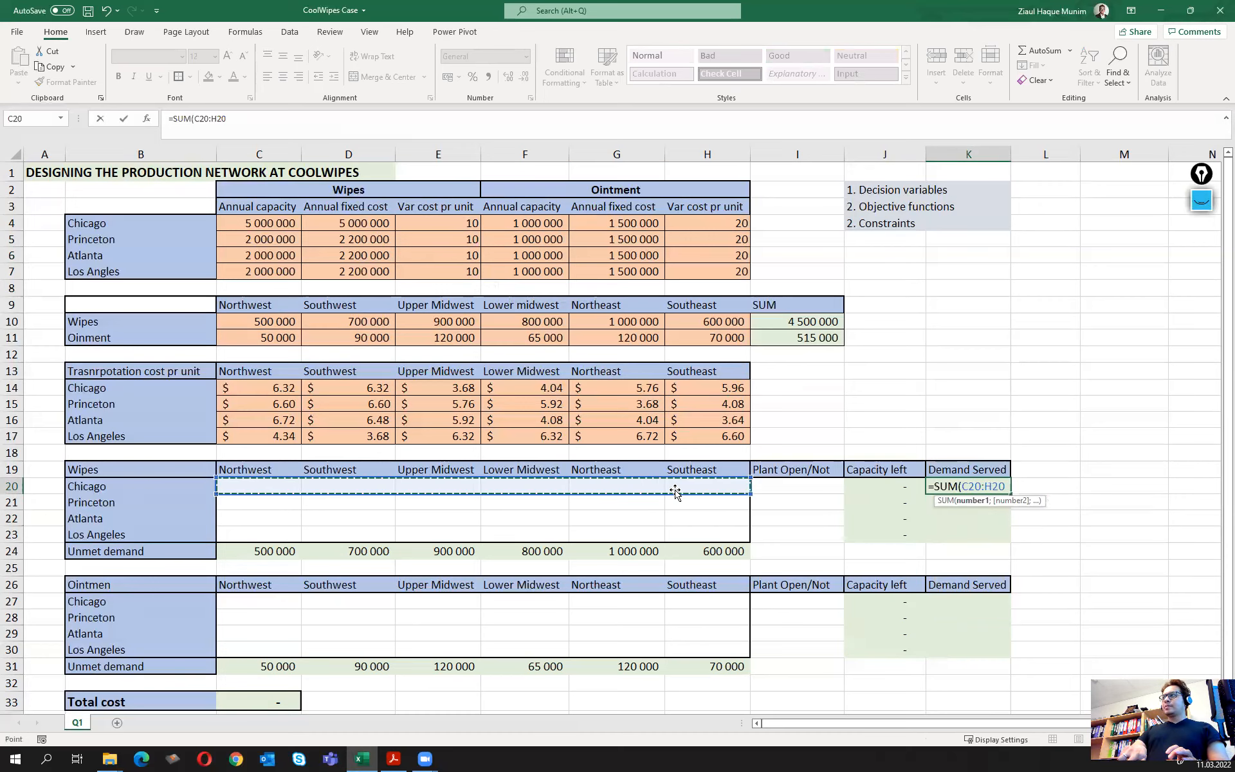
pyautogui.write(')')
pyautogui.press('Return')
pyautogui.click(984, 488)
pyautogui.moveTo(1013, 497); pyautogui.dragTo(1013, 544)
# Enter =SUM(C27:H27) as the Chicago ointment Demand Served in K27 and fill it down to K30
pyautogui.doubleClick(986, 605)
pyautogui.write('=sum')
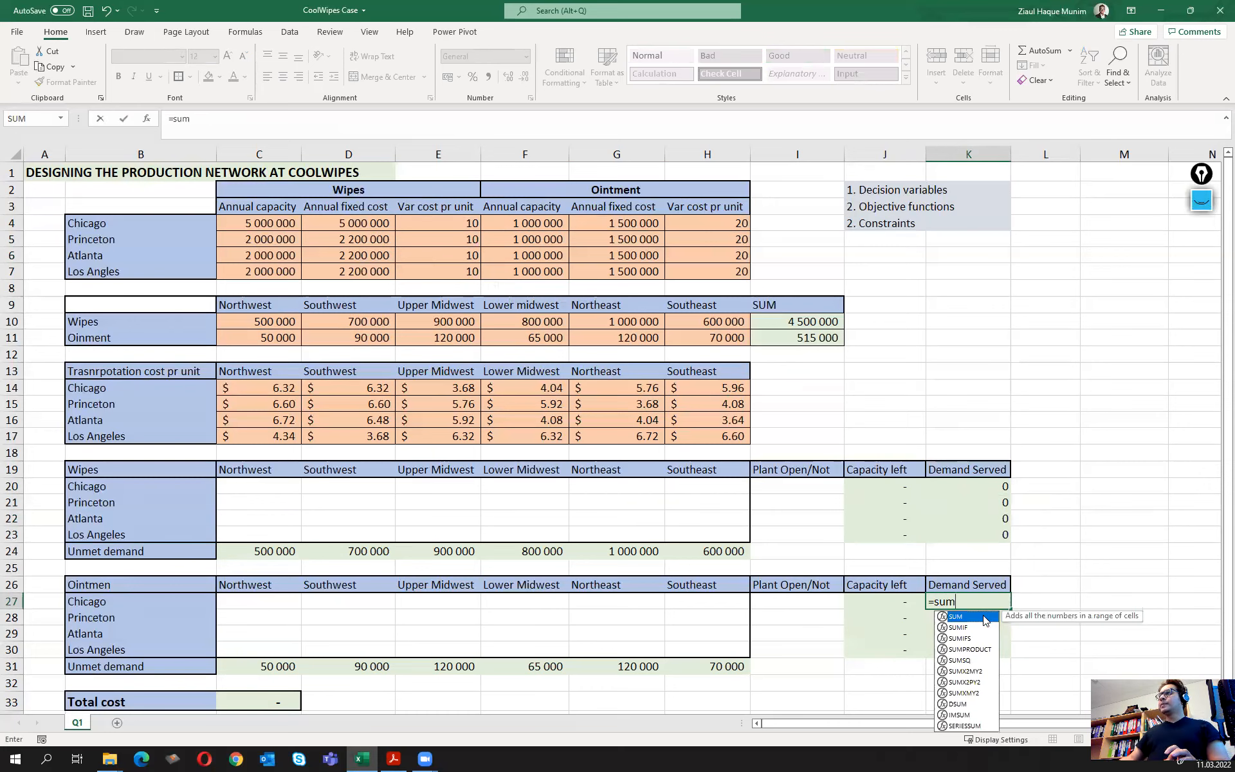
pyautogui.doubleClick(984, 616)
pyautogui.moveTo(271, 602); pyautogui.dragTo(702, 605)
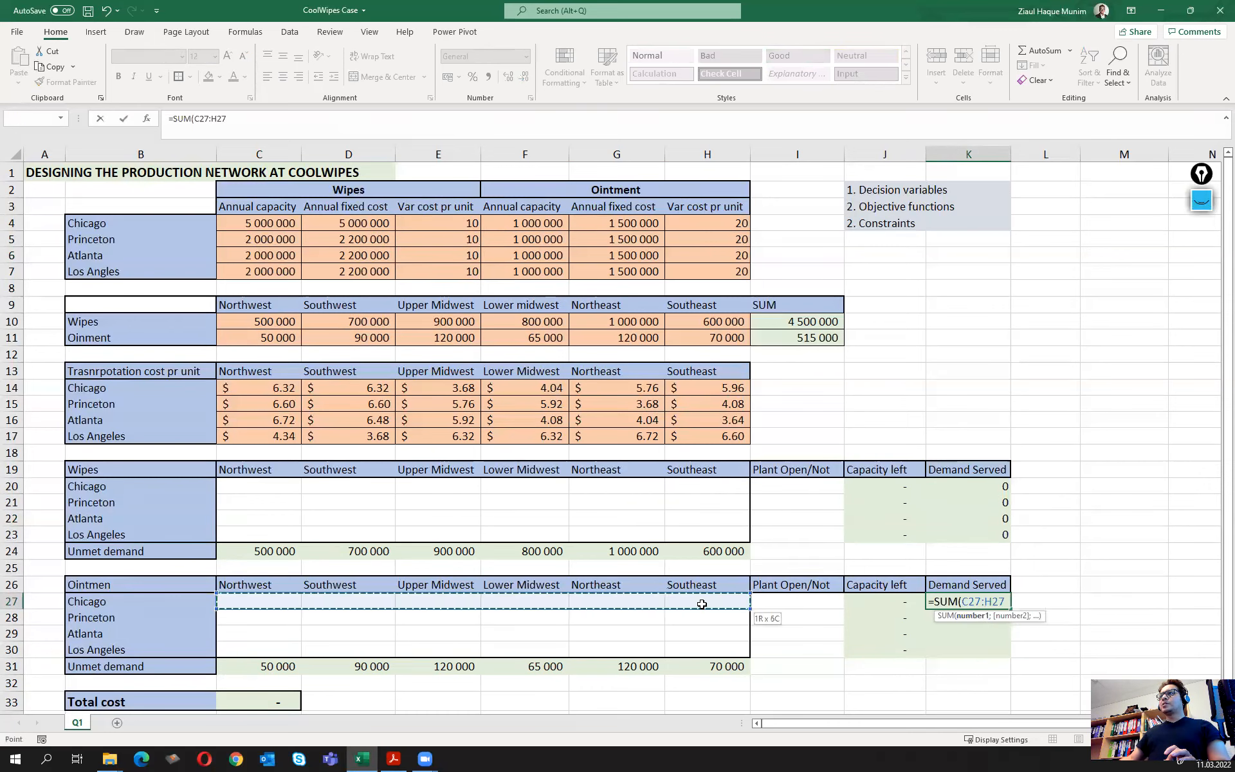
pyautogui.write(')')
pyautogui.press('Return')
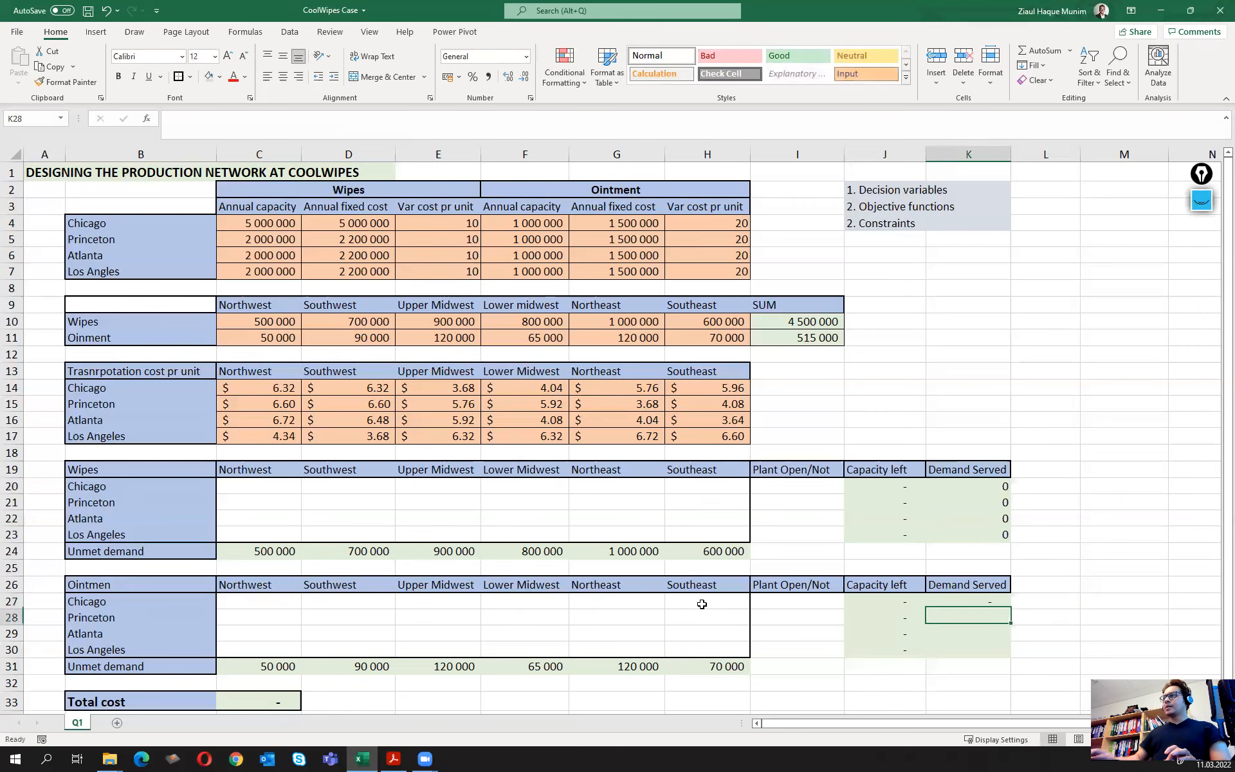
pyautogui.click(997, 602)
pyautogui.moveTo(1013, 609); pyautogui.dragTo(1012, 656)
# Format the ointment Demand Served cells K27:K30 as Number without decimals, like the wipes Demand Served cells
pyautogui.click(1006, 489)
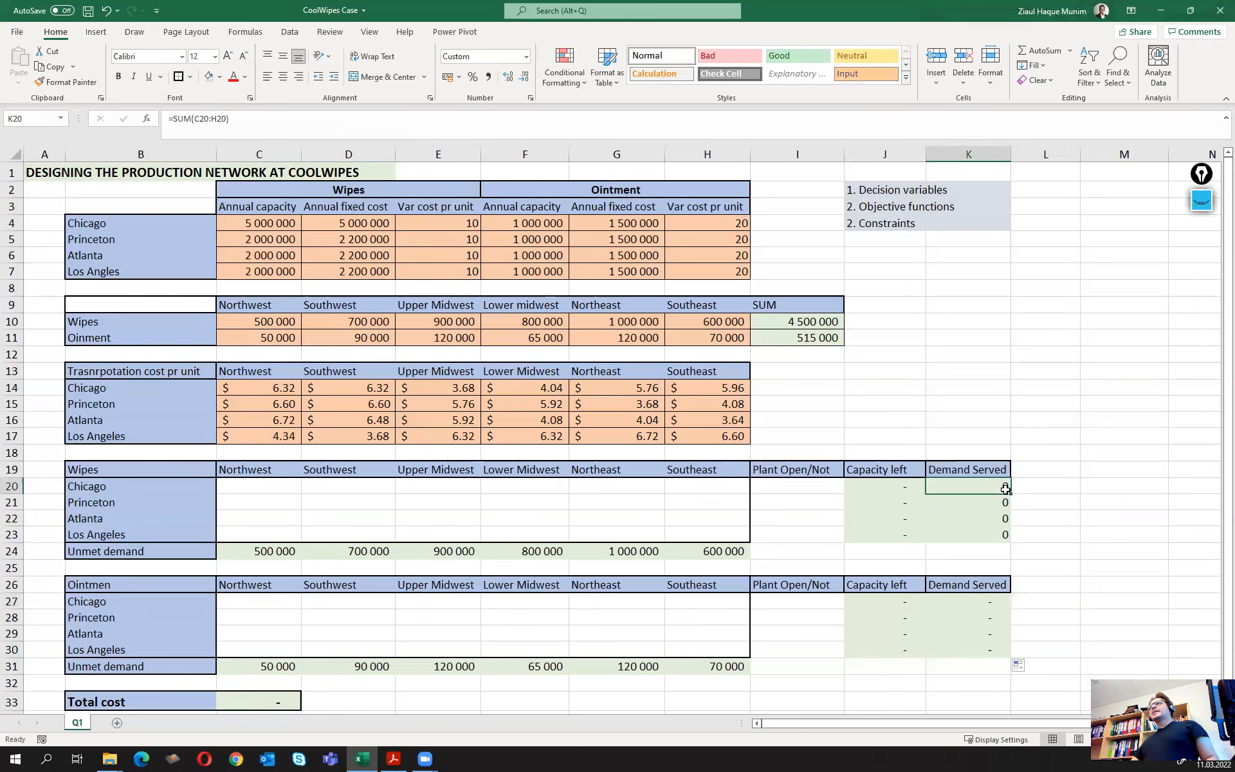
pyautogui.click(972, 613)
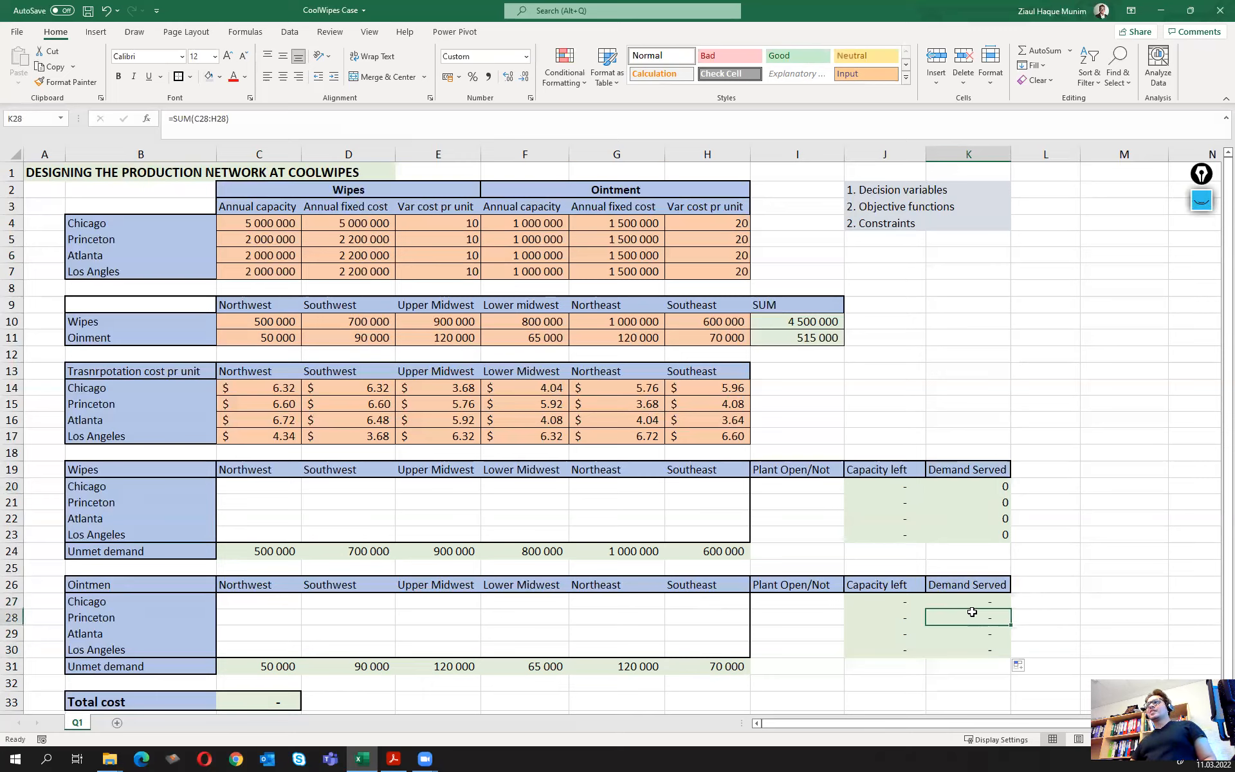
pyautogui.click(987, 486)
pyautogui.moveTo(988, 487); pyautogui.dragTo(987, 536)
pyautogui.moveTo(985, 602); pyautogui.dragTo(985, 652)
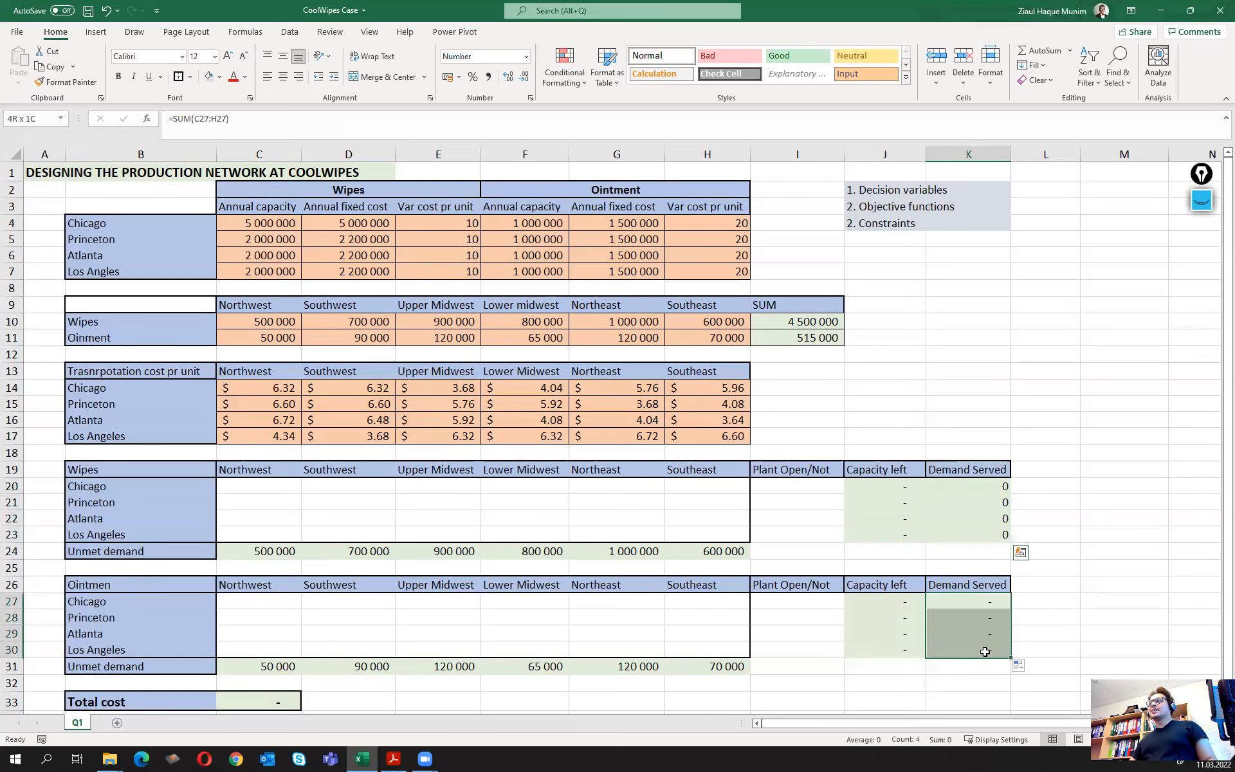
pyautogui.click(525, 56)
pyautogui.click(495, 111)
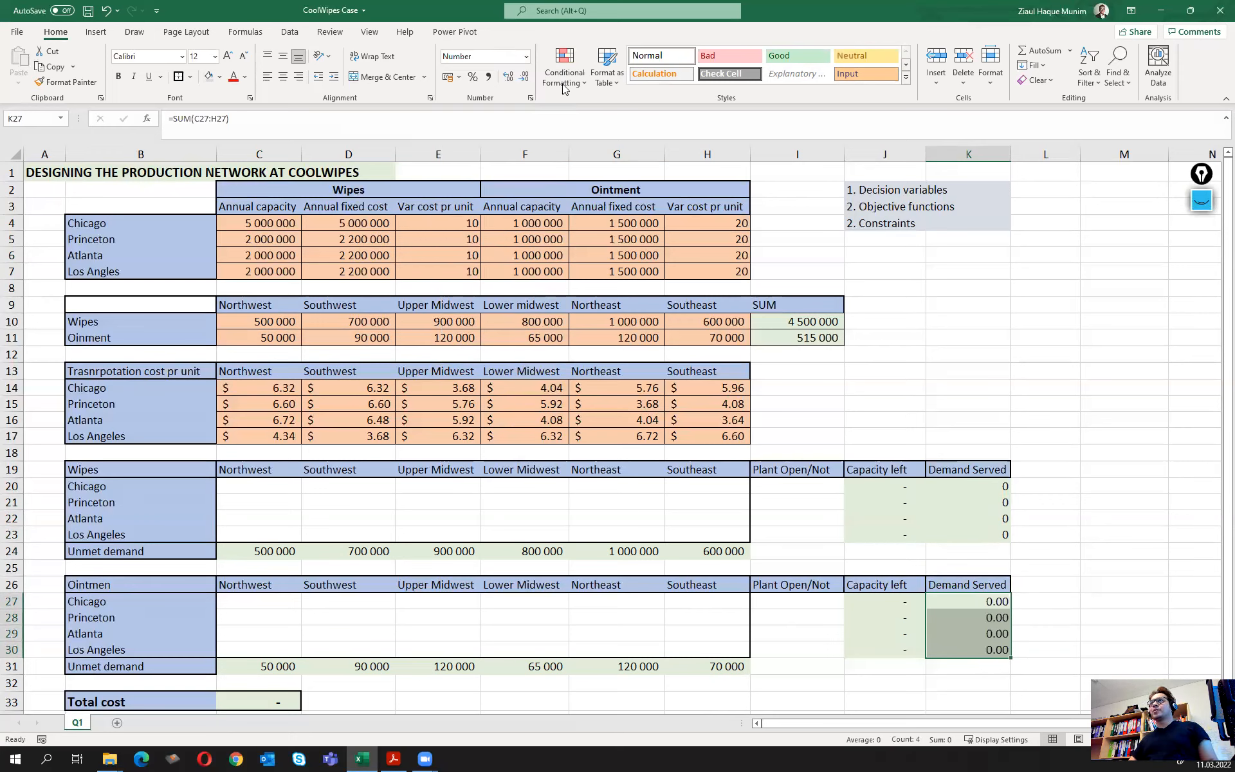
pyautogui.click(525, 77)
pyautogui.click(525, 76)
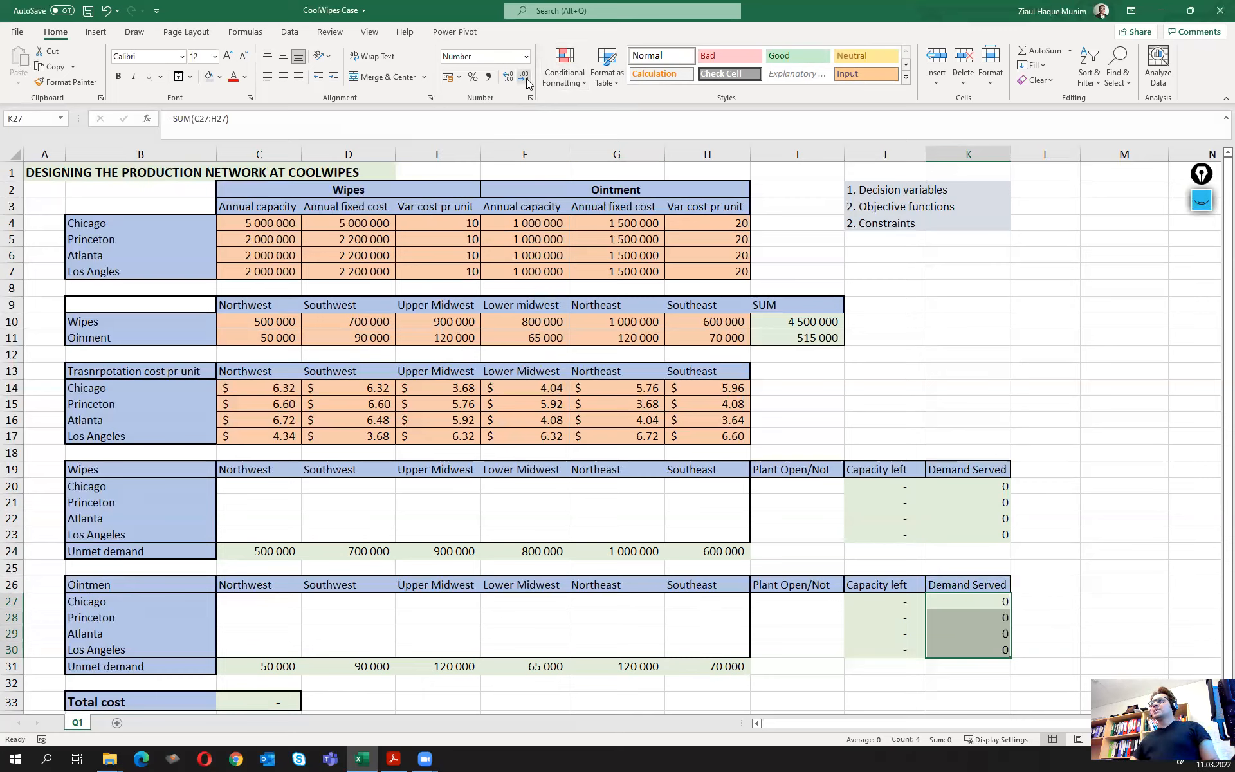
# Save the workbook and read study question 1 in the CoolWipes case PDF in Adobe Acrobat Reader
pyautogui.click(1052, 495)
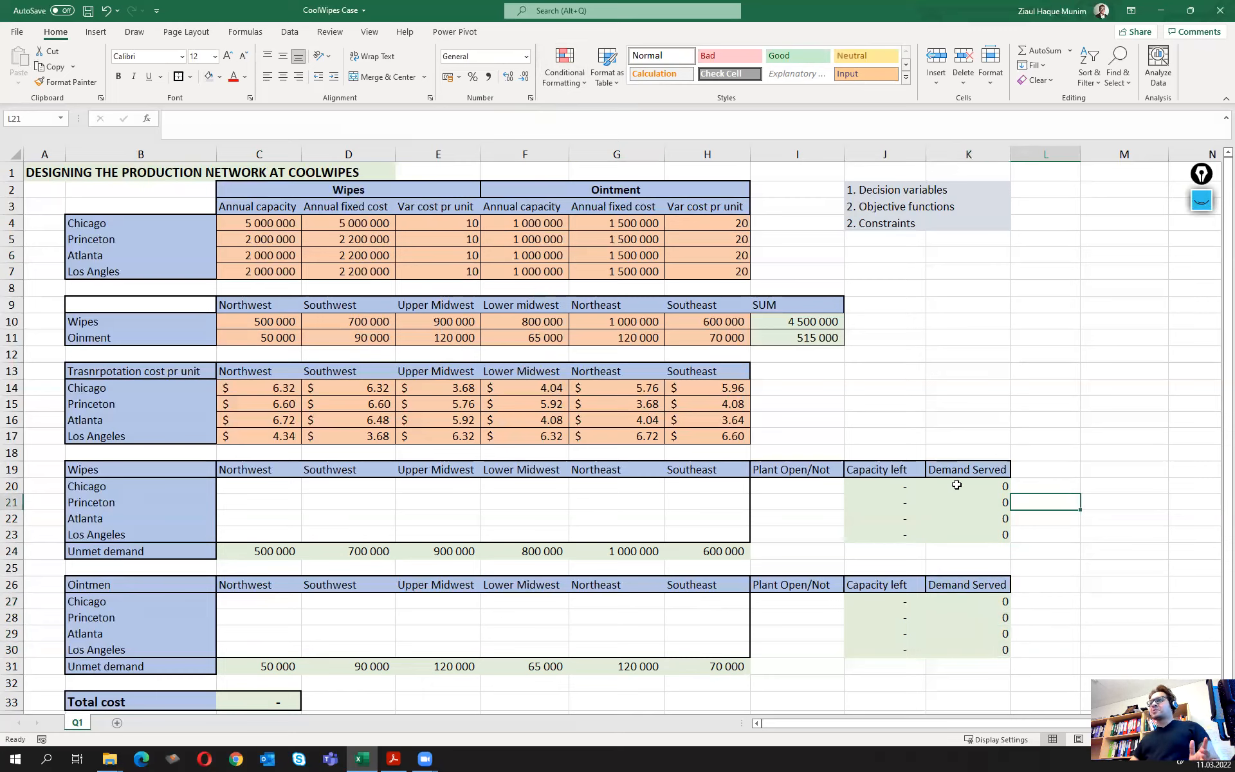
pyautogui.click(962, 400)
pyautogui.hotkey('ctrl', 's')
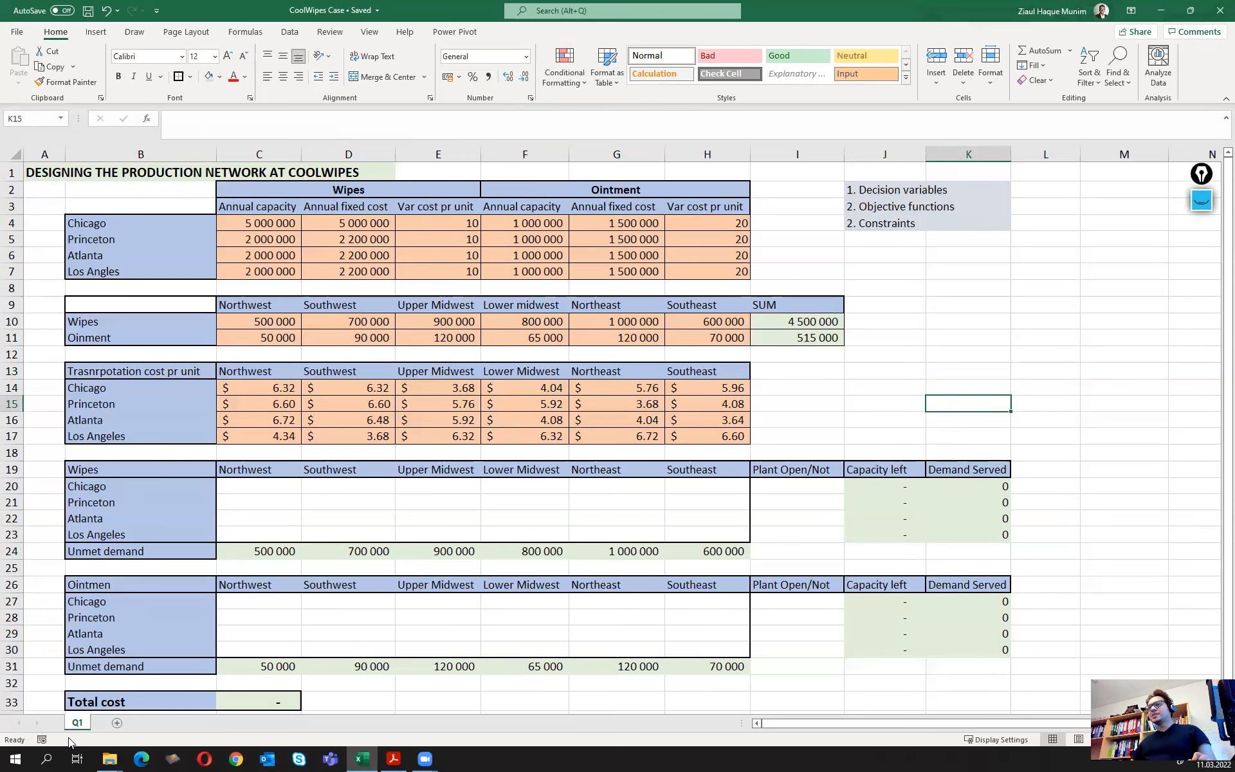
pyautogui.click(393, 759)
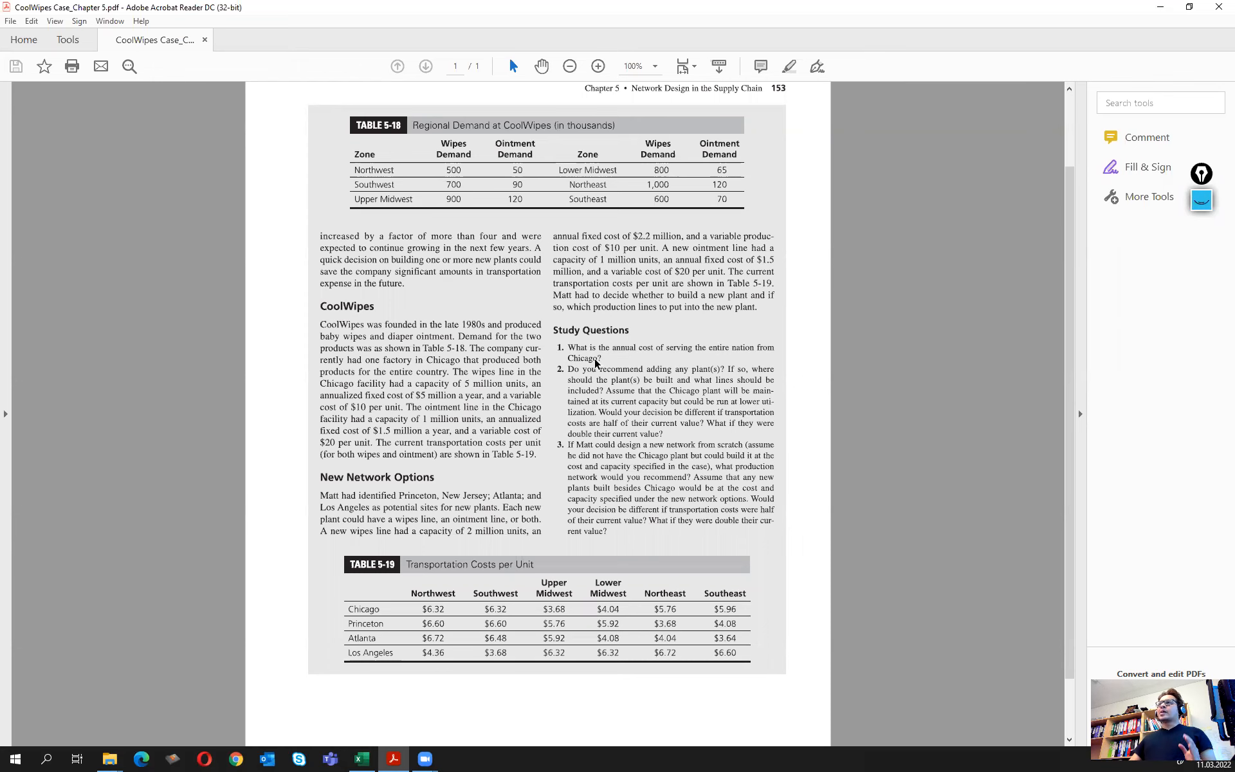
pyautogui.click(1153, 11)
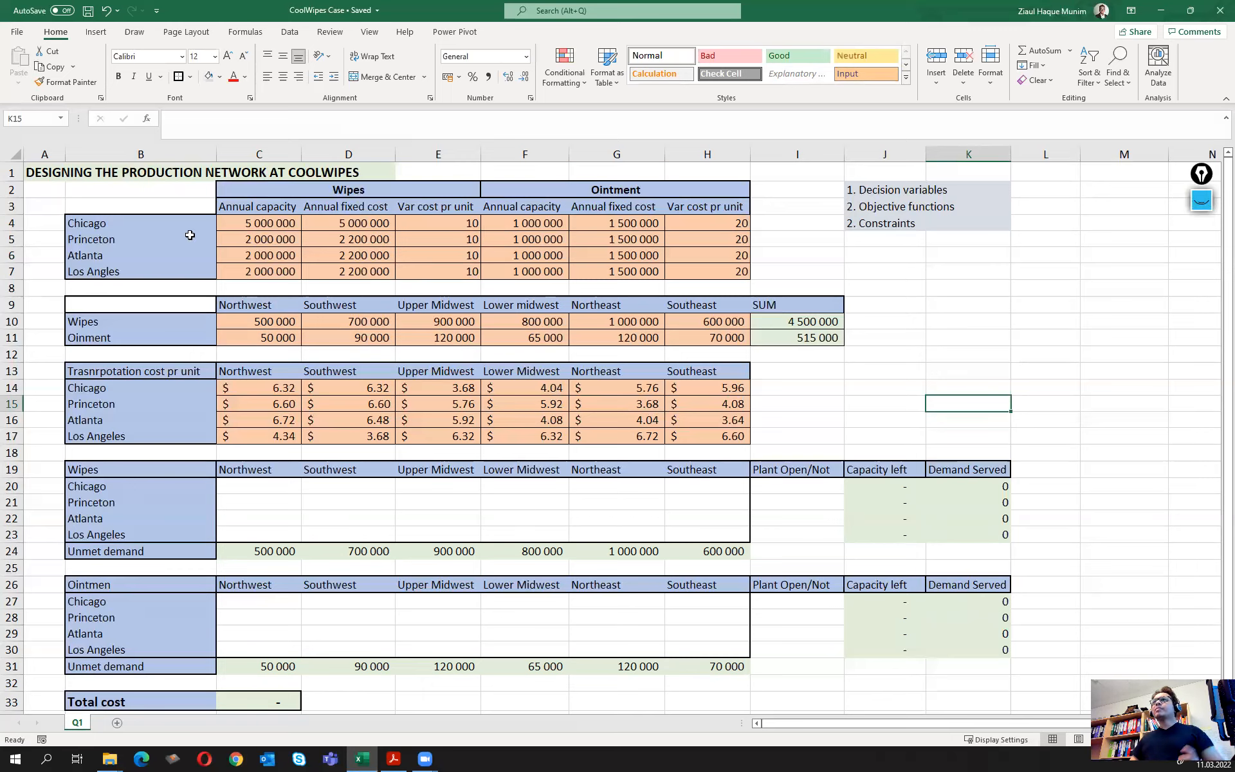
# Compare Chicago's annual capacities for wipes in C4 and ointment in F4 with the total demands in I10 and I11
pyautogui.click(278, 220)
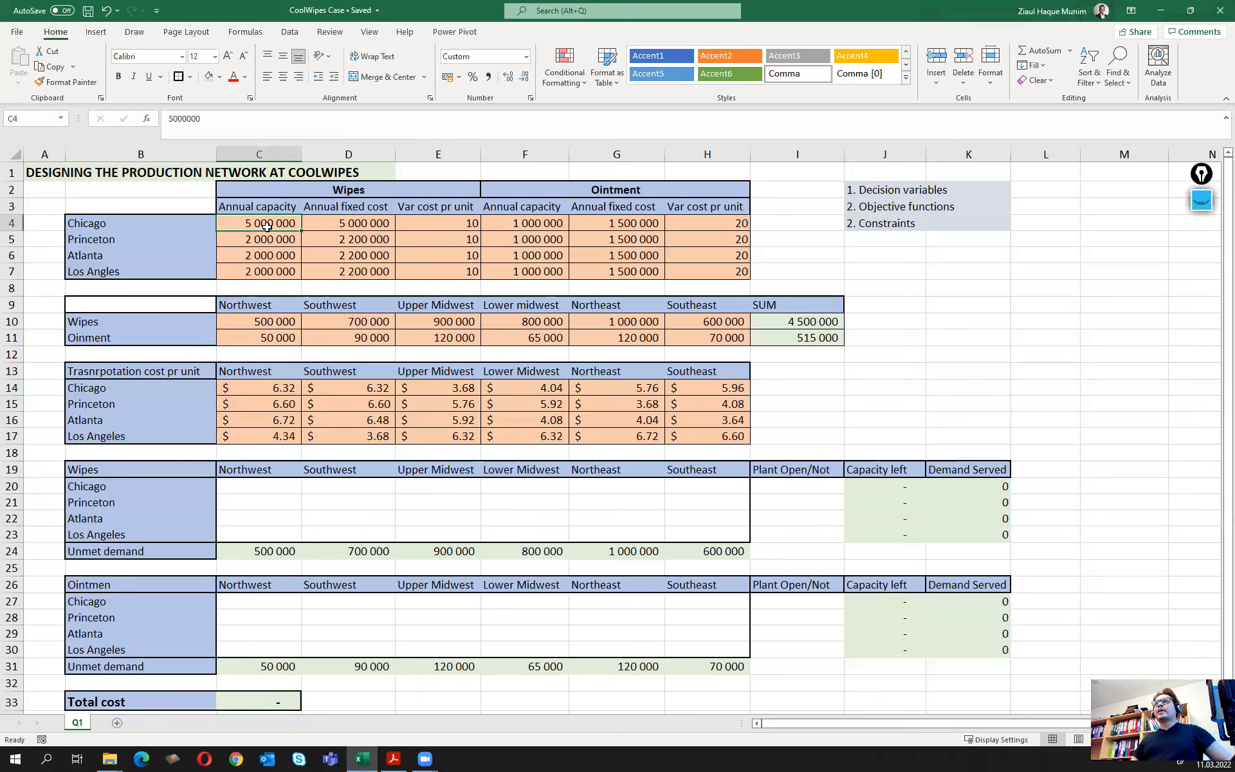
pyautogui.click(815, 319)
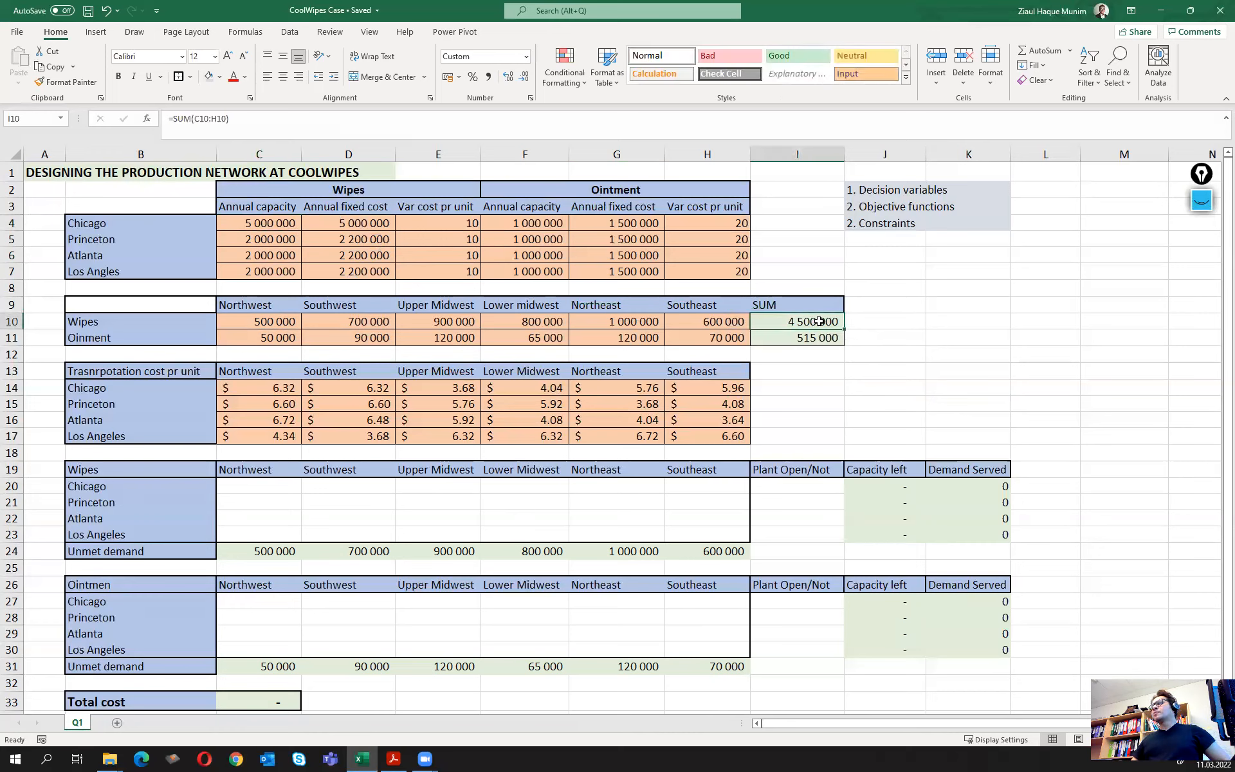
pyautogui.click(274, 222)
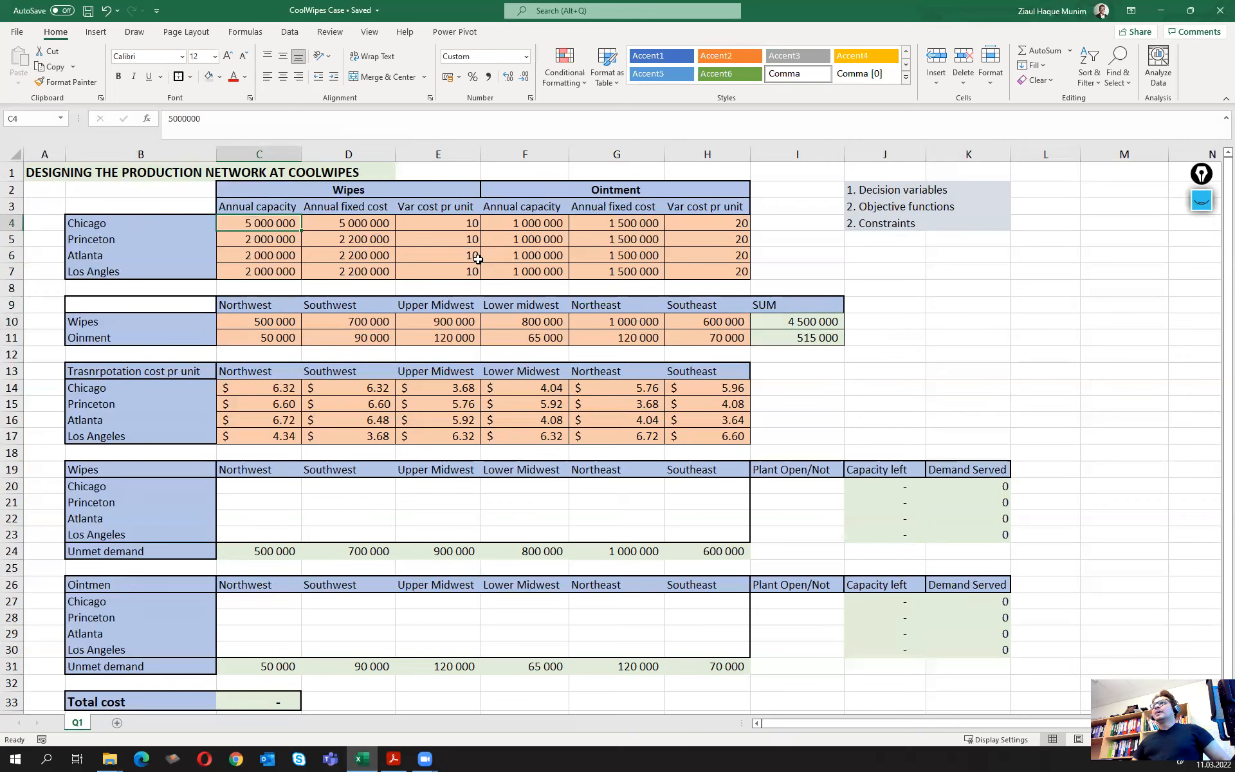
pyautogui.click(549, 222)
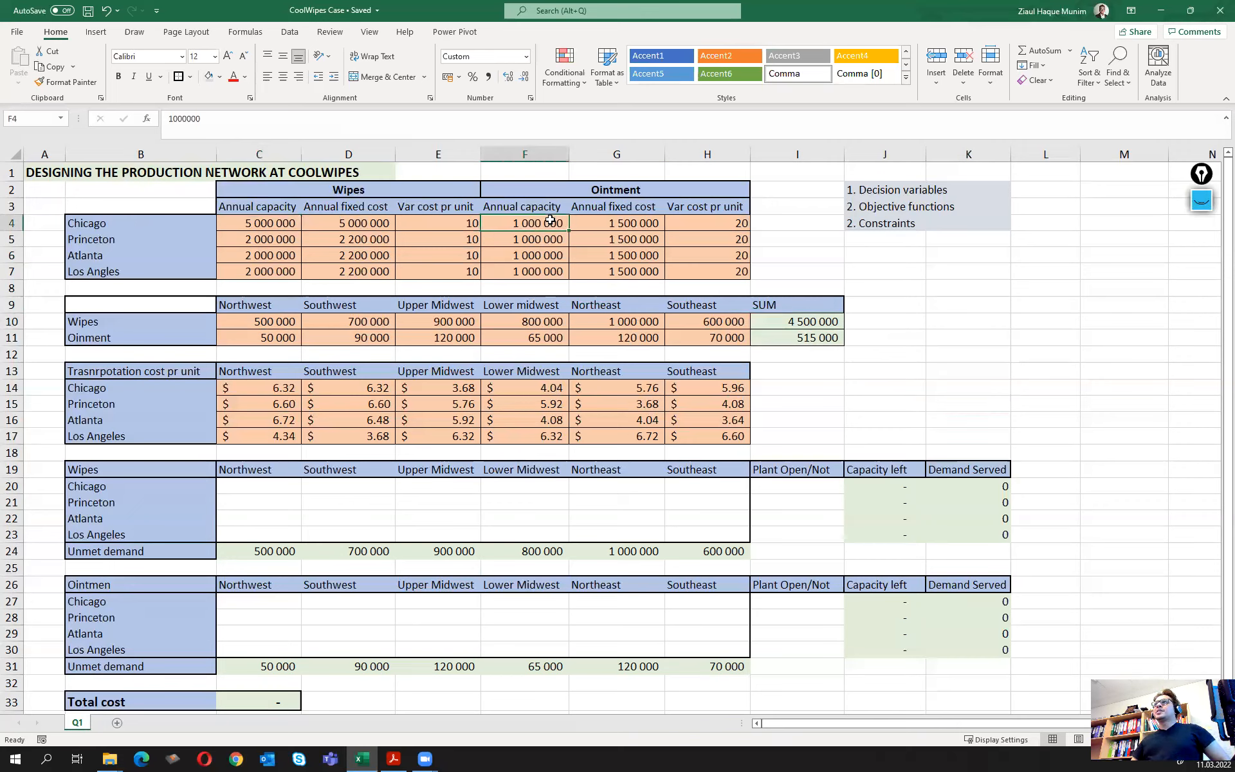
pyautogui.click(827, 341)
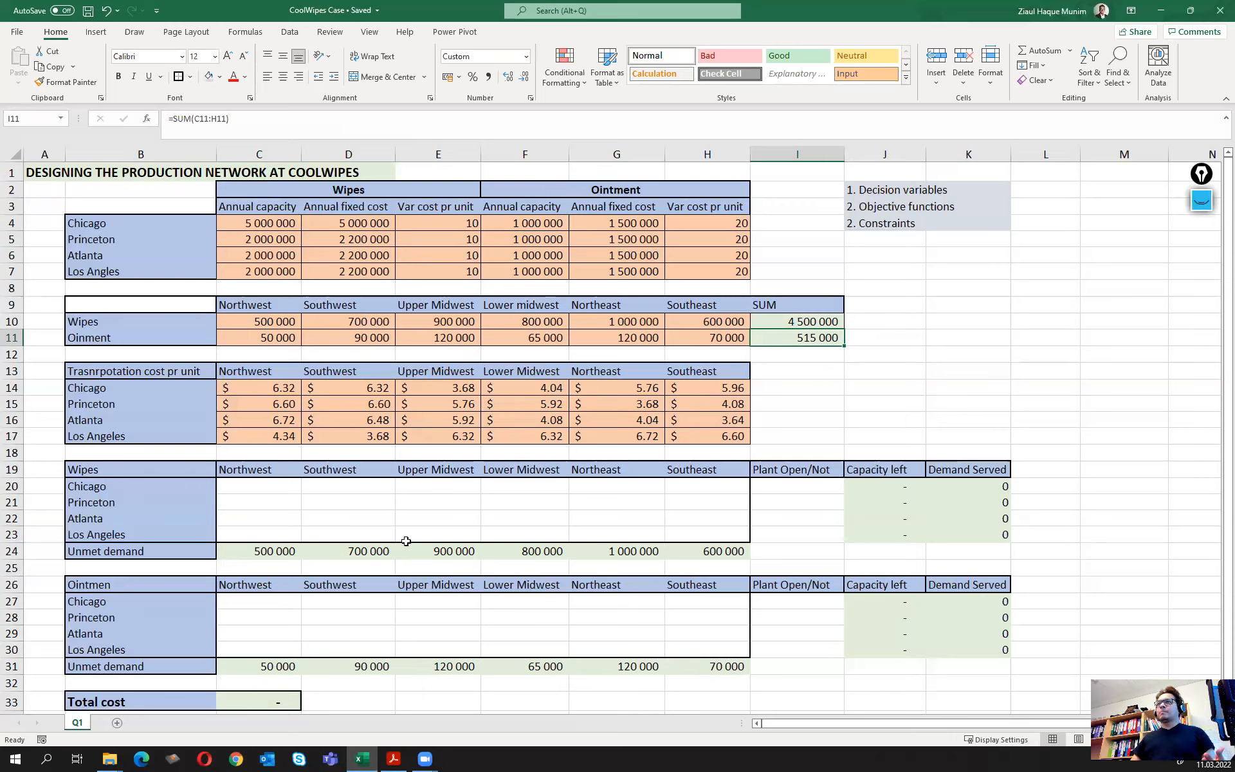
# Link the Chicago wipes shipment in C20 to the regional demand with =C10 and fill it across to H20
pyautogui.click(265, 487)
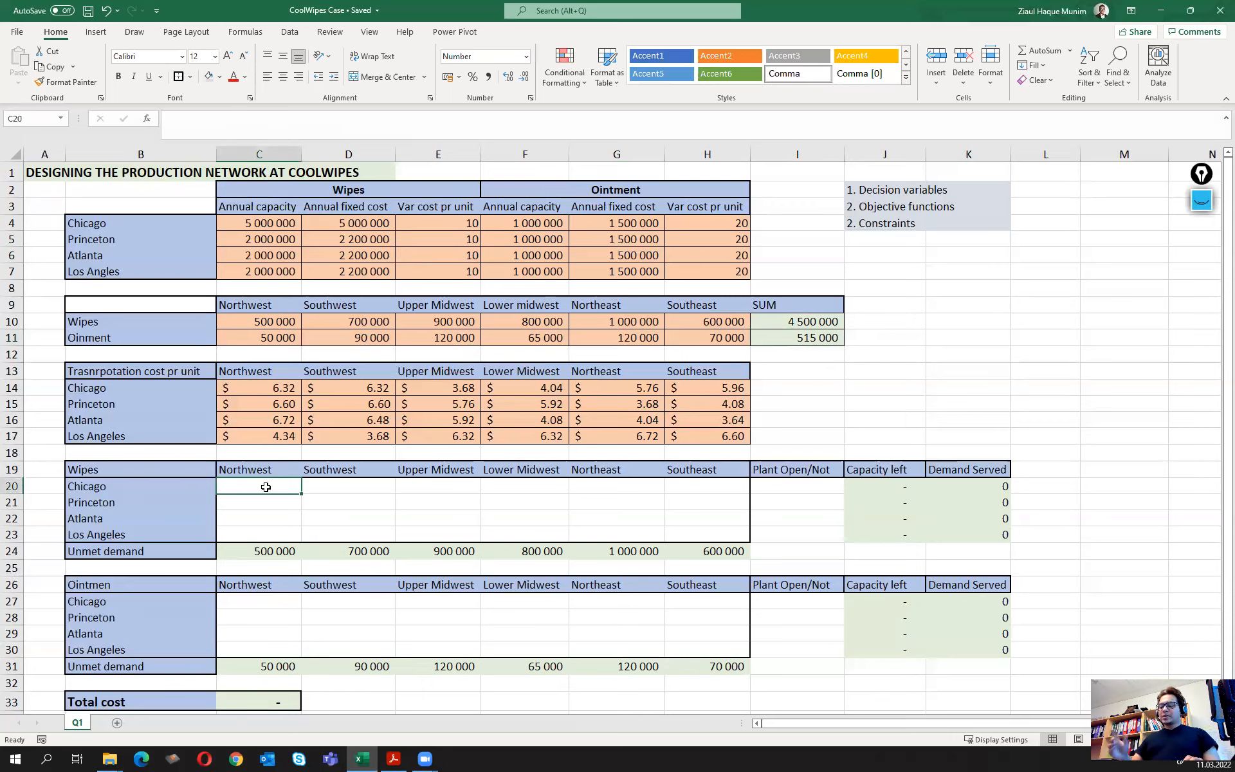
pyautogui.write('=')
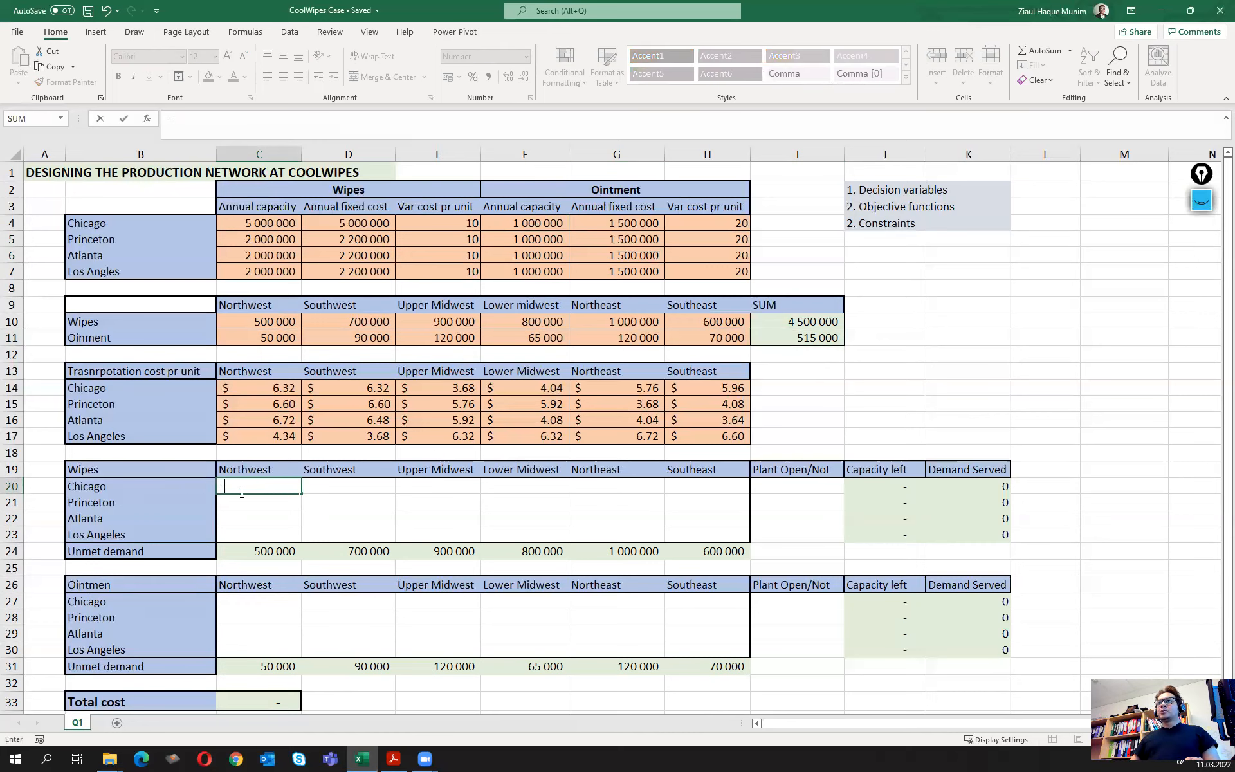
pyautogui.click(255, 324)
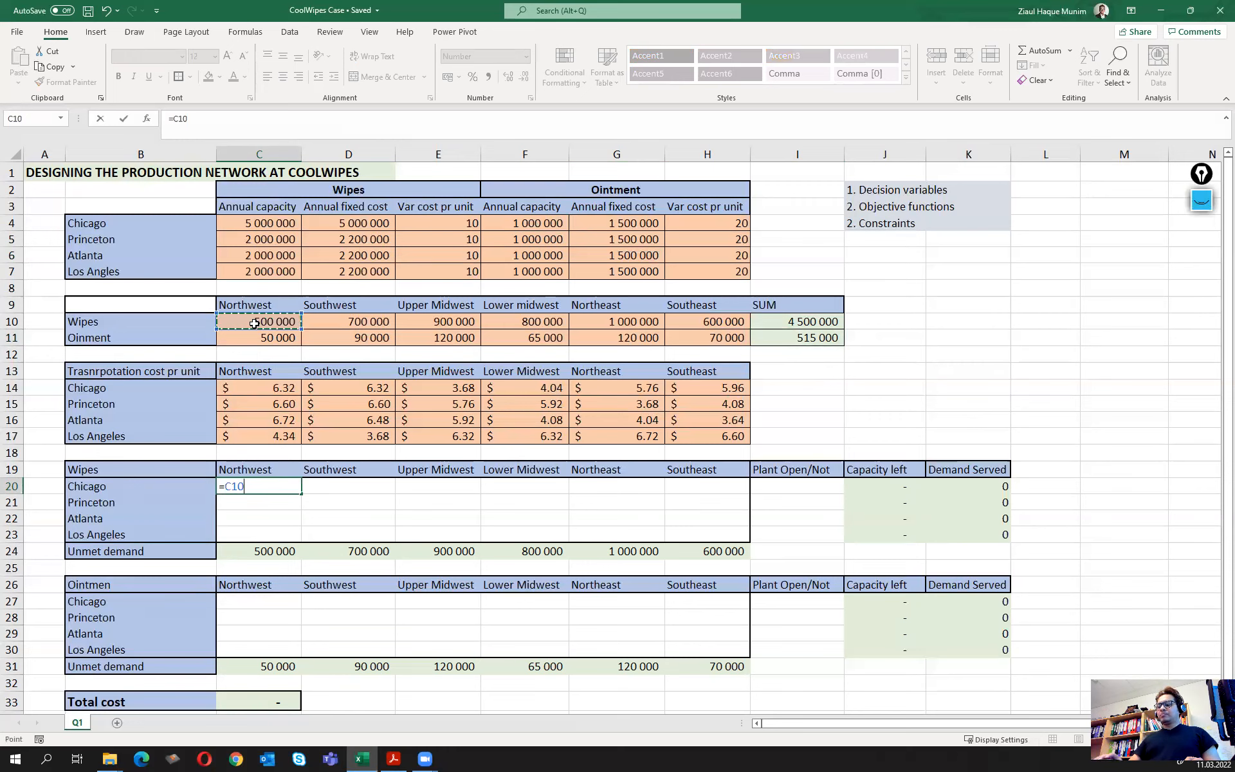
pyautogui.press('Return')
pyautogui.click(256, 487)
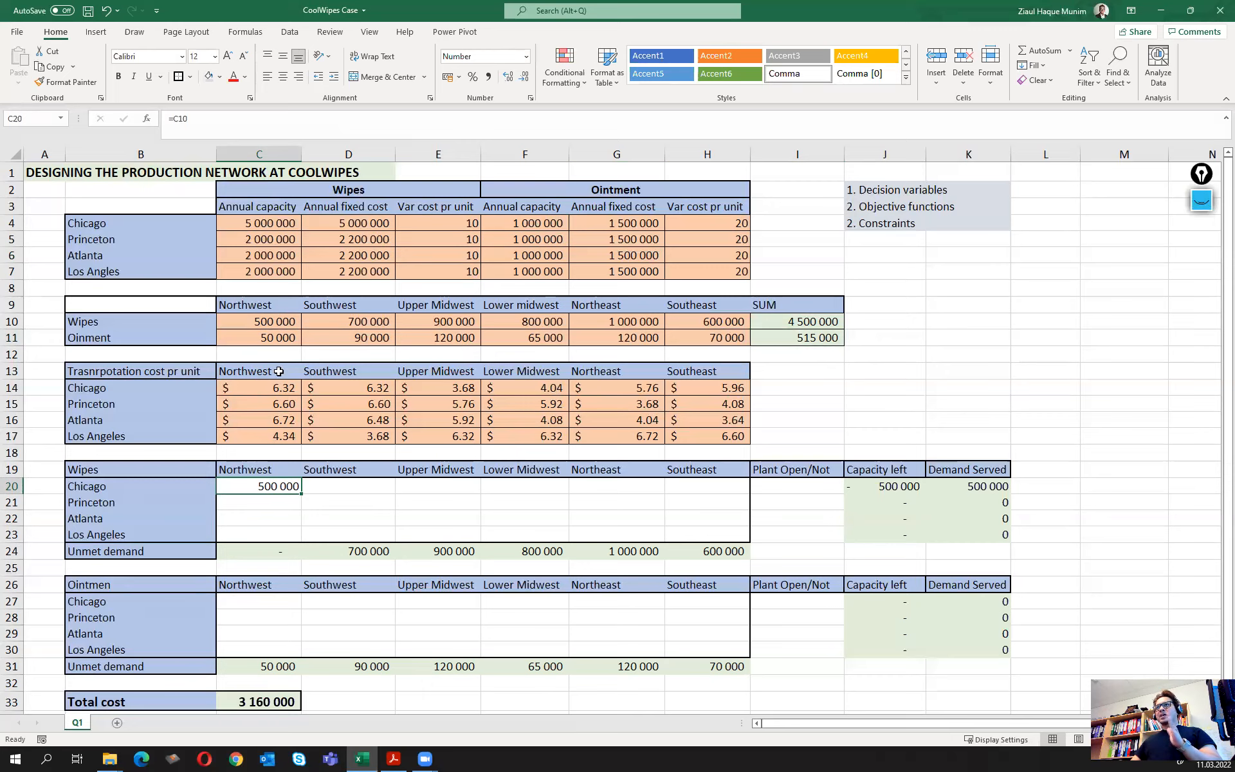
pyautogui.moveTo(301, 494); pyautogui.dragTo(740, 492)
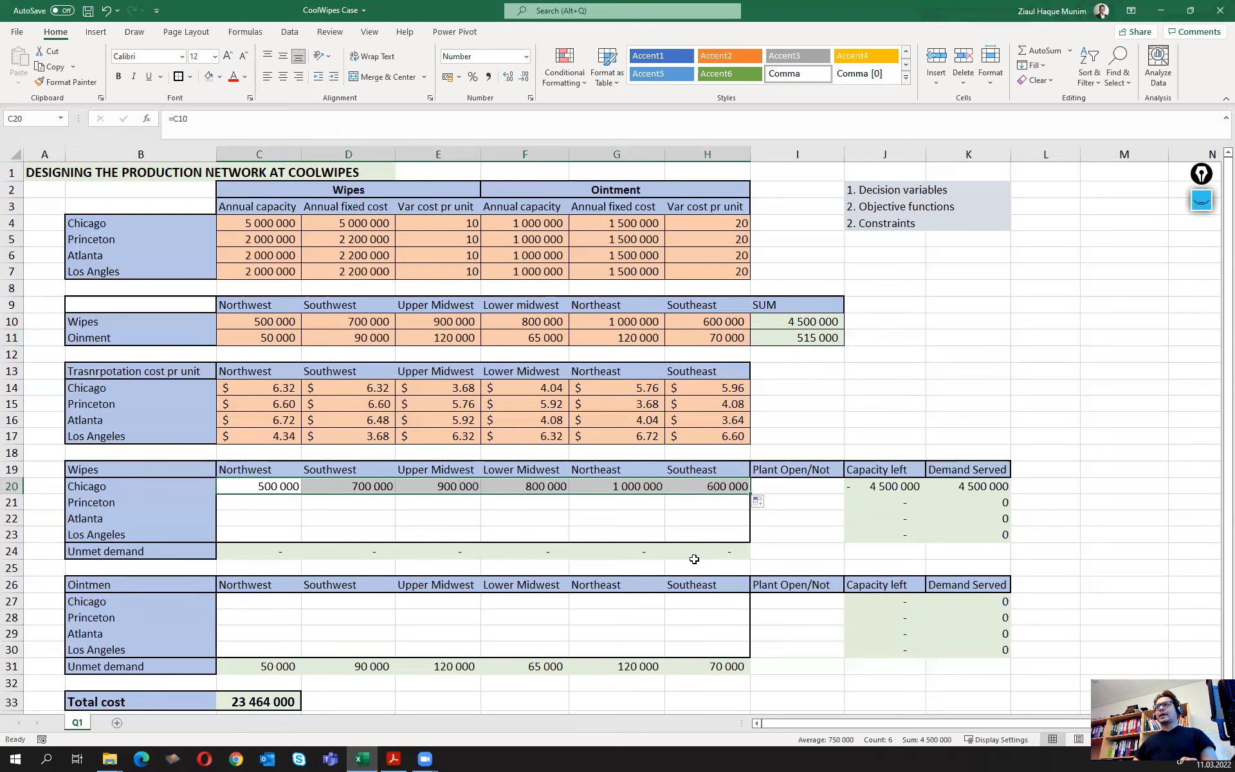
# Mark the Chicago wipes plant as open by entering 1 under Plant Open/Not in I20
pyautogui.click(796, 489)
pyautogui.write('1')
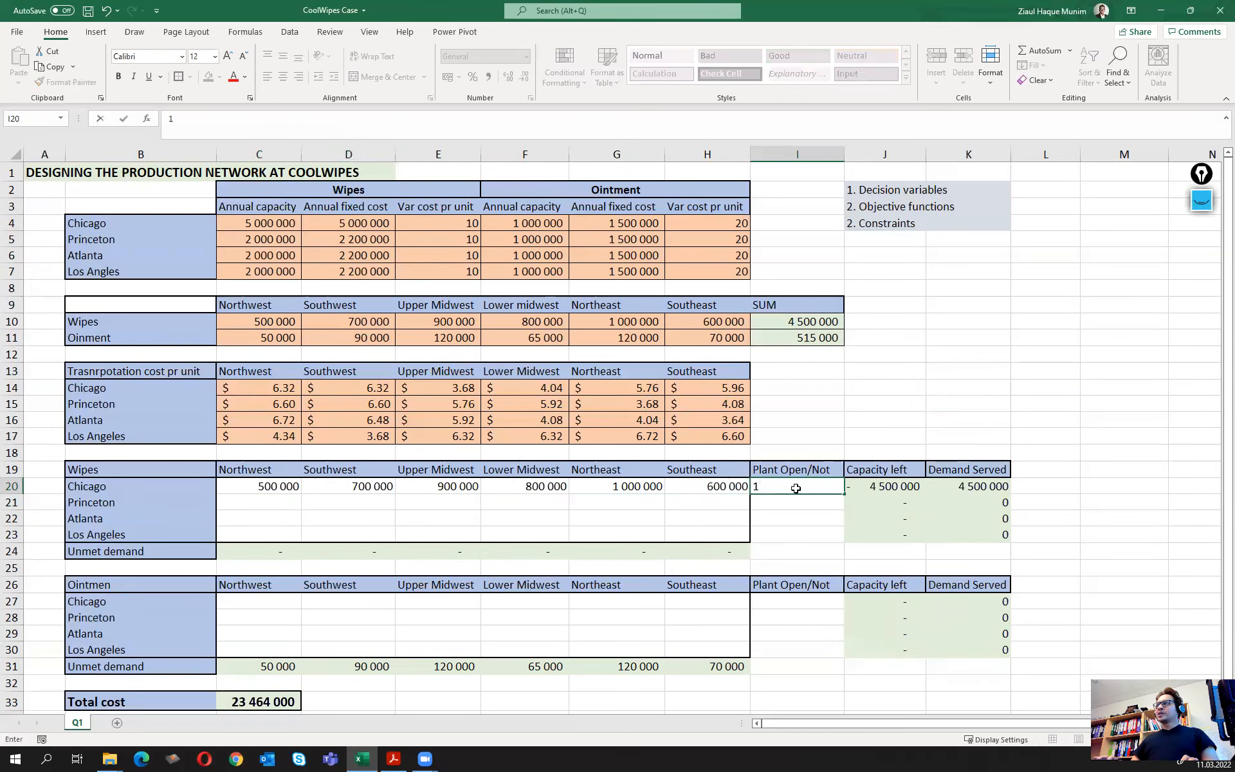
pyautogui.press('Return')
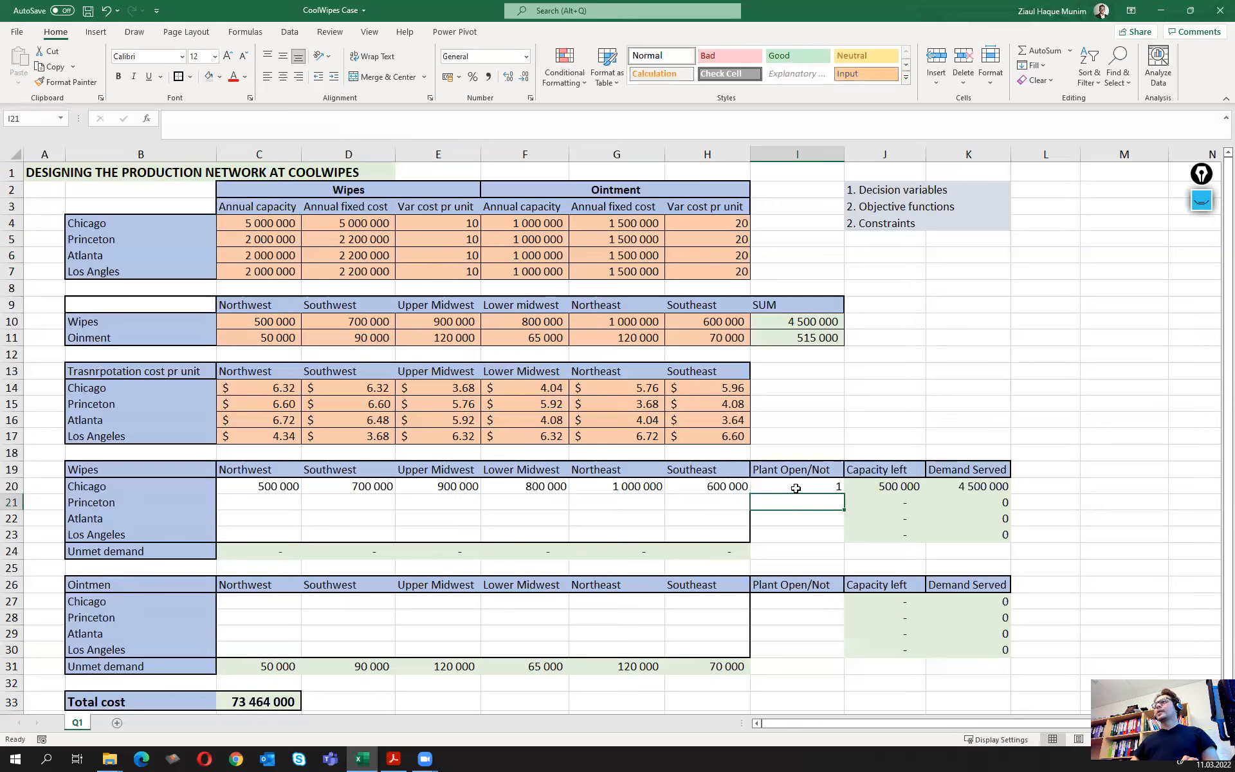
pyautogui.click(797, 490)
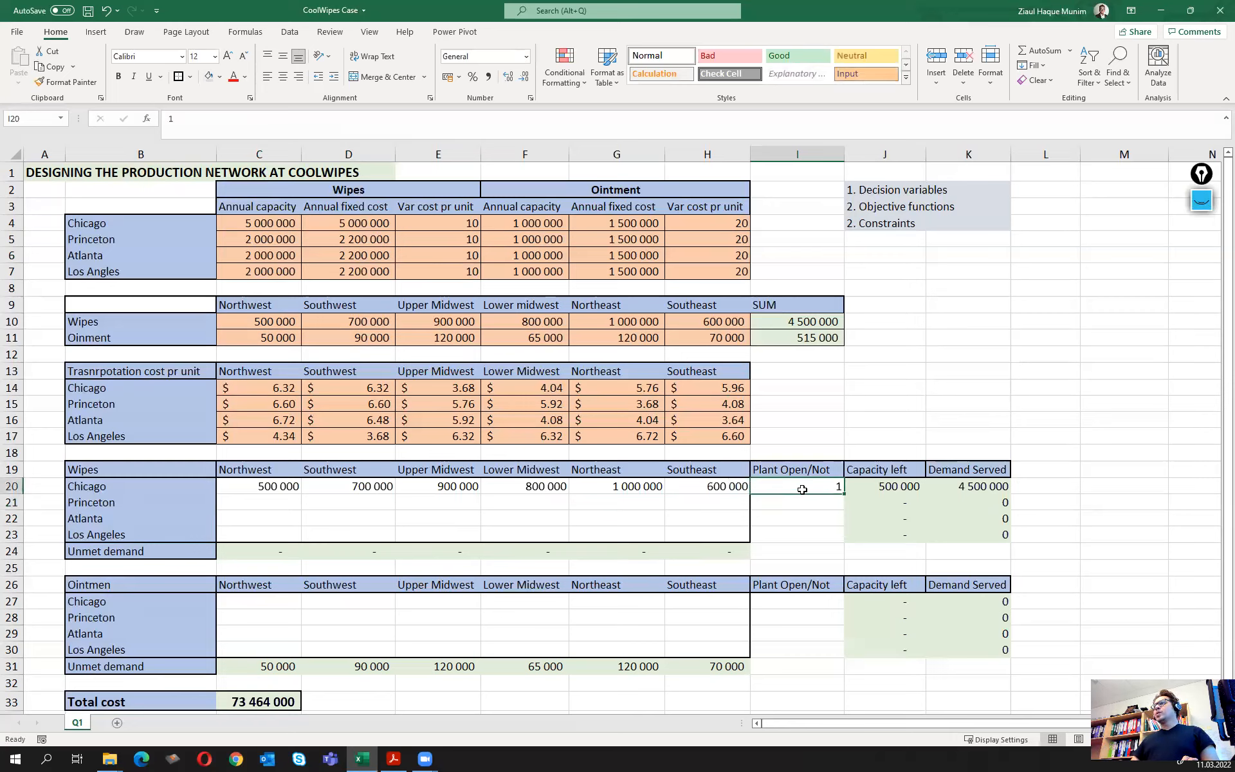
# Check the Chicago wipes Capacity left in J20 against the total wipes demand in I10 and the annual capacity in C4
pyautogui.click(879, 491)
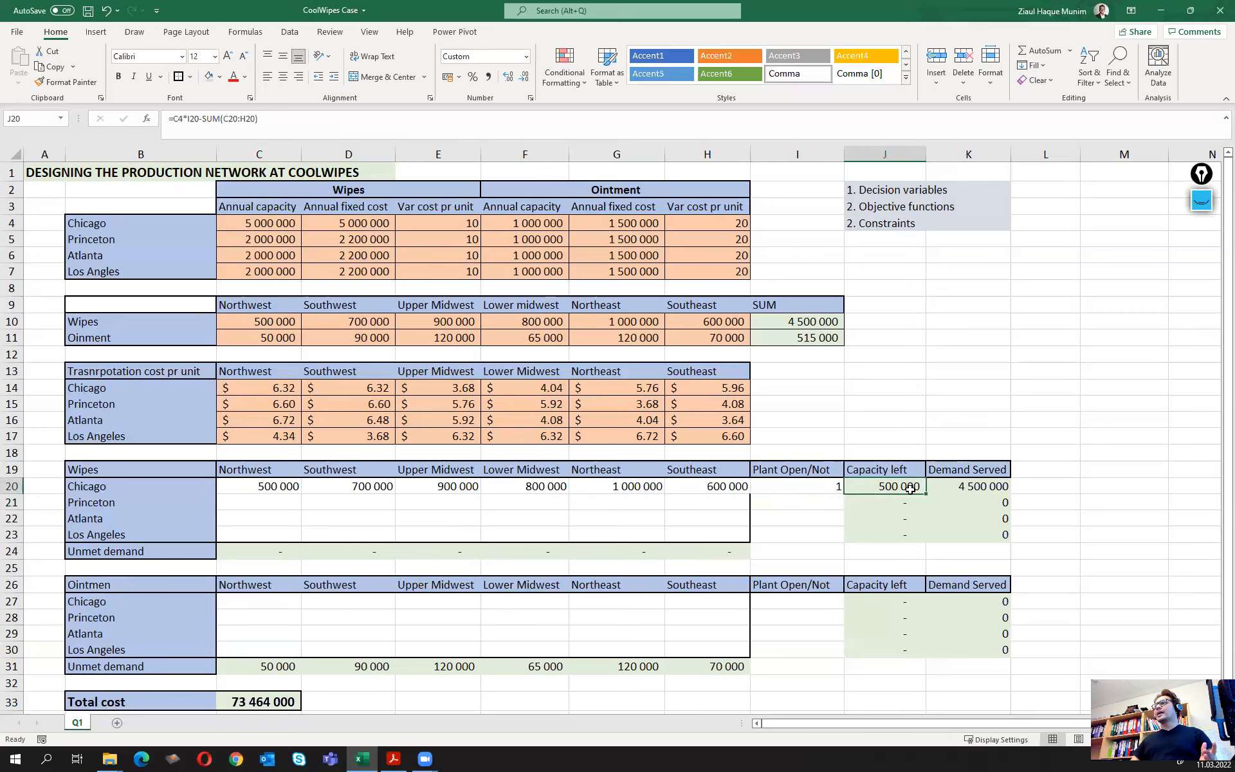
pyautogui.click(812, 322)
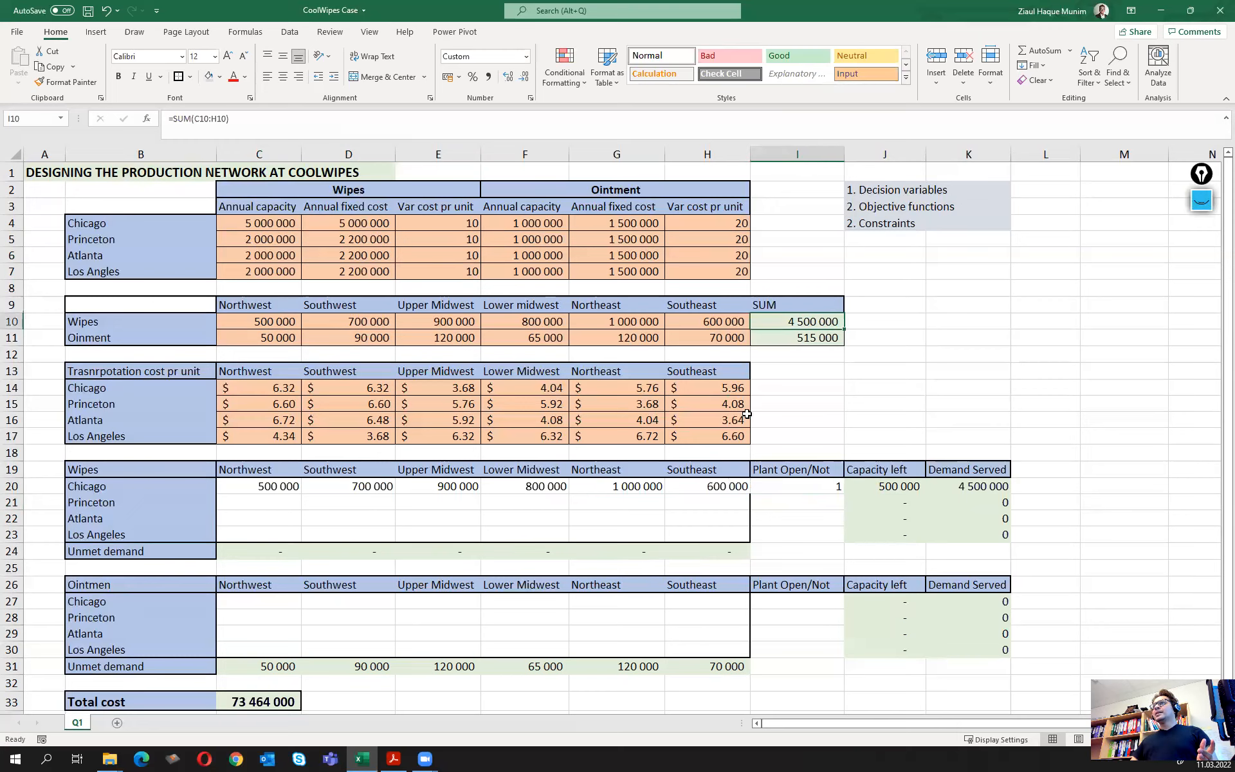
pyautogui.click(242, 227)
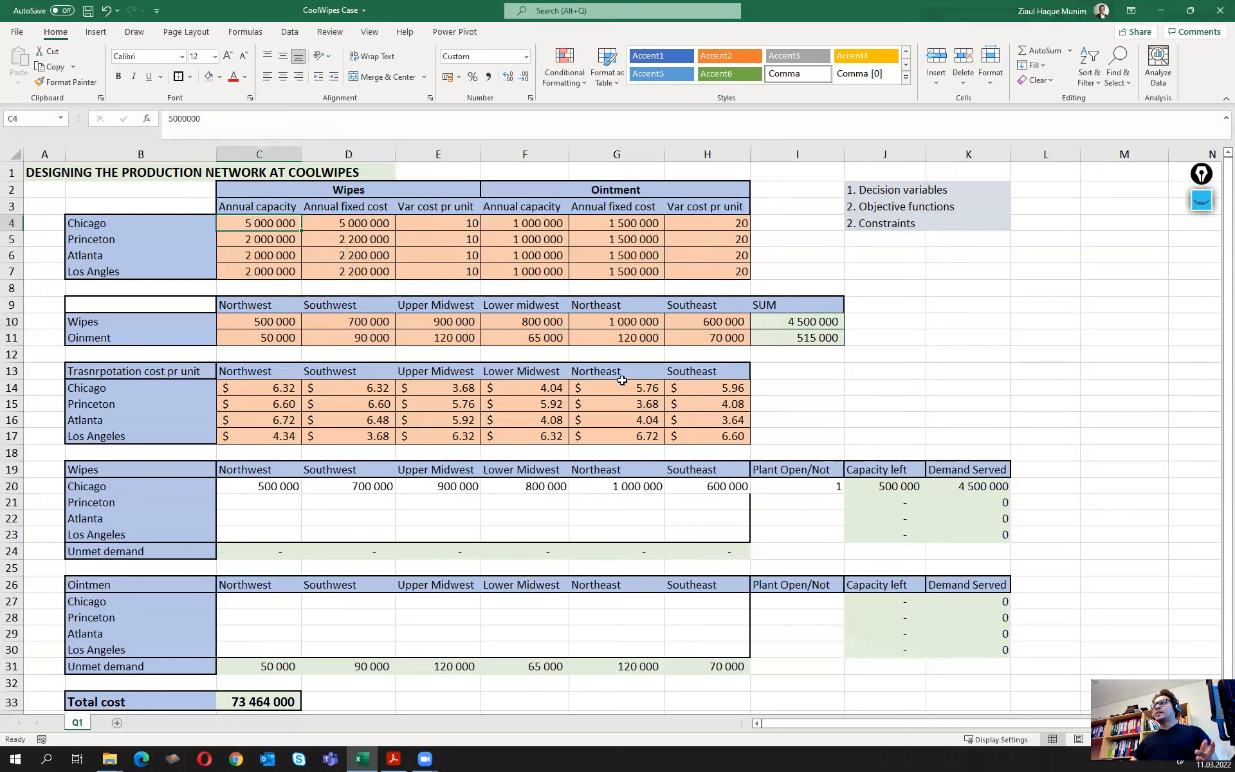
pyautogui.click(886, 483)
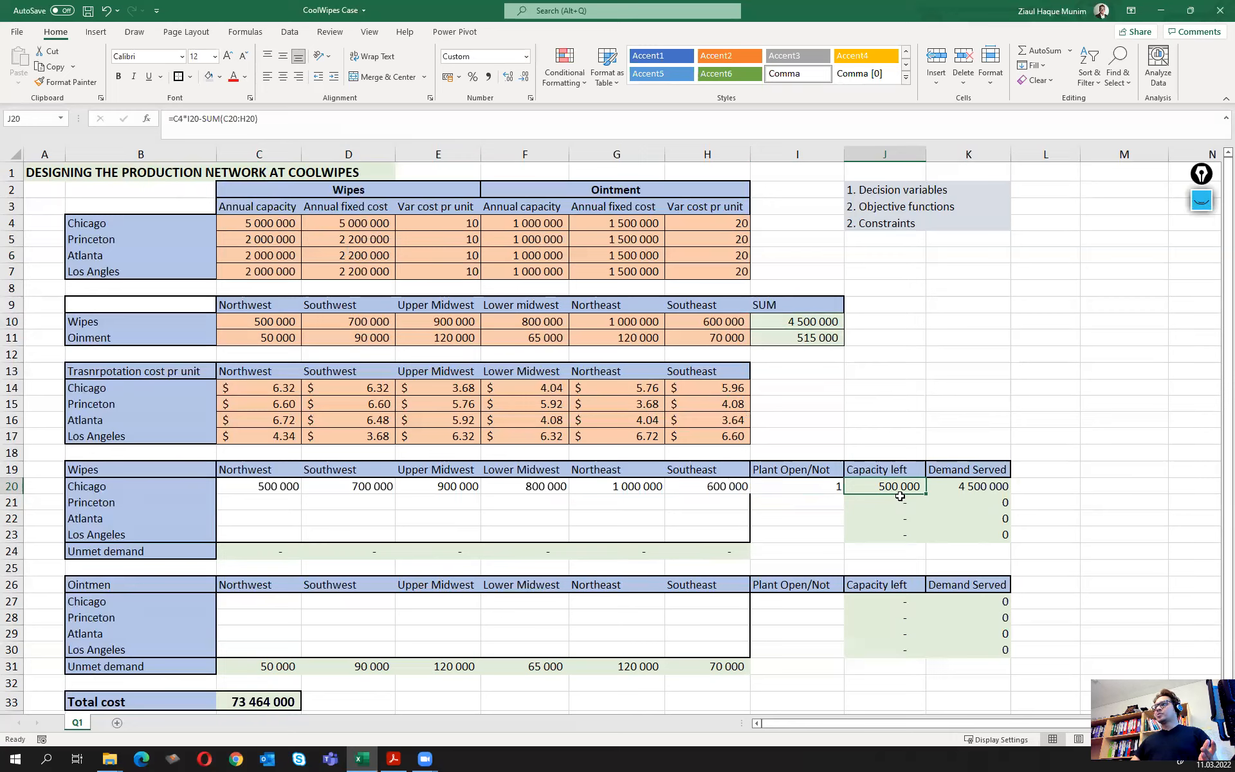
# Format the wipes Unmet demand cells C24:H24 as Number with no decimal places
pyautogui.click(991, 483)
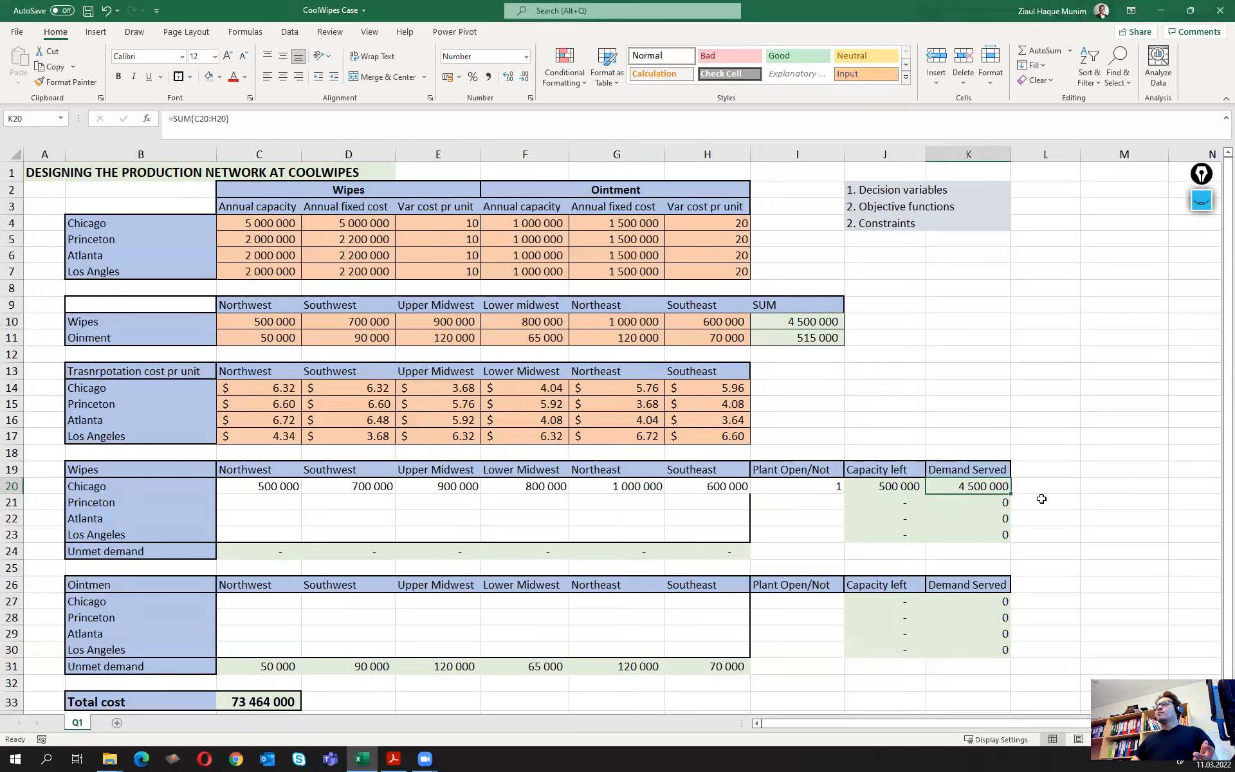
pyautogui.click(882, 489)
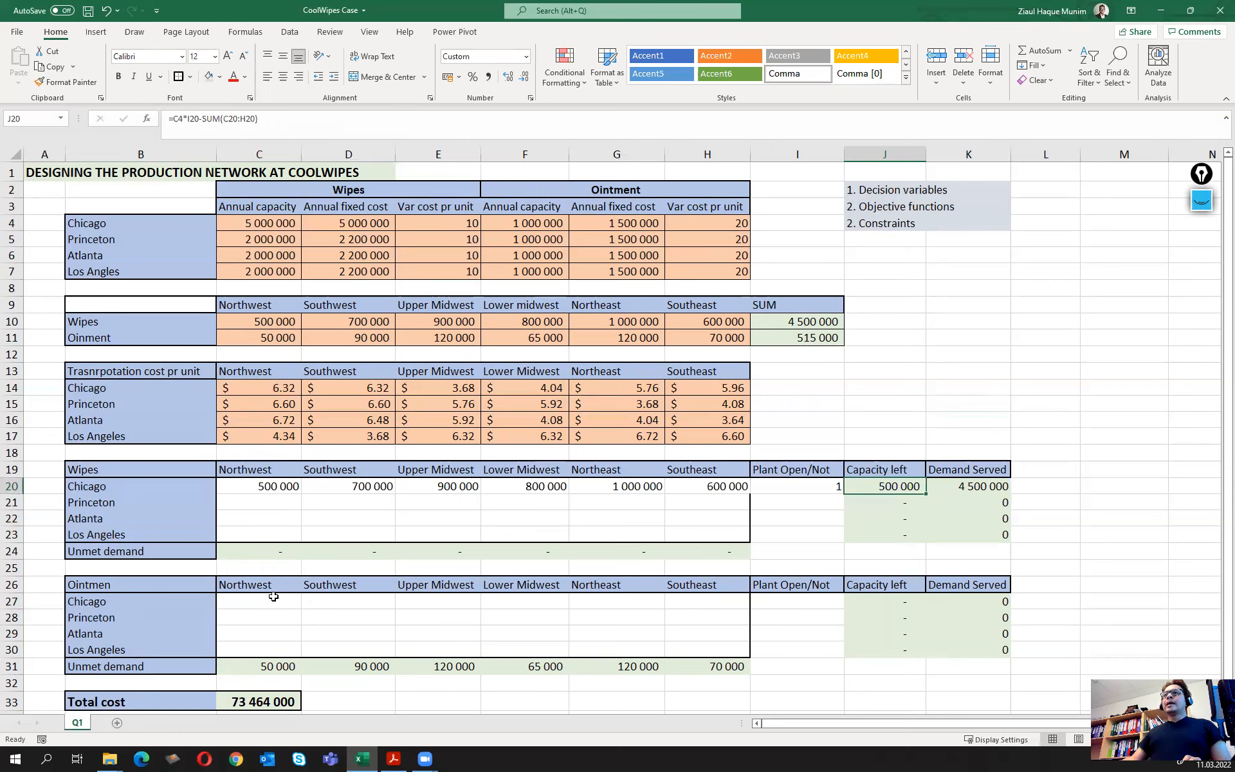
pyautogui.click(272, 549)
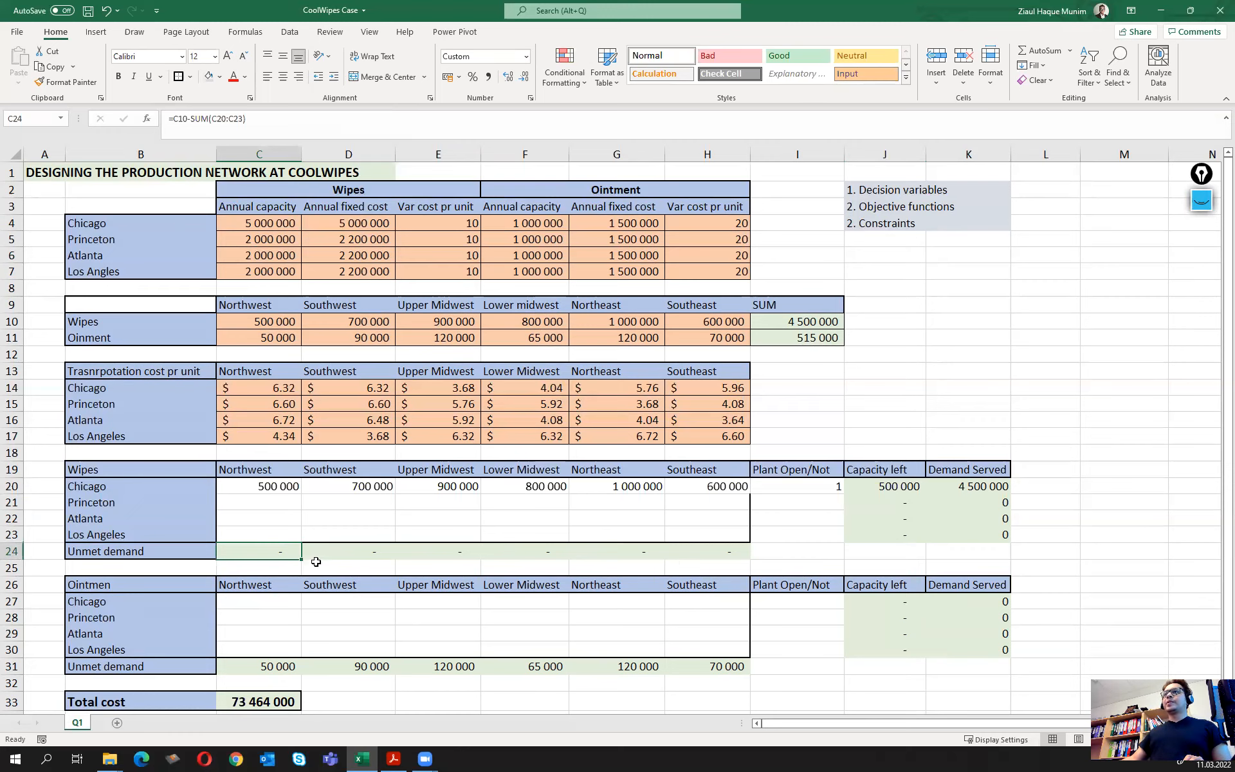
pyautogui.moveTo(283, 554); pyautogui.dragTo(718, 550)
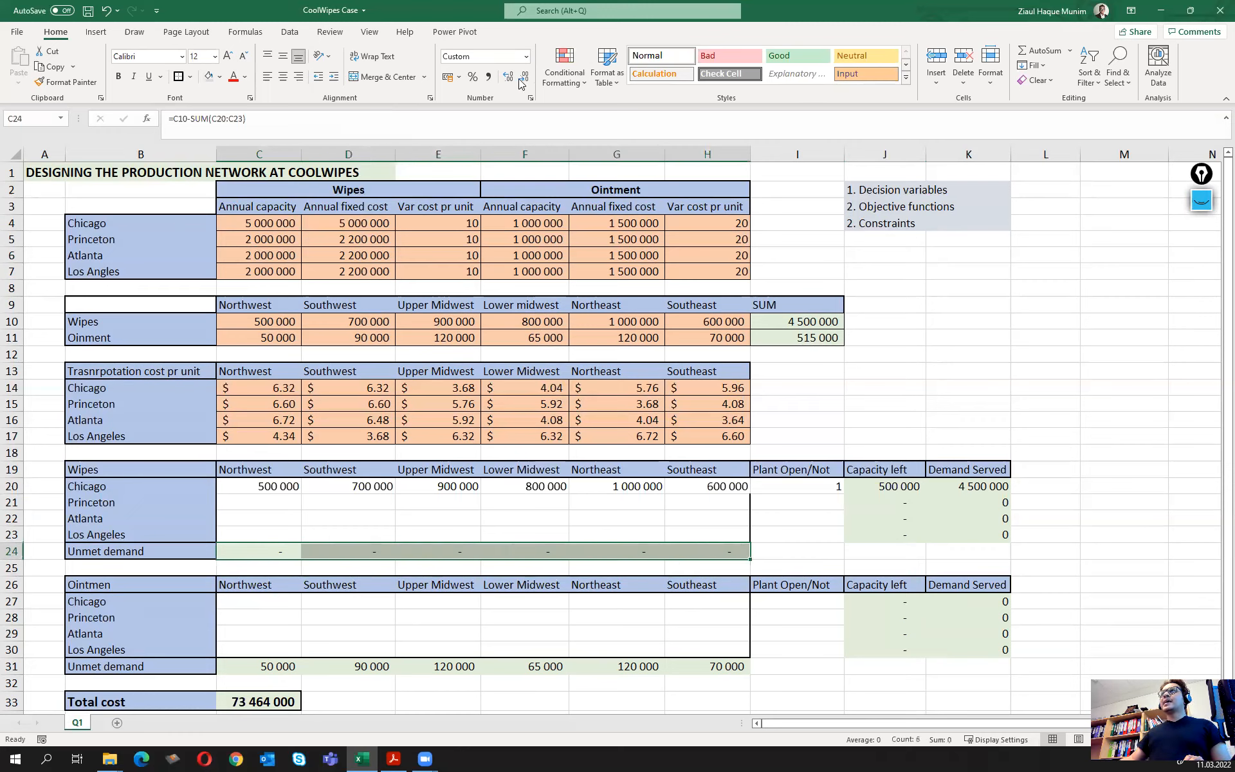
pyautogui.click(526, 56)
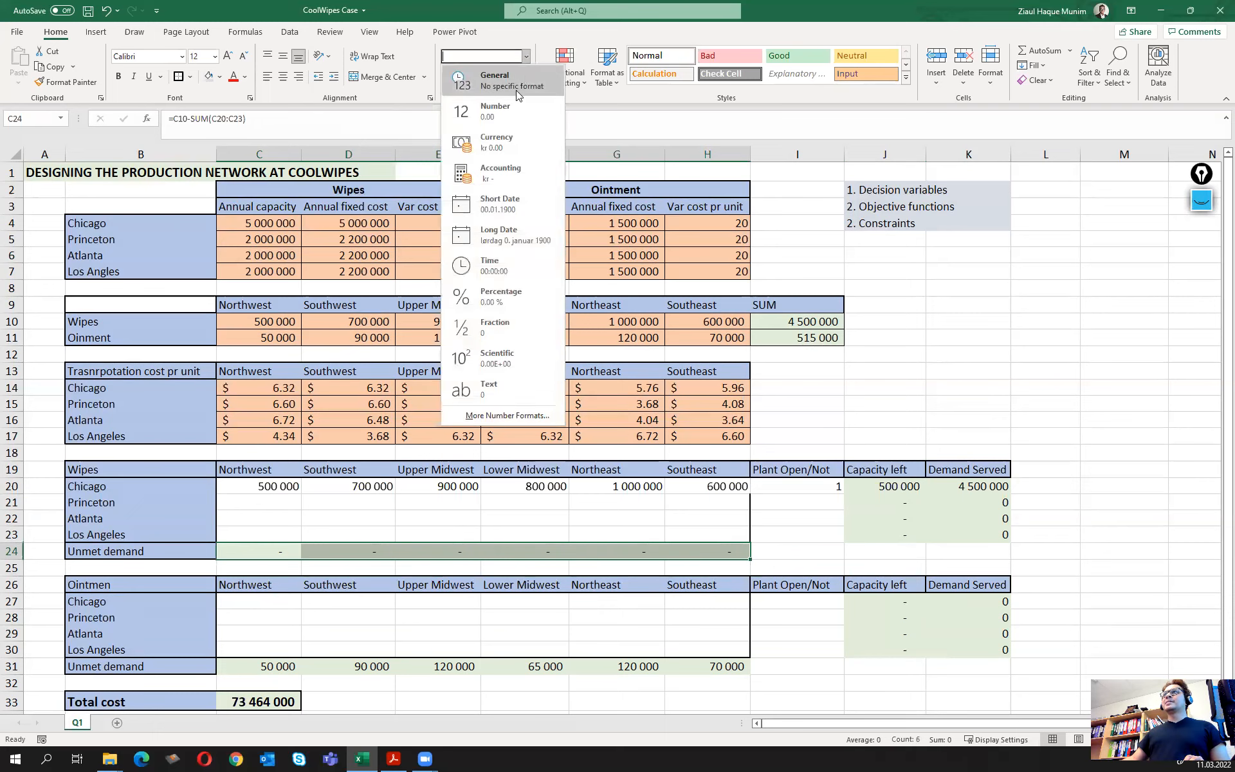
pyautogui.click(508, 103)
pyautogui.click(526, 77)
pyautogui.click(526, 76)
pyautogui.click(386, 615)
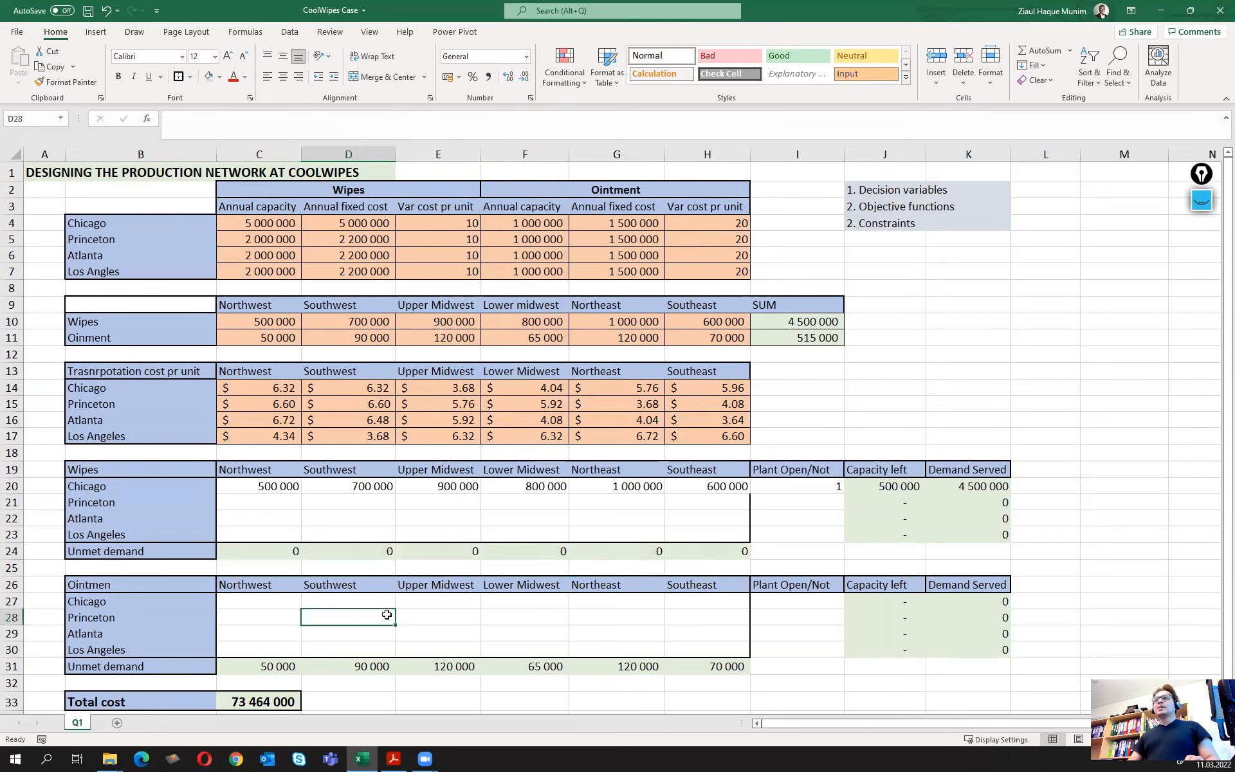
# Link the Chicago ointment shipment in C27 to the regional demand with =C11 and fill it across to H27
pyautogui.click(244, 598)
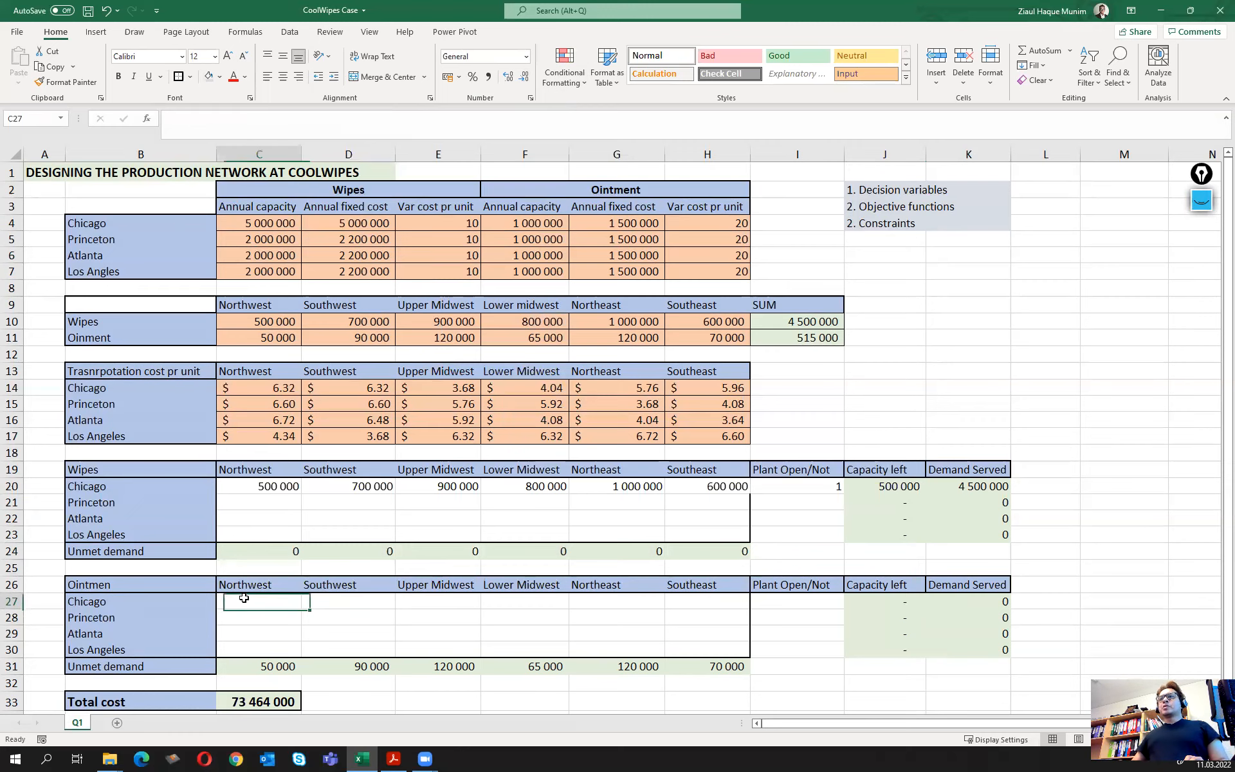
pyautogui.write('=')
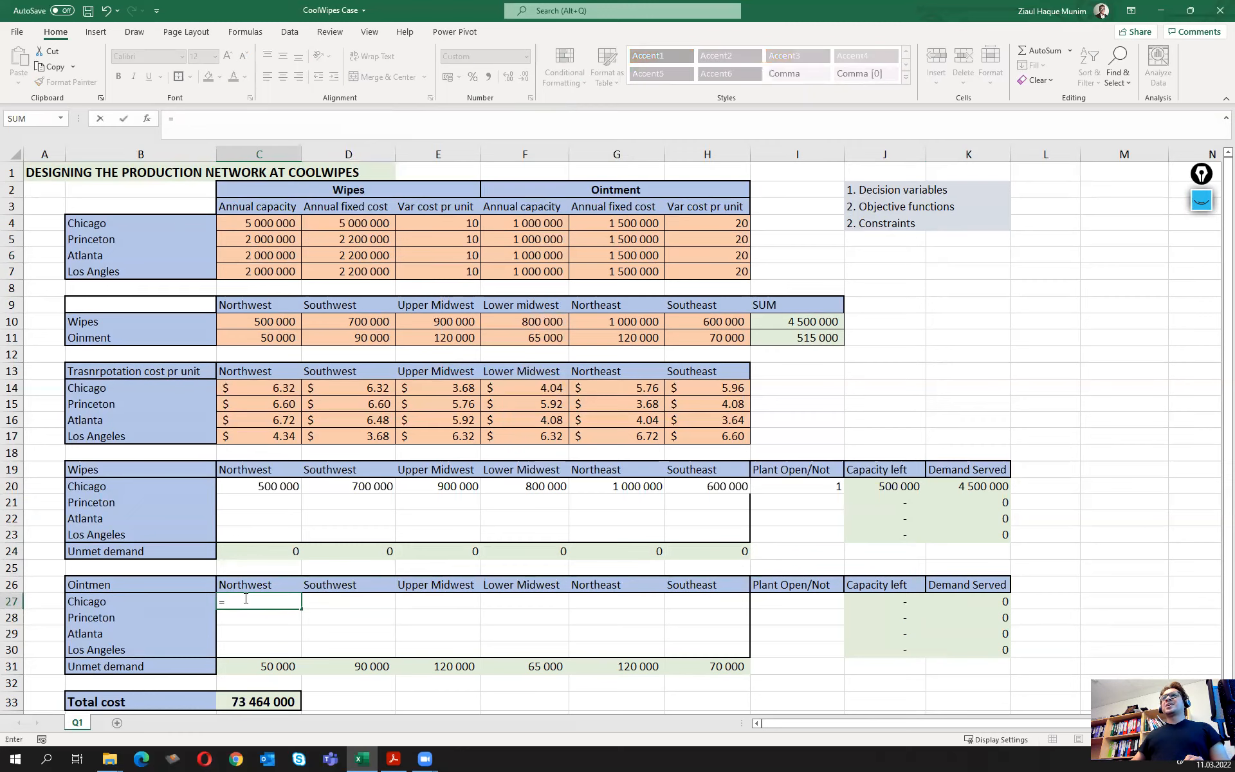
pyautogui.click(257, 336)
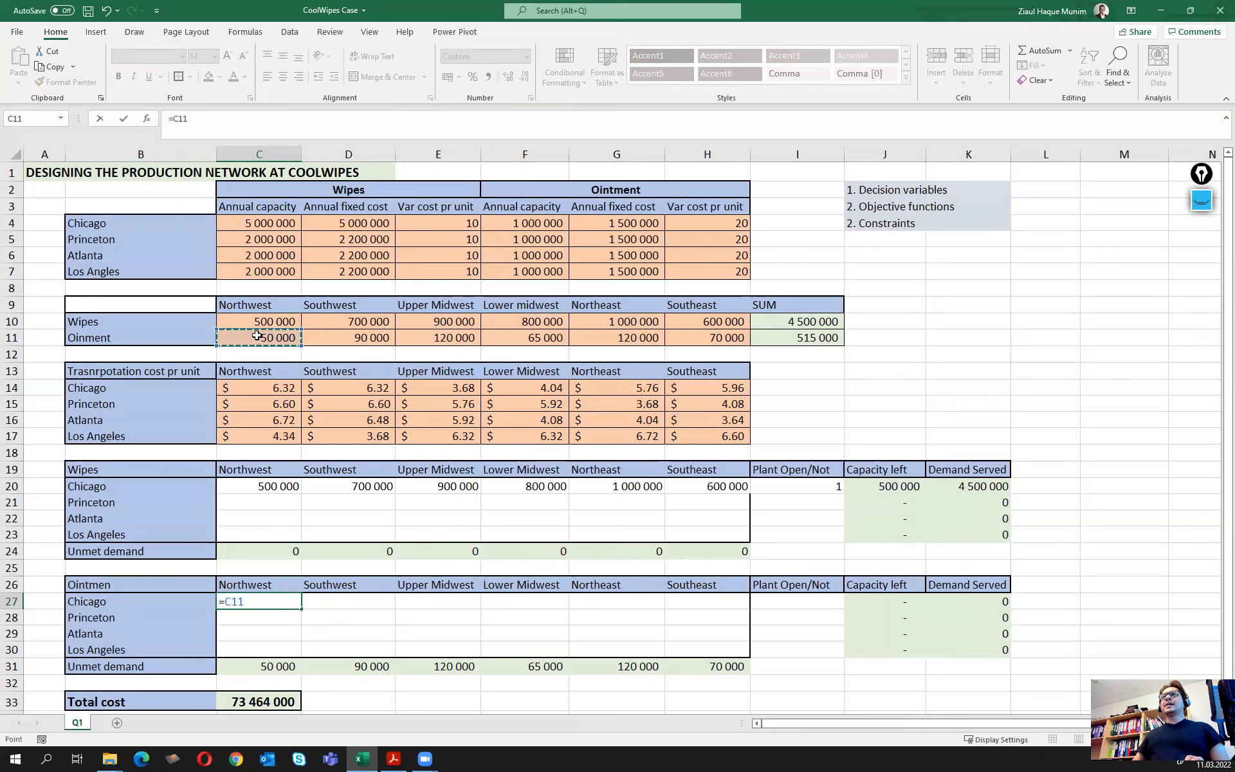
pyautogui.press('Return')
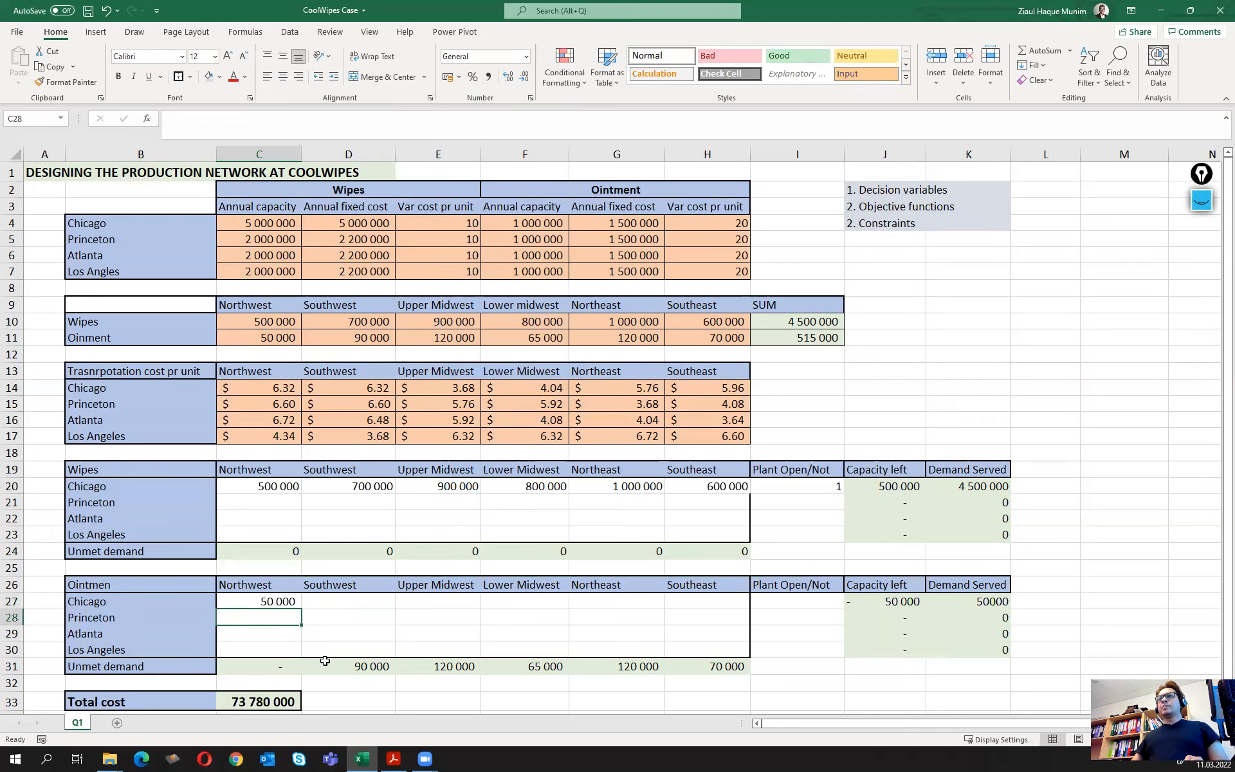
pyautogui.click(299, 605)
pyautogui.moveTo(301, 609); pyautogui.dragTo(731, 600)
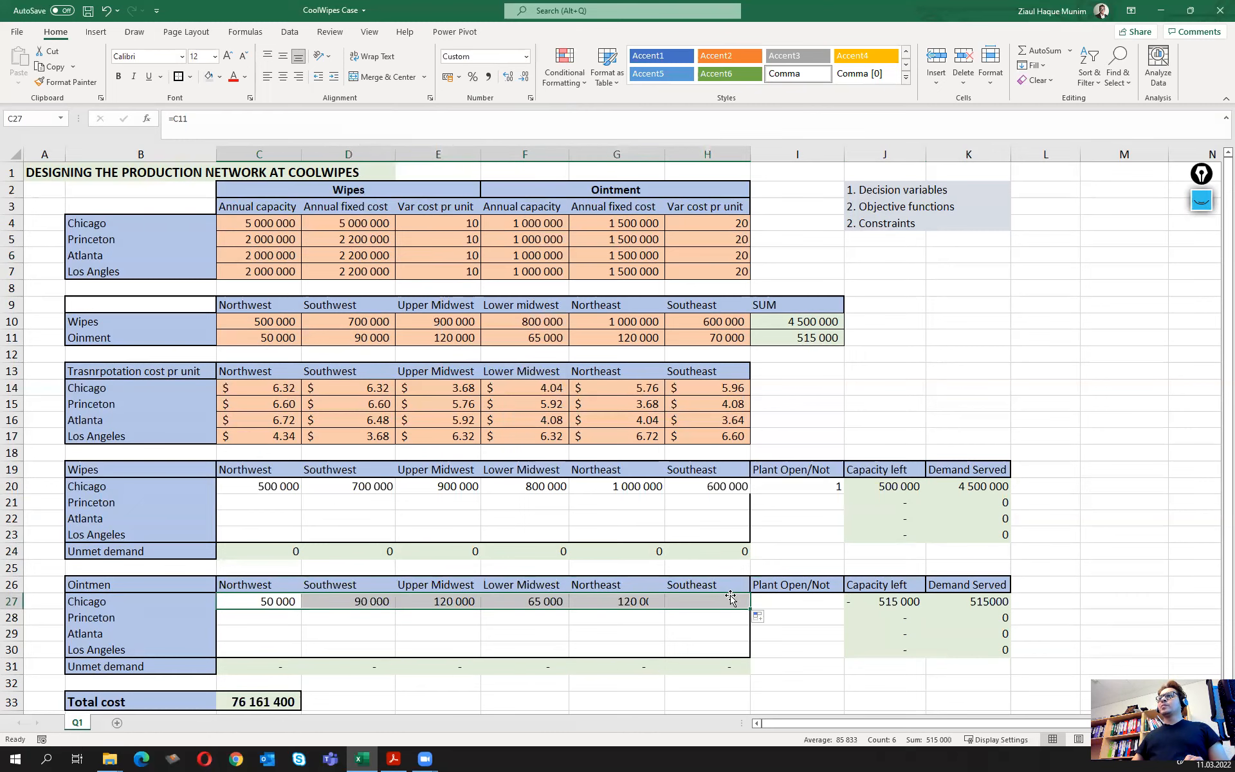
# Mark the Chicago ointment plant as open by entering 1 under Plant Open/Not in I27
pyautogui.click(790, 598)
pyautogui.write('1')
pyautogui.press('Return')
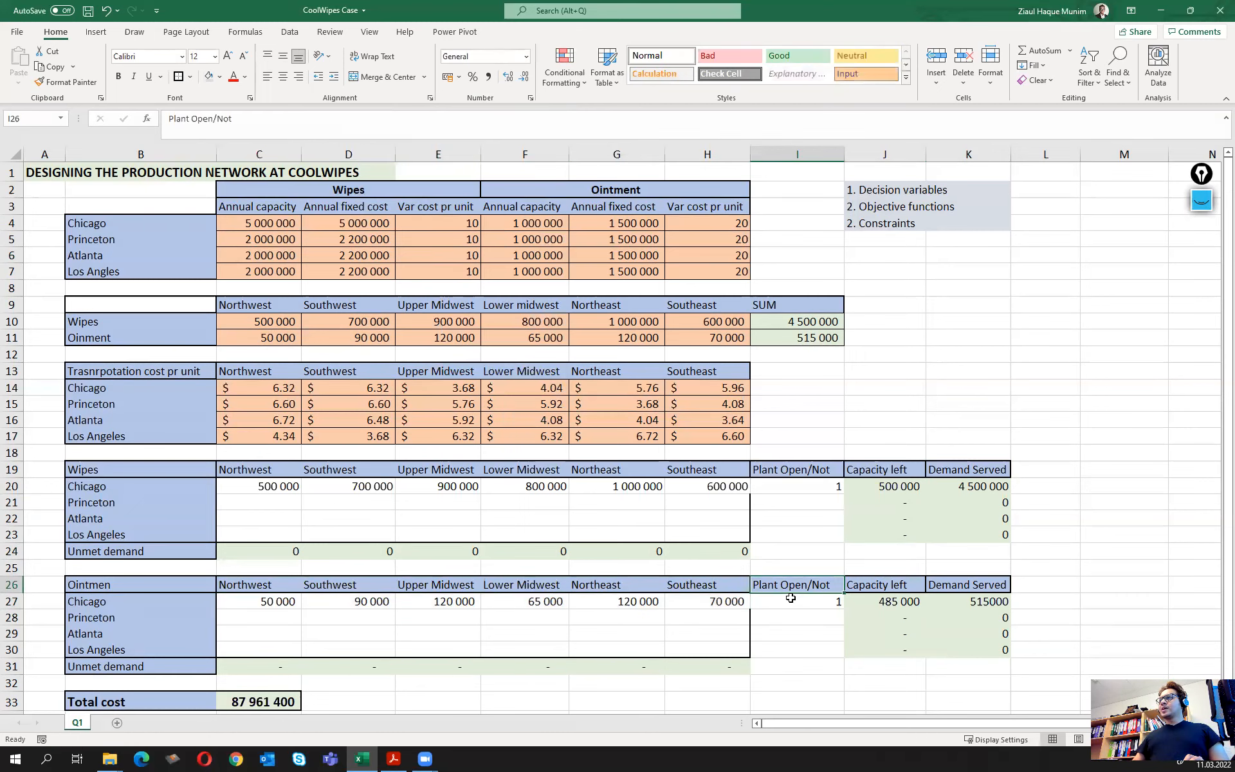
# Compare Chicago's Capacity left and Demand Served for wipes in row 20 and ointment in row 27 with the annual capacities in C4 and F4
pyautogui.click(791, 598)
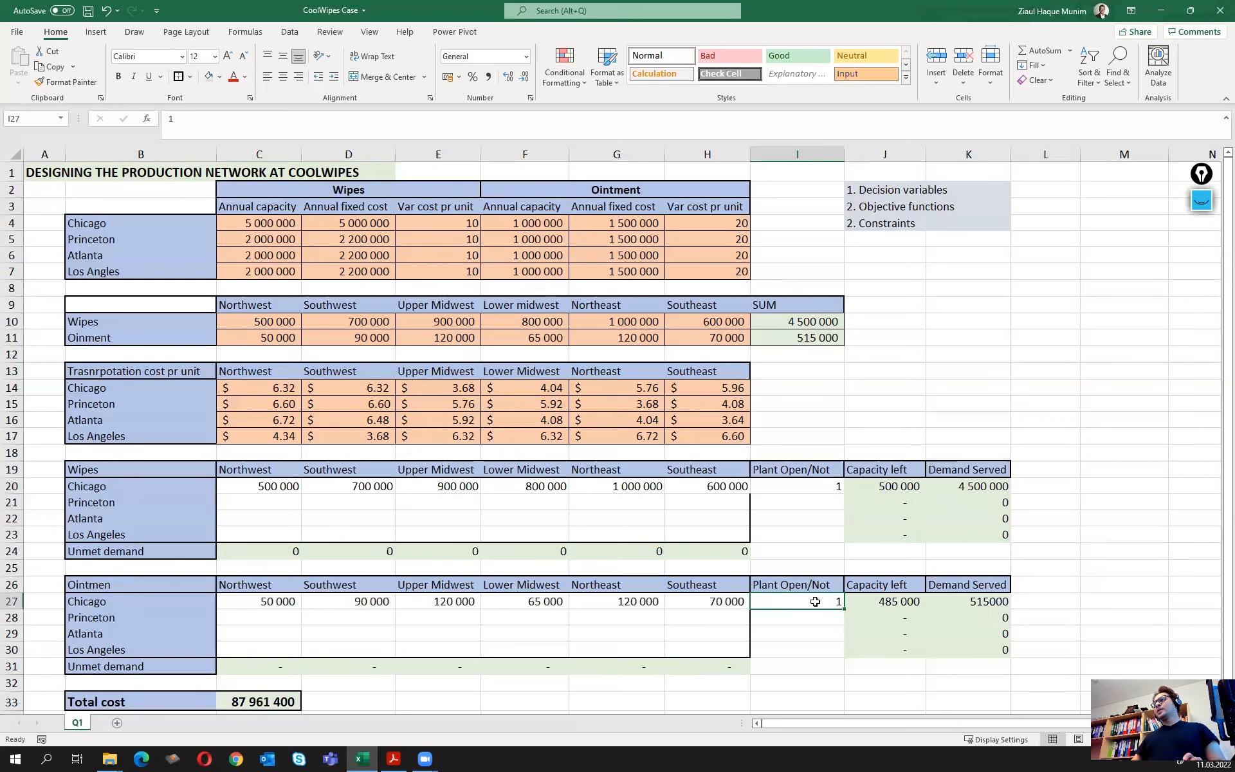
pyautogui.click(801, 483)
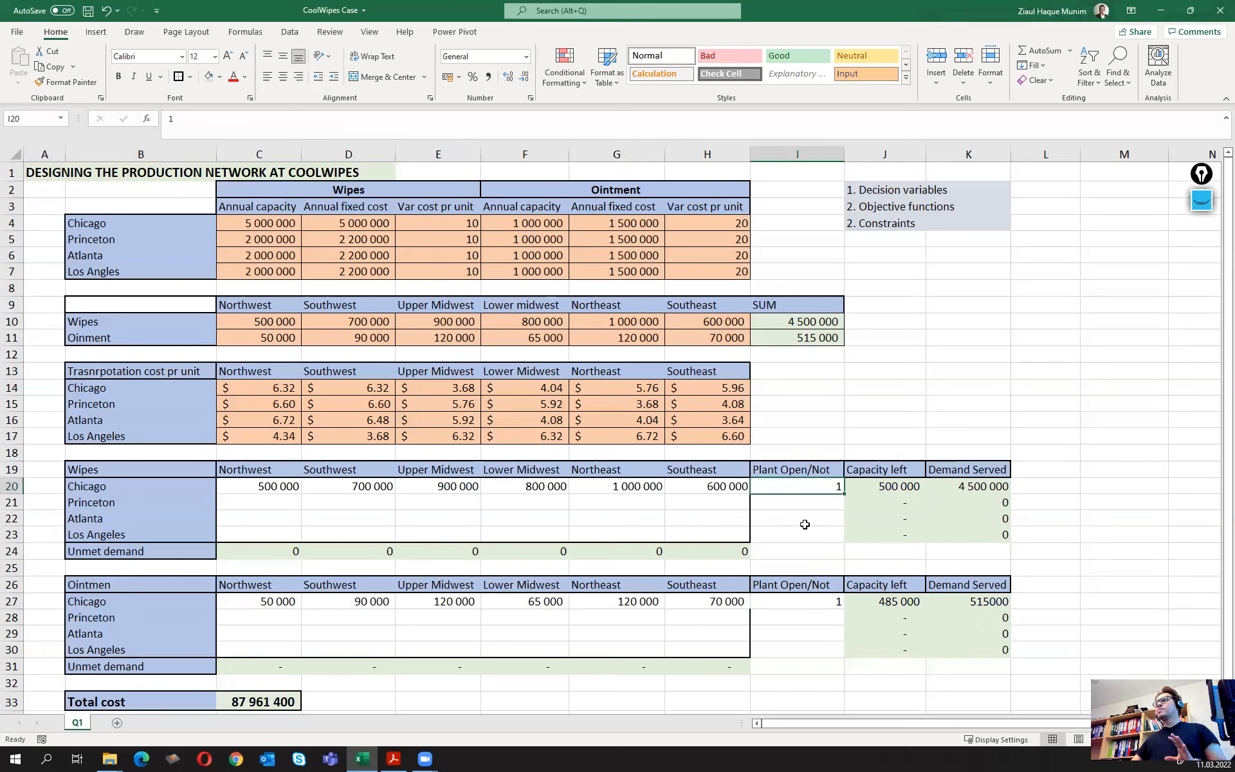
pyautogui.click(899, 601)
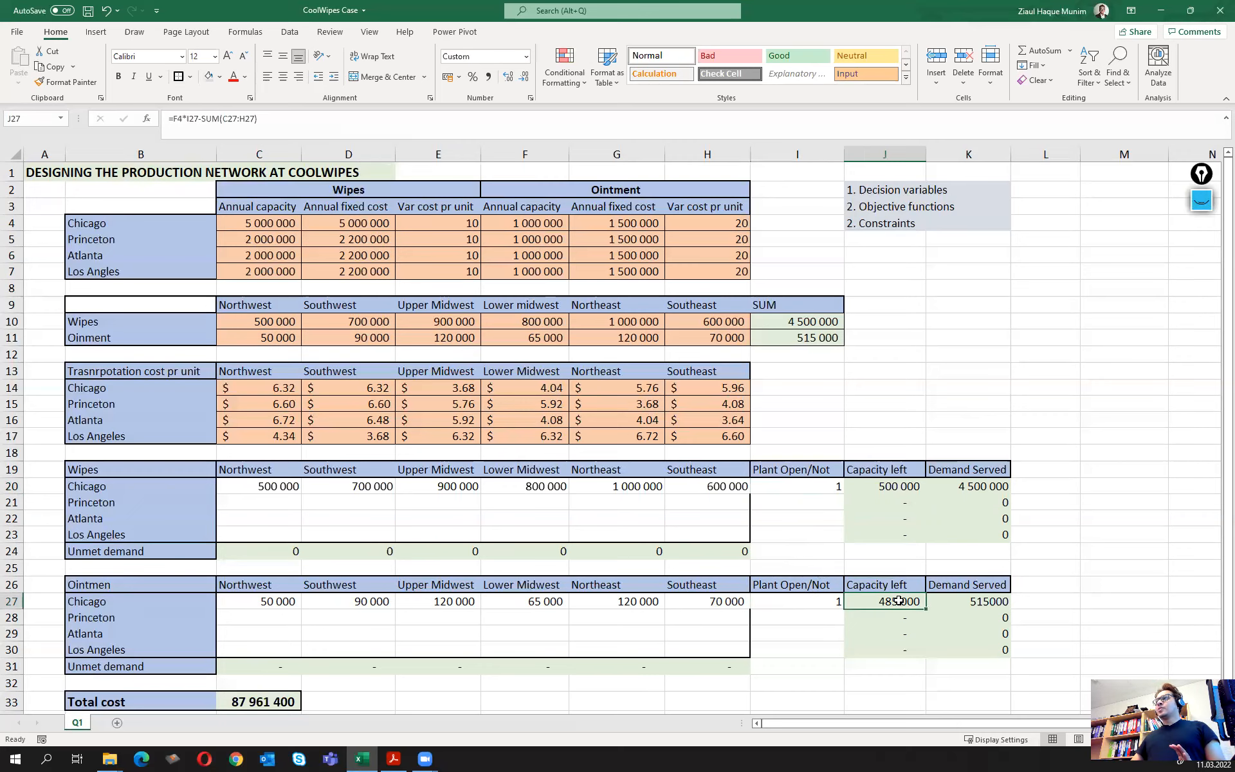
pyautogui.click(526, 222)
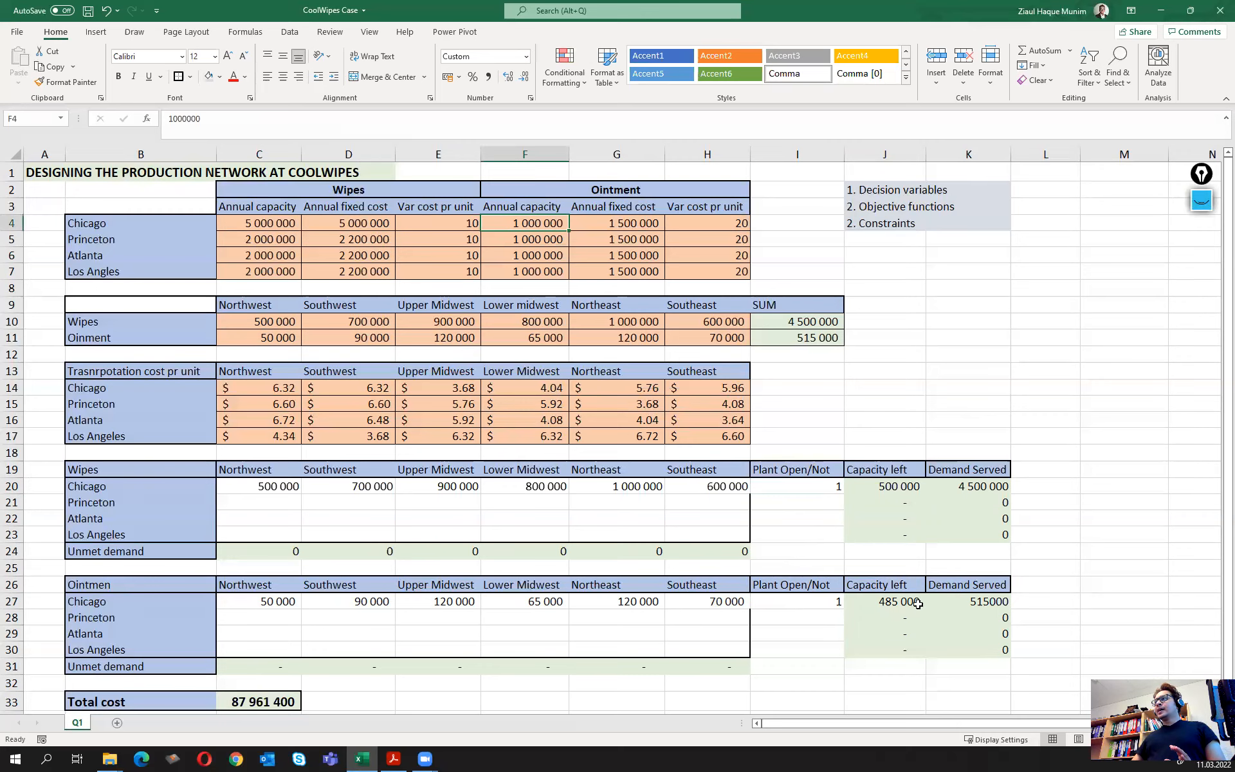
pyautogui.click(979, 603)
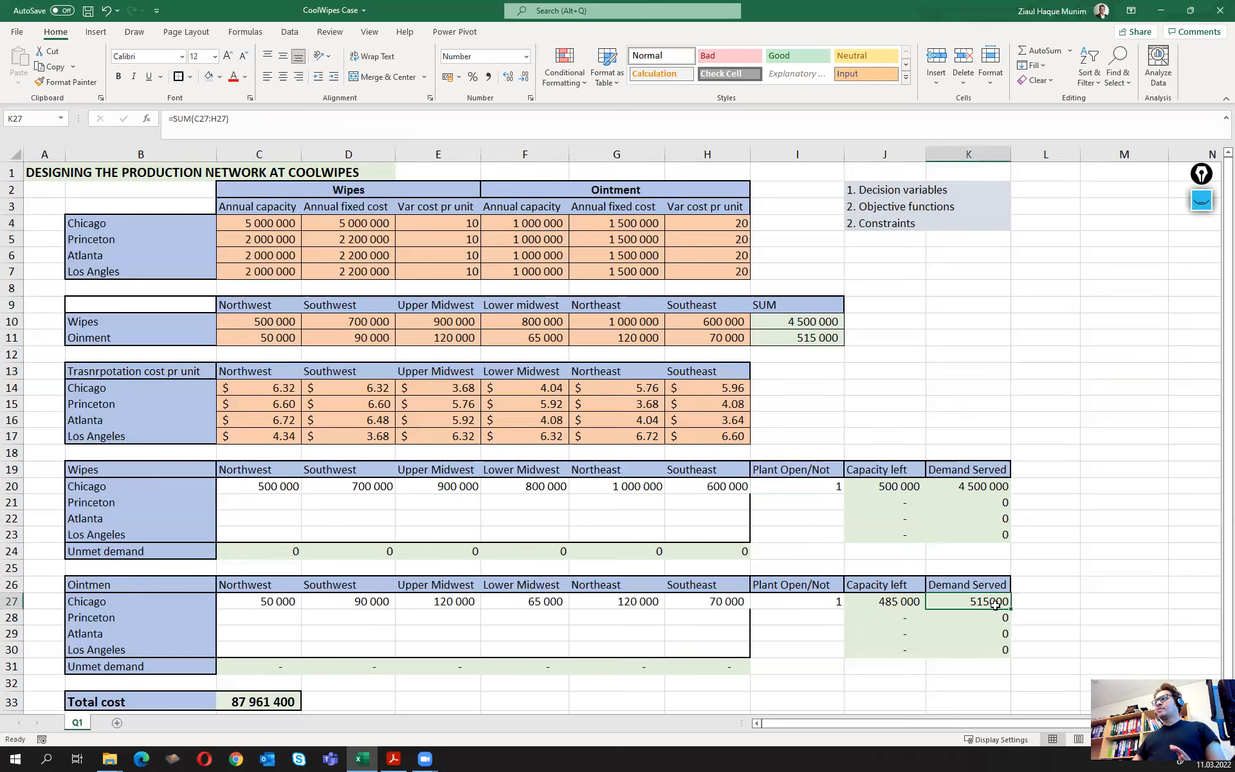
pyautogui.click(882, 603)
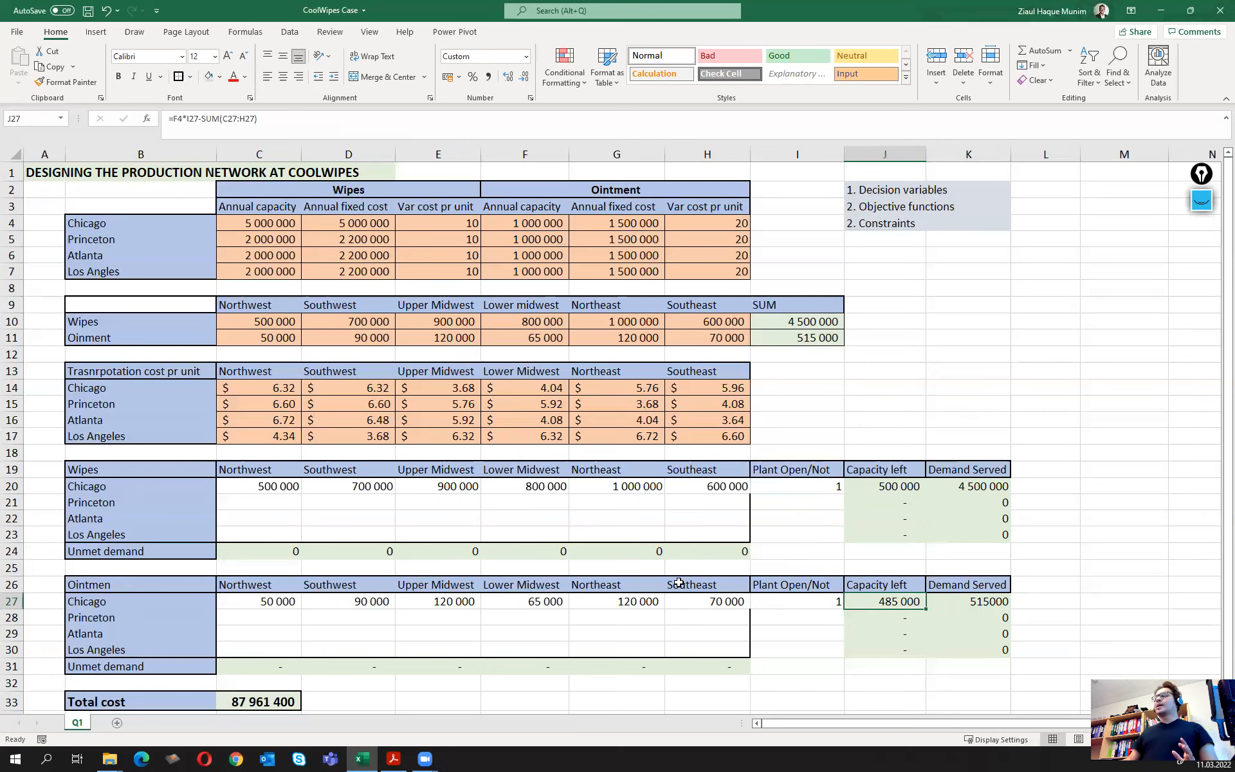
pyautogui.click(888, 487)
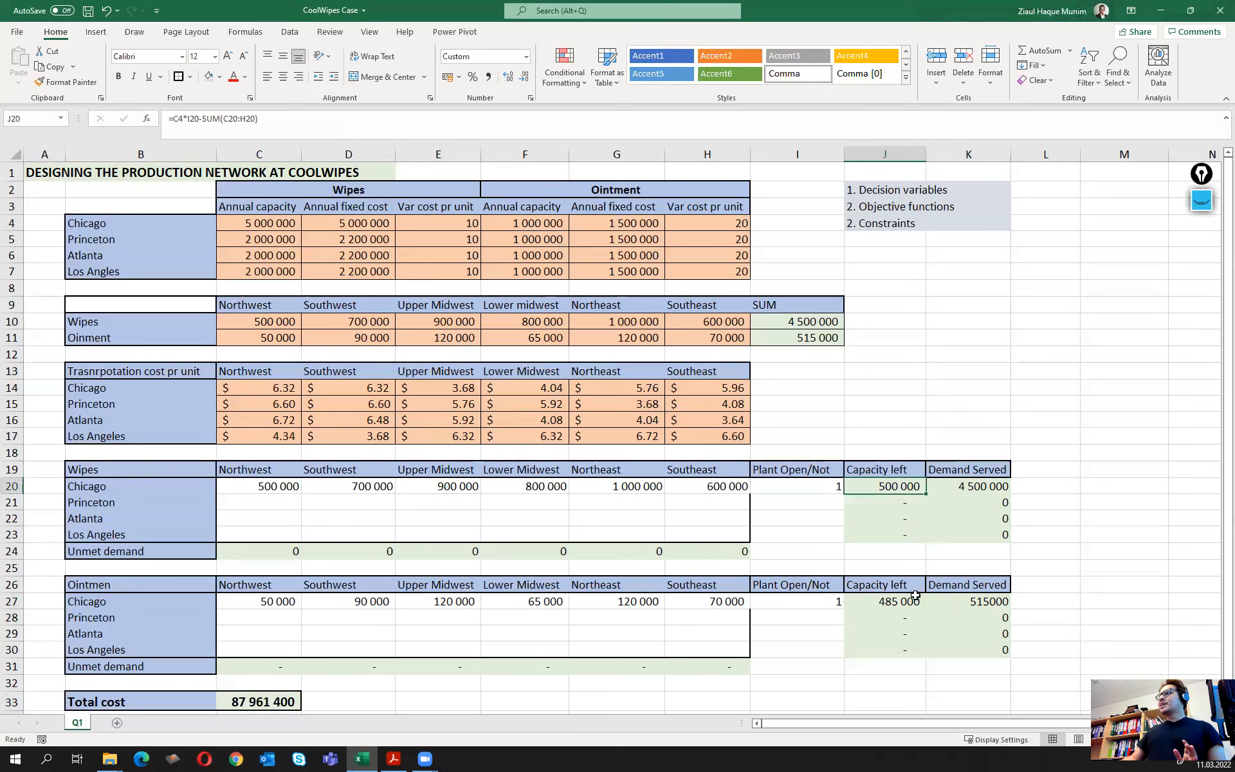
pyautogui.click(916, 598)
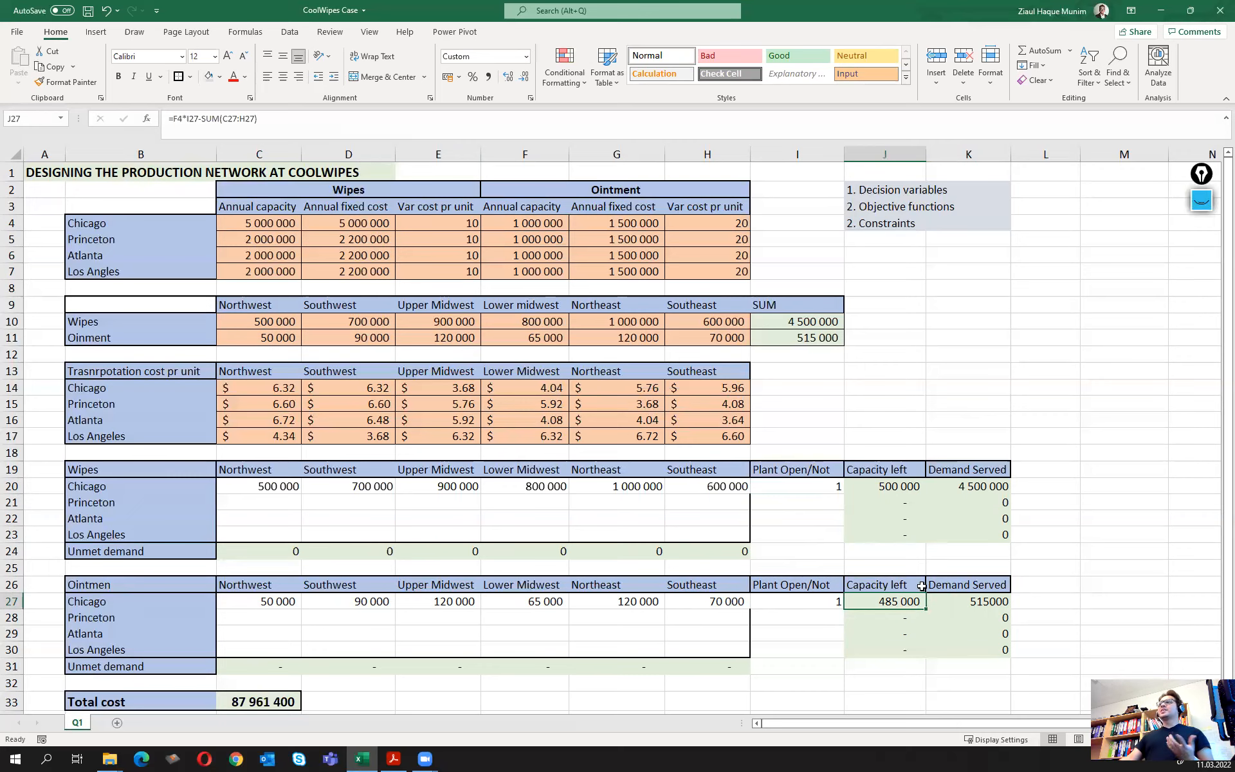
pyautogui.click(263, 217)
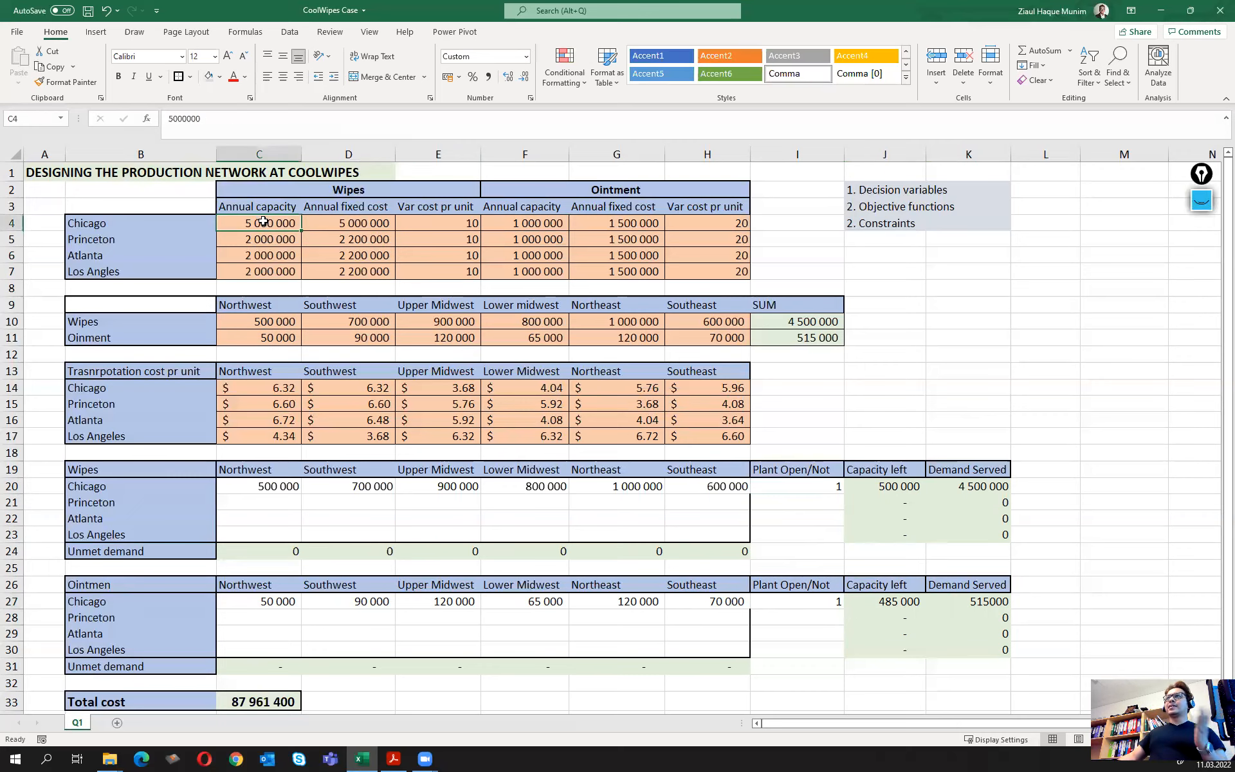
pyautogui.click(985, 486)
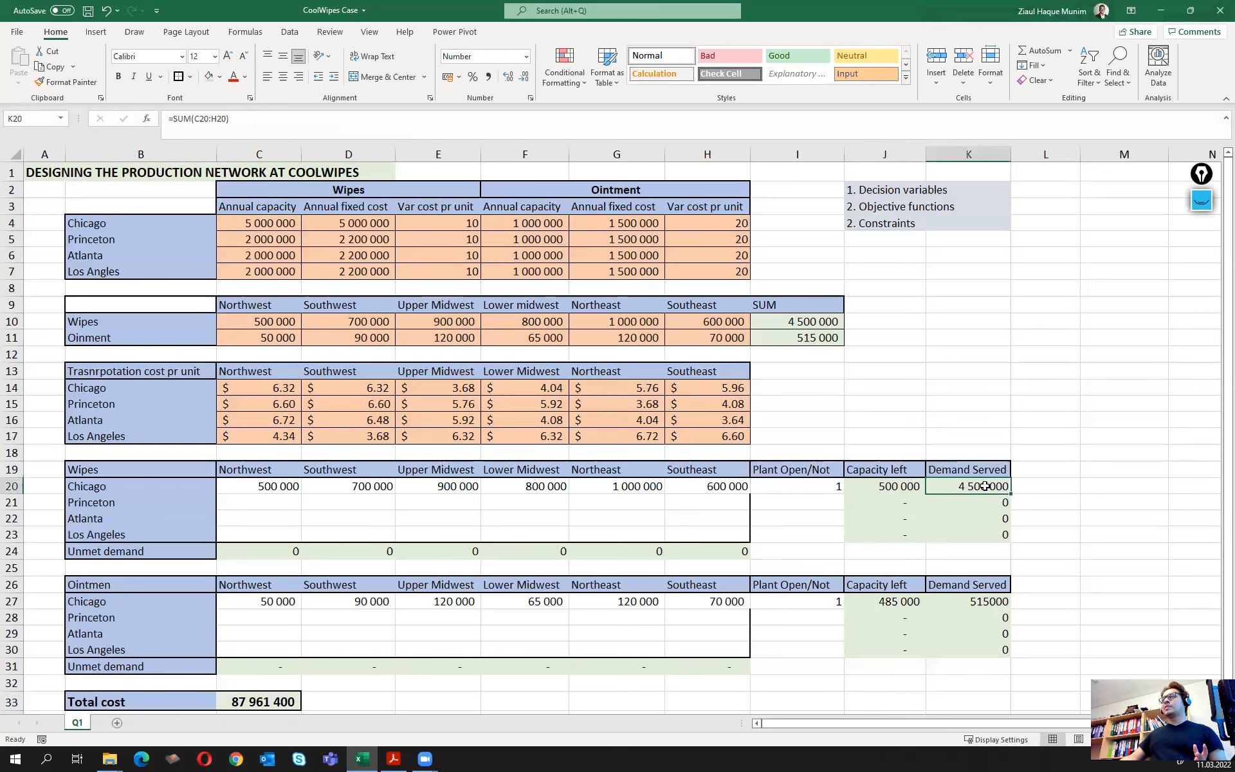
pyautogui.click(901, 489)
pyautogui.click(896, 602)
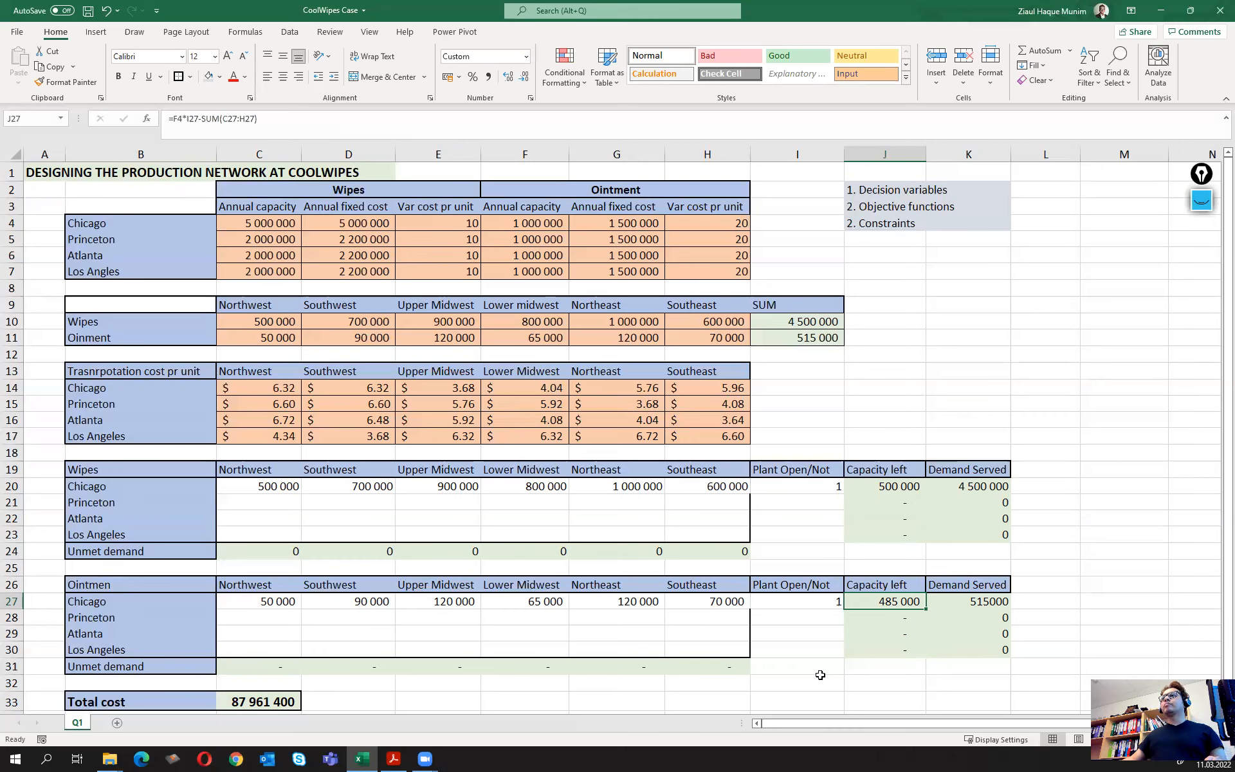
# Format the ointment Unmet demand cells C31:H31 as Number with no decimal places
pyautogui.click(821, 678)
pyautogui.moveTo(582, 673); pyautogui.dragTo(692, 667)
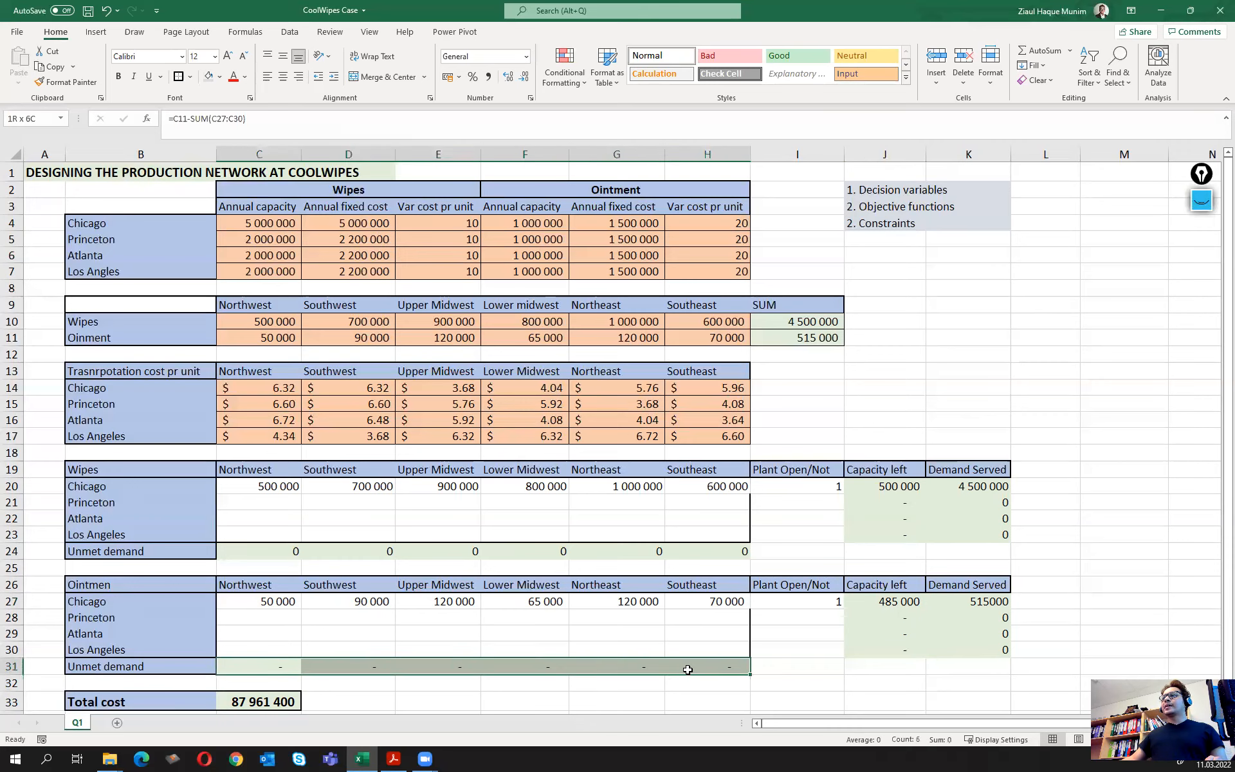
pyautogui.click(526, 56)
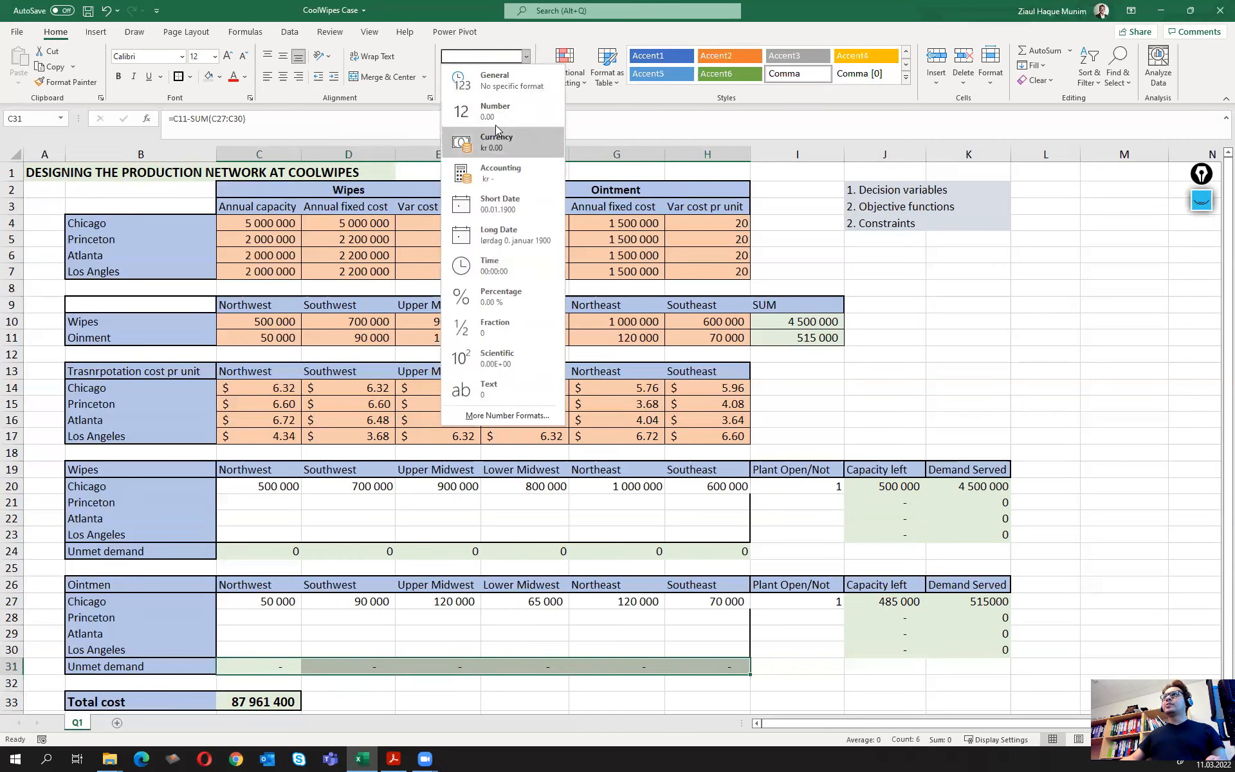
pyautogui.click(495, 122)
pyautogui.click(524, 77)
pyautogui.click(525, 78)
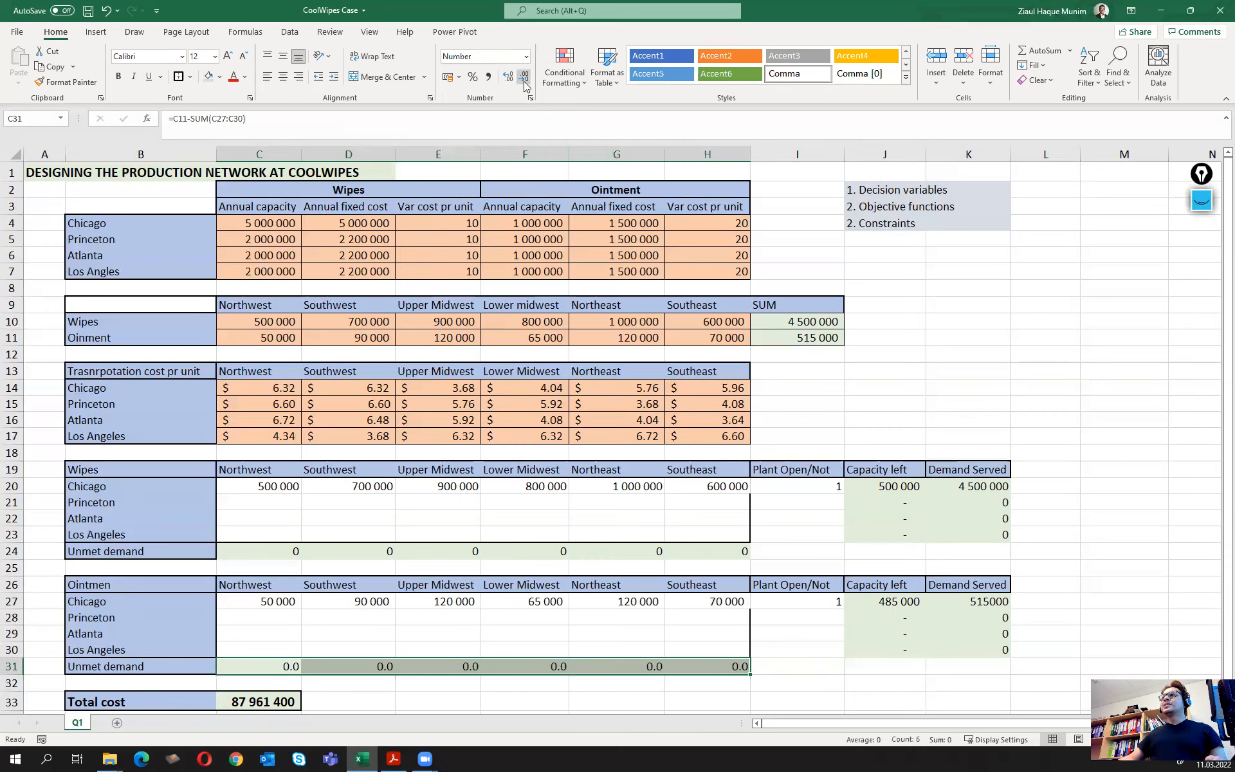
pyautogui.click(810, 679)
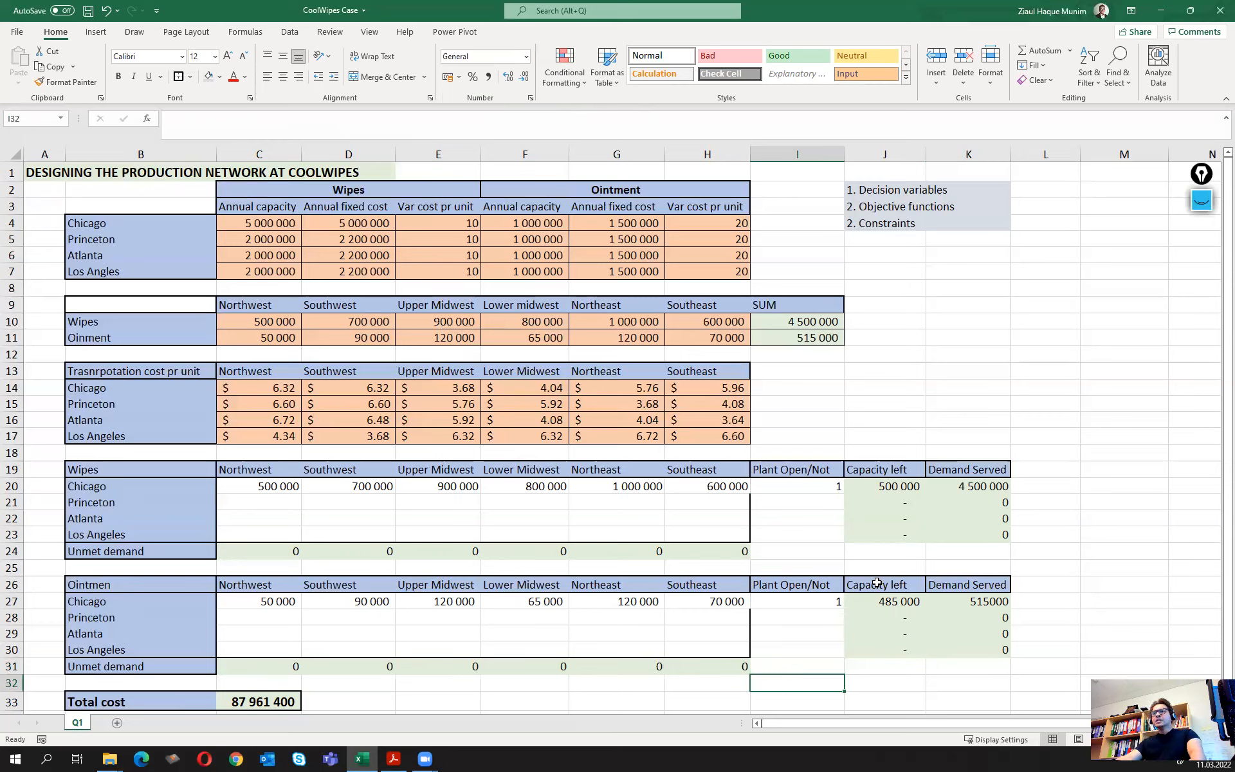
# Save the workbook and check the Total cost in C33 against study question 1 in the CoolWipes case PDF in Acrobat Reader
pyautogui.click(293, 702)
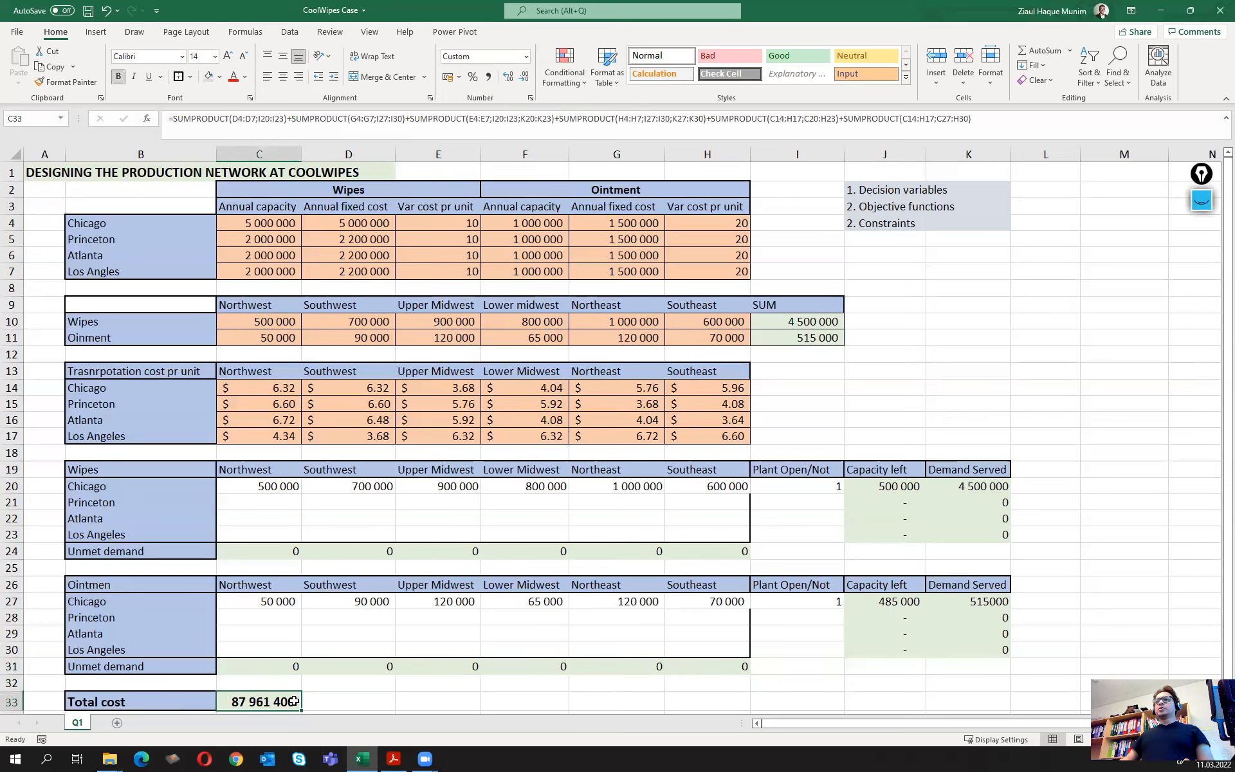
pyautogui.hotkey('ctrl', 's')
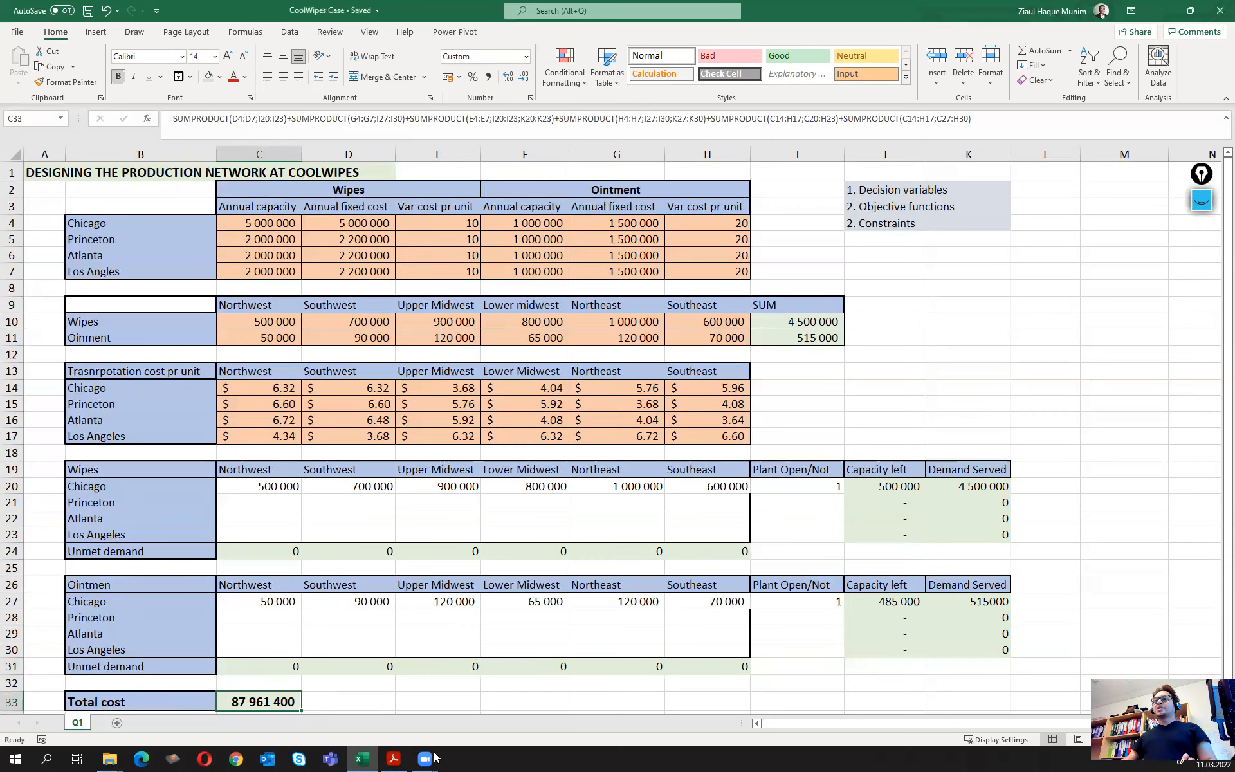
pyautogui.click(394, 759)
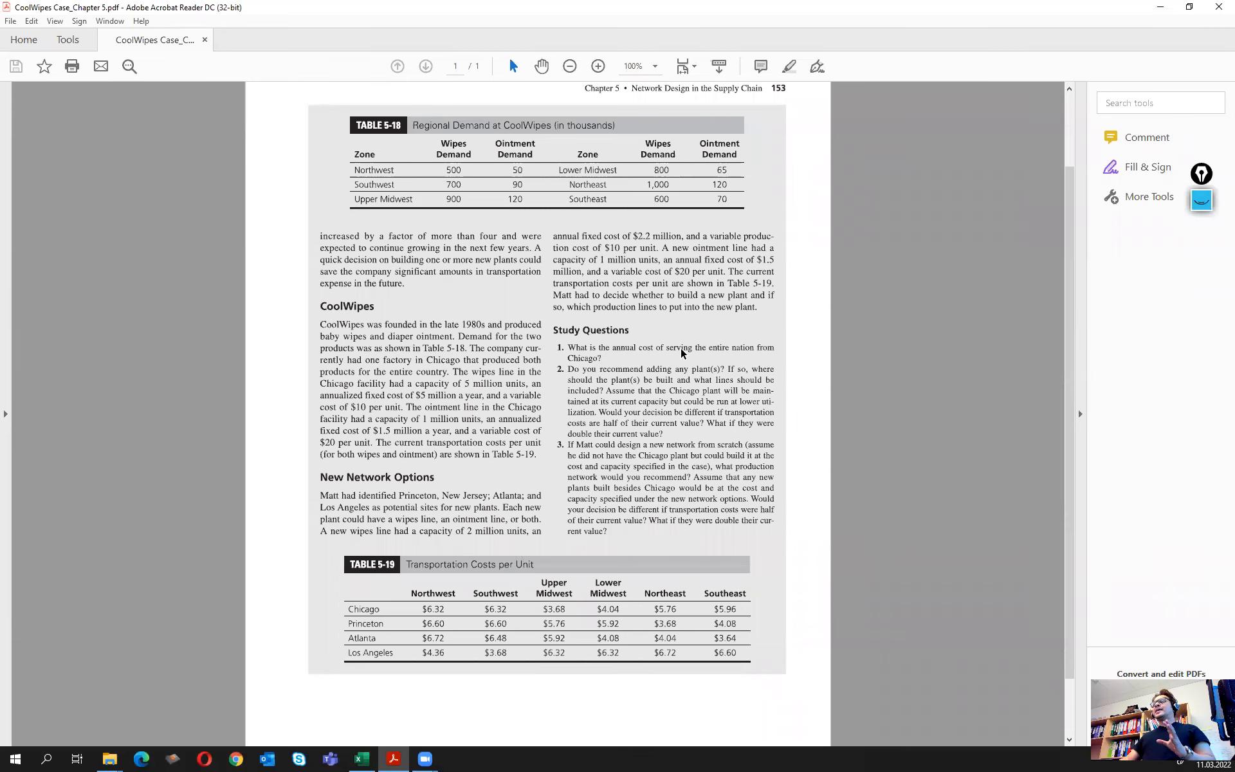
pyautogui.click(1159, 8)
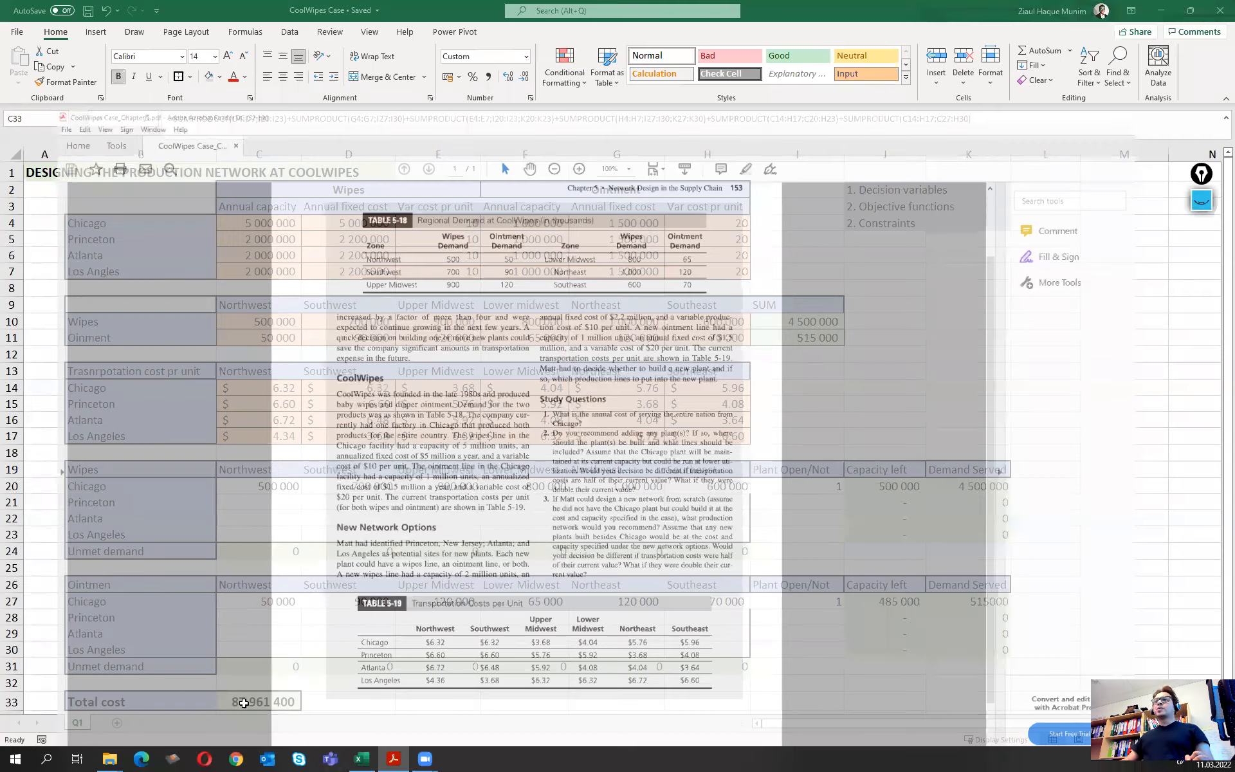